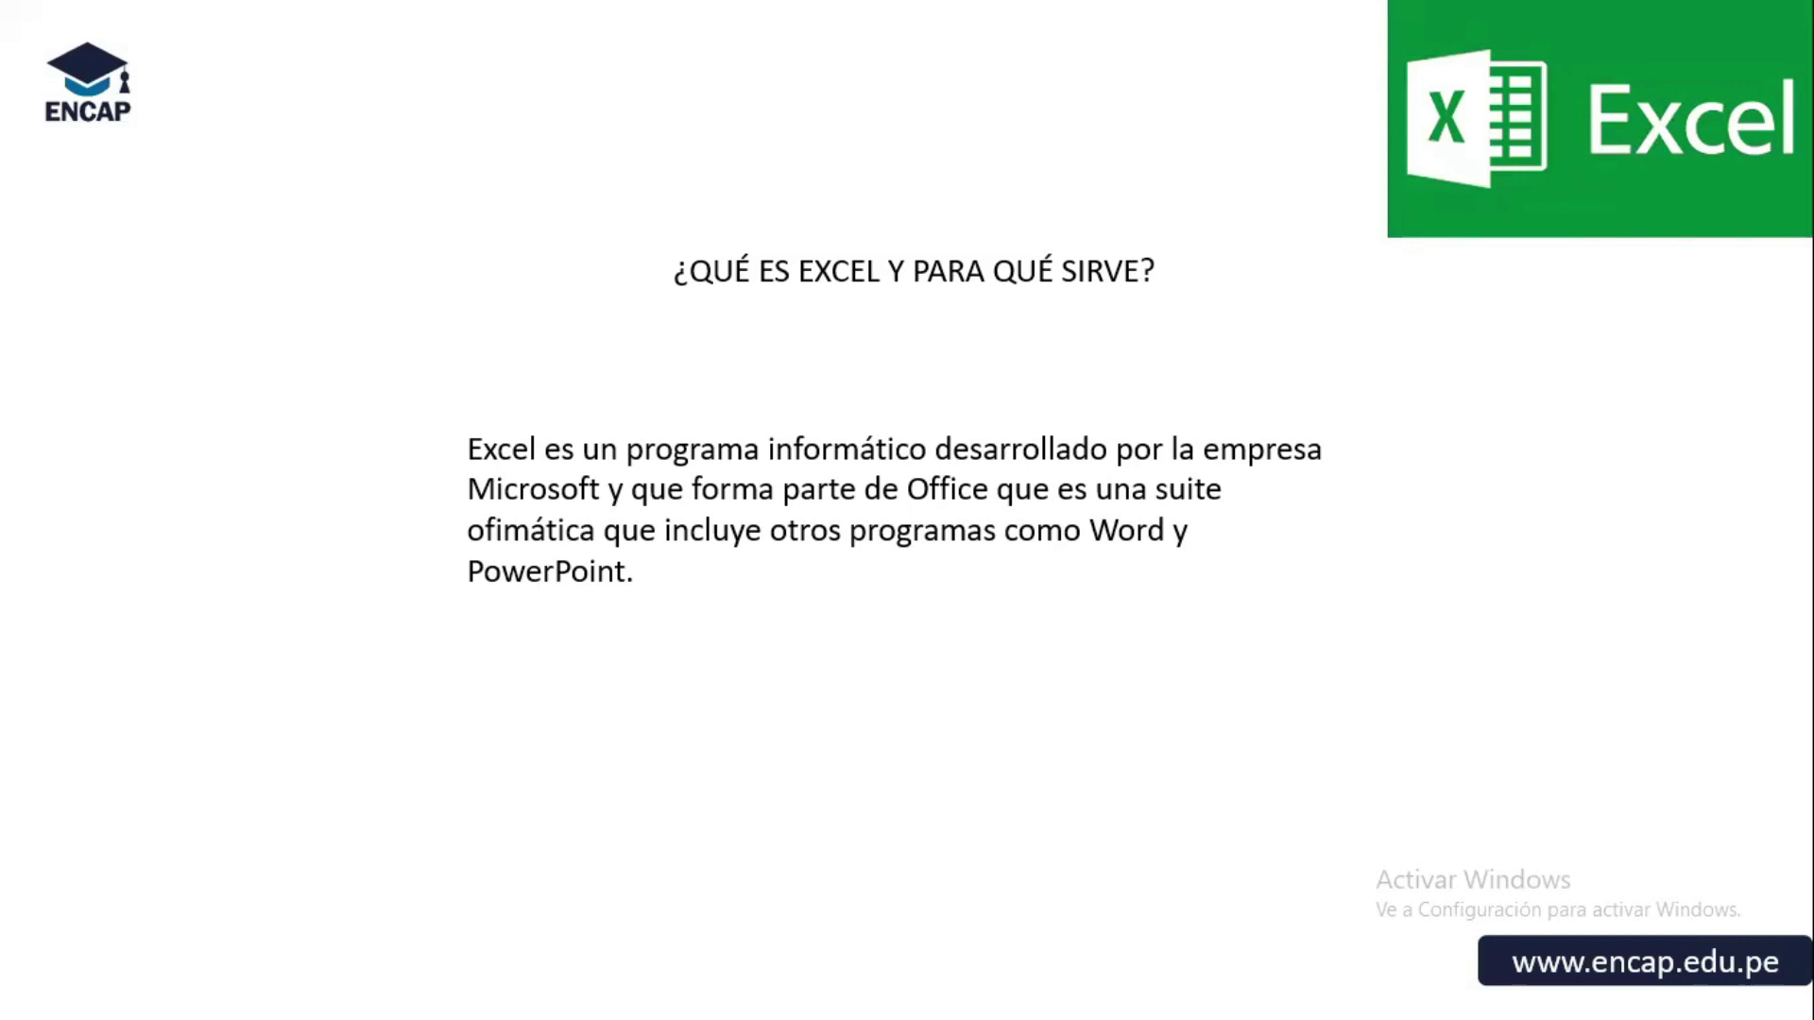
# - Advance to the slide on what Excel is used for, then exit the slideshow to editing view on slide 4
pyautogui.click(772, 329)
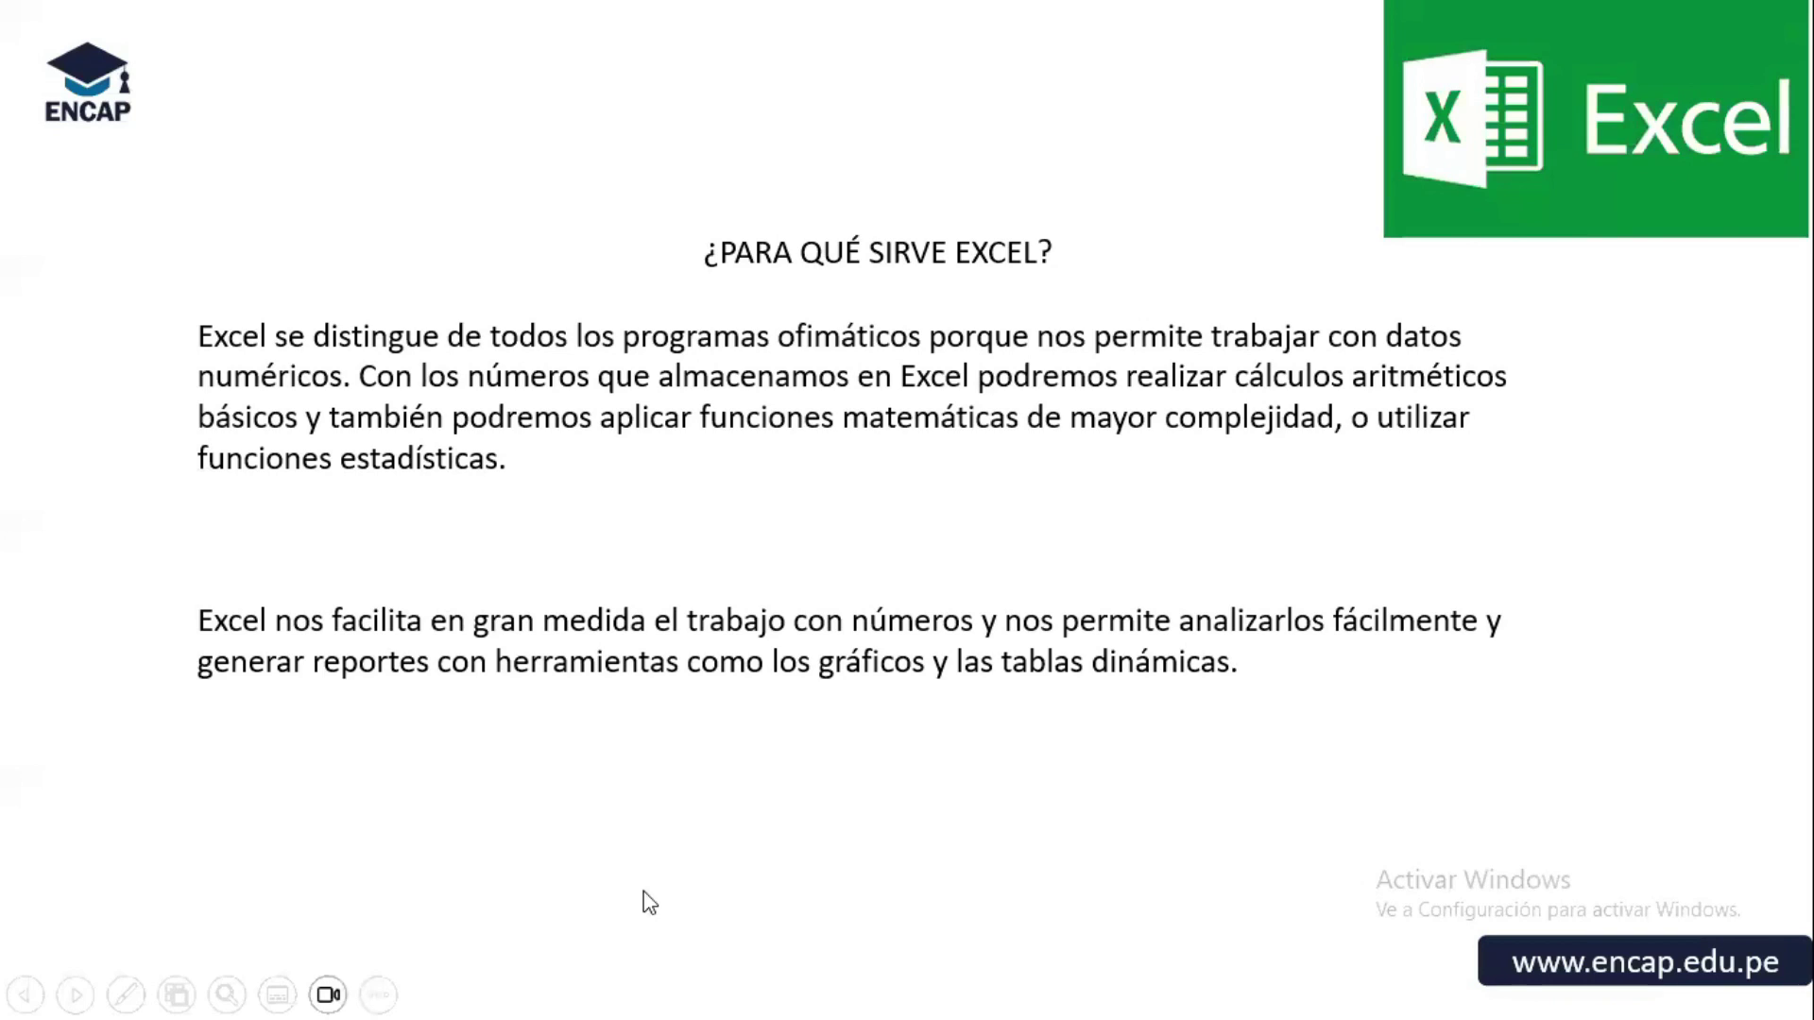
pyautogui.press('Escape')
pyautogui.moveTo(292, 994)
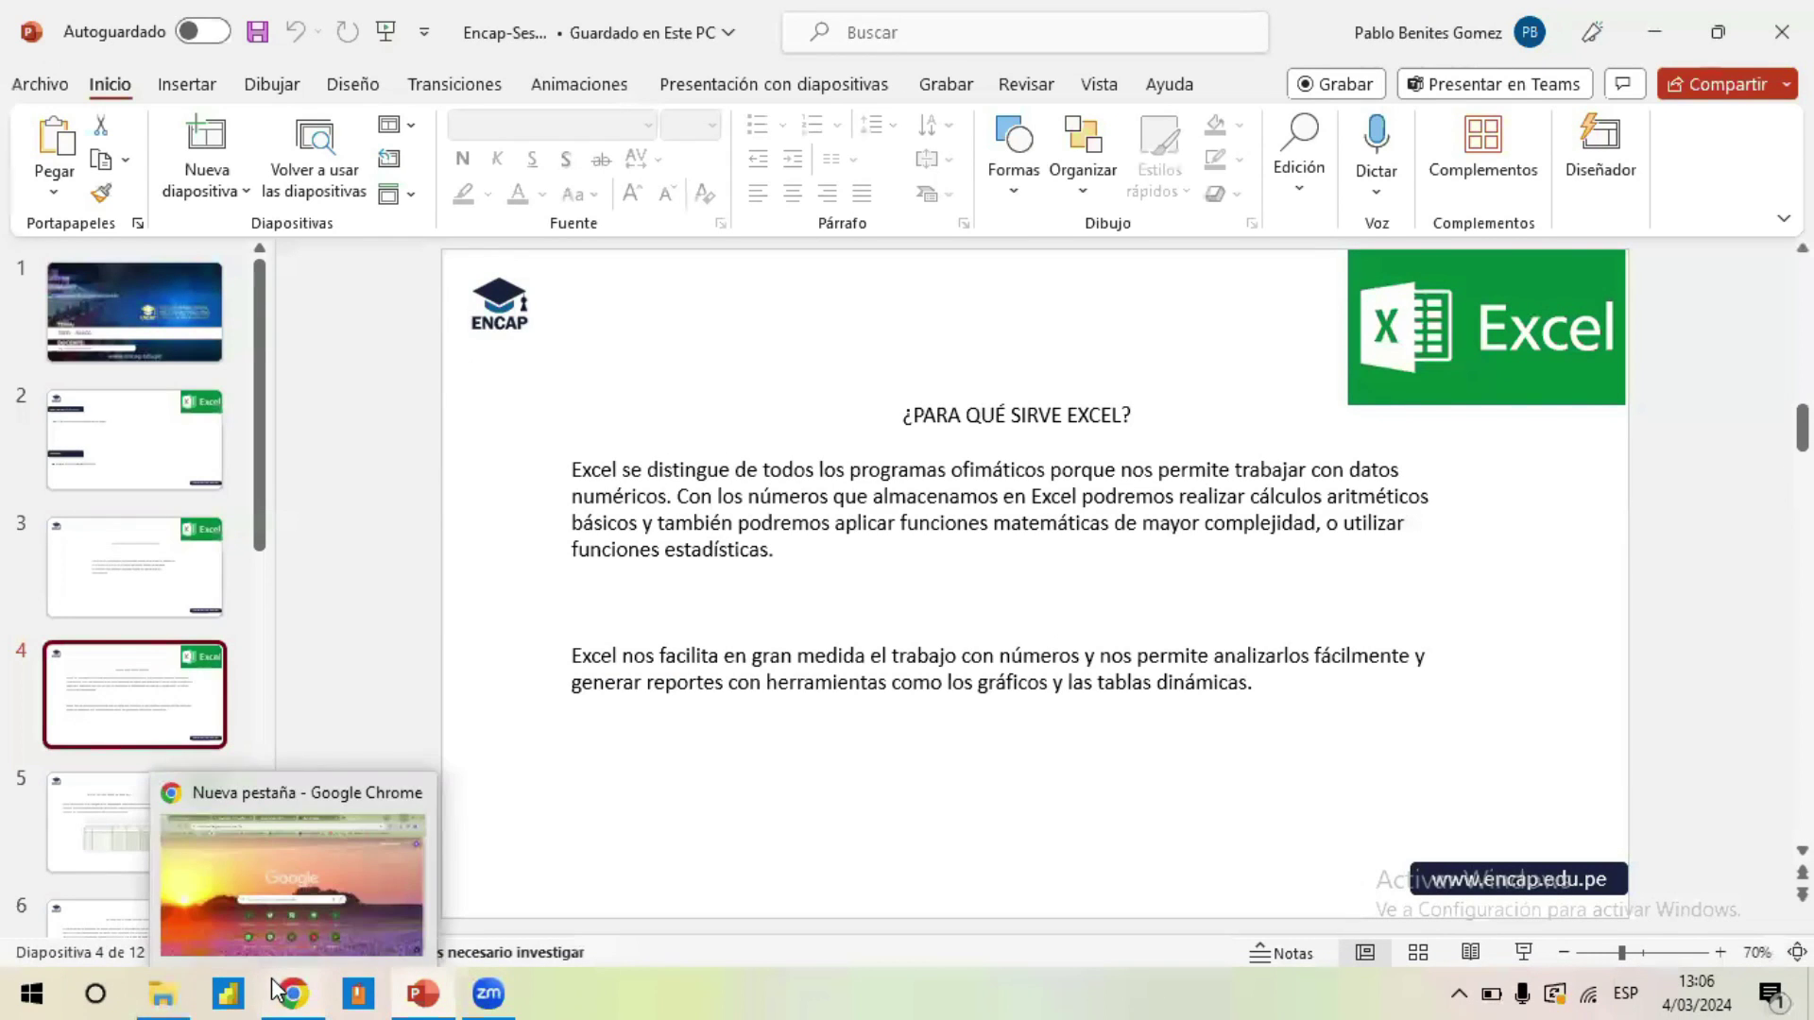
# - Search Google in Chrome for 'excel' and show the image results
pyautogui.click(340, 926)
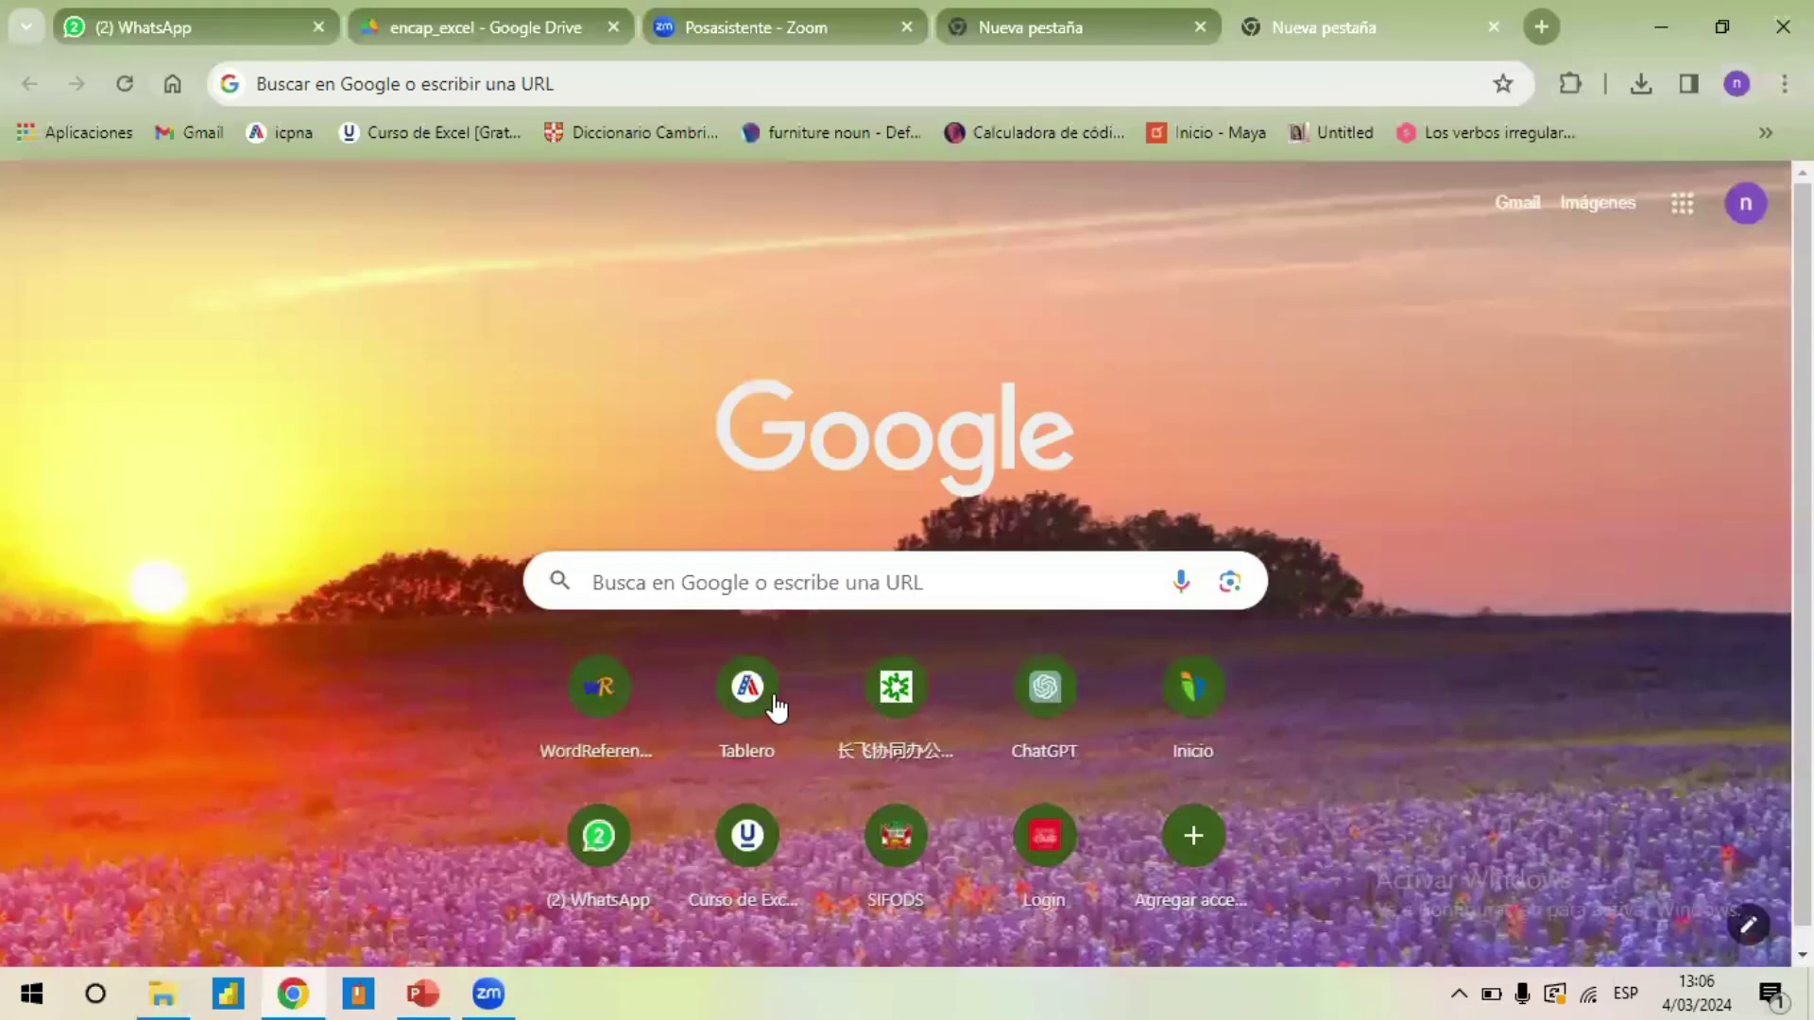
pyautogui.click(873, 583)
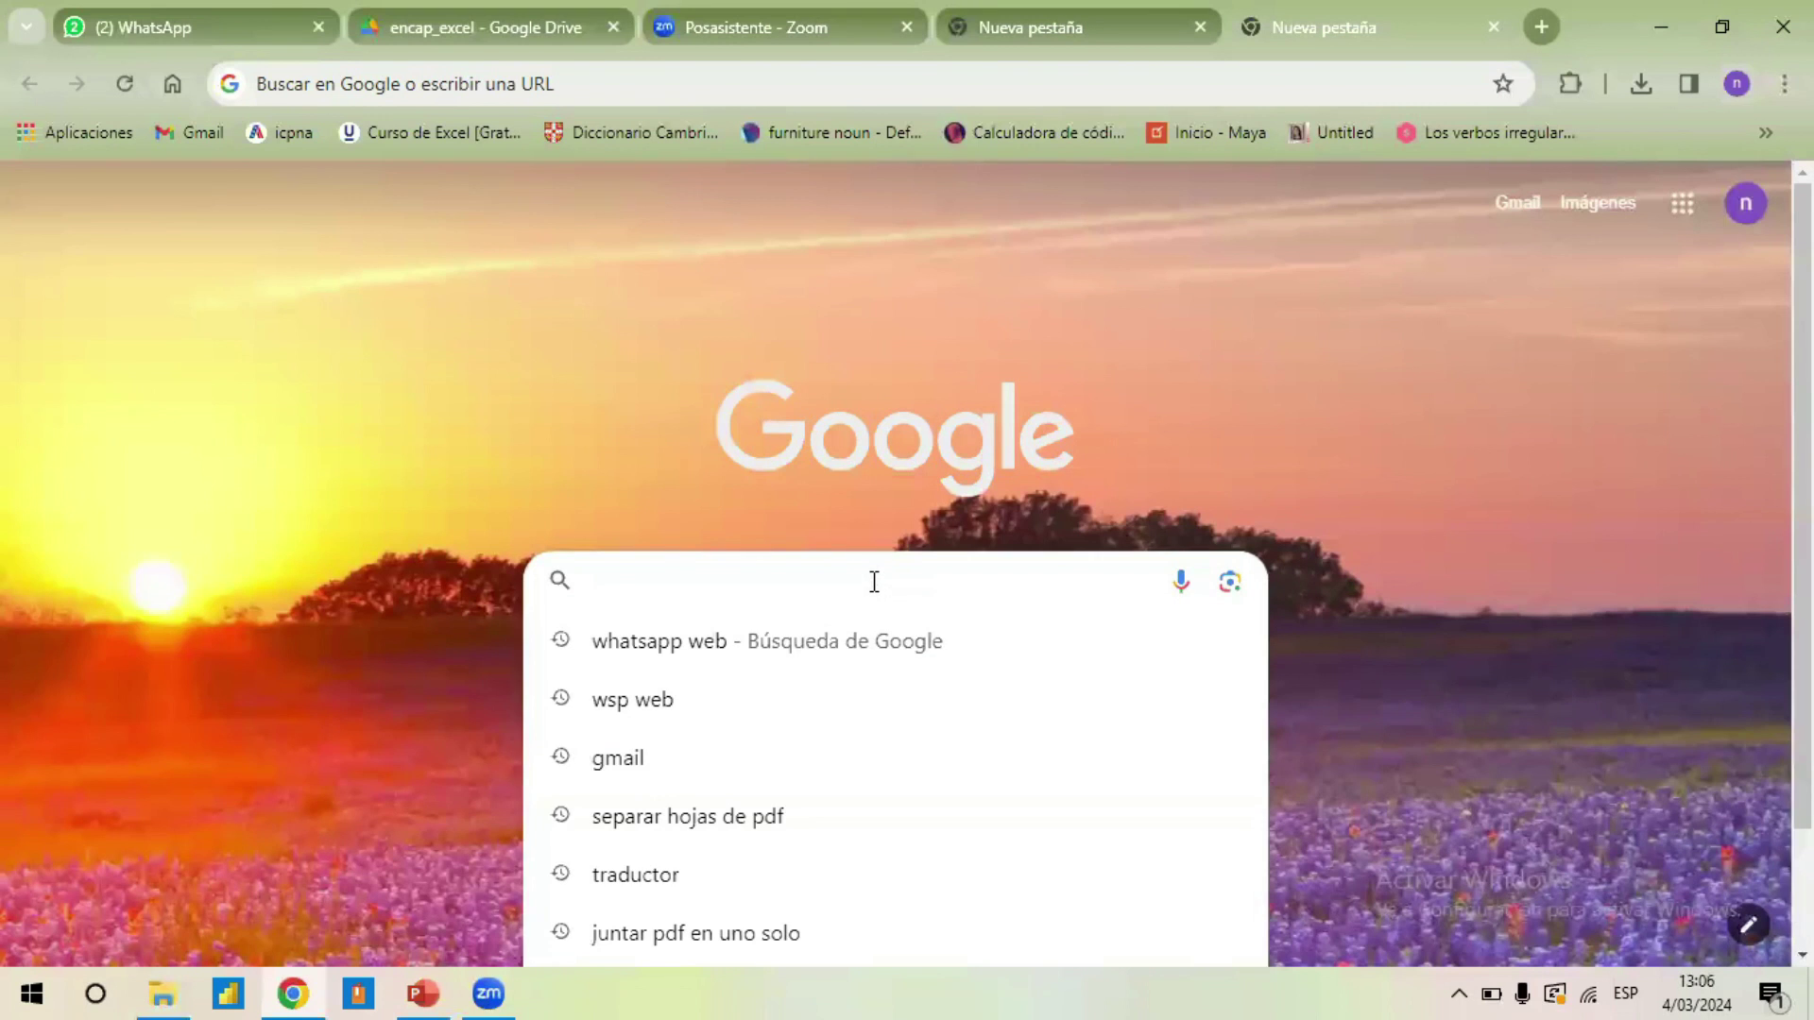
pyautogui.write('exce')
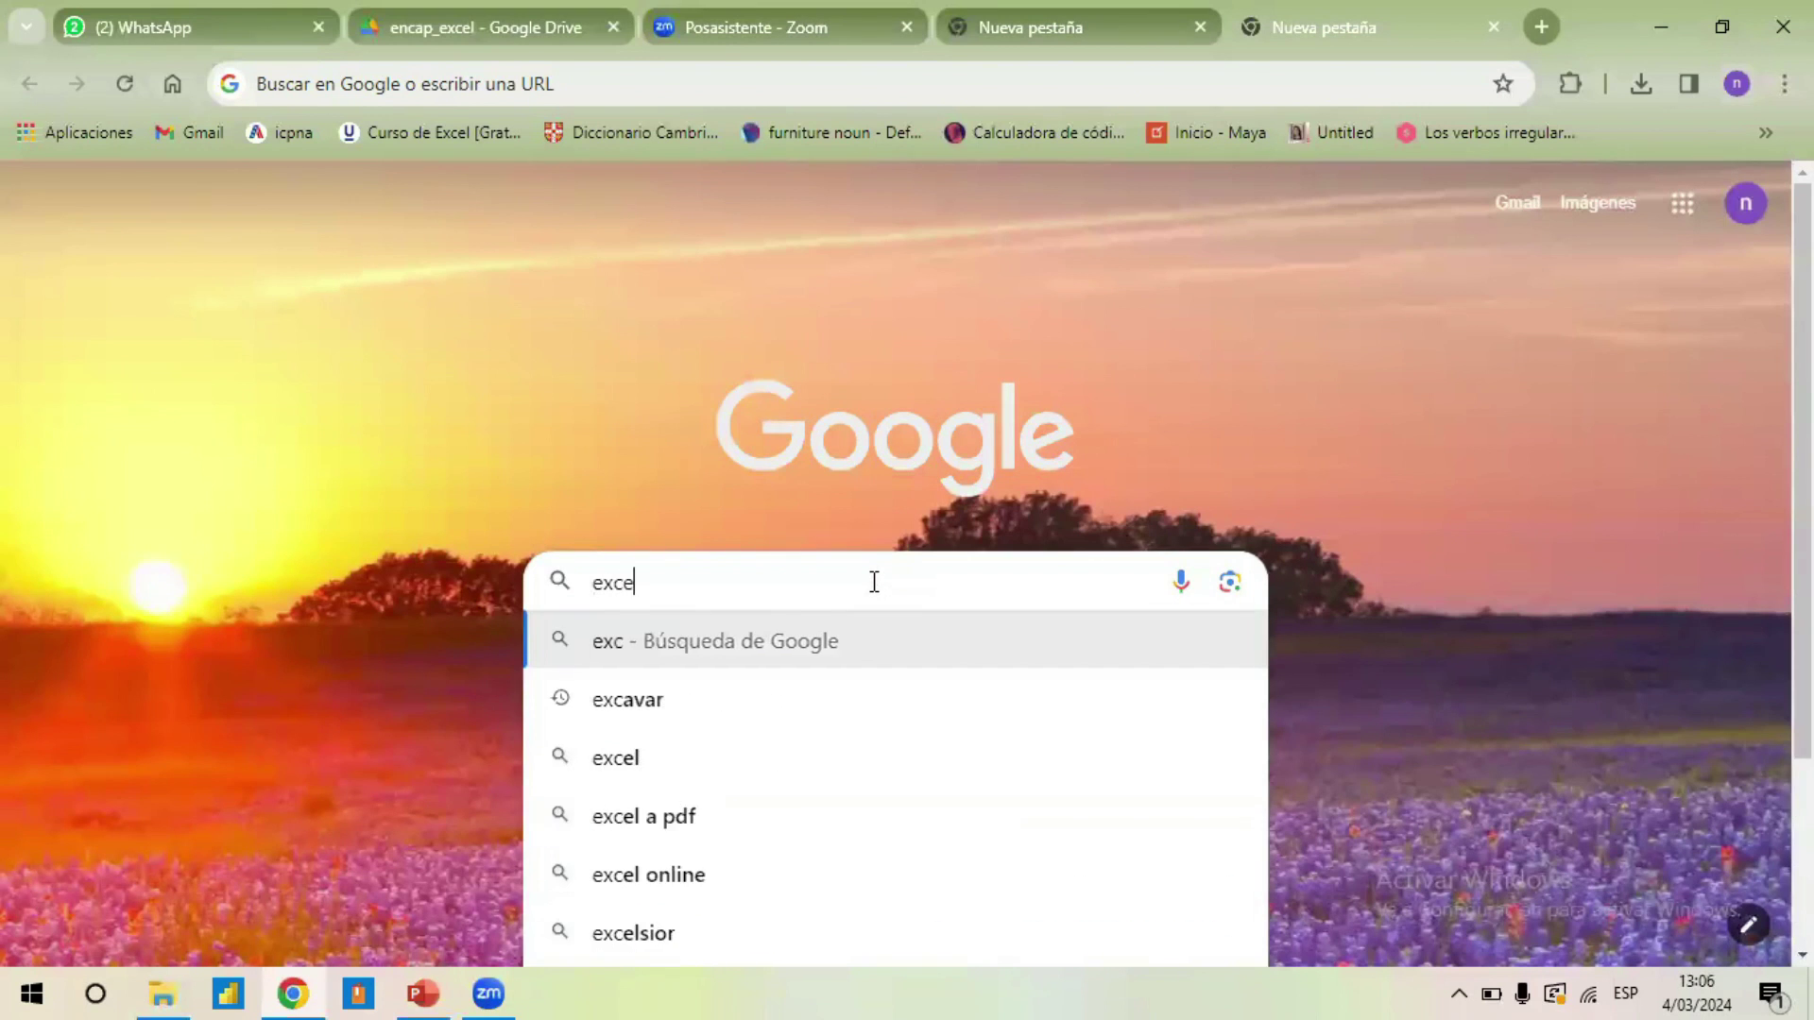
pyautogui.write('l')
pyautogui.press('Return')
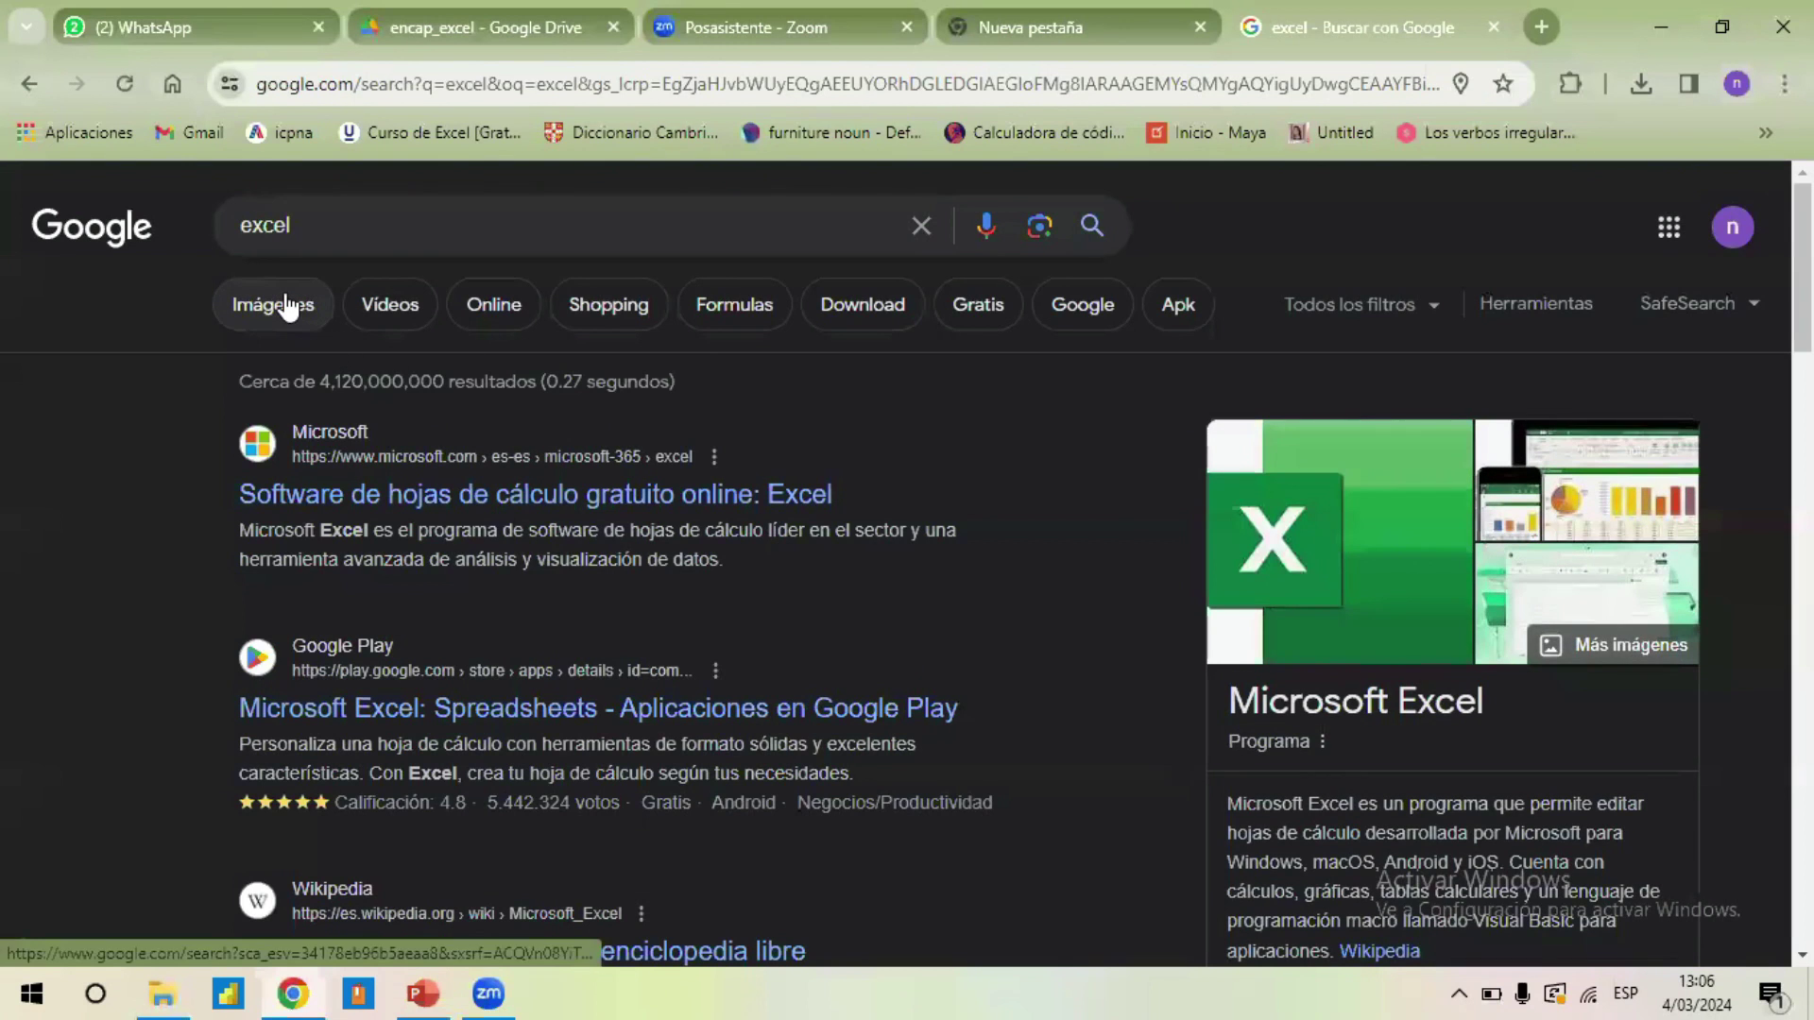
pyautogui.click(285, 305)
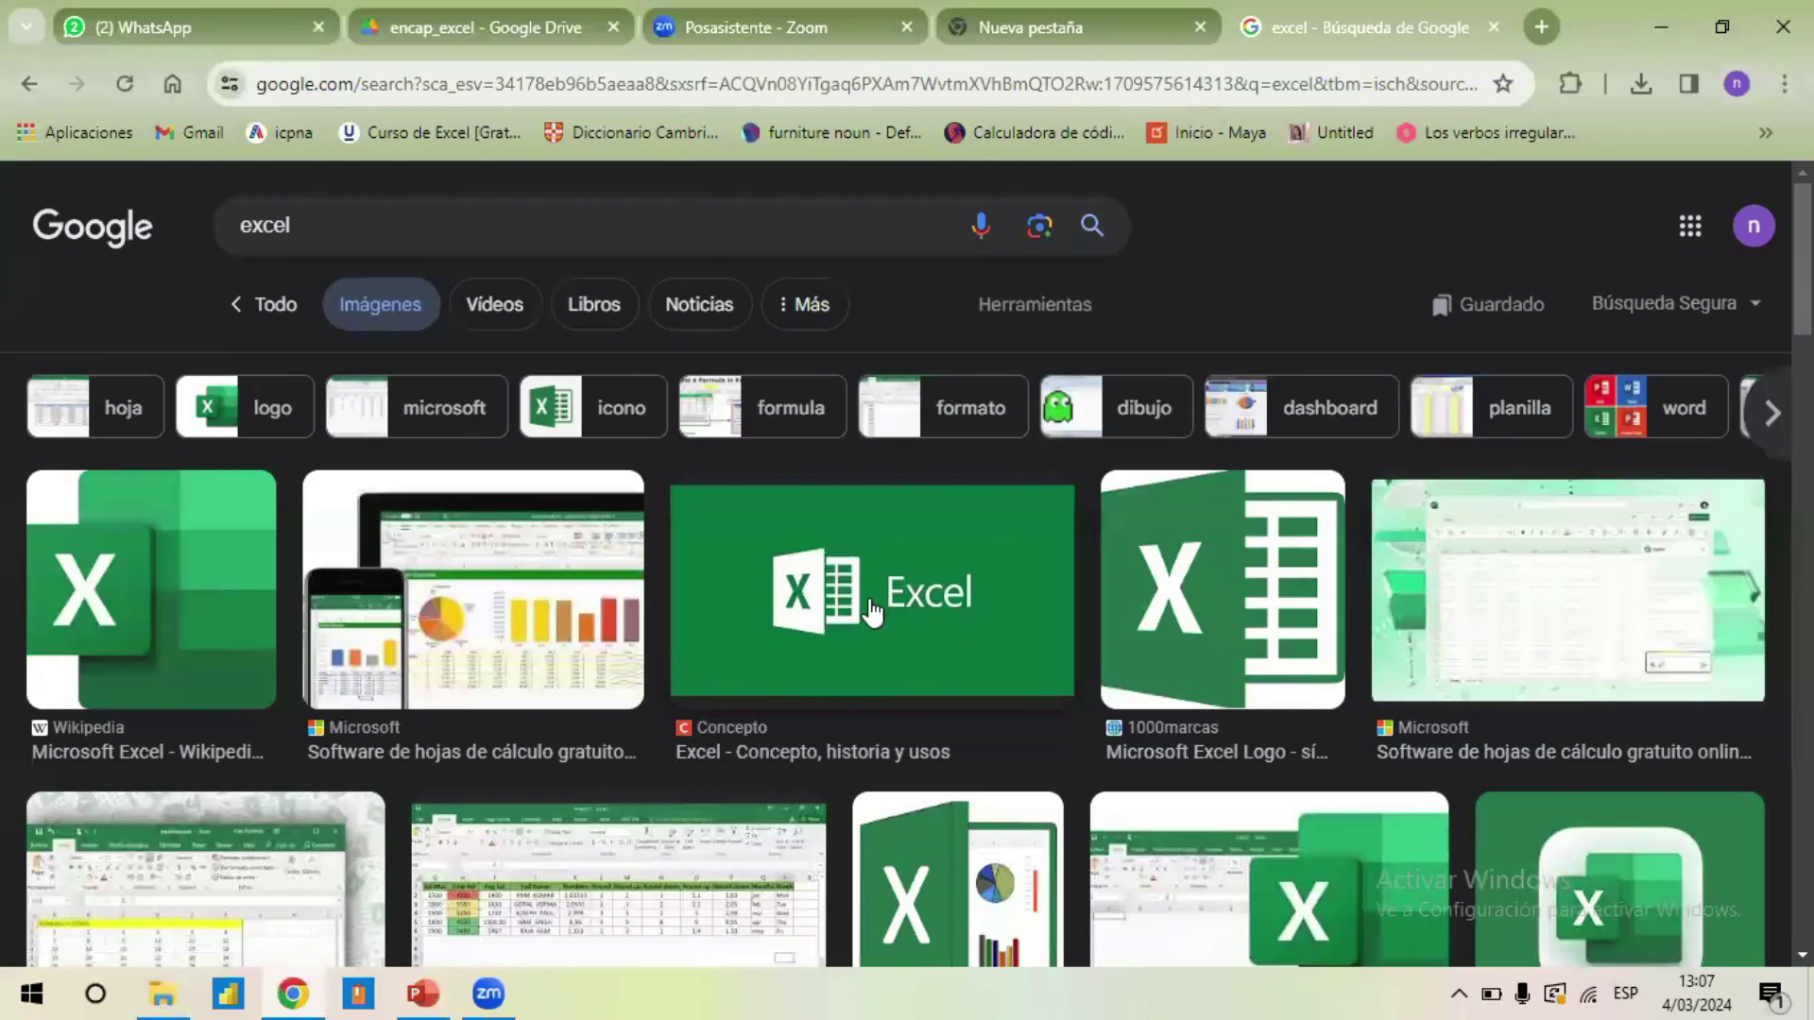
# - Replace the image search query 'excel' with 'google sheets'
pyautogui.click(585, 231)
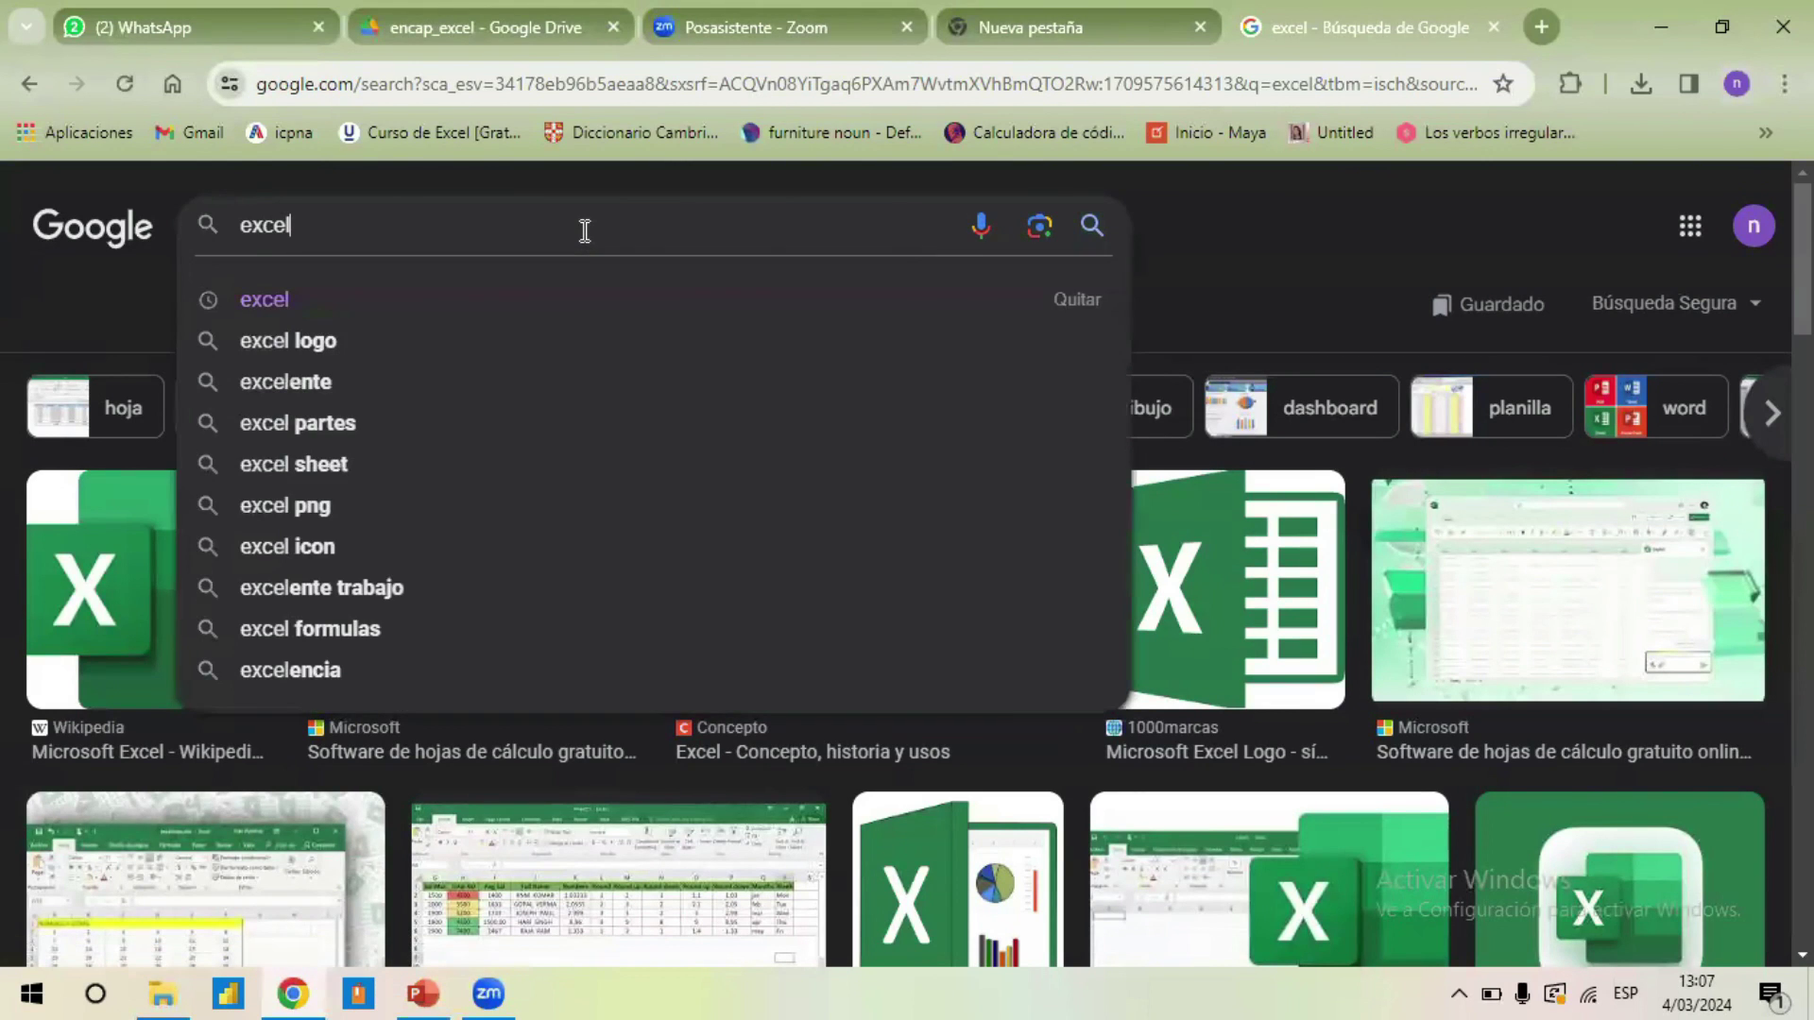
pyautogui.moveTo(583, 227); pyautogui.dragTo(197, 185)
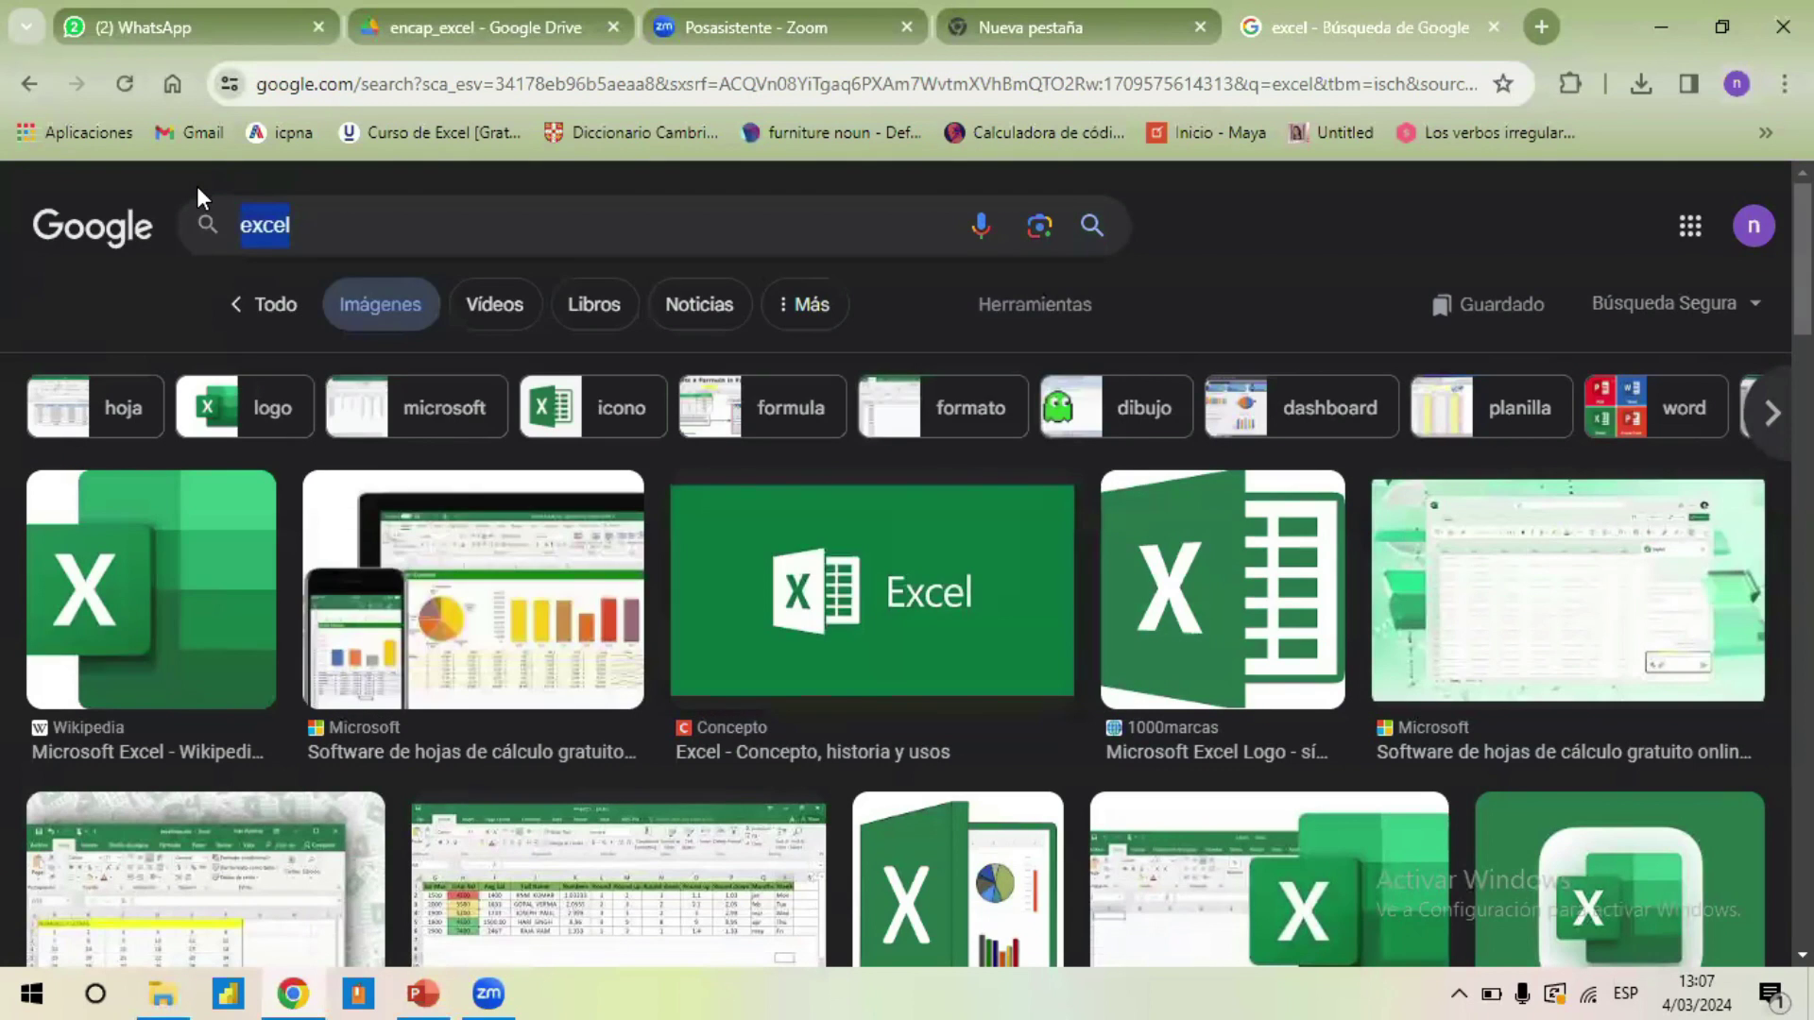
pyautogui.write('googl')
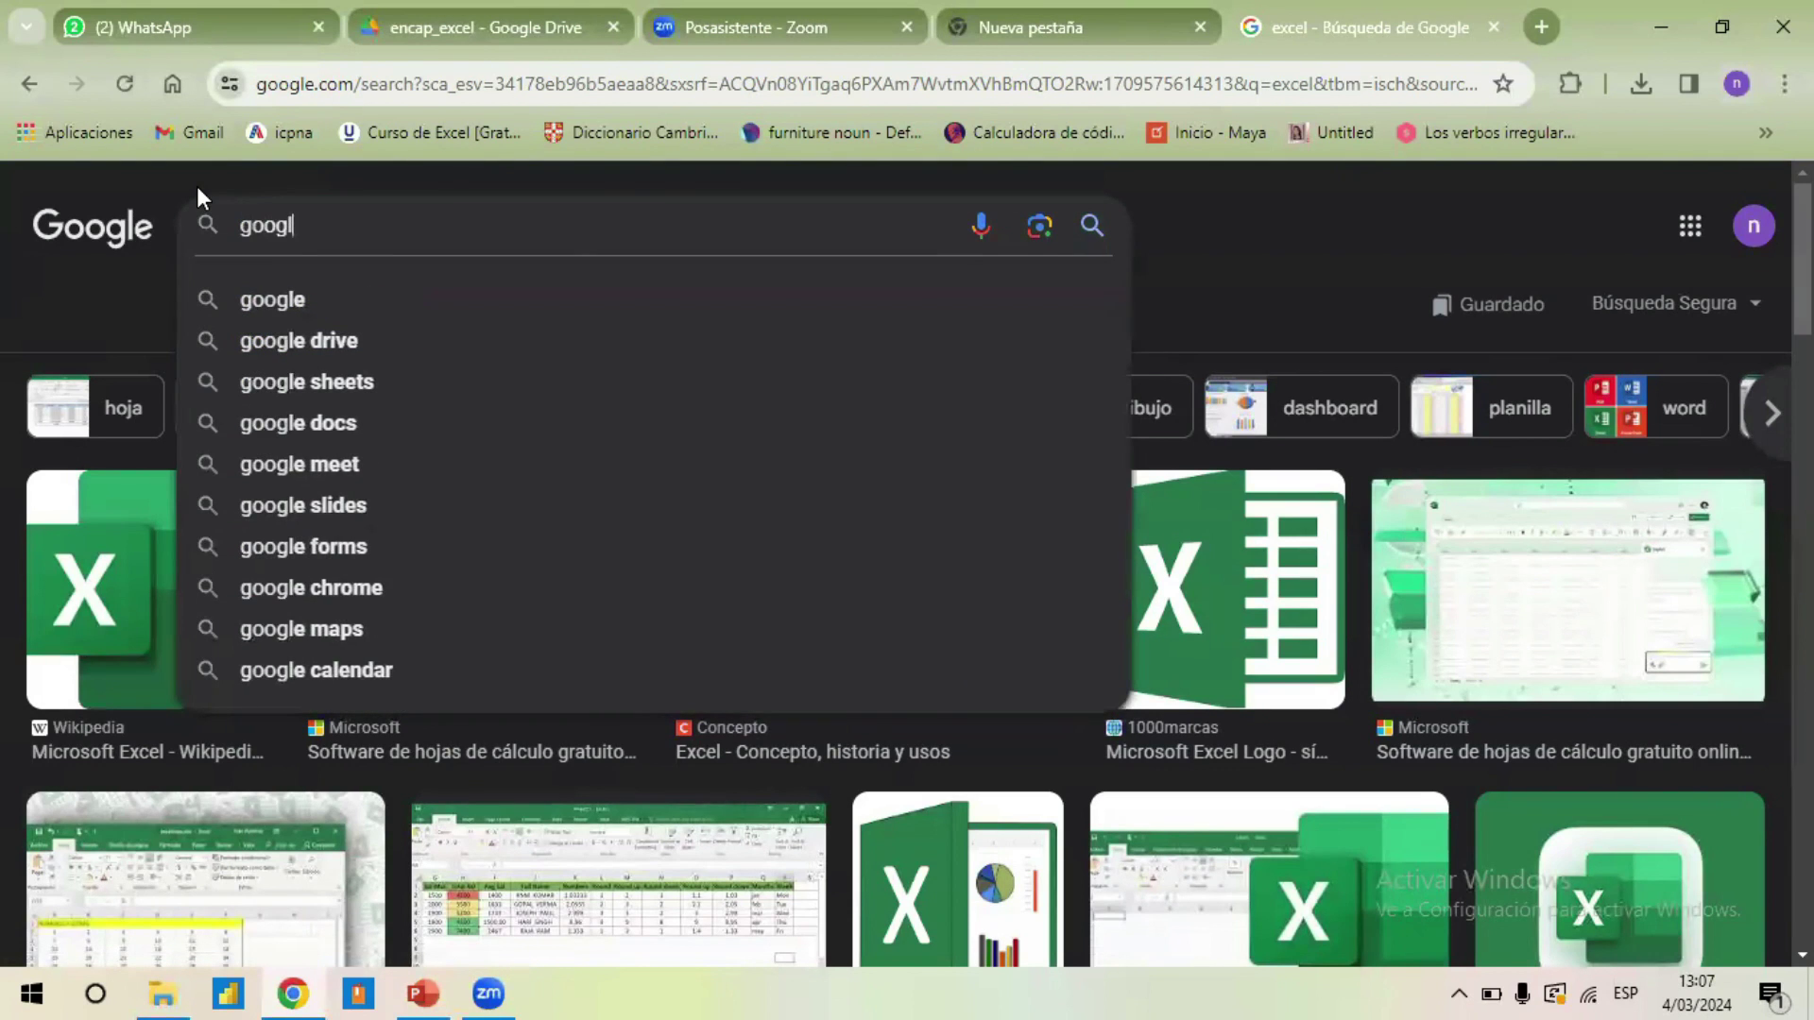
pyautogui.write('e shee')
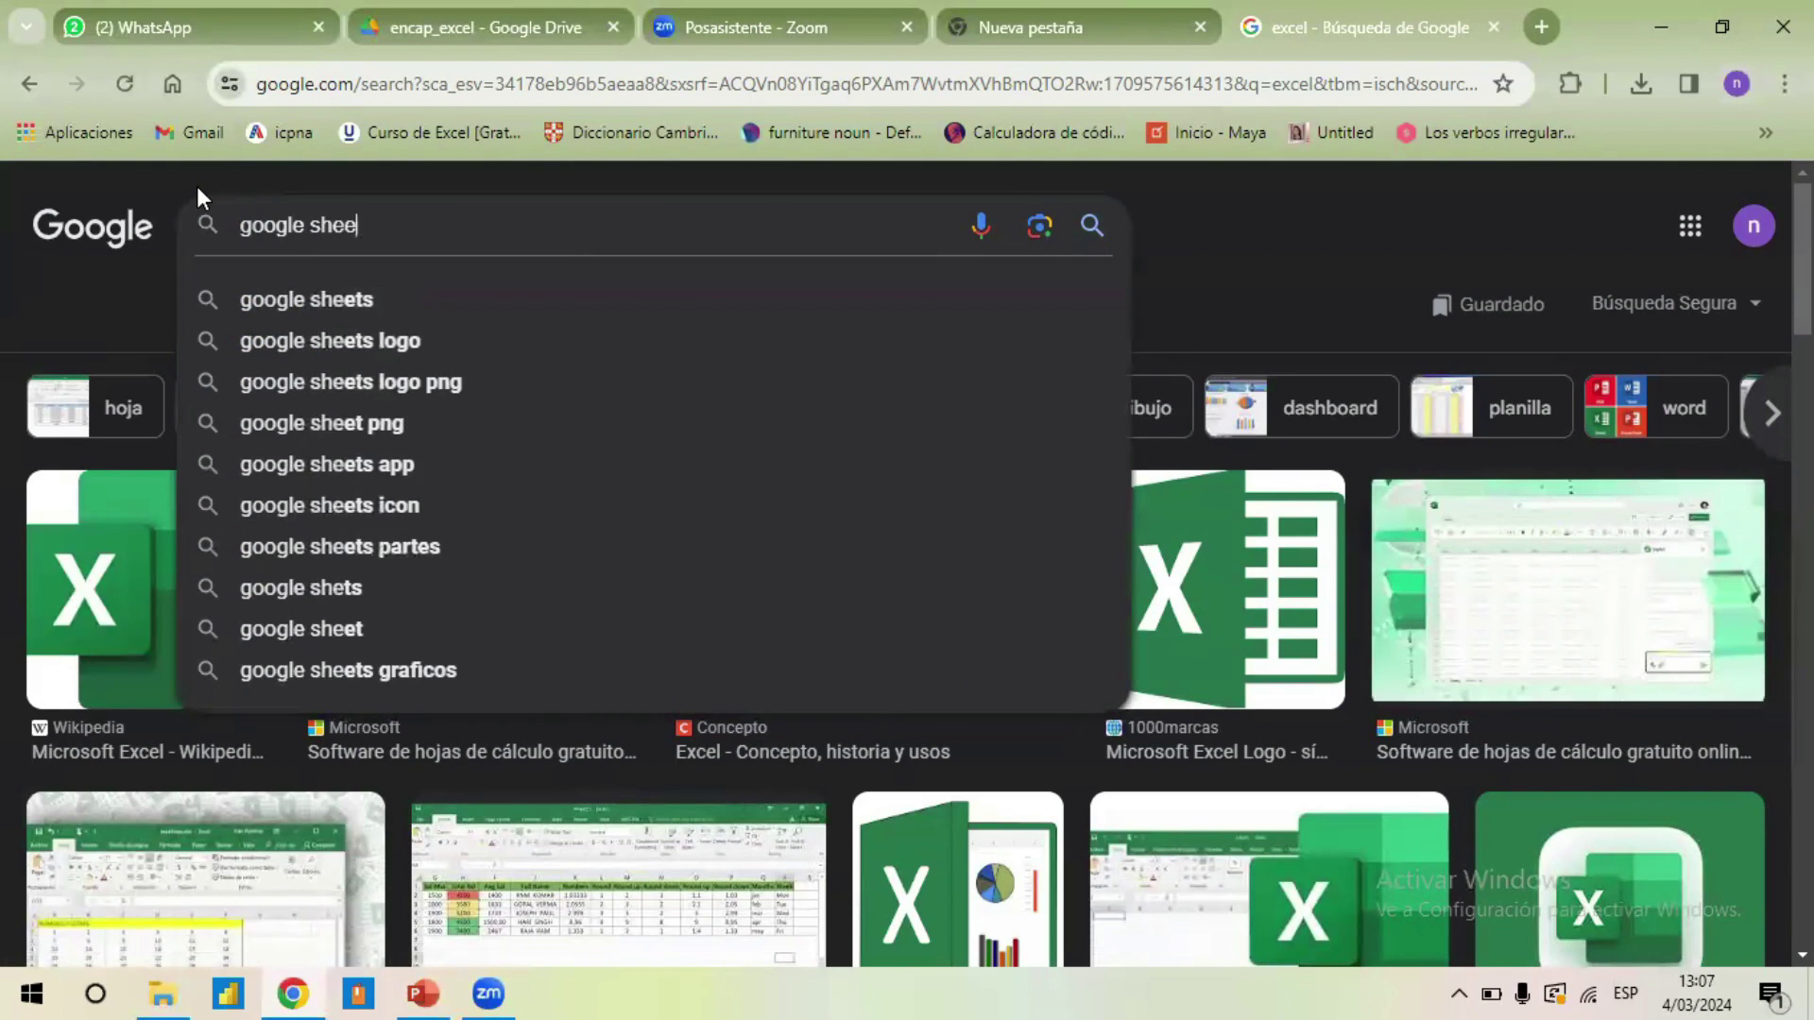
pyautogui.write('ts')
pyautogui.press('Return')
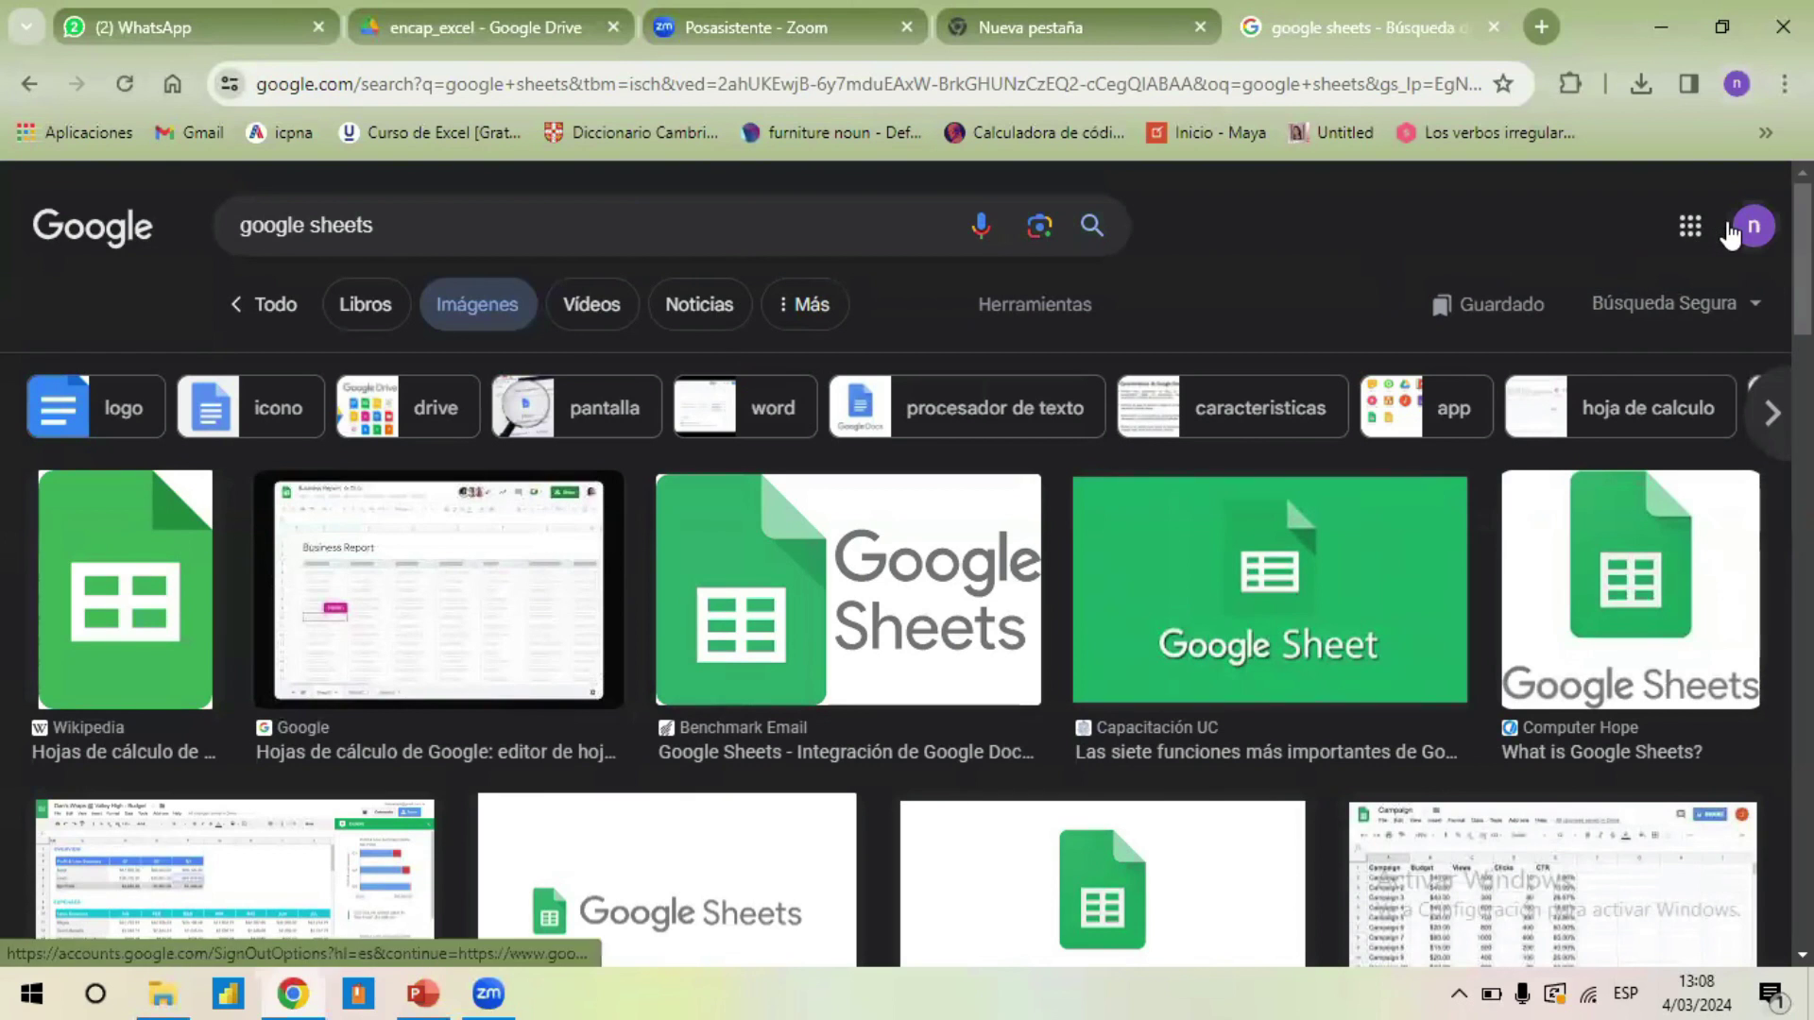
# - Create a blank Google Sheets spreadsheet from the Google apps menu and select cell E9
pyautogui.click(1684, 247)
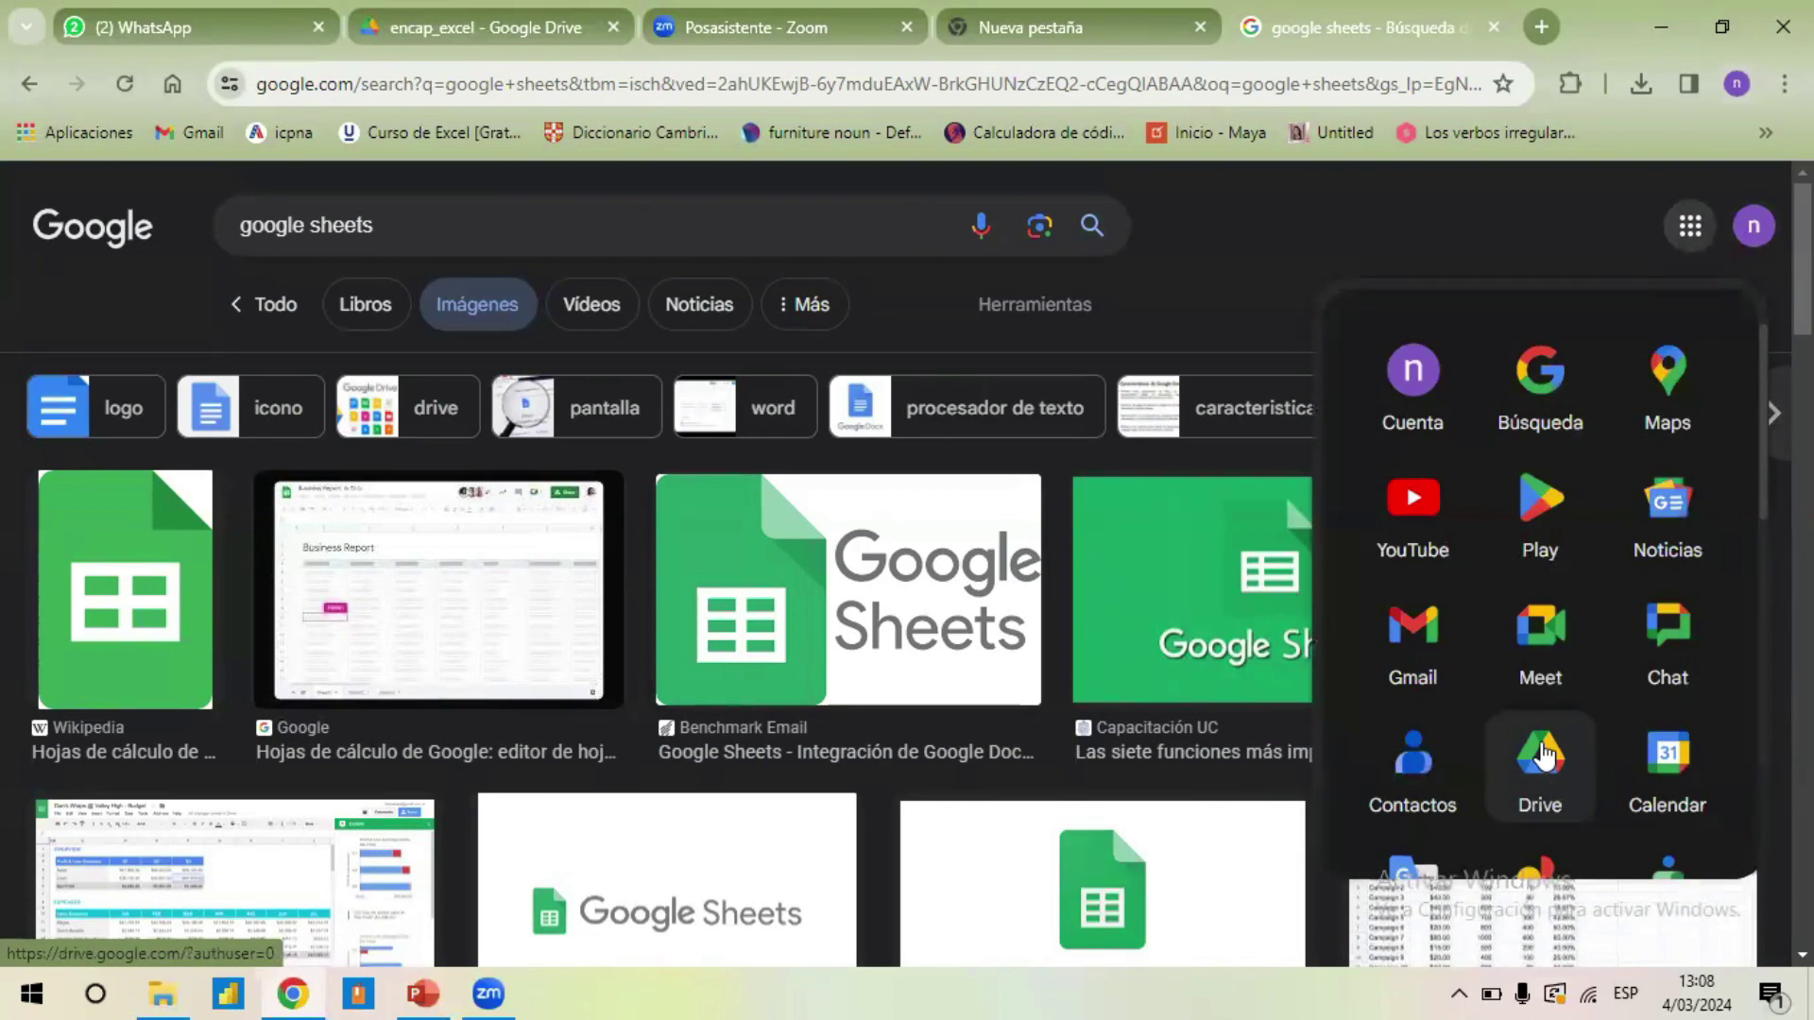
pyautogui.scroll(-4, 1542, 755)
pyautogui.scroll(-3, 1551, 733)
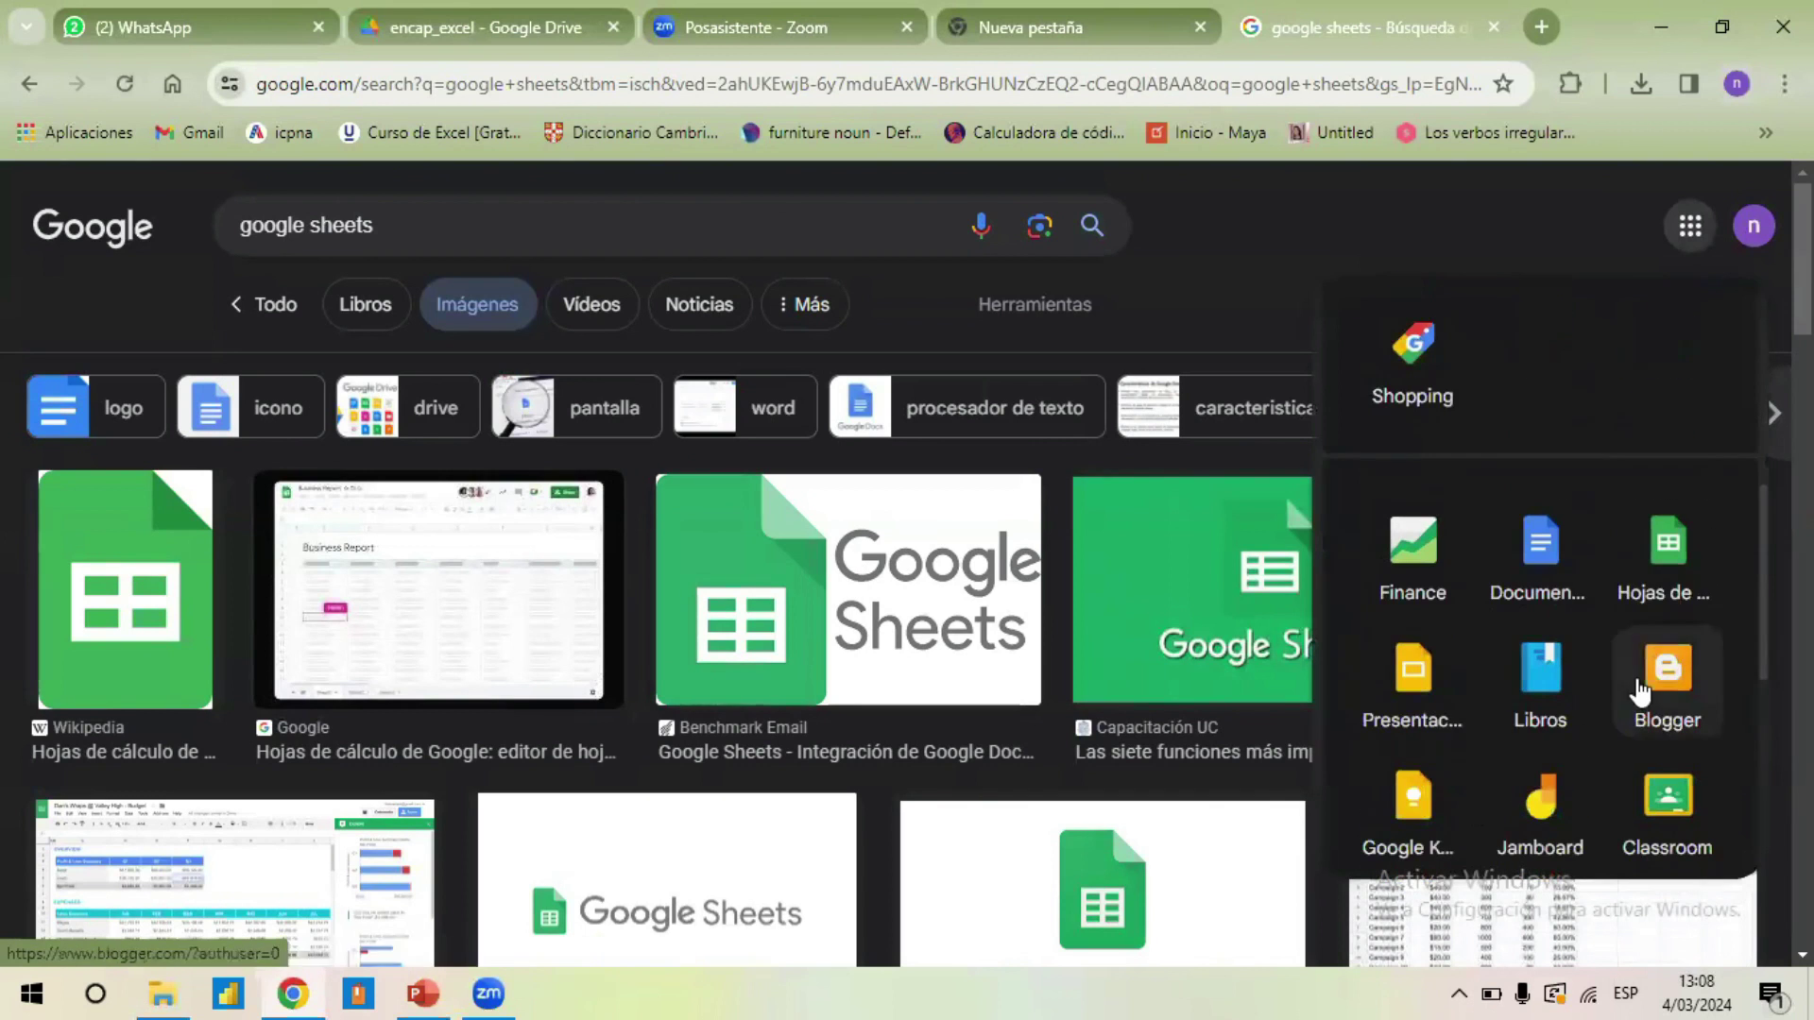
pyautogui.click(1668, 572)
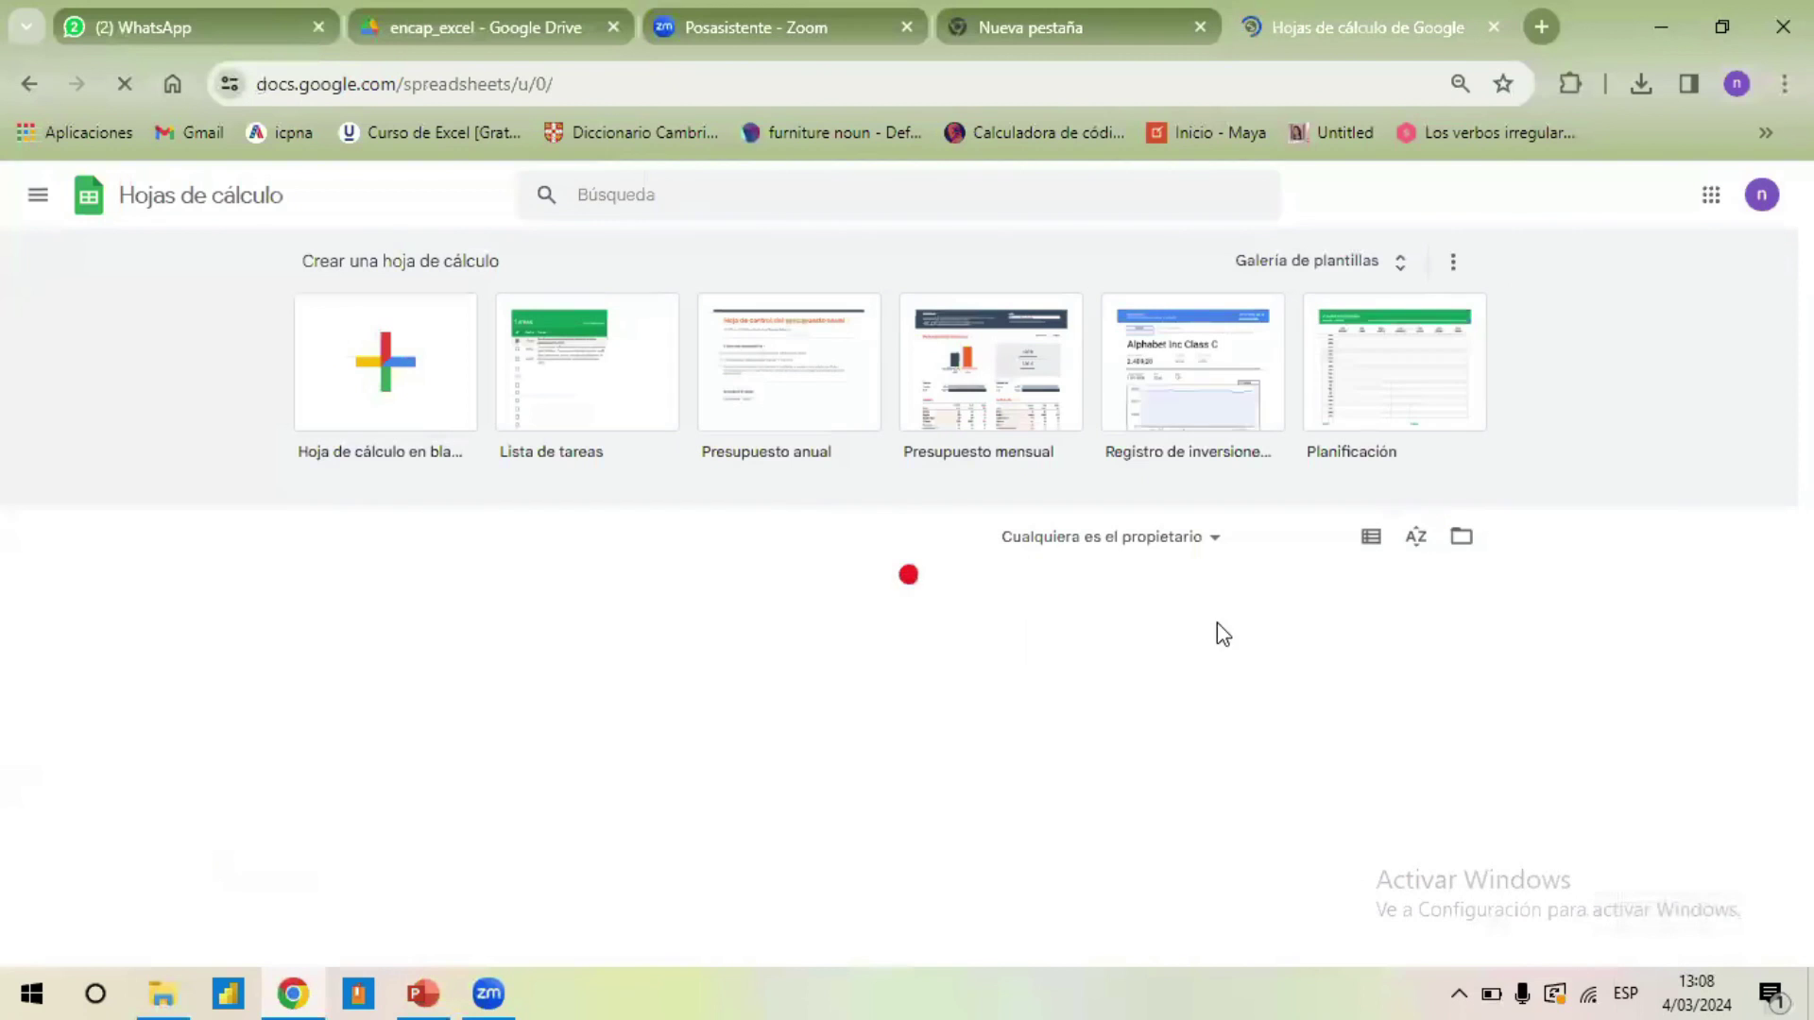
pyautogui.click(376, 357)
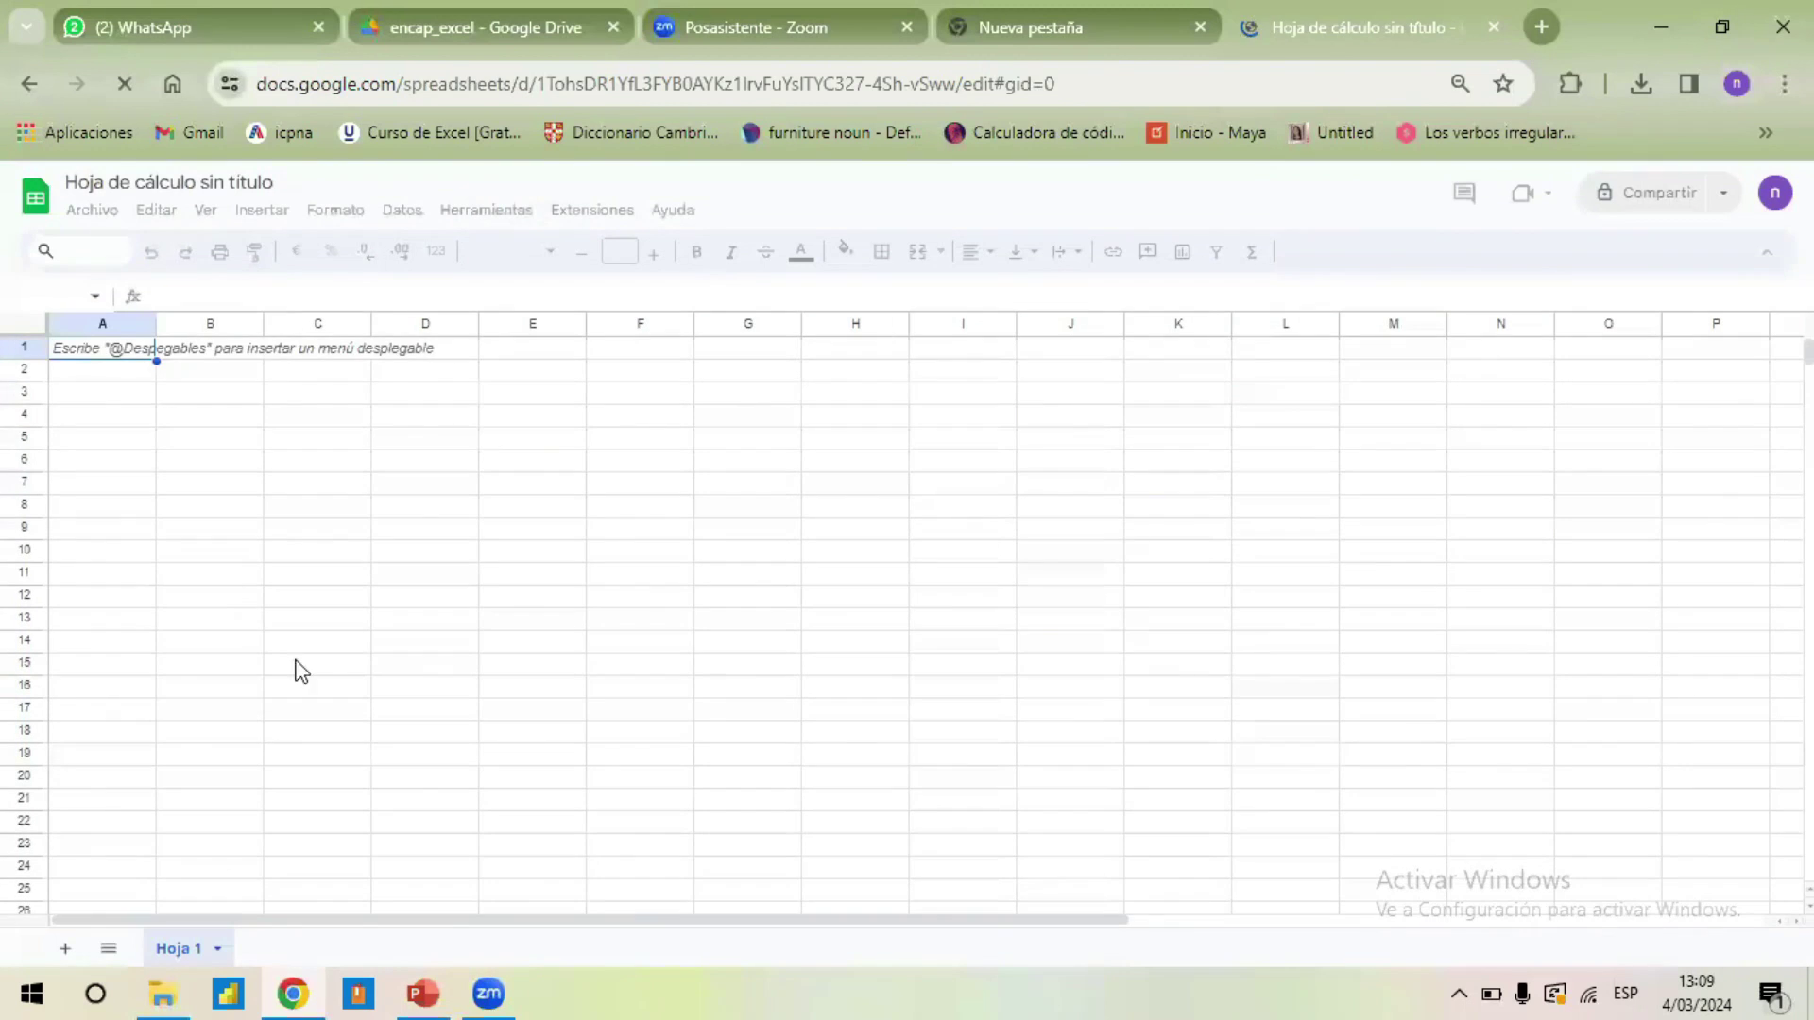
pyautogui.click(541, 534)
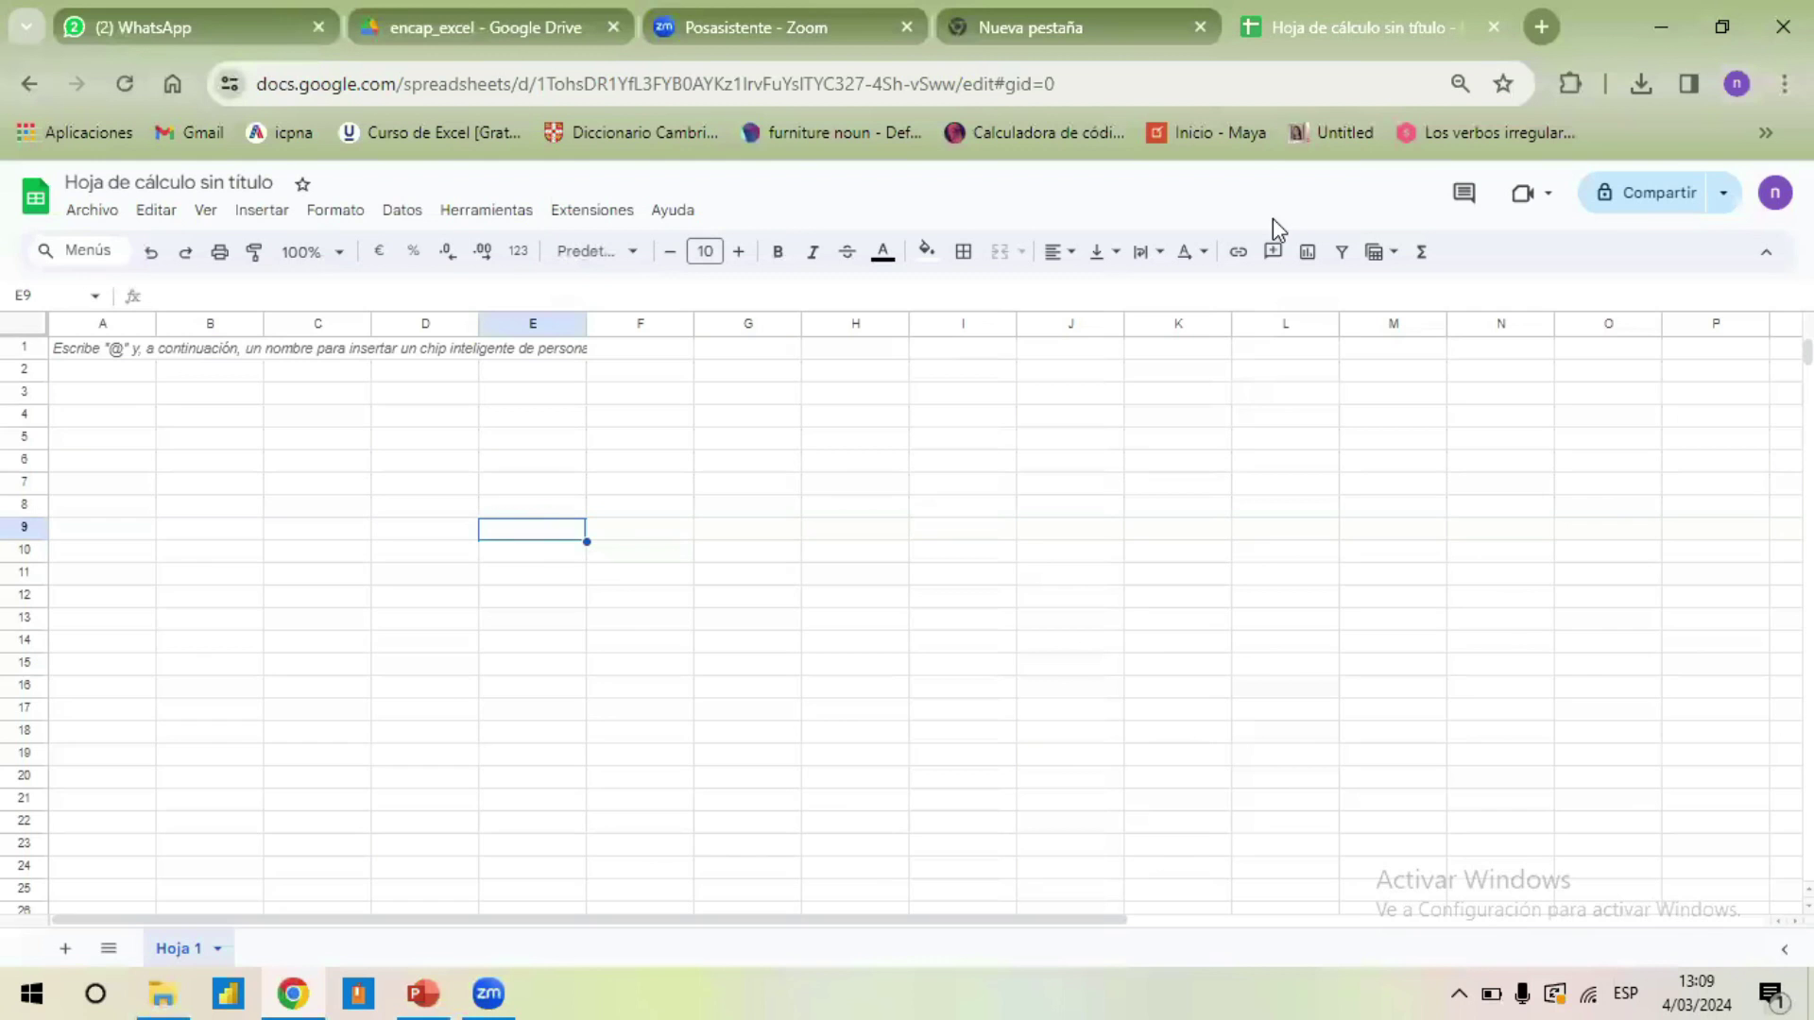
# - In a new tab, show Google image results for 'excel office 365'
pyautogui.click(1532, 26)
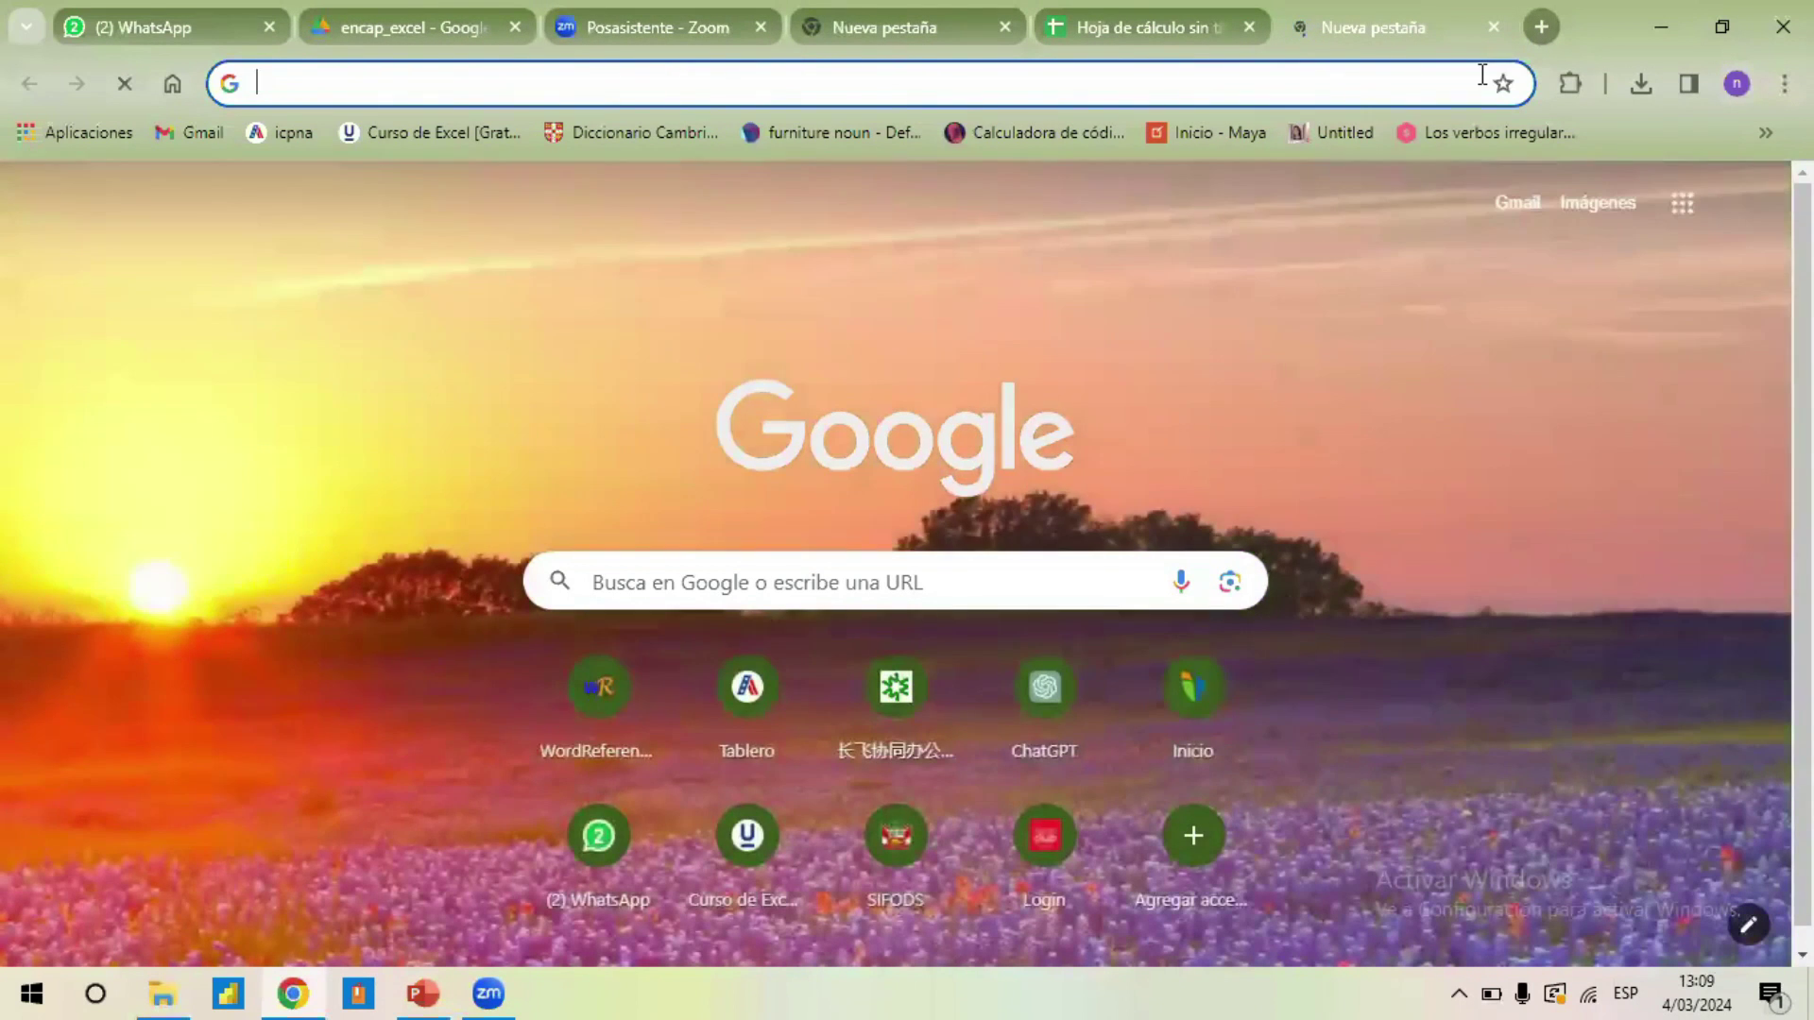
pyautogui.click(1482, 74)
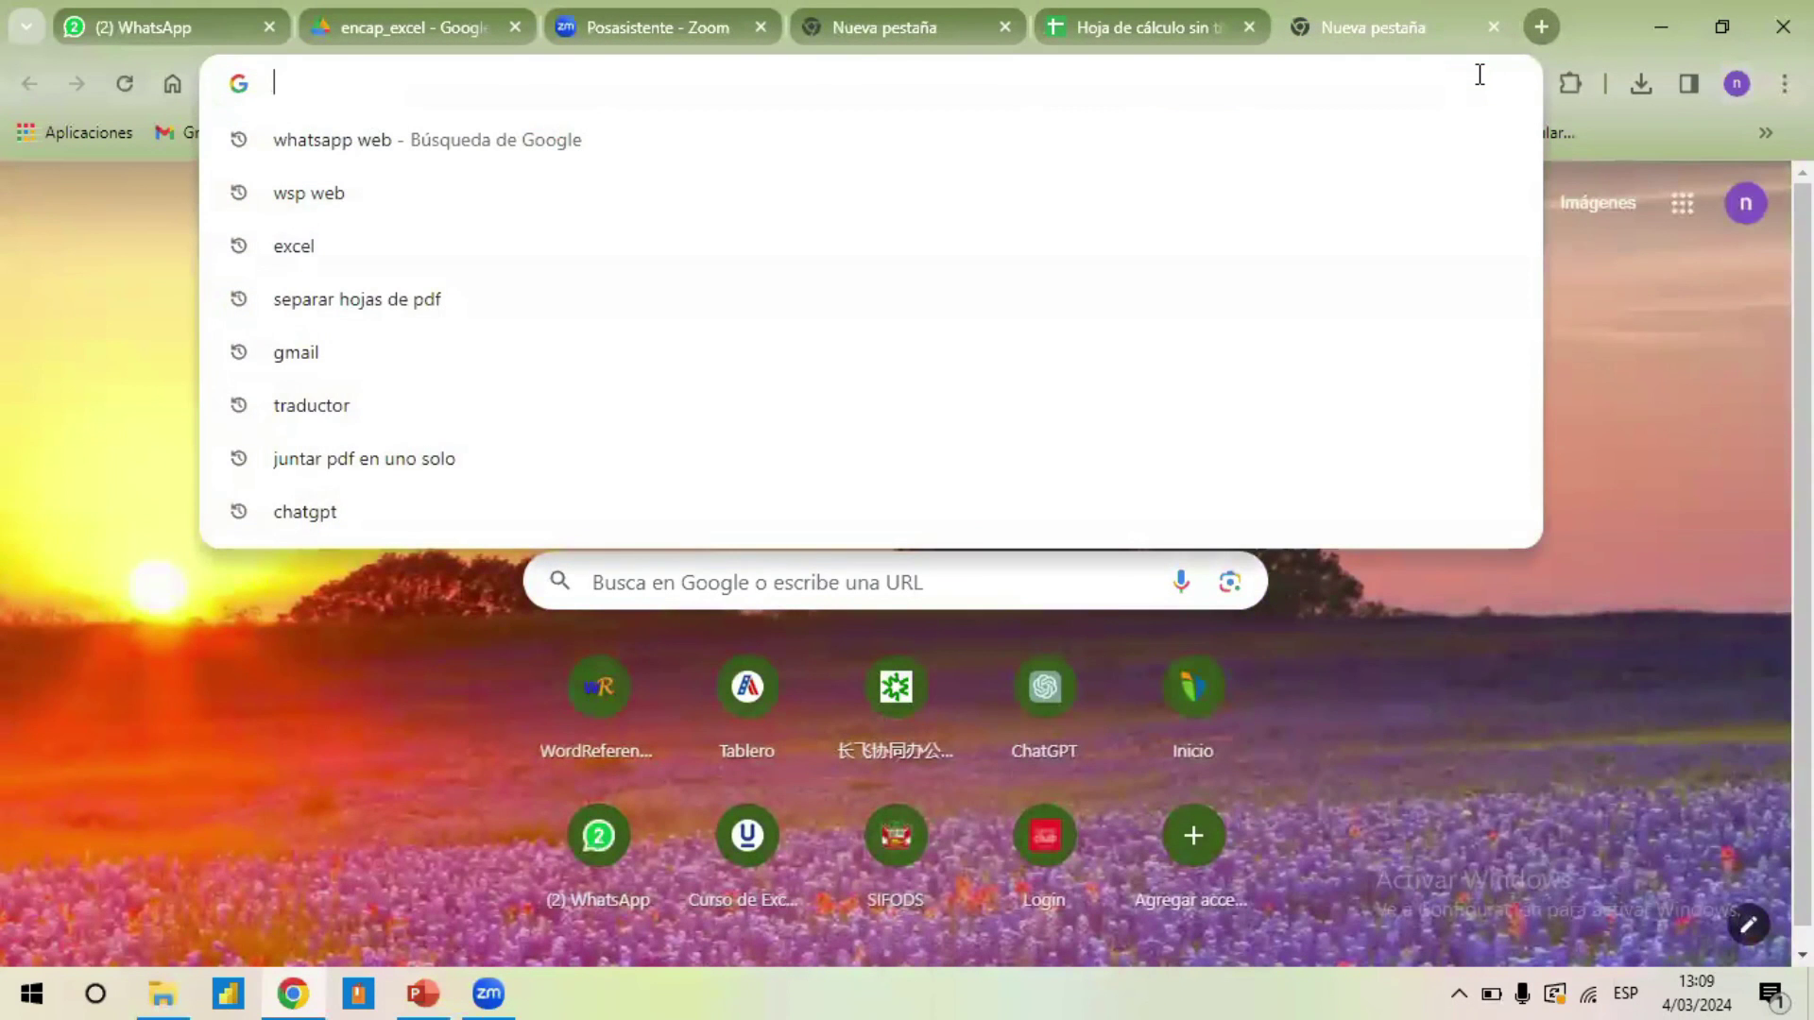
pyautogui.write('excel ')
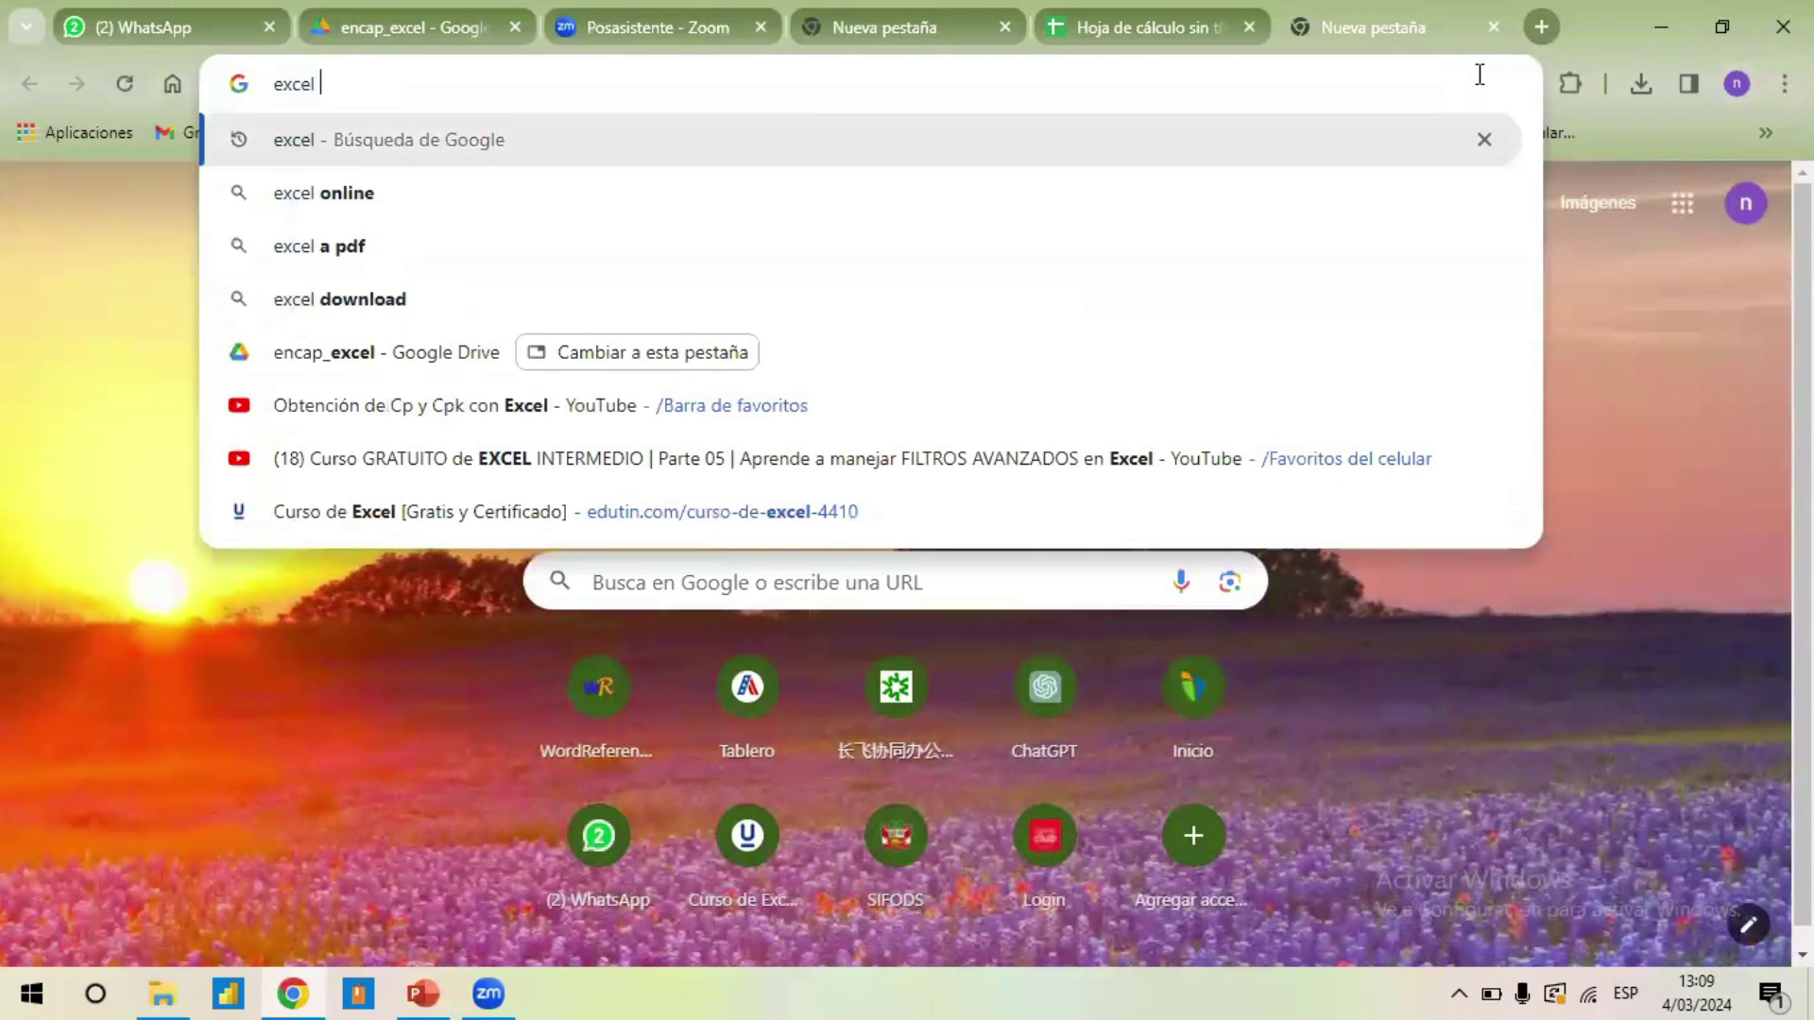
pyautogui.write('offi')
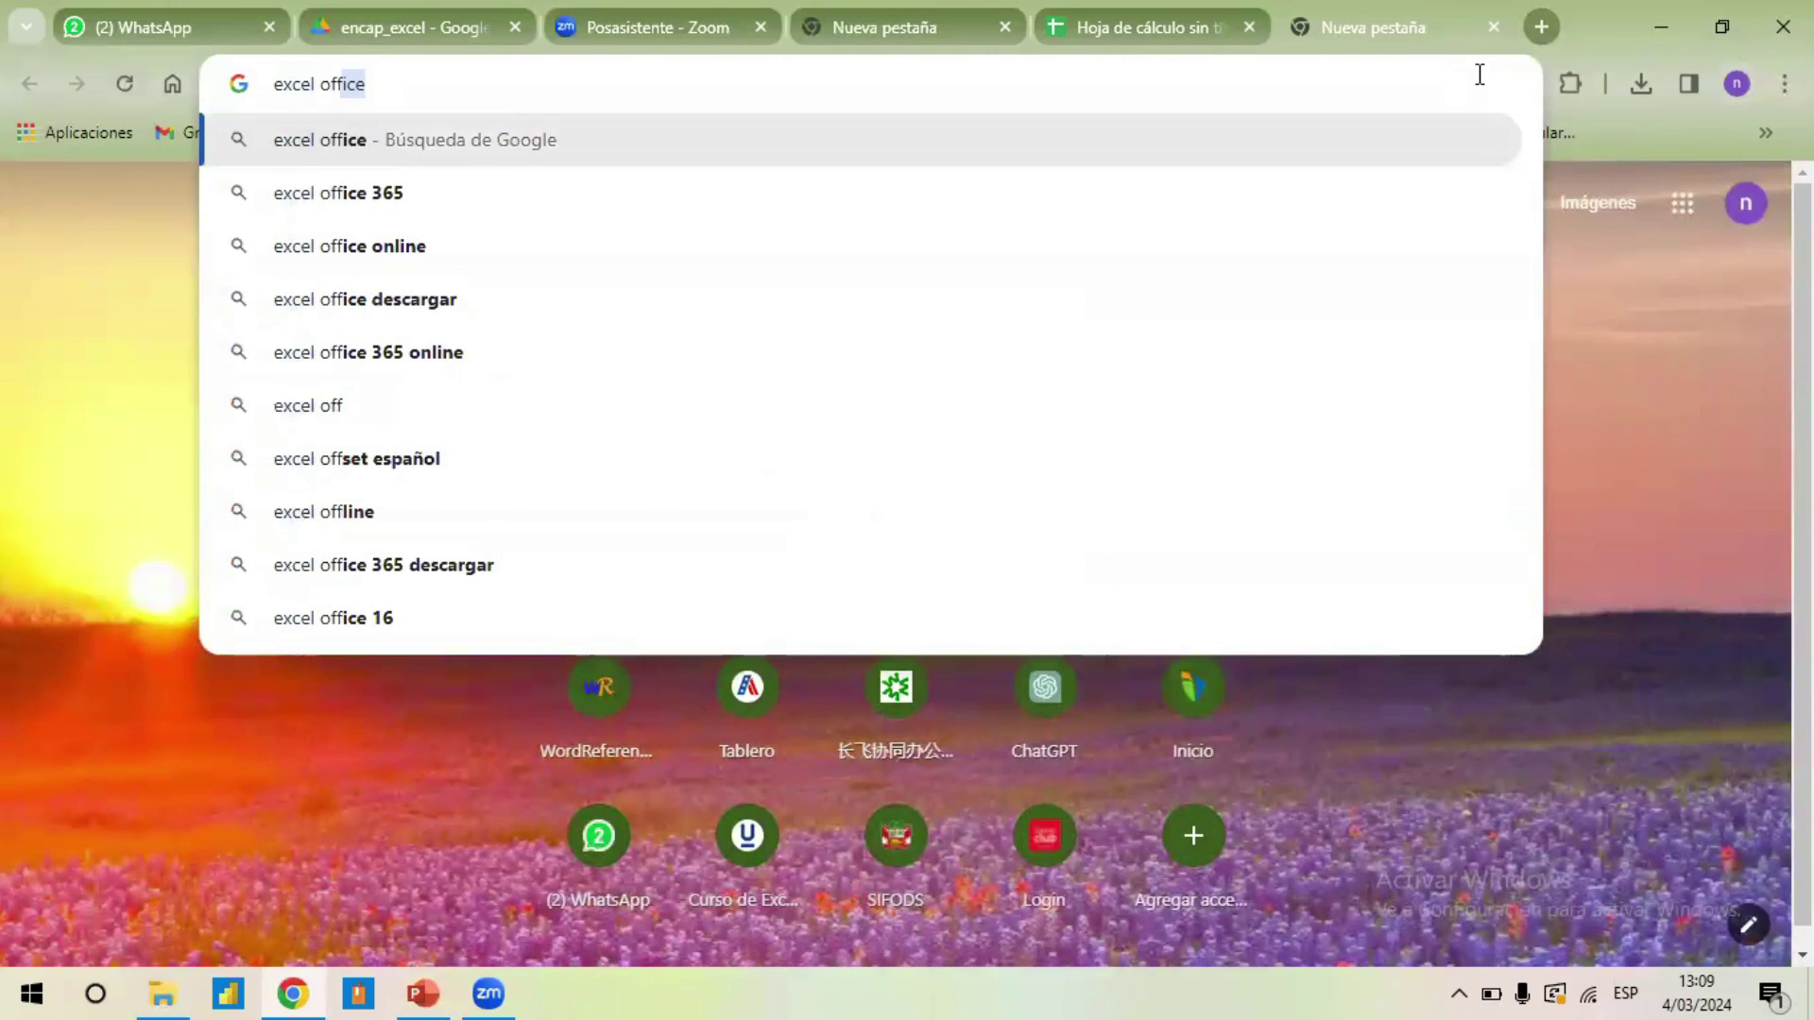
pyautogui.press('Down')
pyautogui.press('Return')
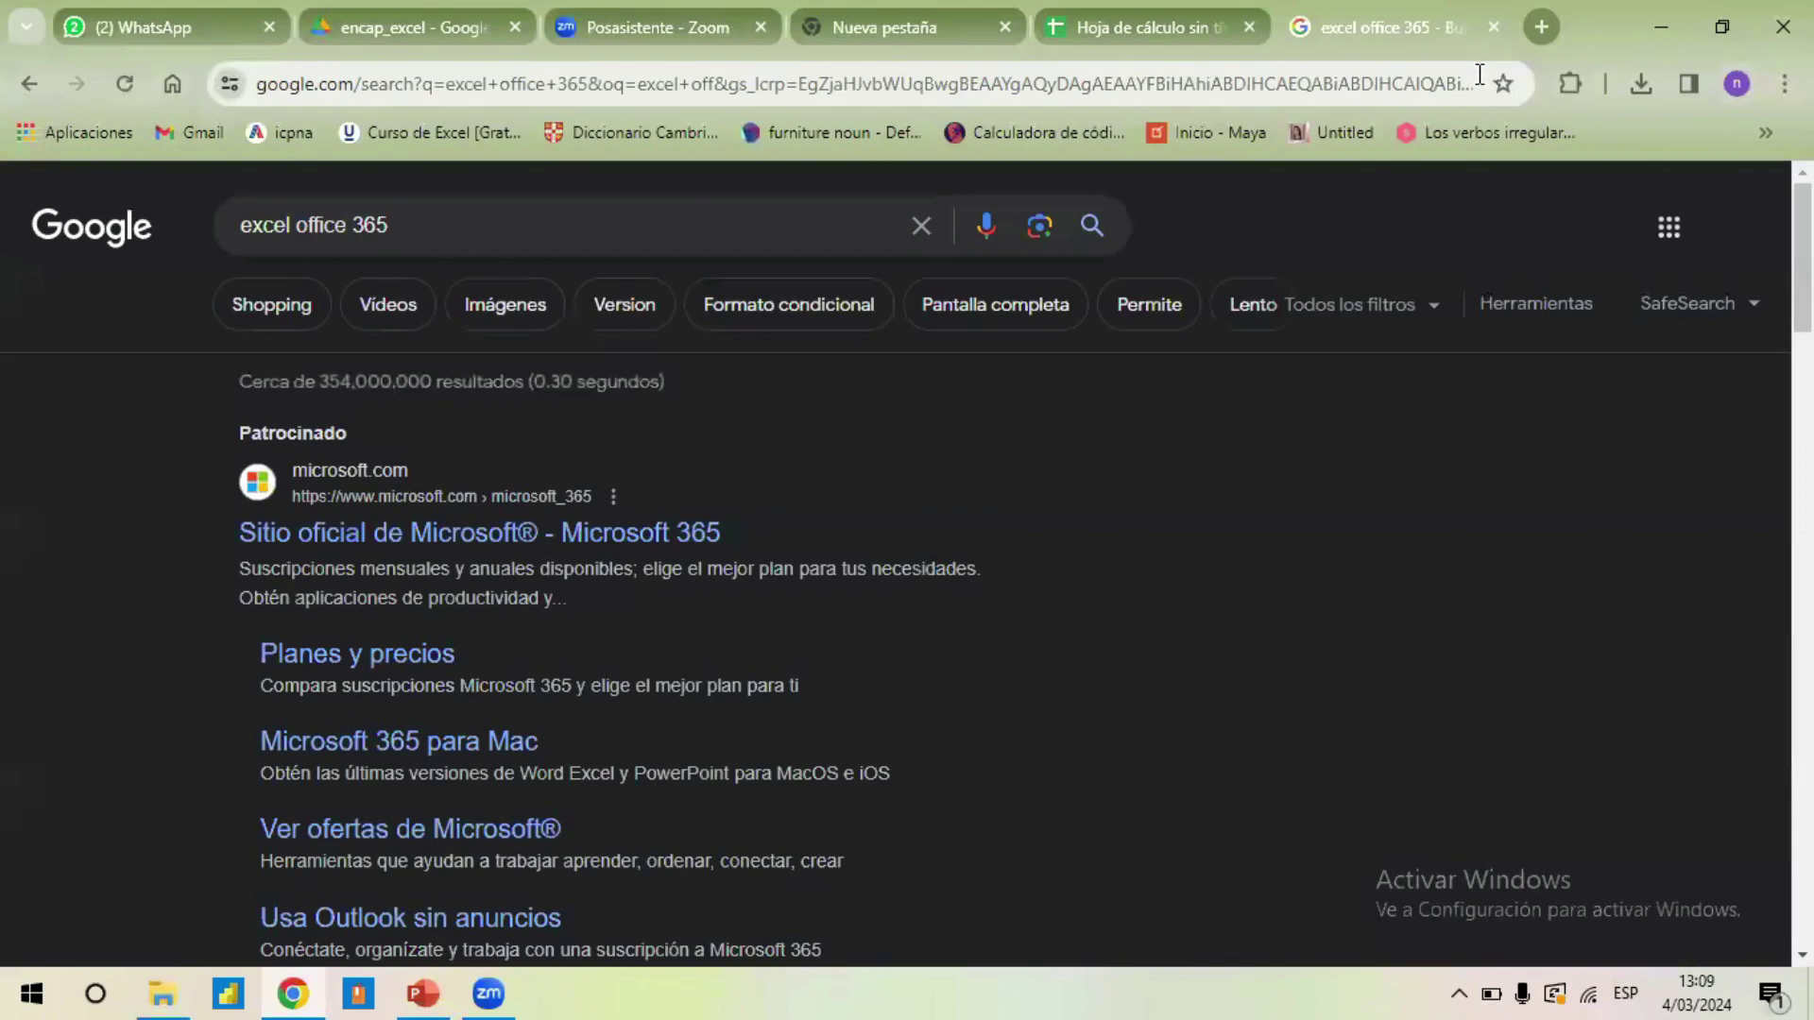
pyautogui.click(505, 304)
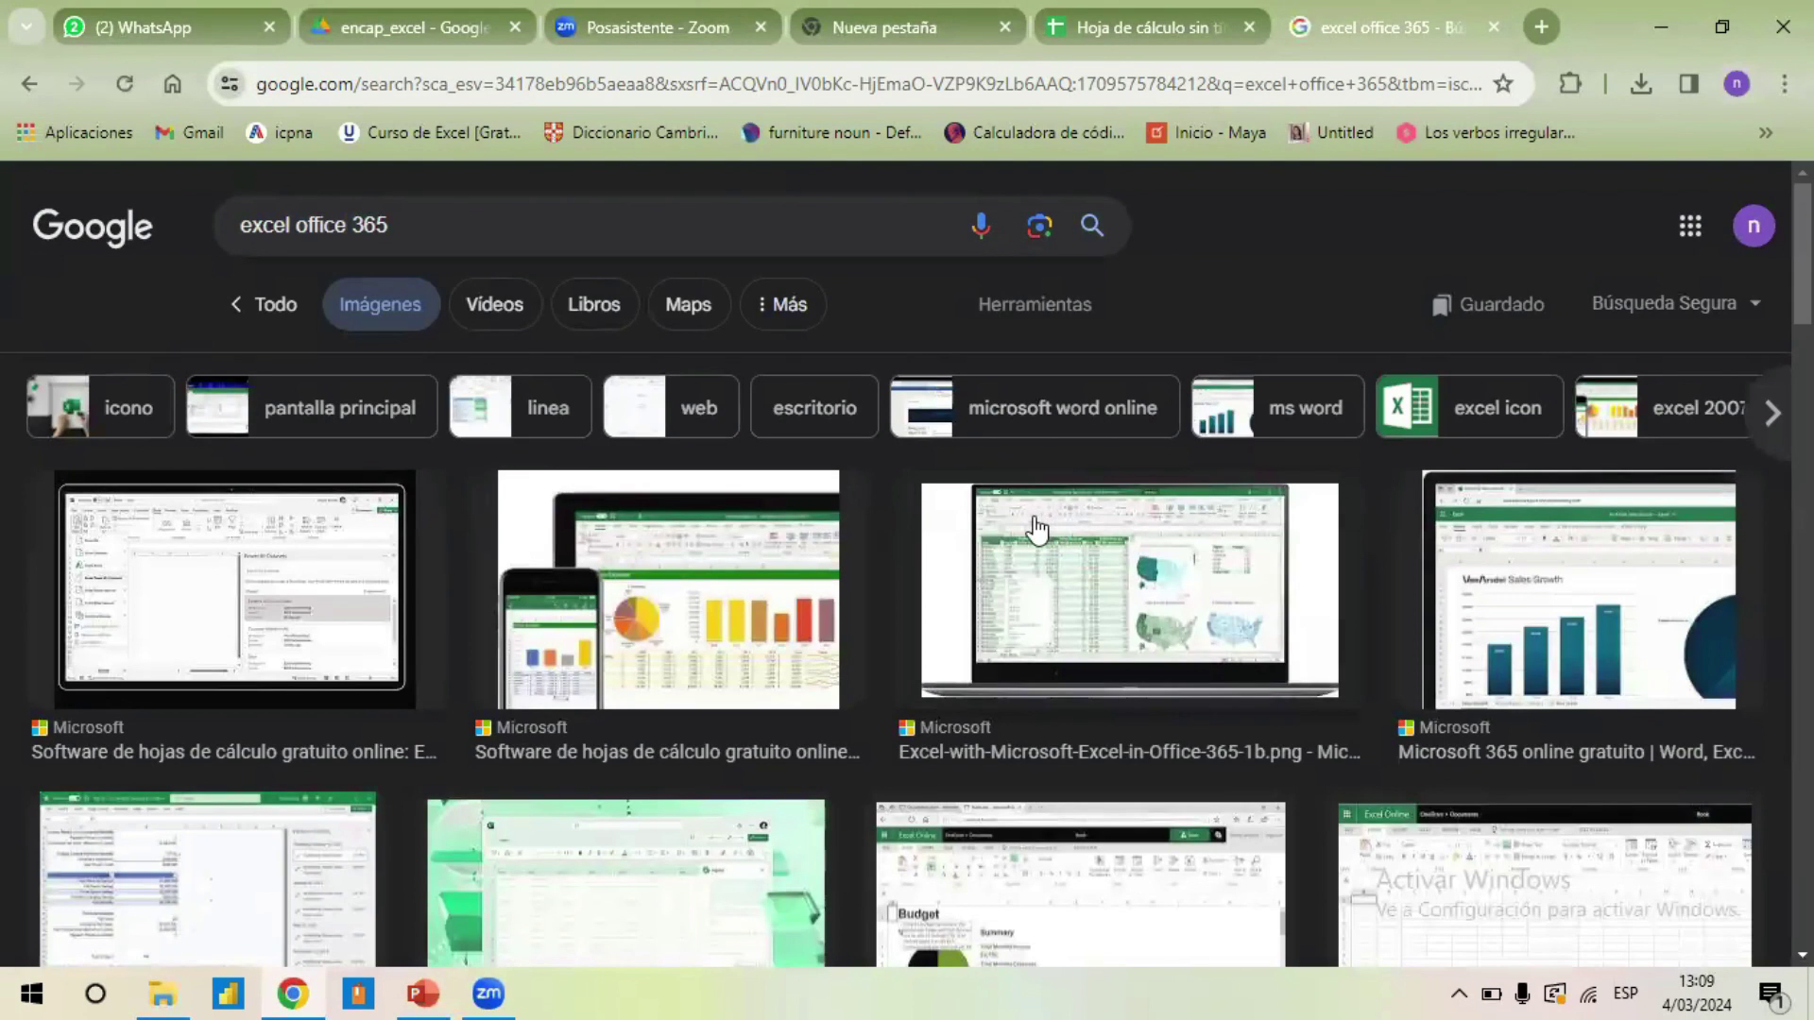
pyautogui.scroll(-3, 1195, 624)
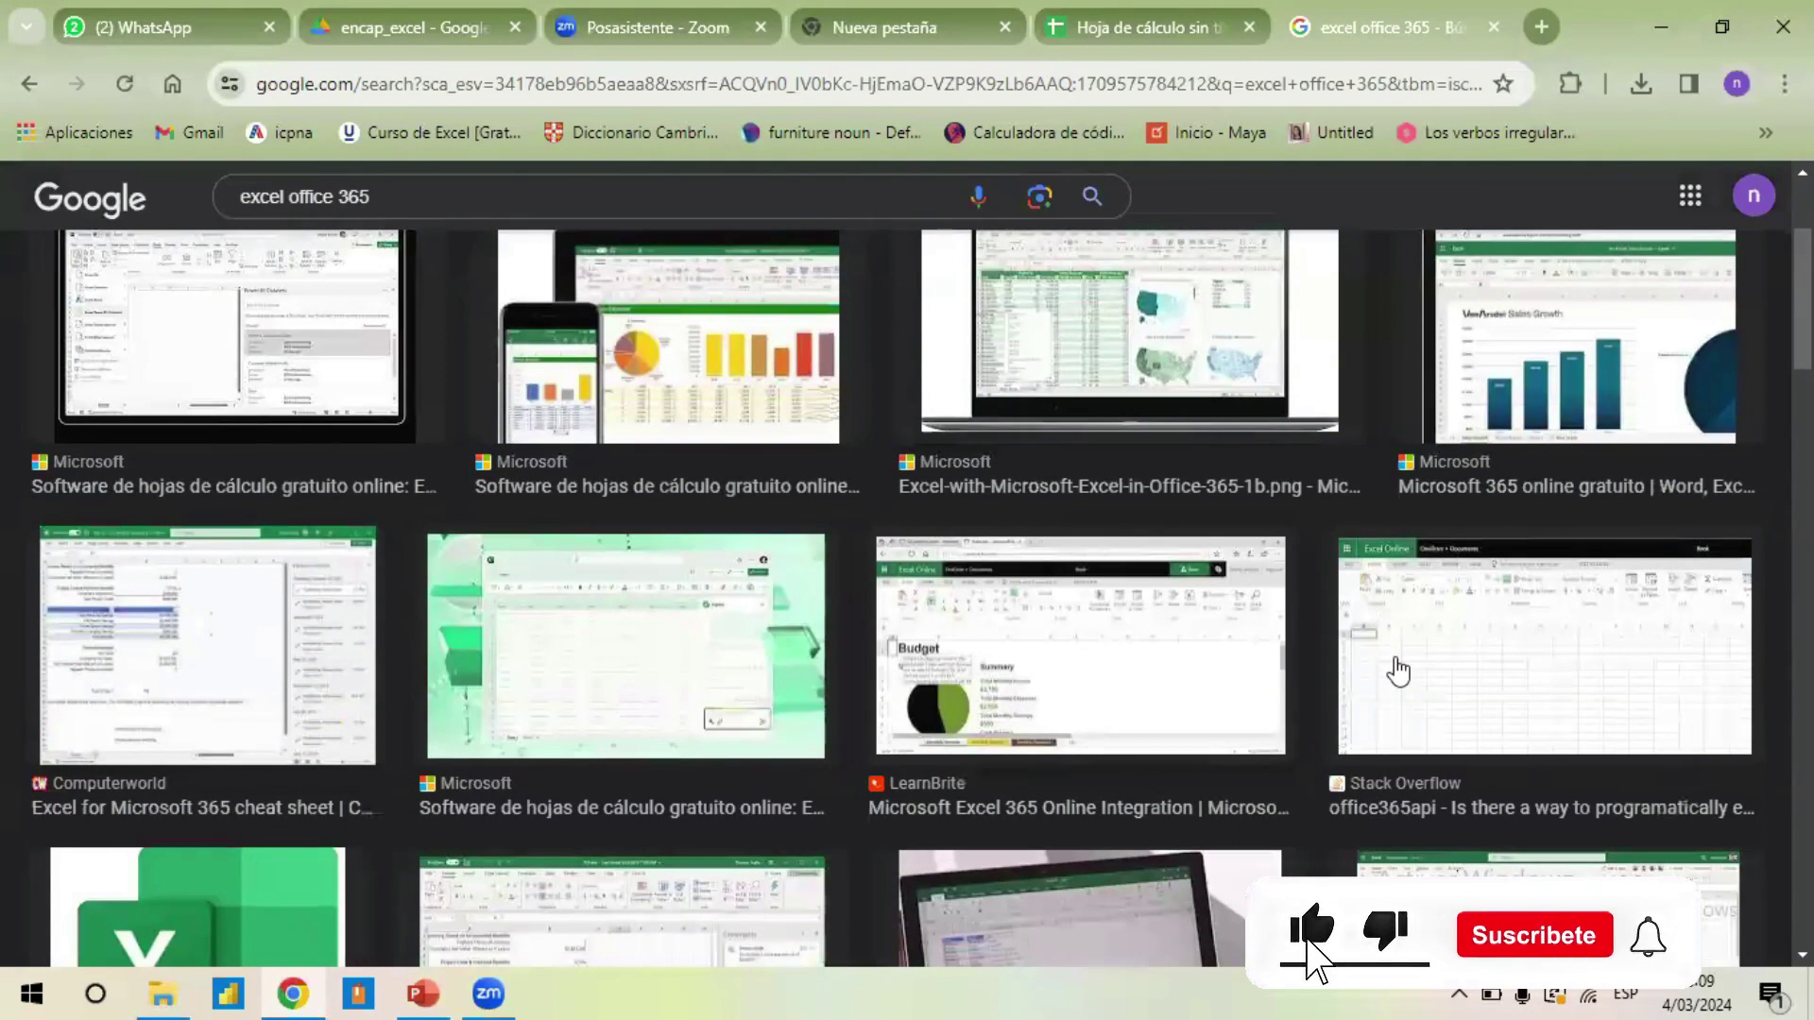
pyautogui.scroll(3, 1398, 671)
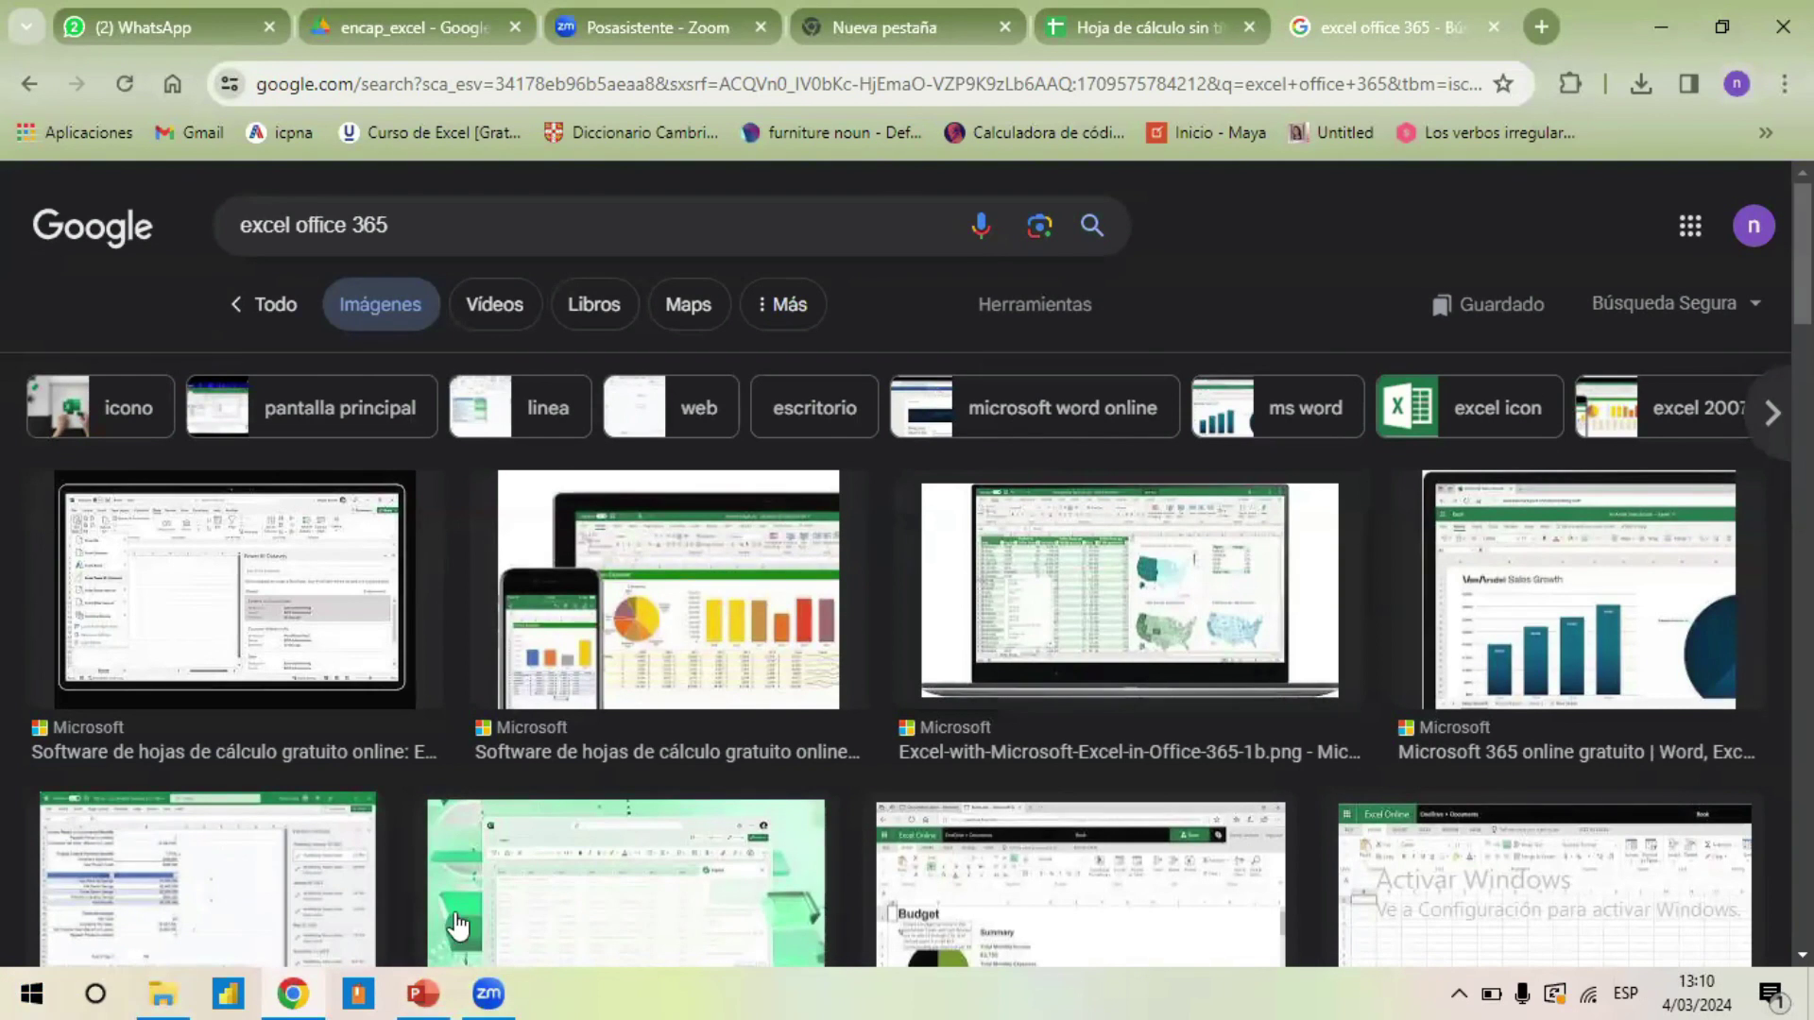
# - Search the computer for the Excel app by typing 'exc' in Windows search
pyautogui.click(17, 991)
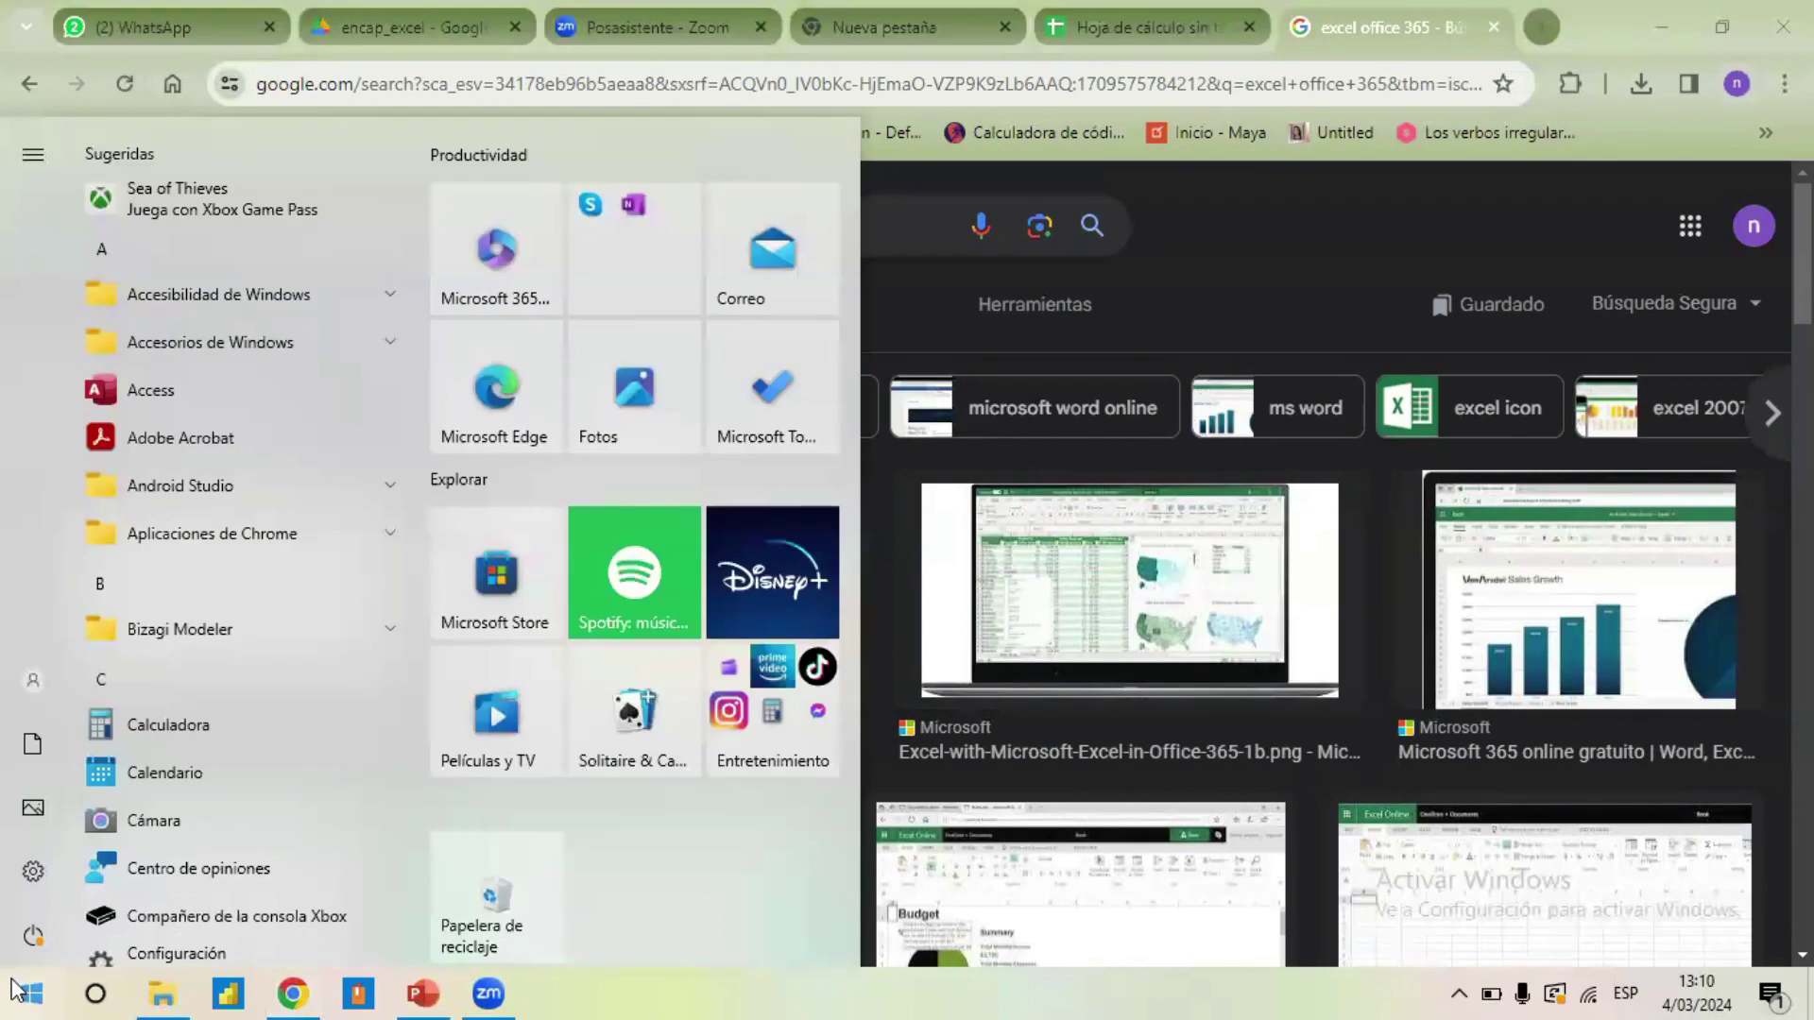
pyautogui.click(17, 990)
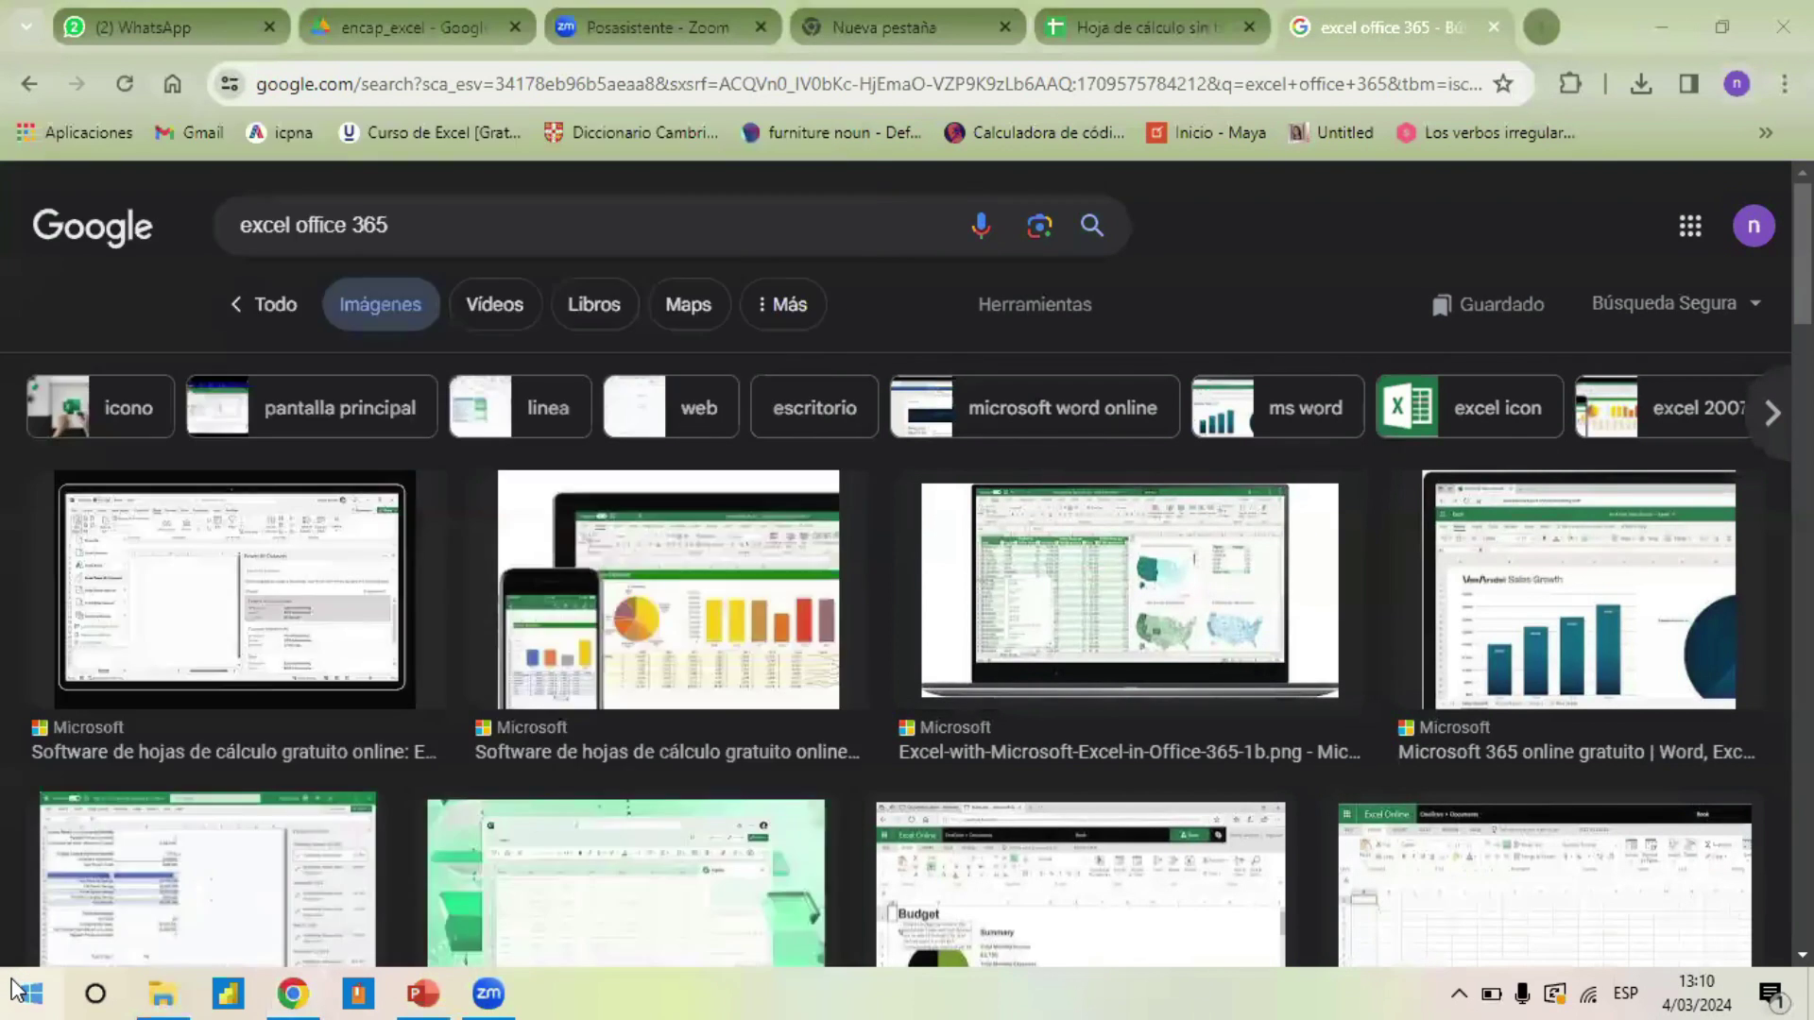
pyautogui.click(17, 990)
pyautogui.write('exc')
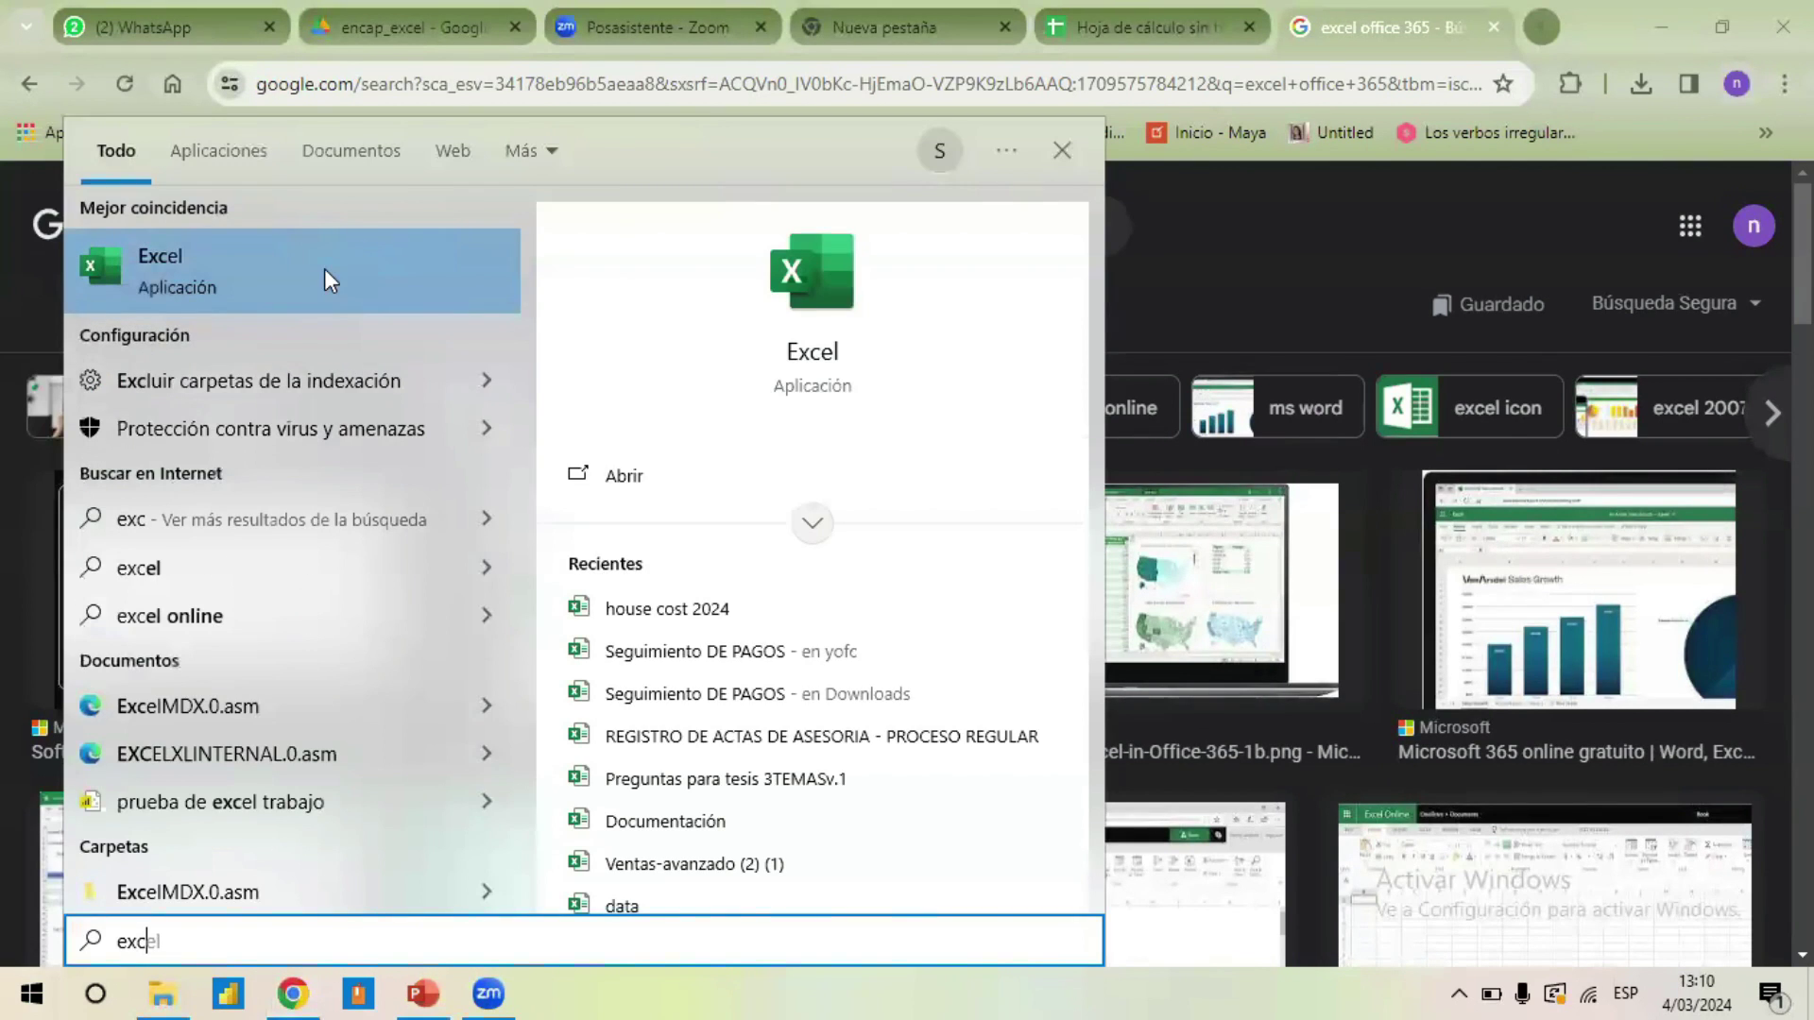
# - Launch Excel from the search results and create the blank workbook Libro1
pyautogui.click(325, 269)
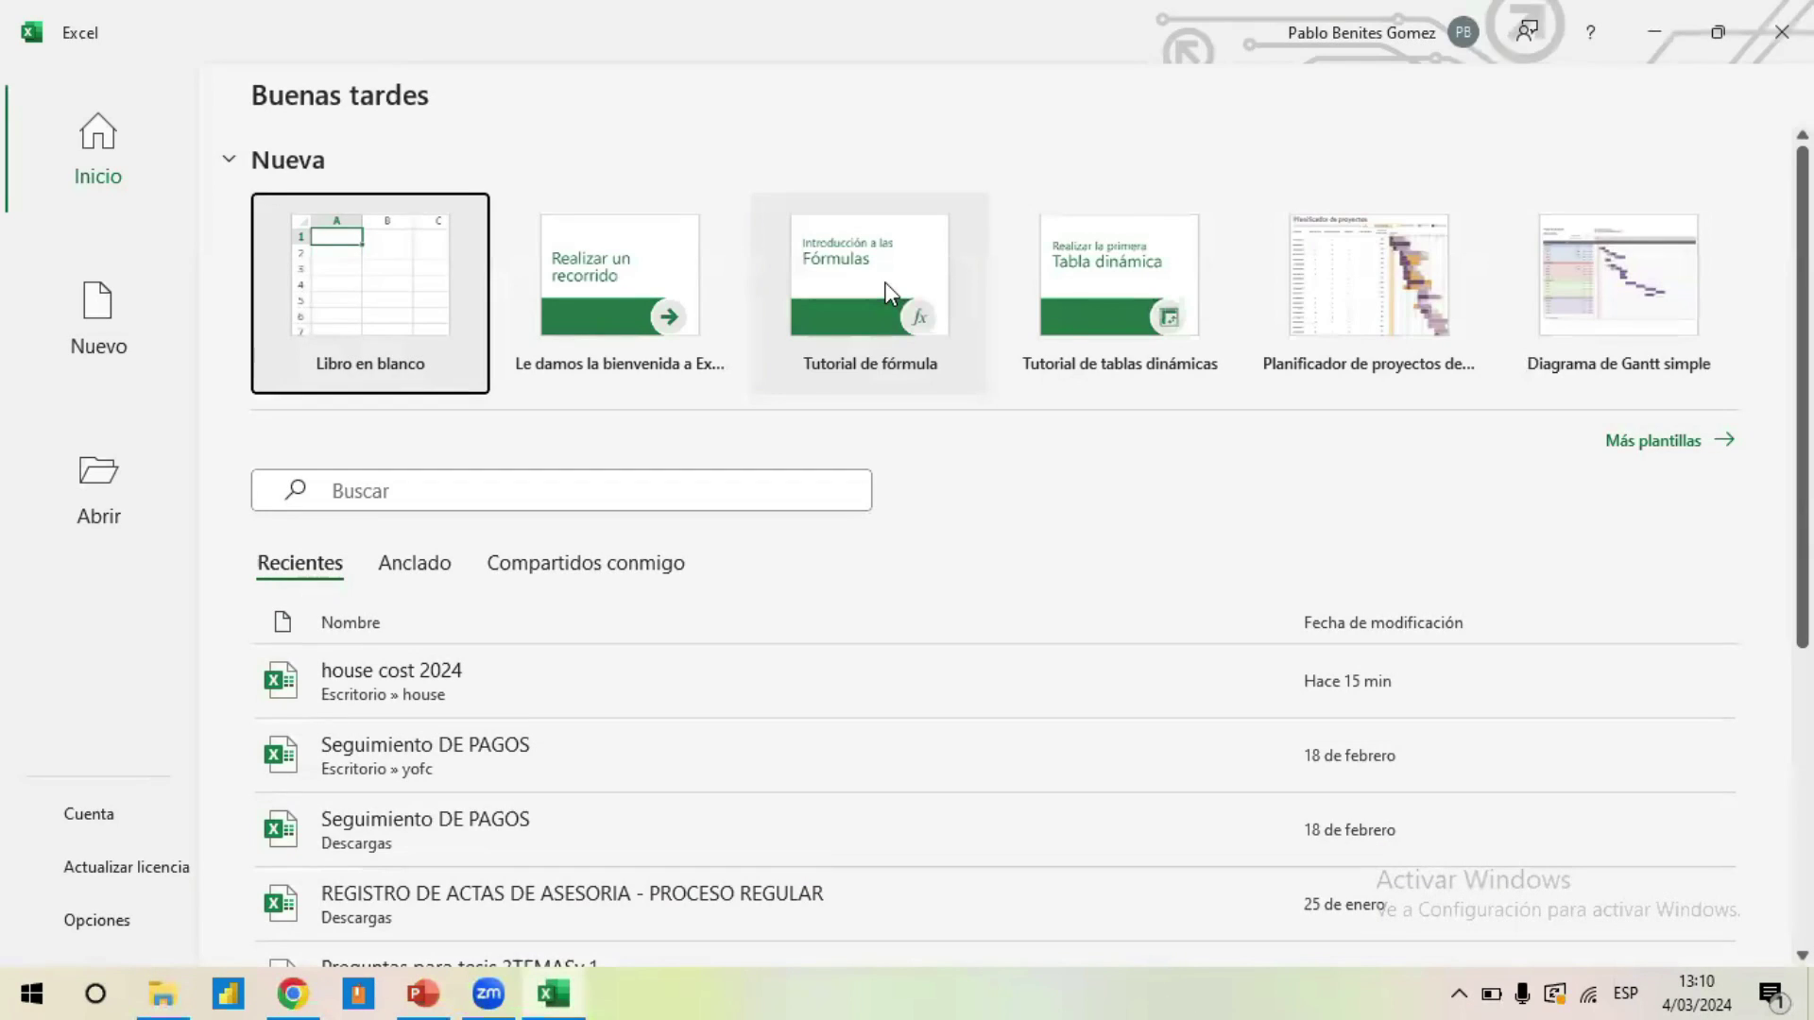
pyautogui.click(360, 327)
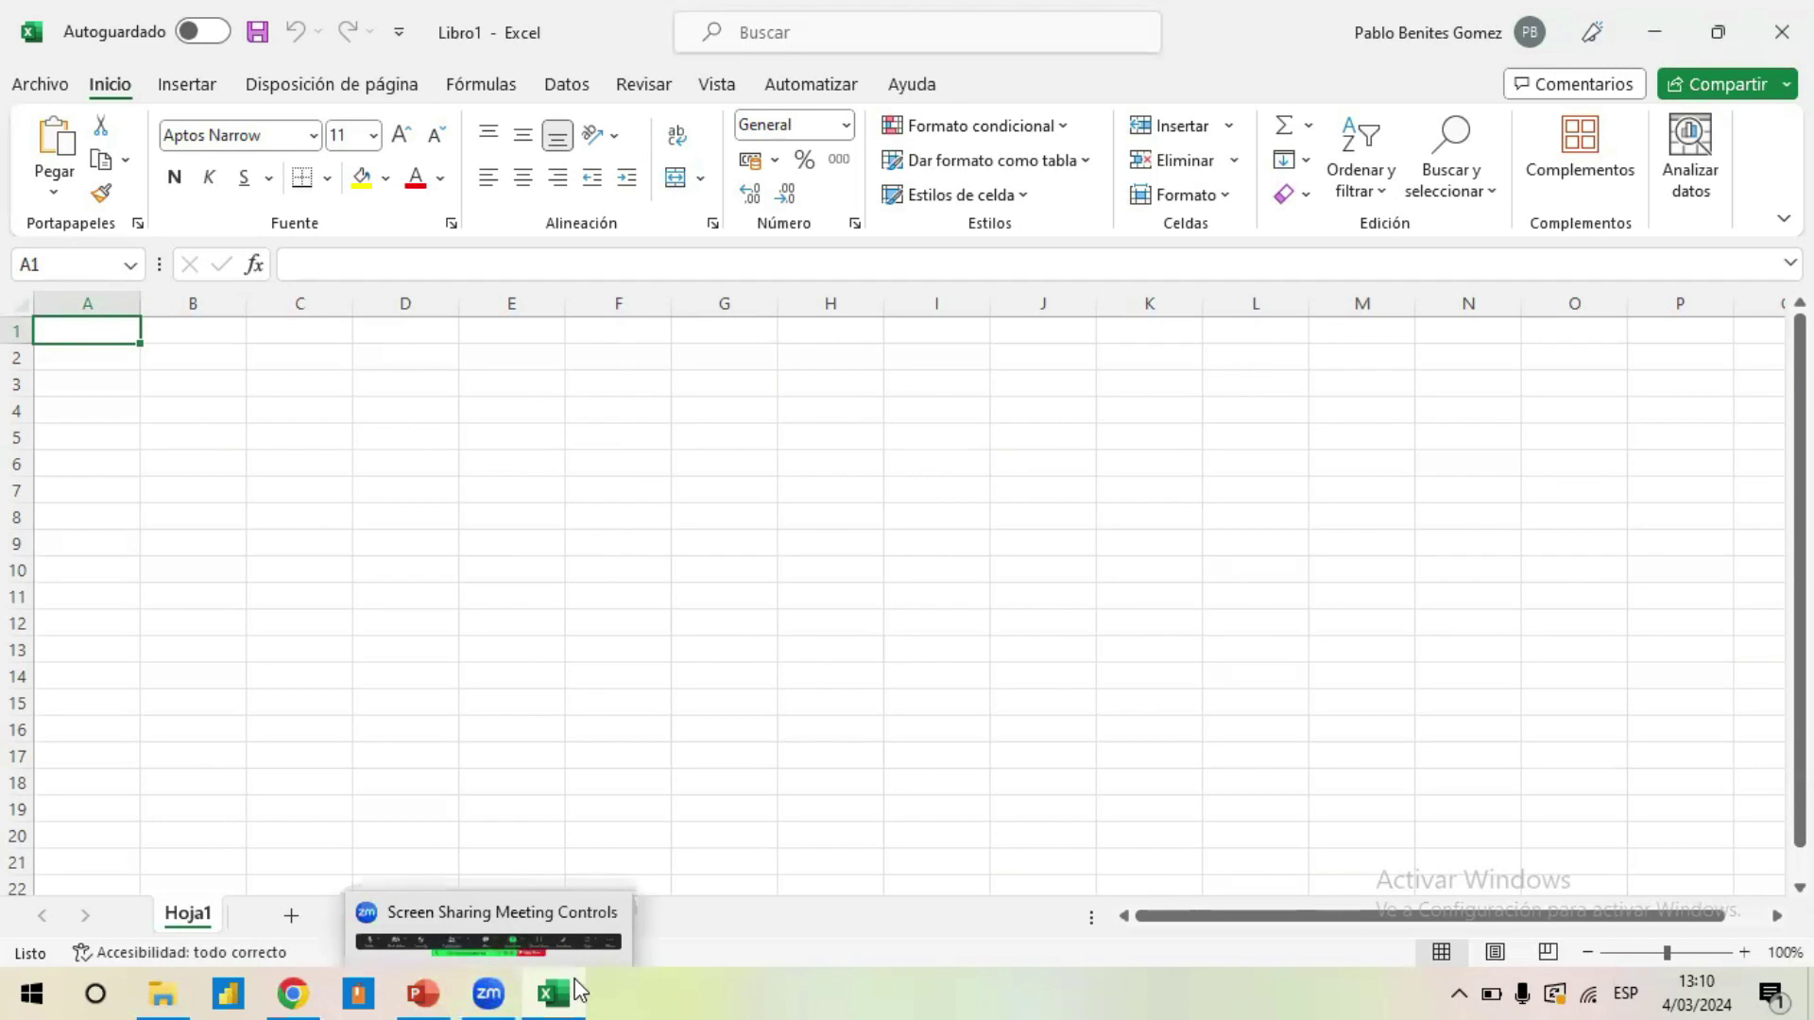
# - Present from ¿PARA QUÉ SIRVE EXCEL? to LA PANTALLA PRINCIPAL DE EXCEL, then stop on slide 6
pyautogui.click(424, 993)
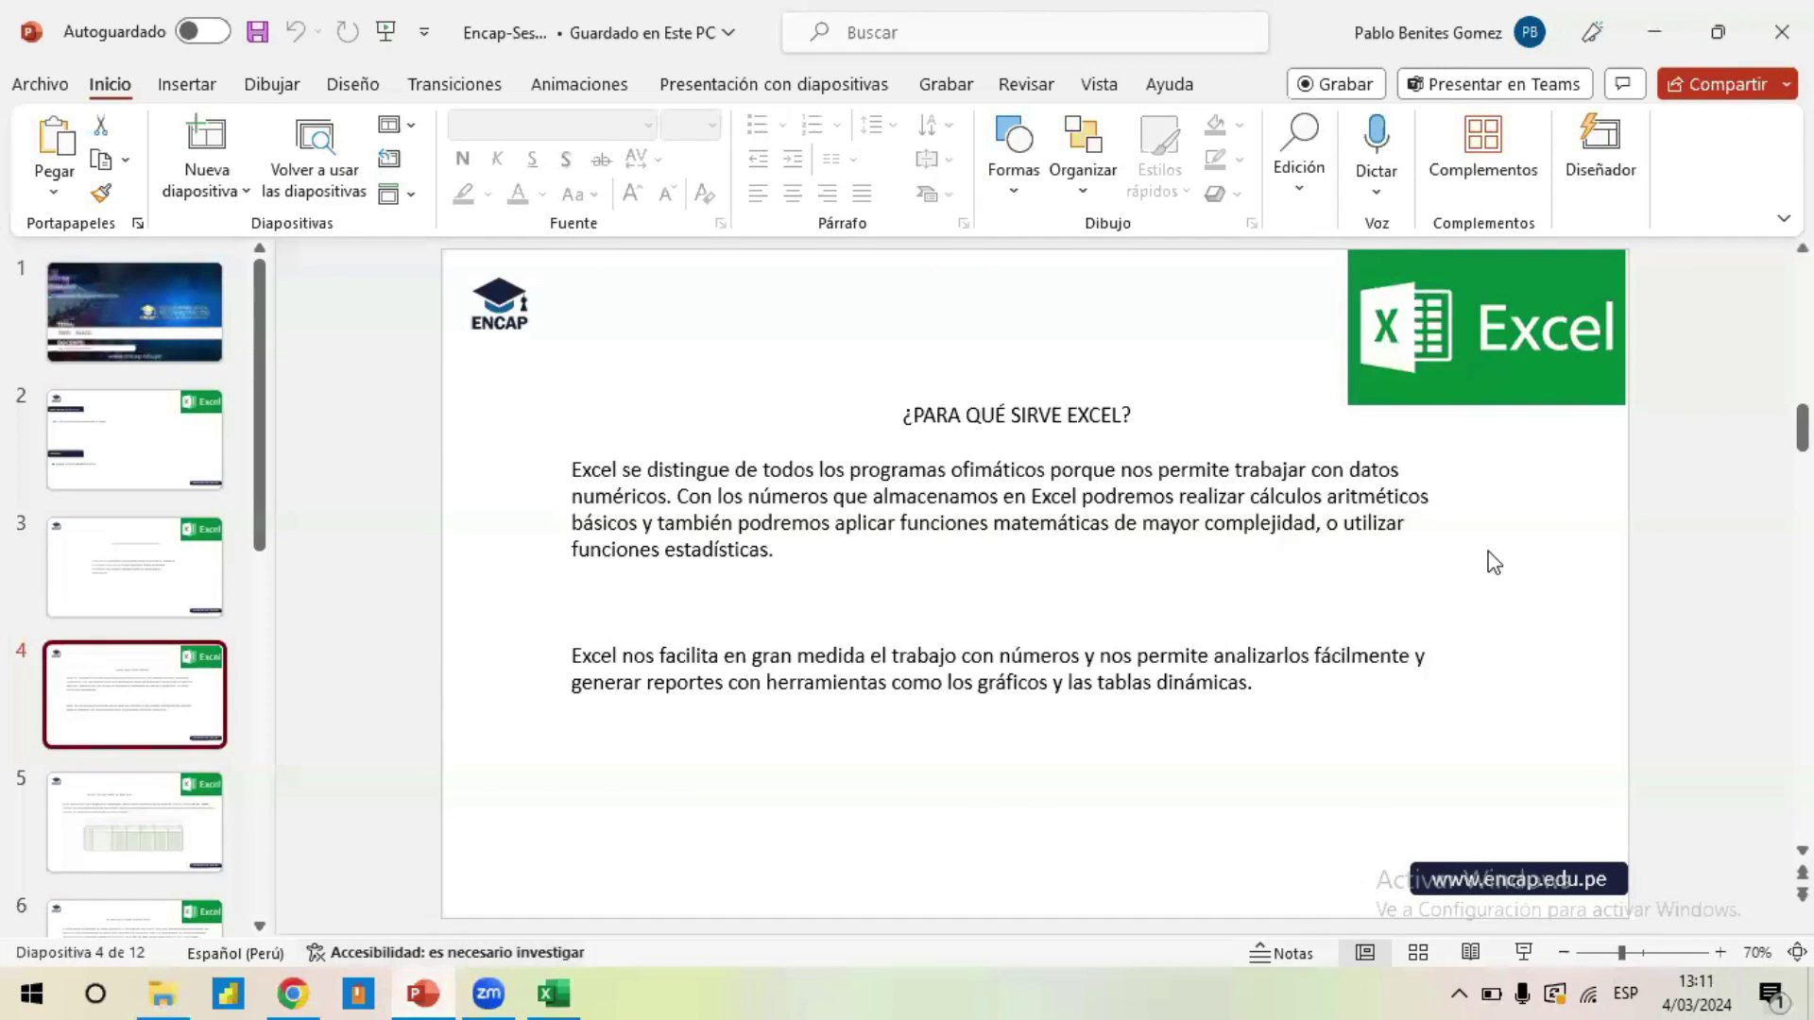
pyautogui.click(1532, 954)
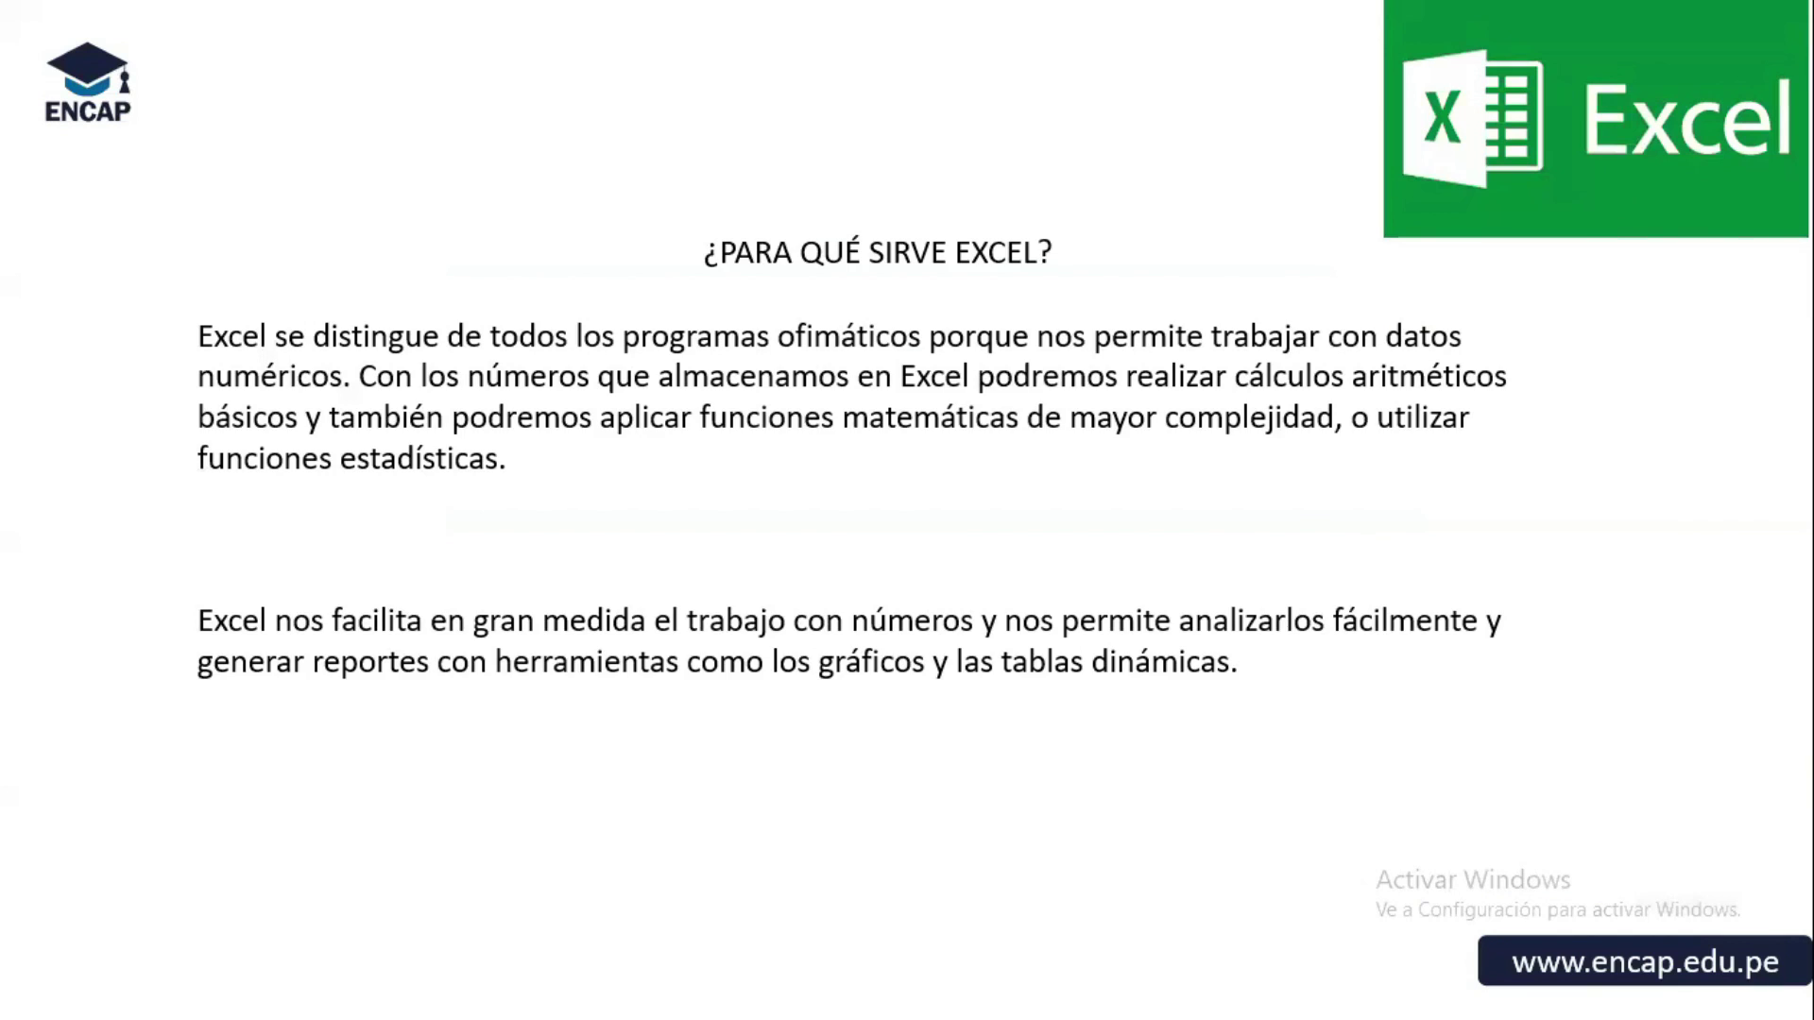
pyautogui.press('Right')
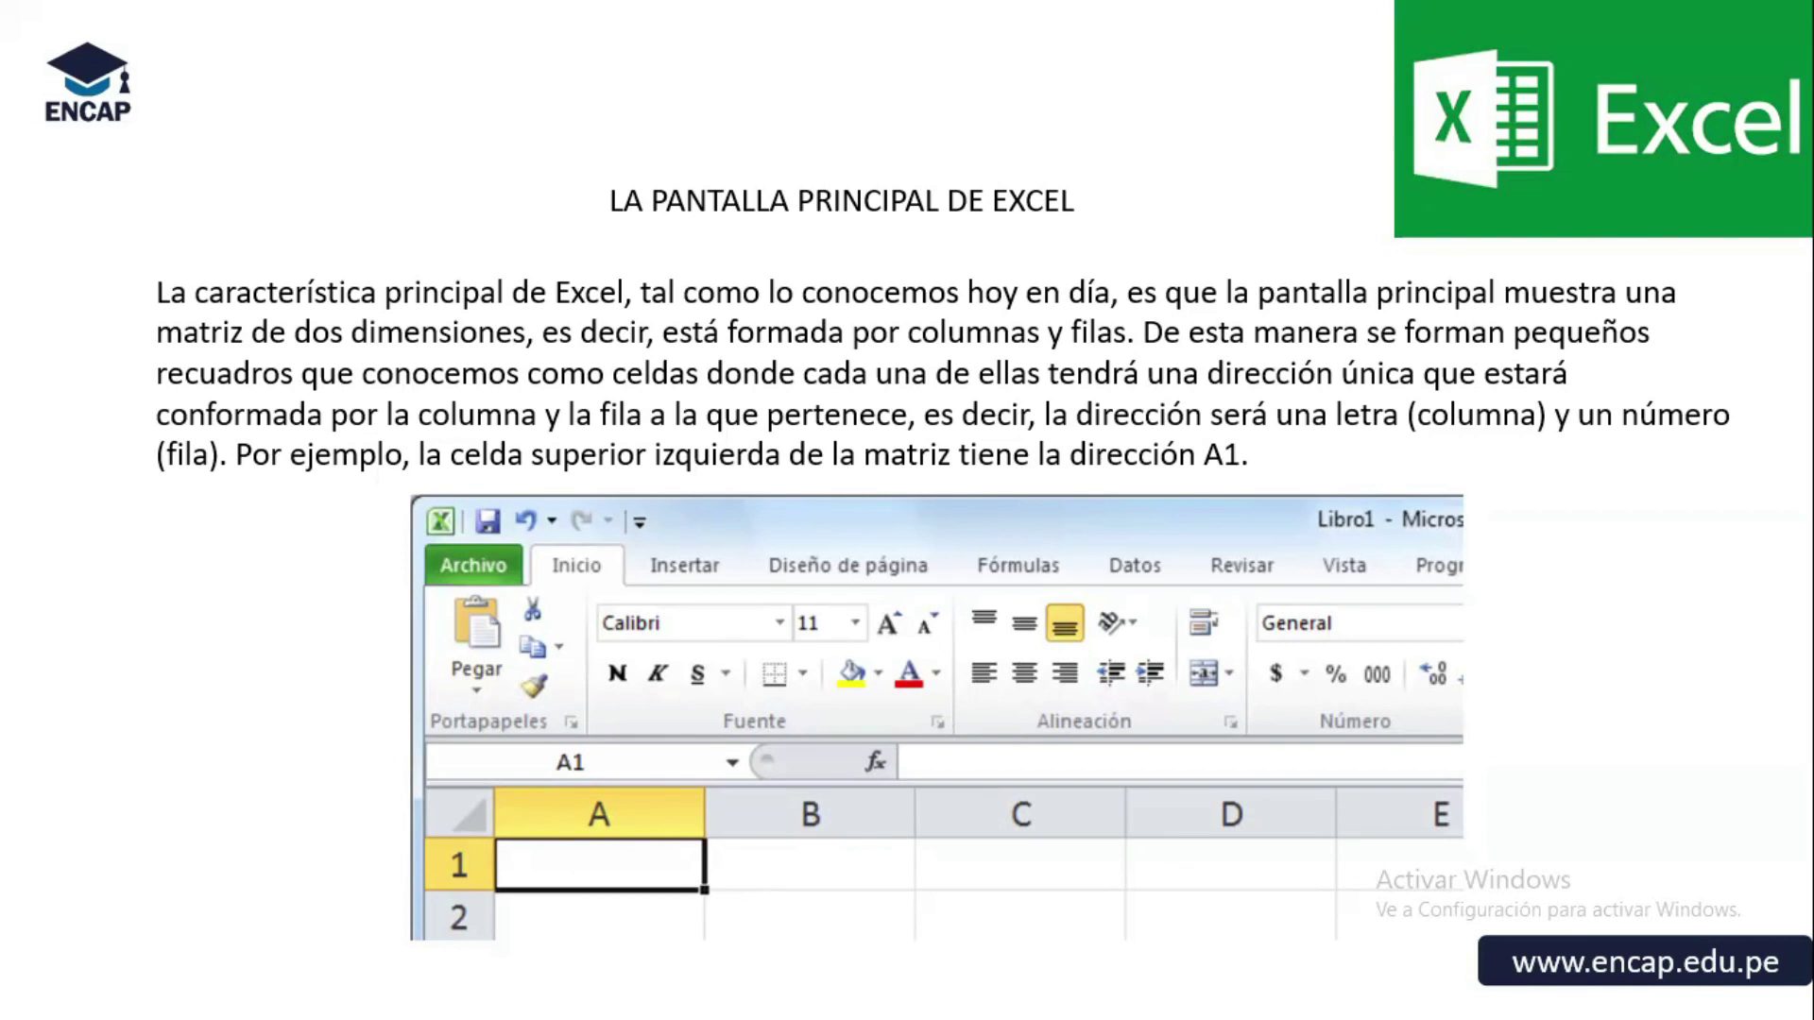
pyautogui.press('Escape')
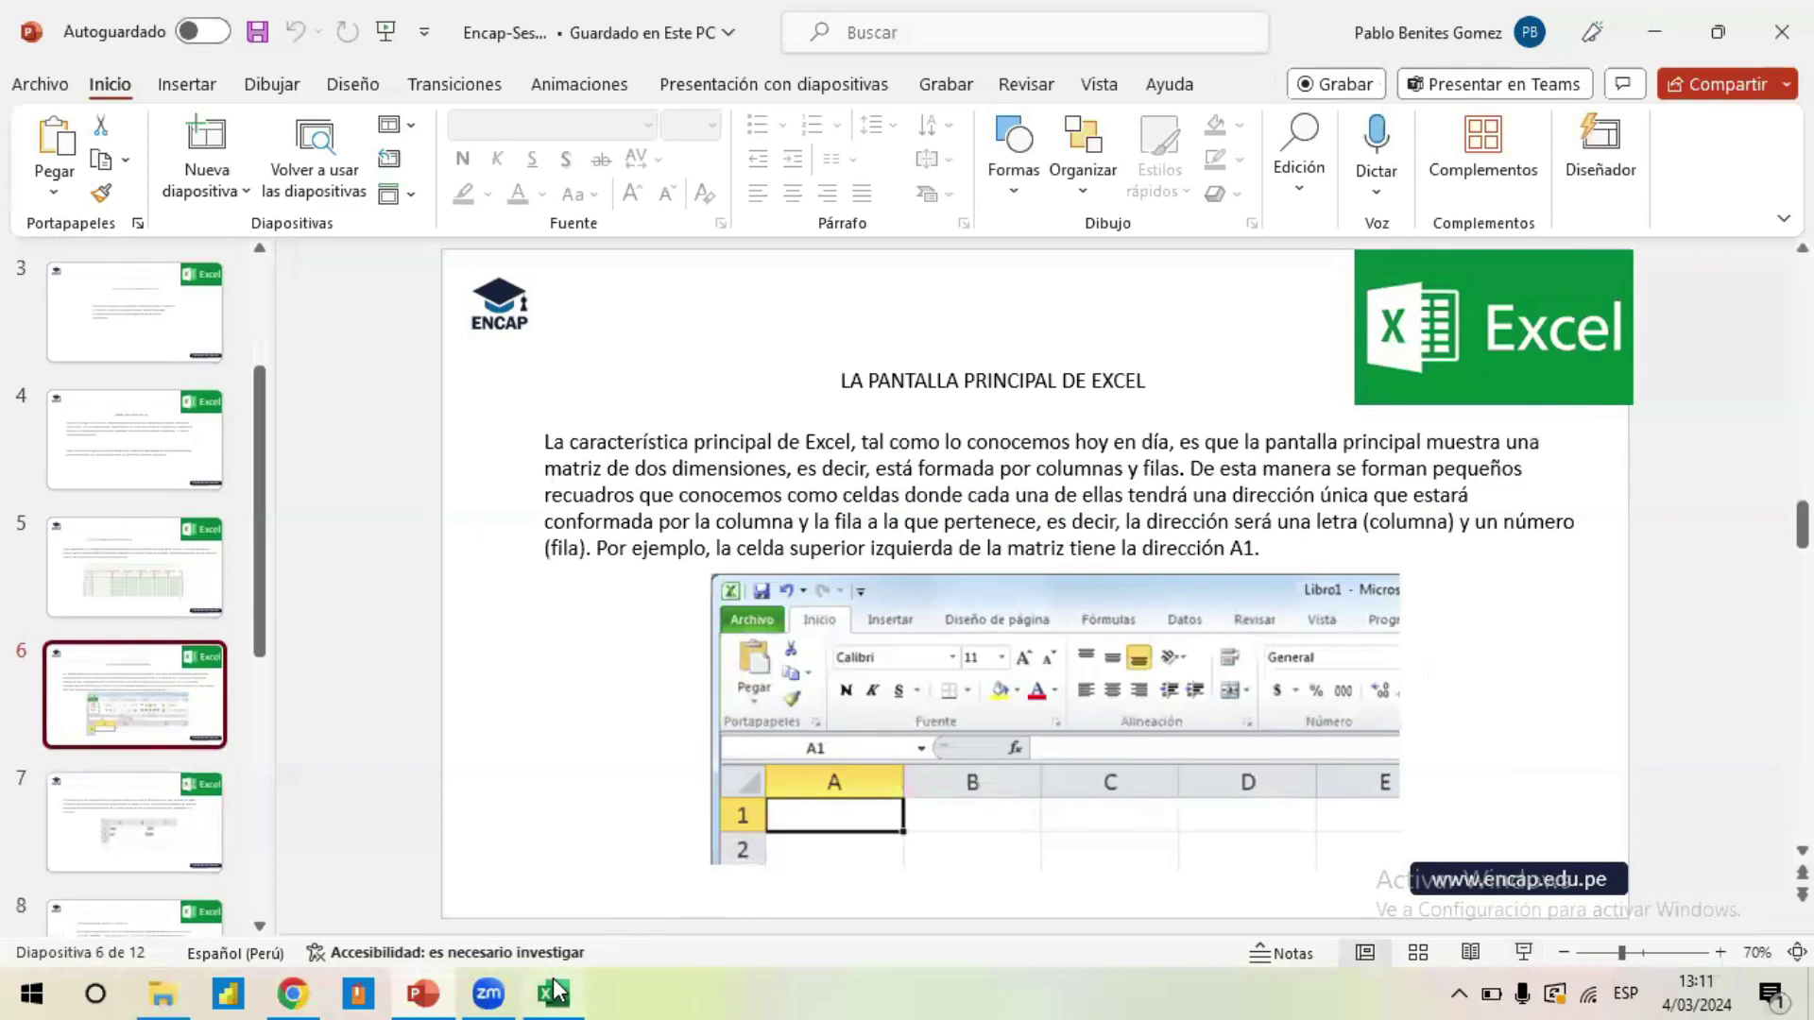
# - In Libro1, select row 1 and drag it down toward row 3, then go back to Chrome
pyautogui.click(555, 992)
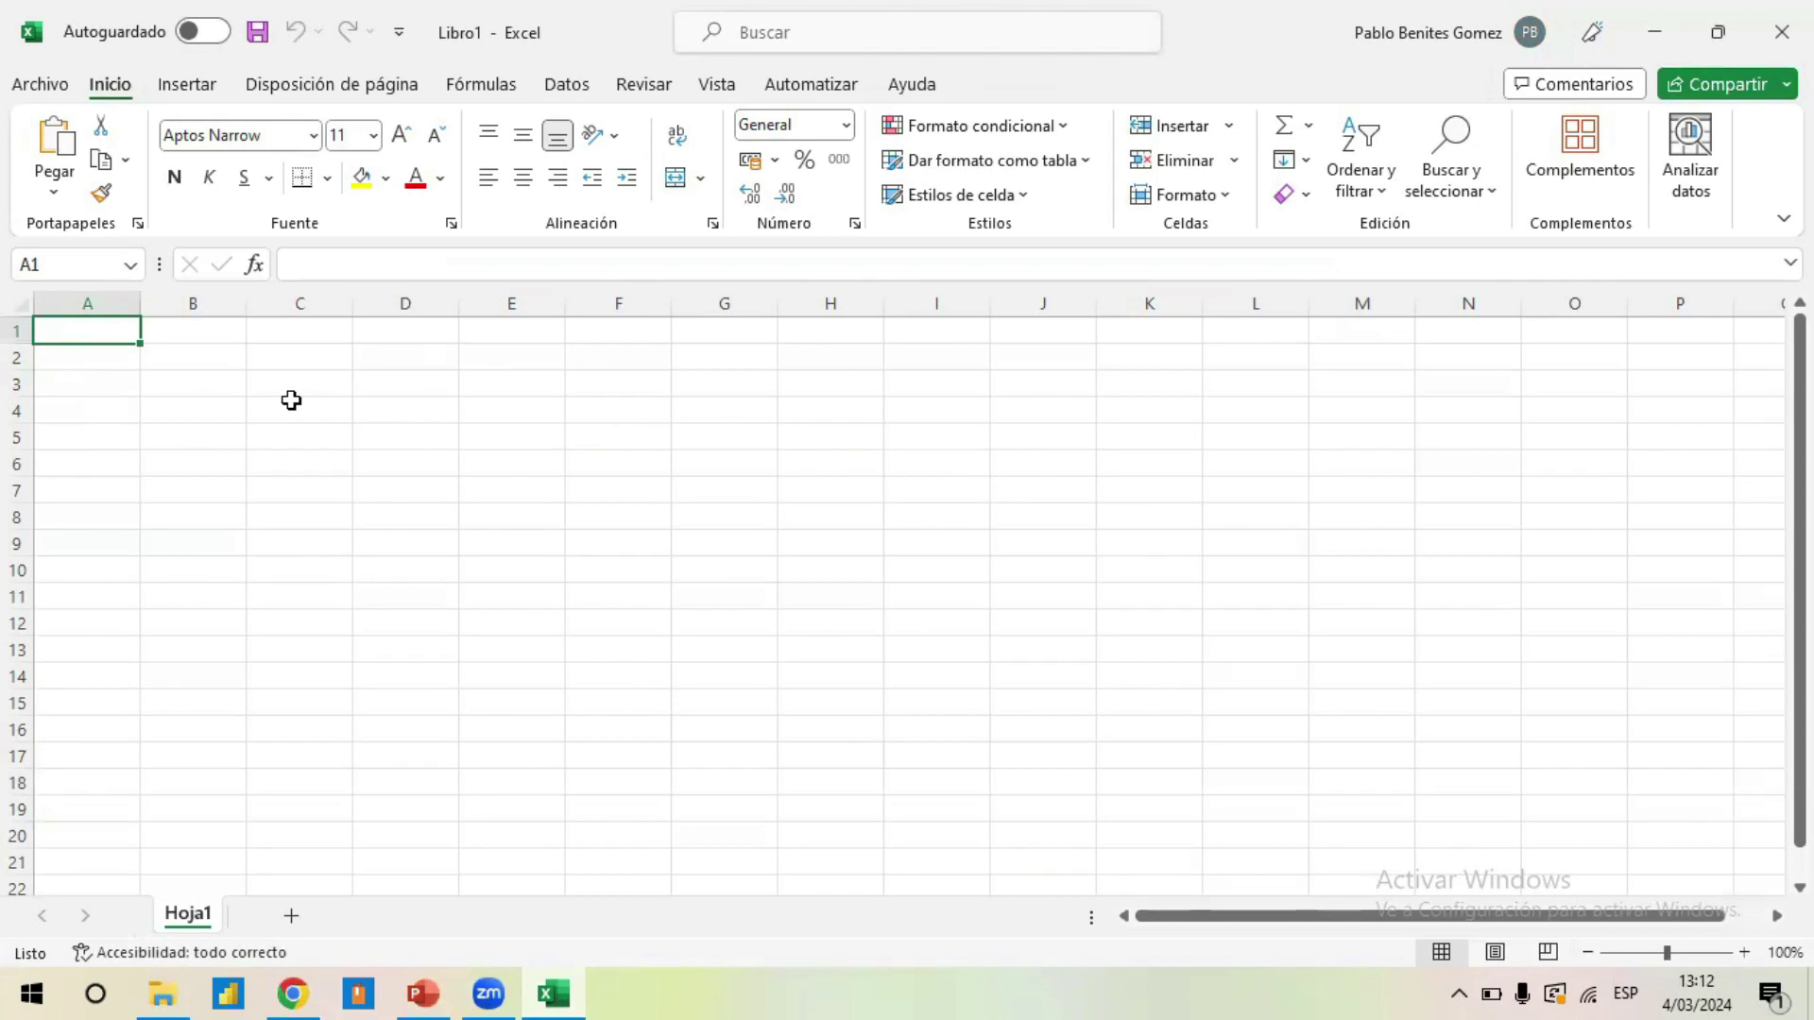
pyautogui.click(16, 323)
pyautogui.moveTo(17, 339); pyautogui.dragTo(20, 384)
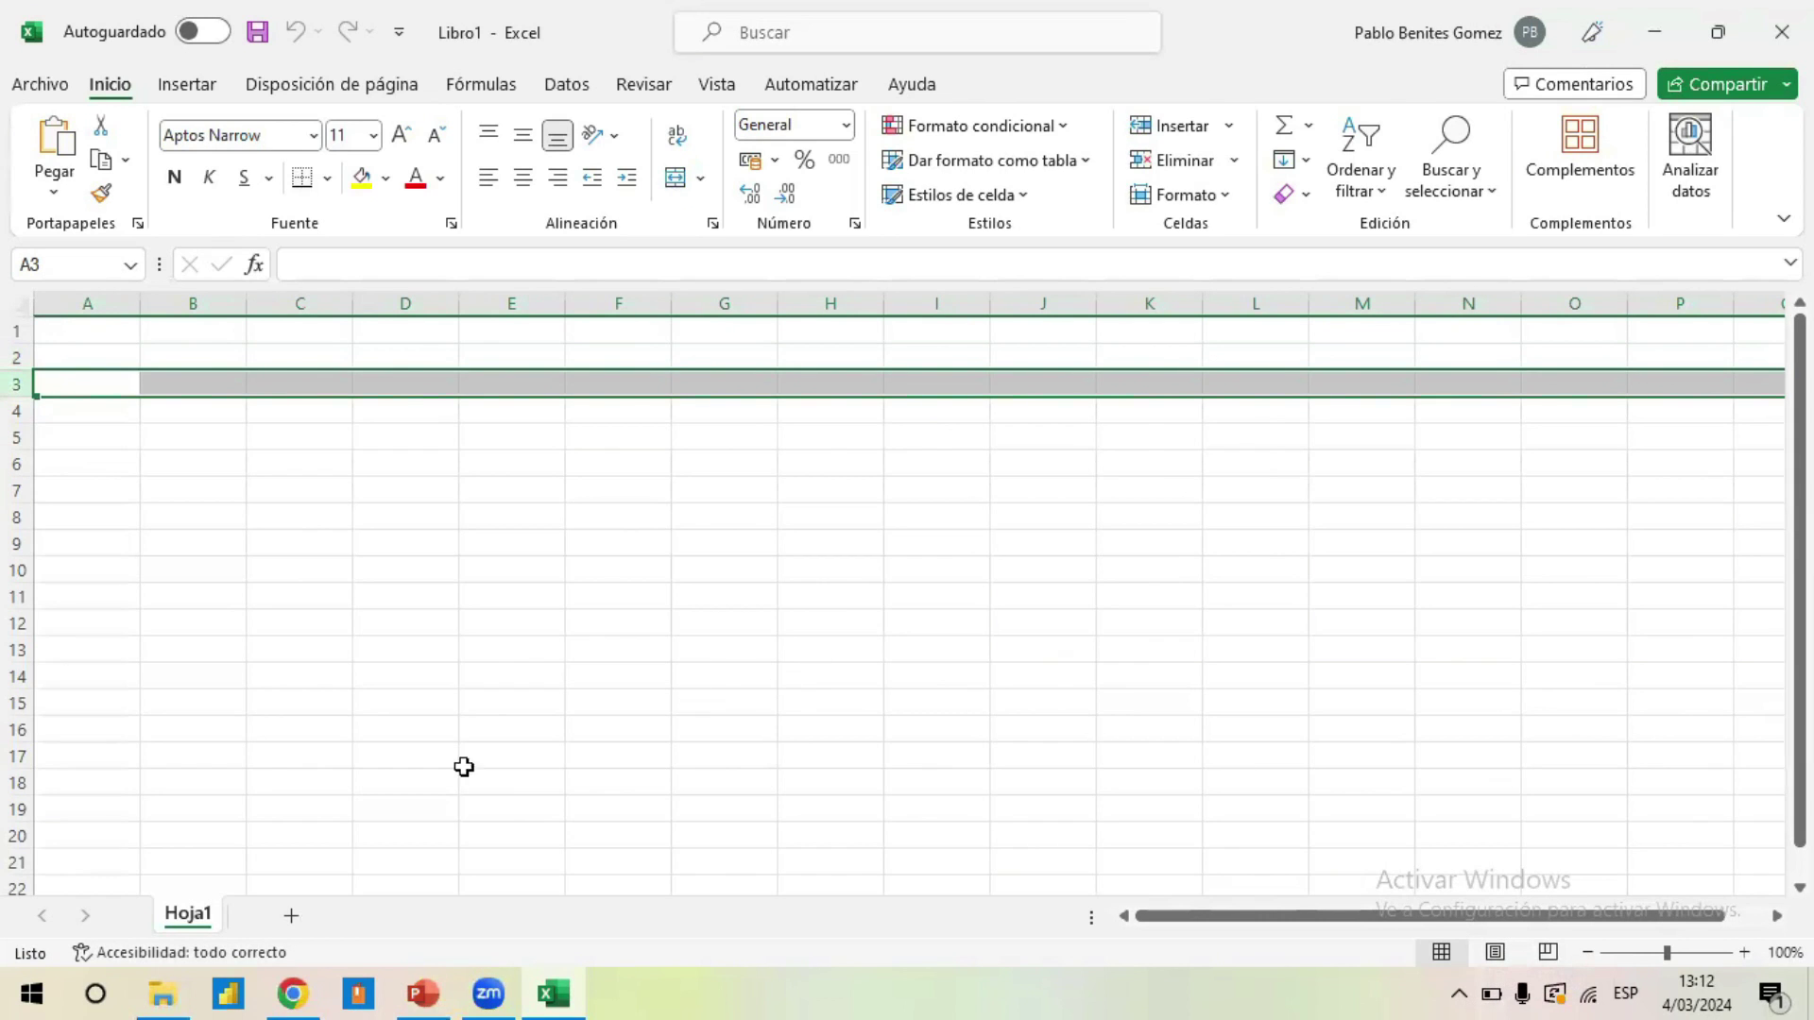
pyautogui.click(302, 990)
# - Search 'cuantas filas tiene excel' and expand the answer: 1,048,576 rows and 16,384 columns
pyautogui.moveTo(383, 227); pyautogui.dragTo(112, 195)
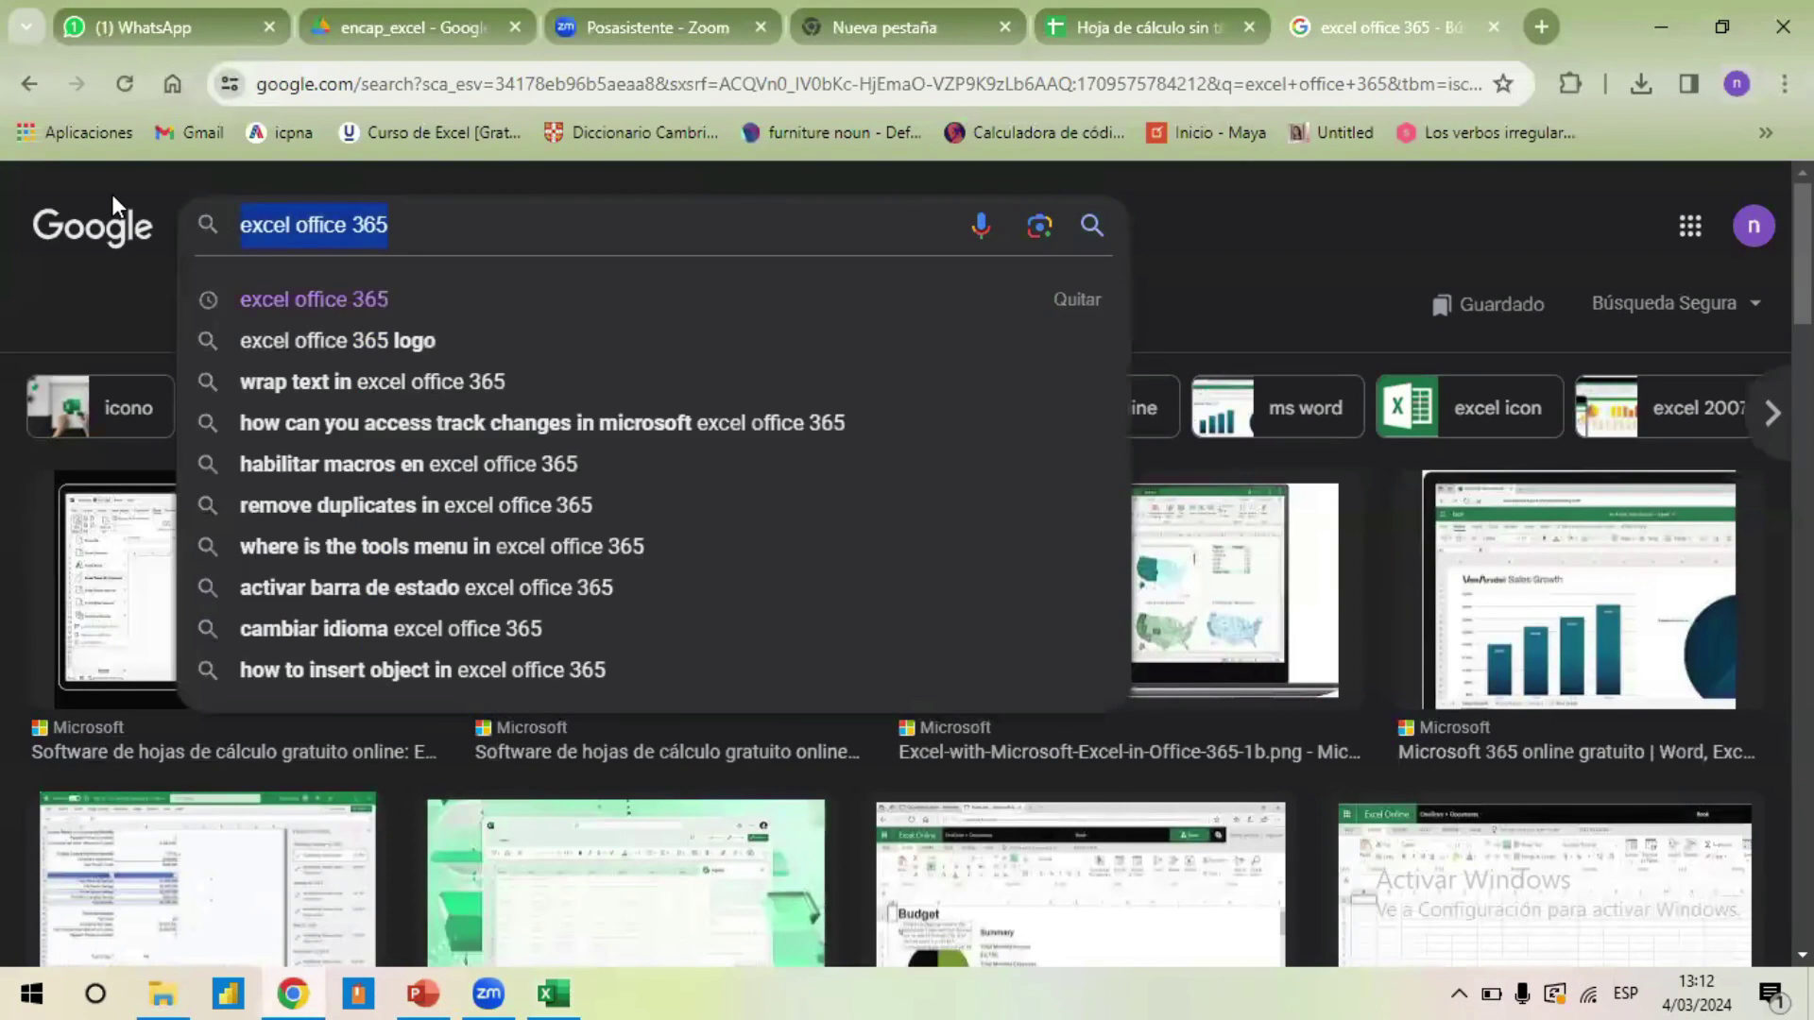
pyautogui.press('Escape')
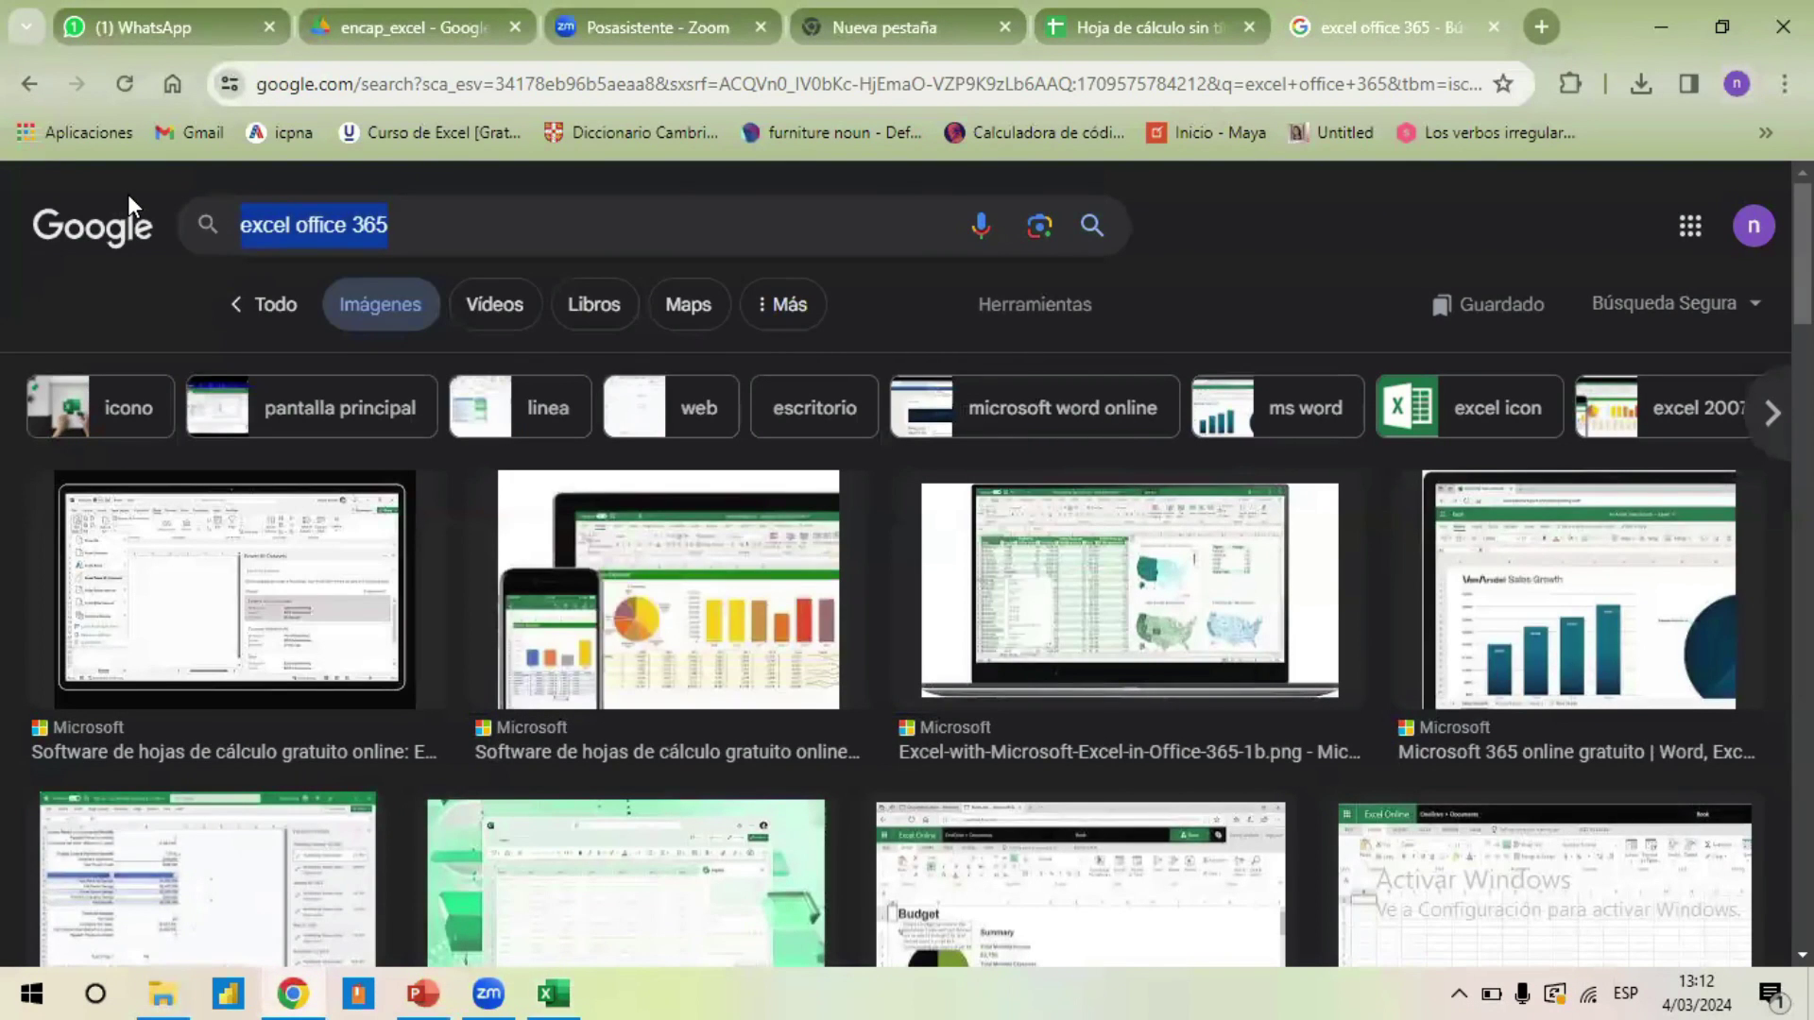
pyautogui.write('cuantas fil')
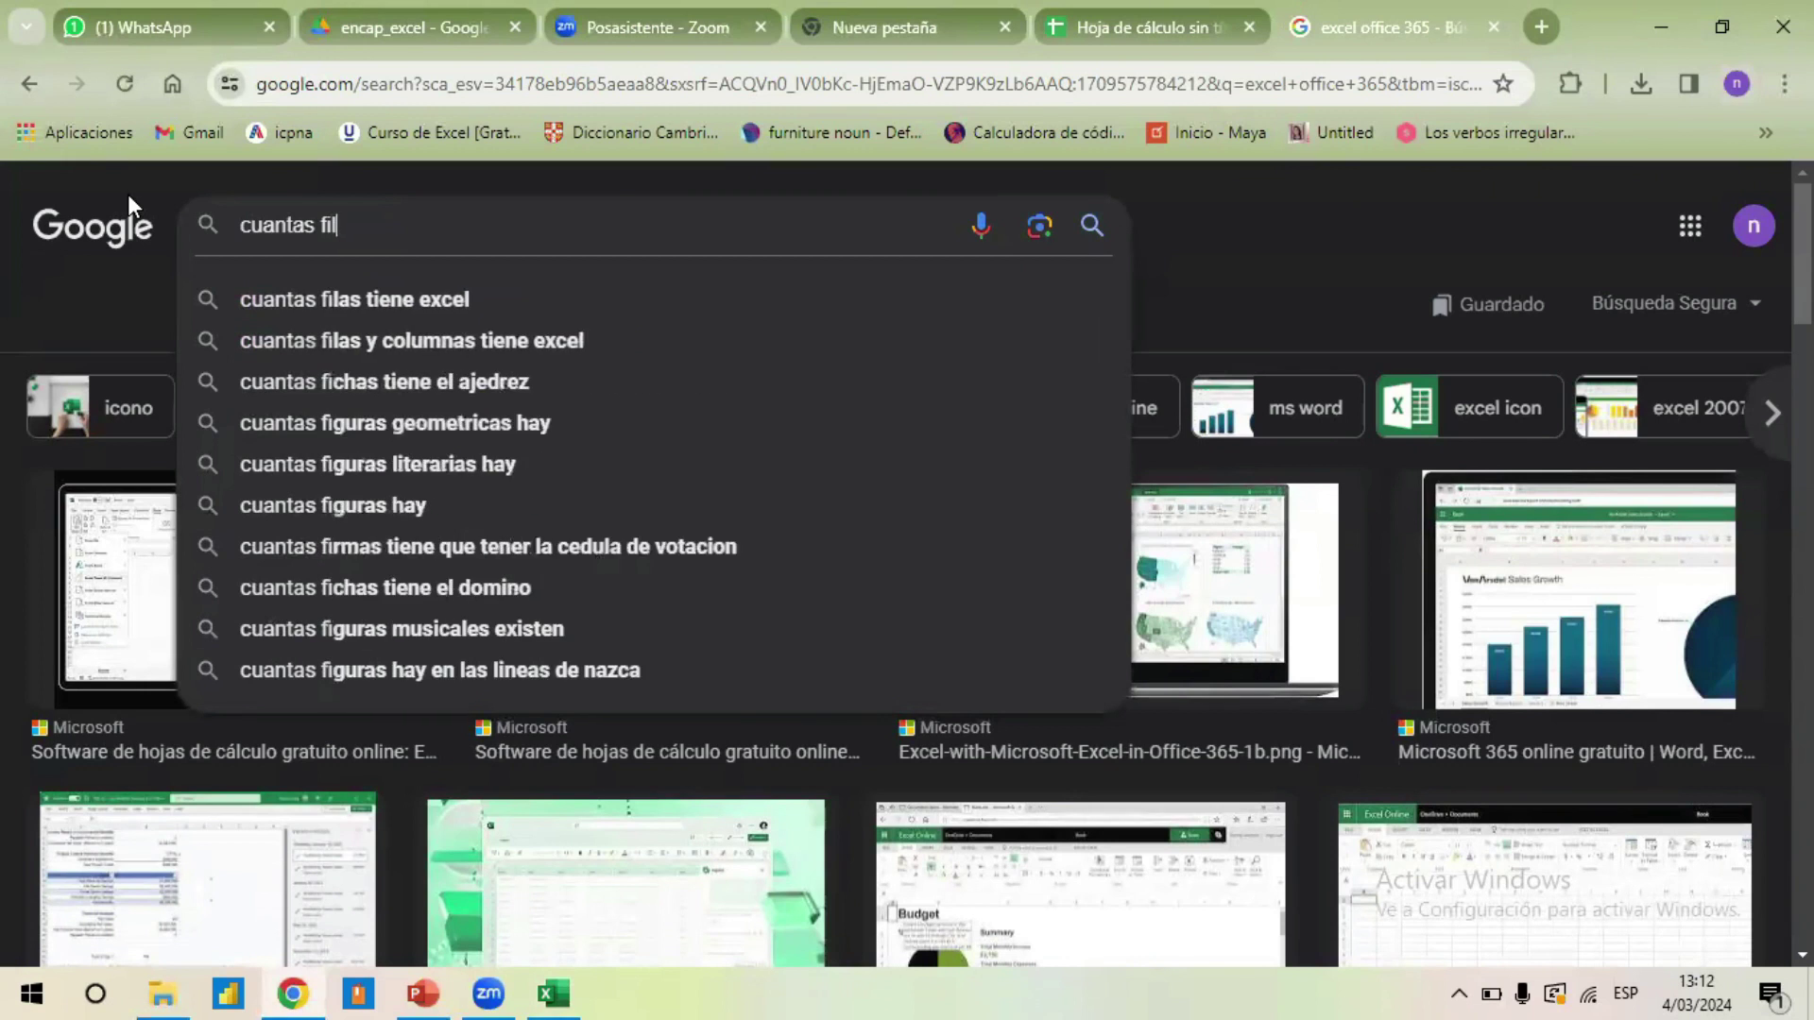
pyautogui.write('as tiene ')
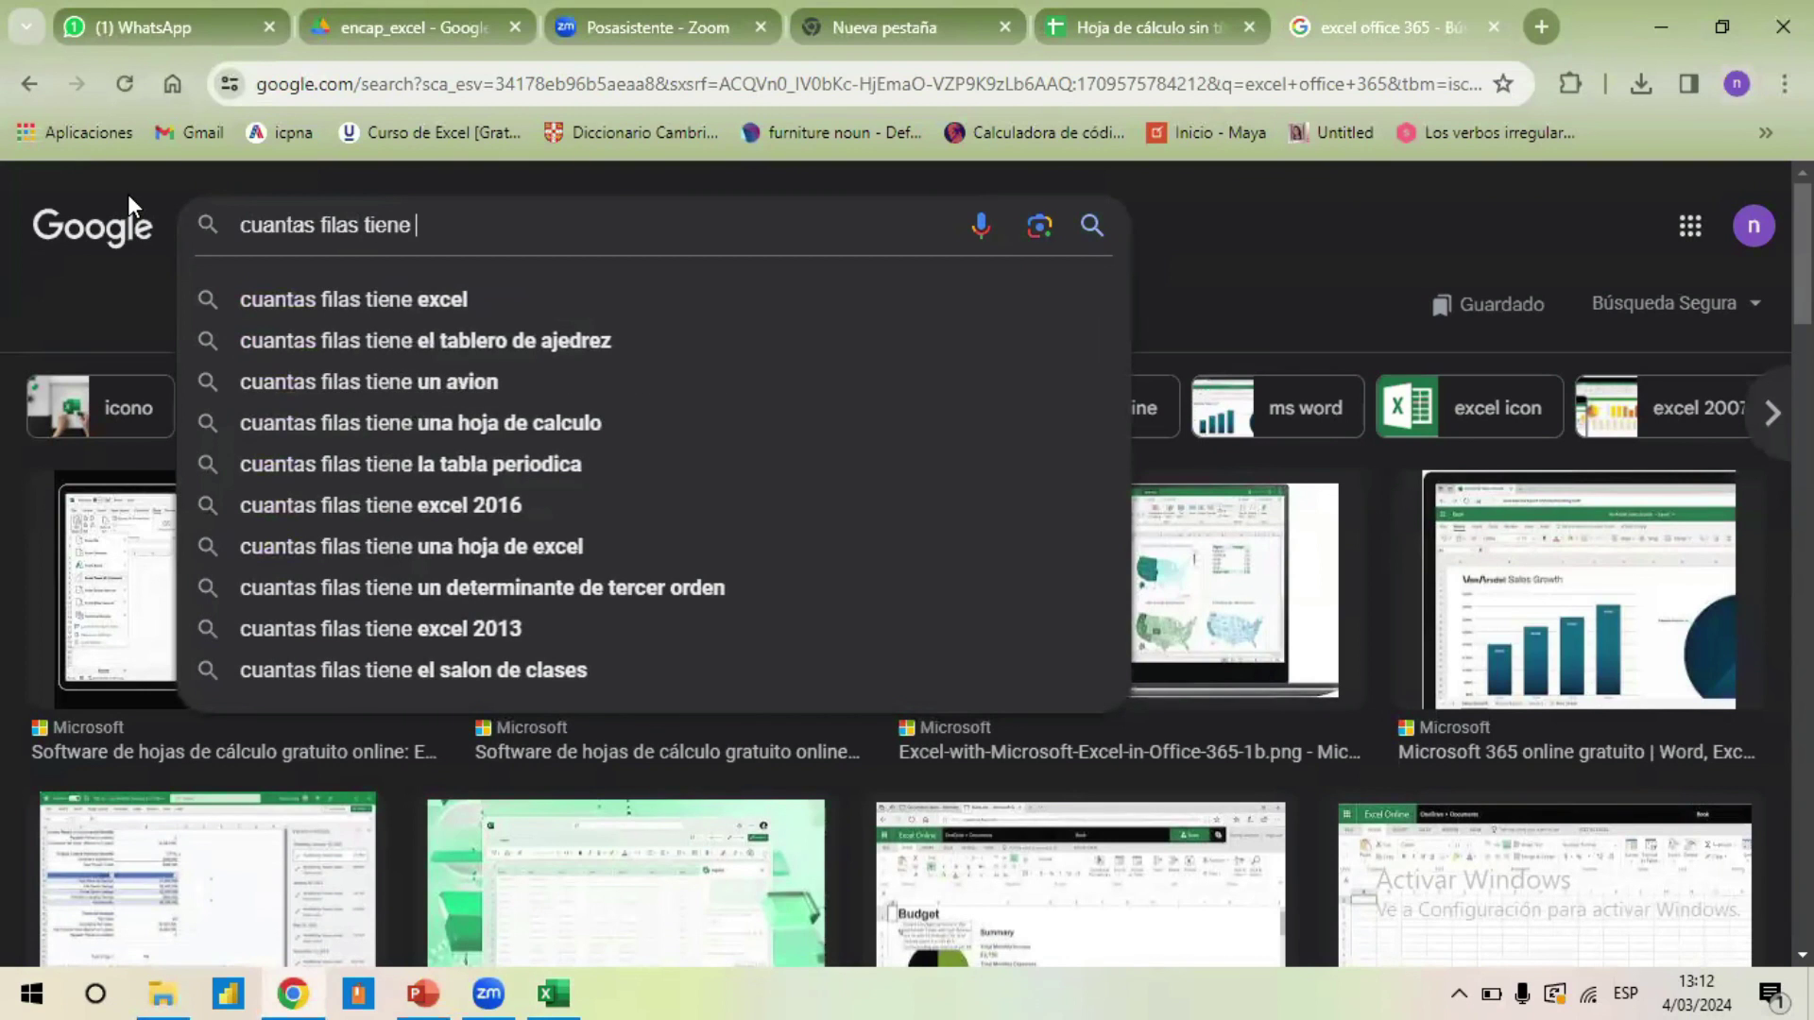
pyautogui.write('excel')
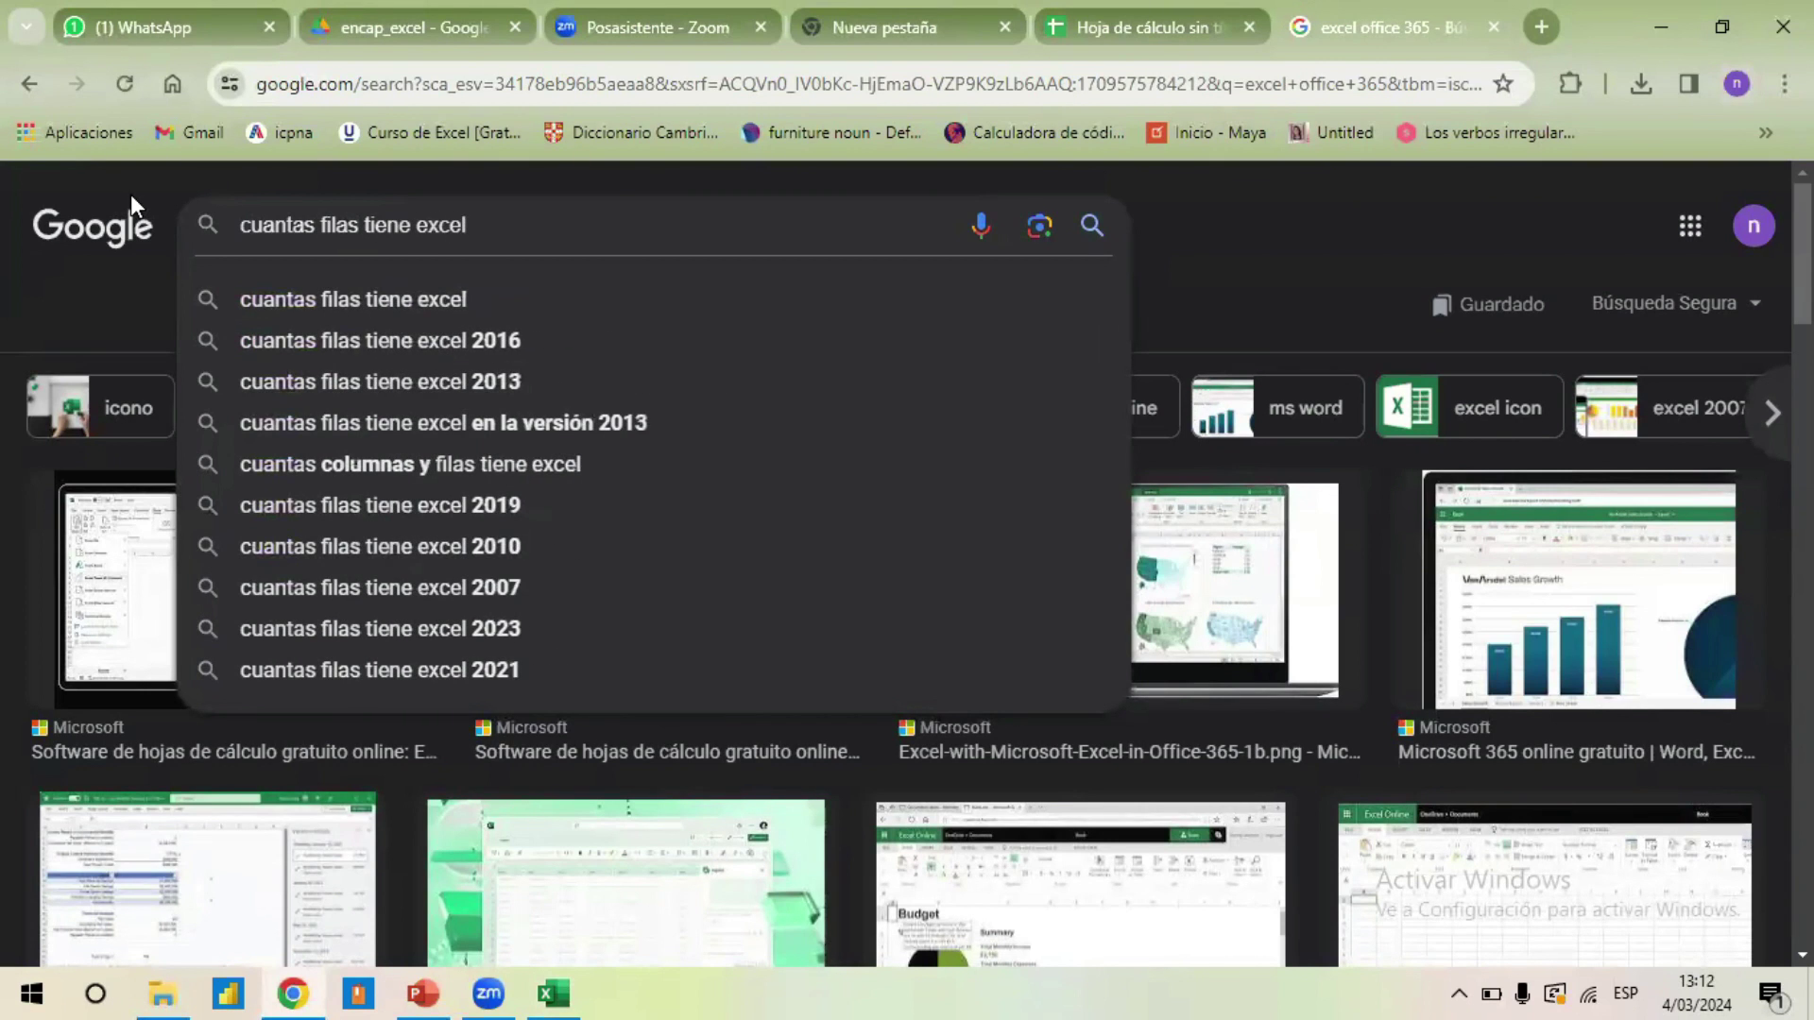
pyautogui.press('Return')
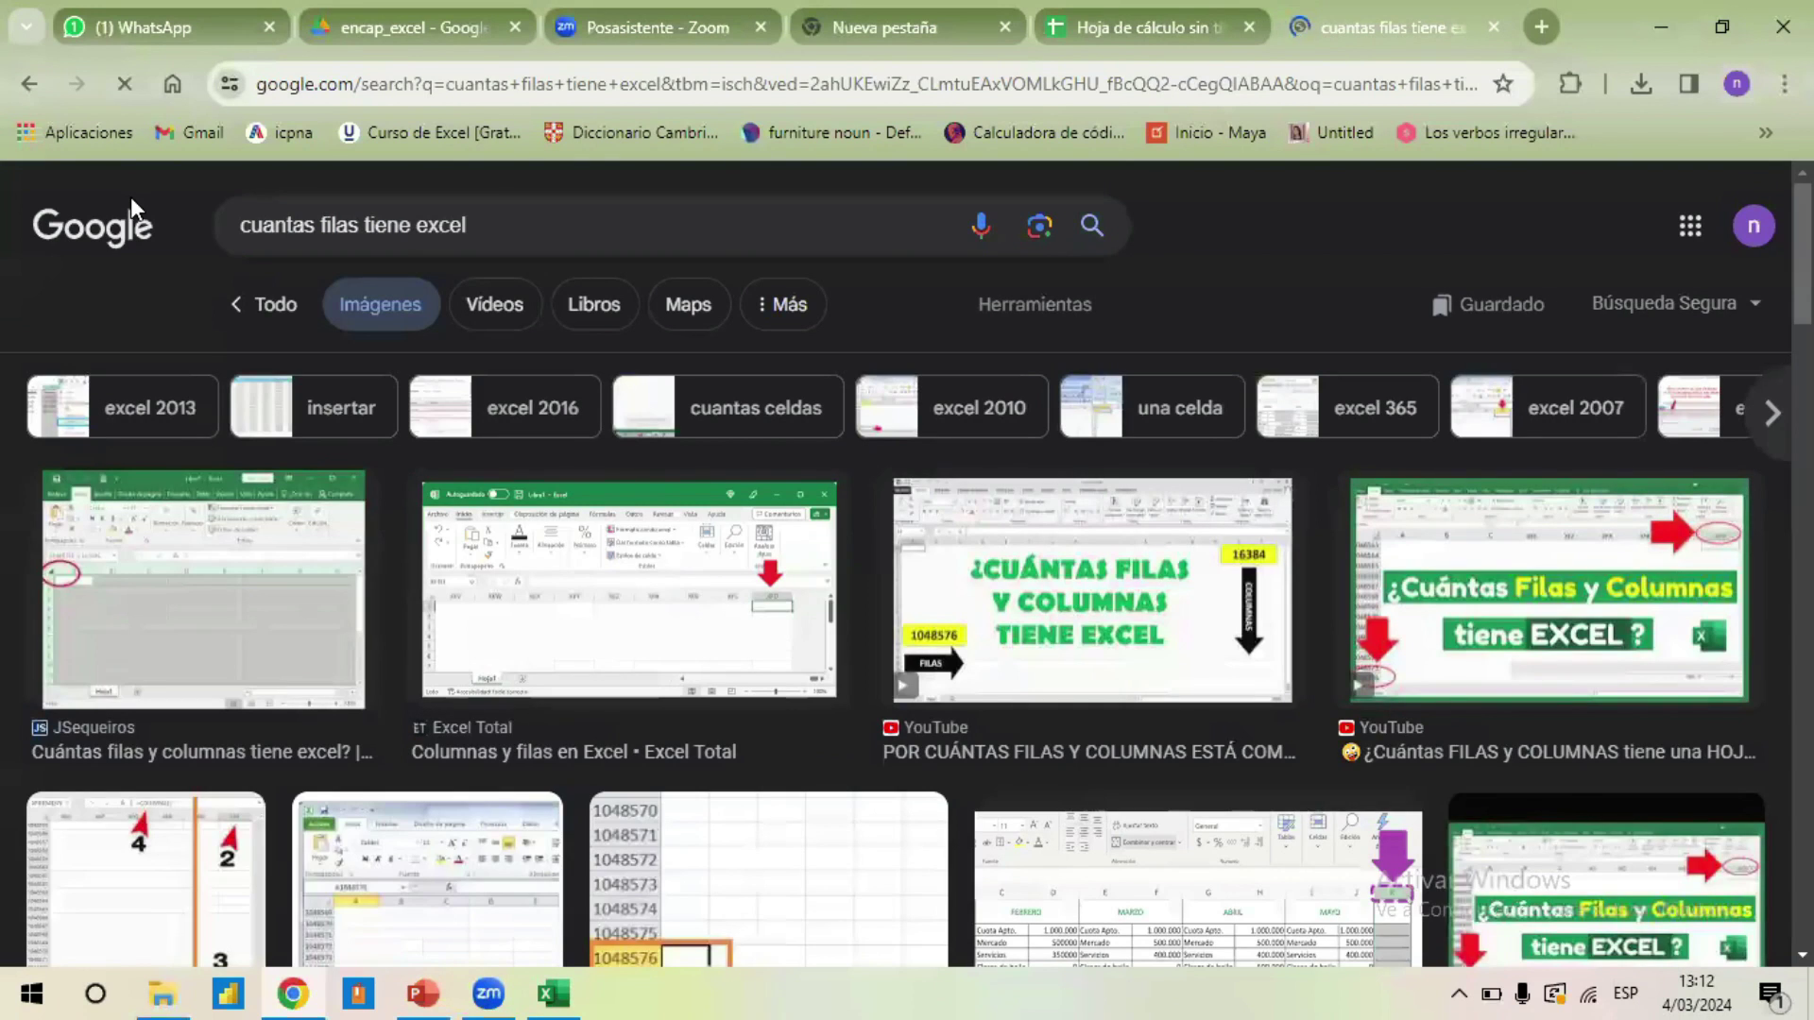
pyautogui.click(273, 311)
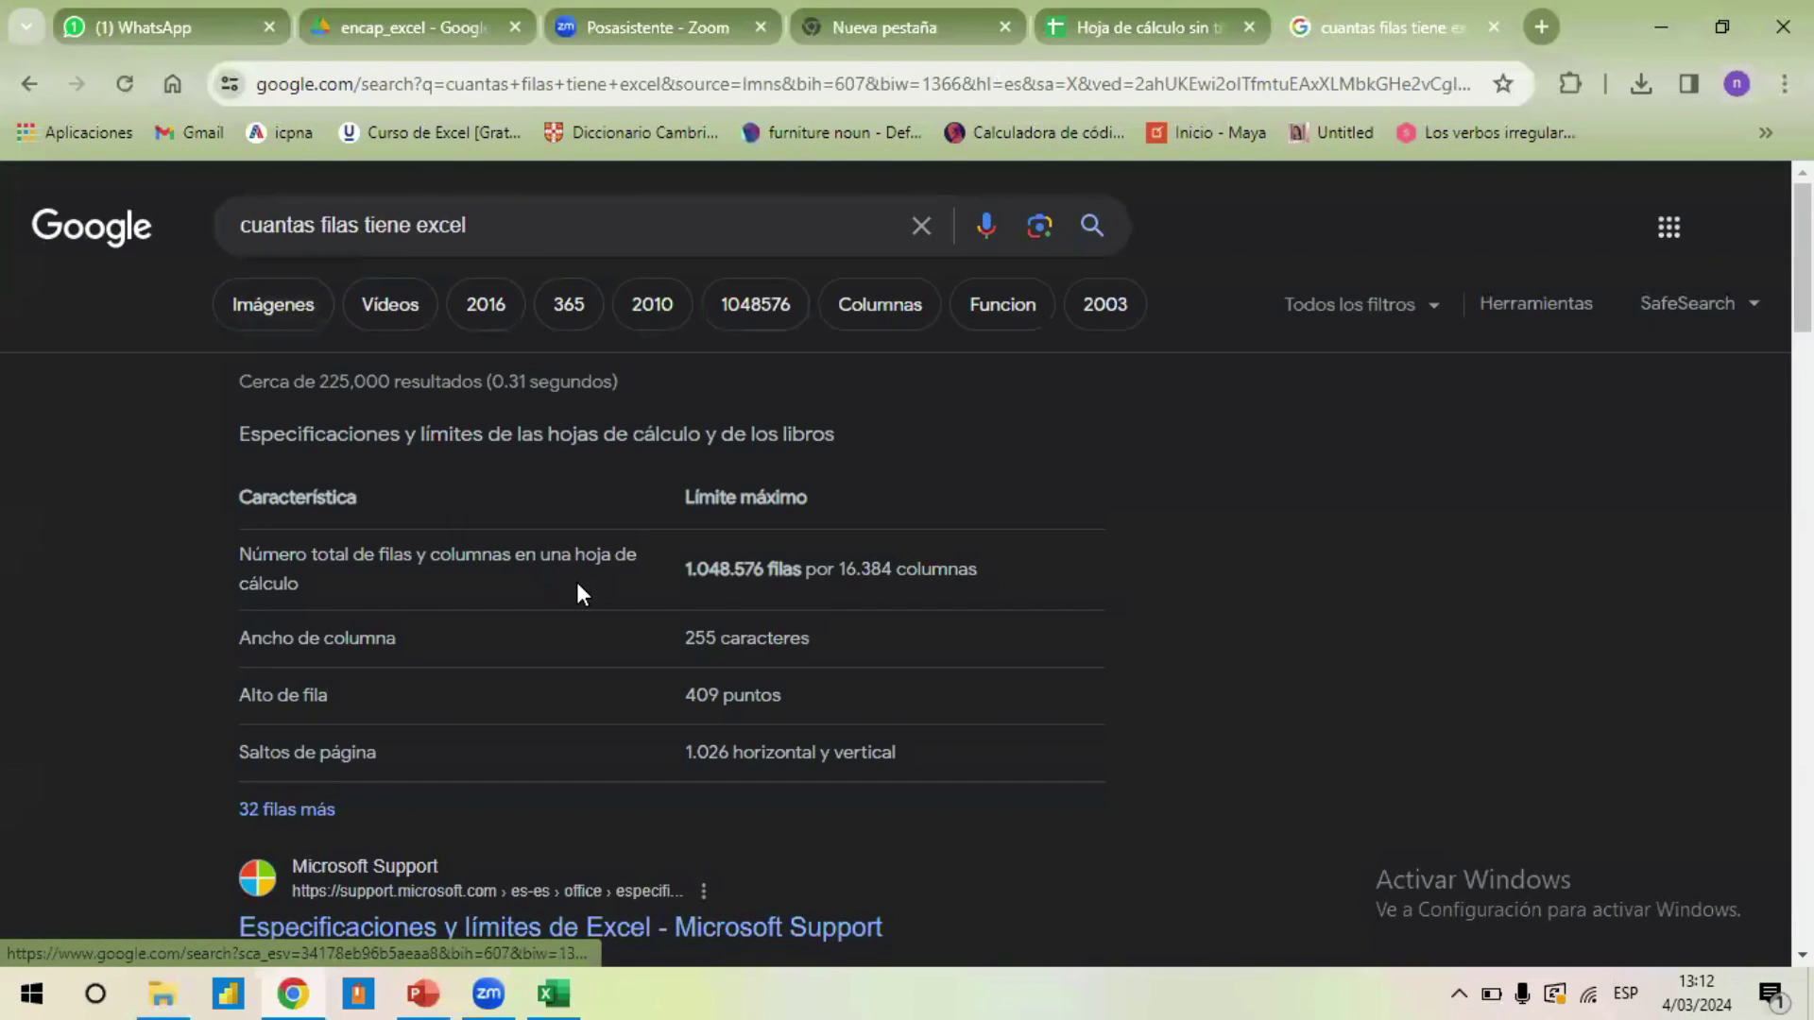
pyautogui.scroll(-1, 580, 586)
pyautogui.scroll(-1, 580, 592)
pyautogui.scroll(-4, 580, 592)
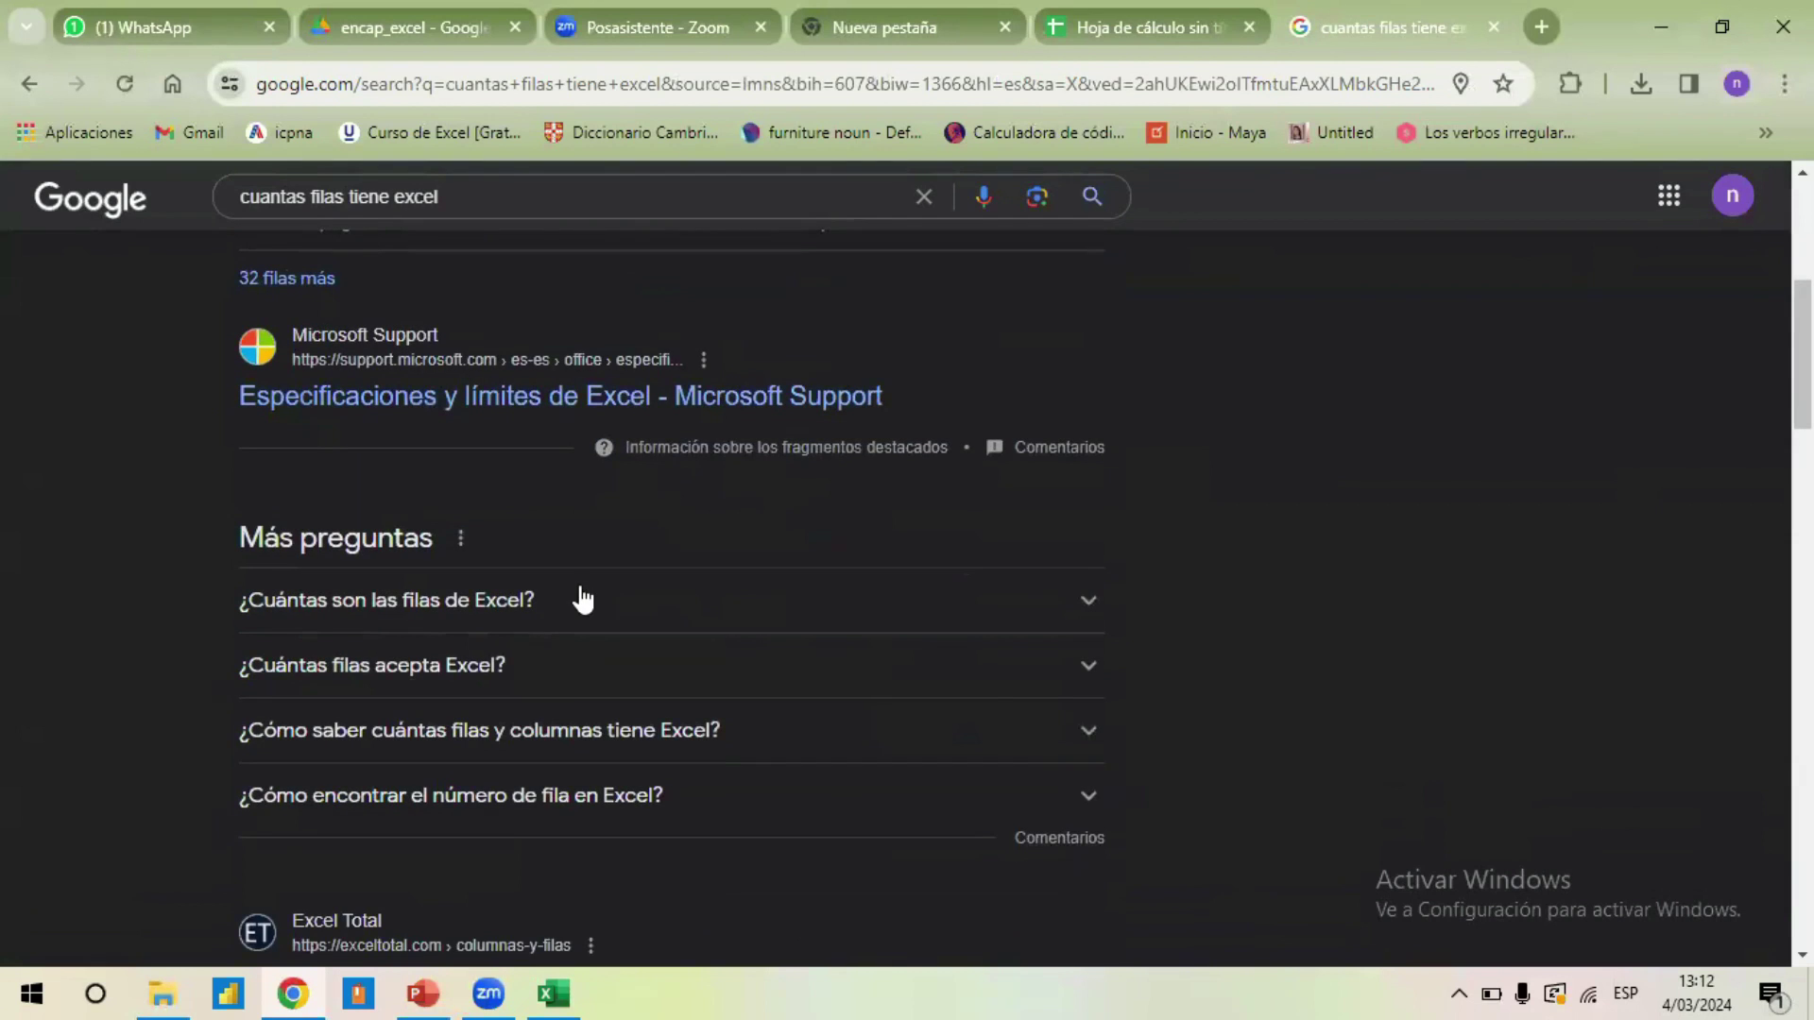
pyautogui.click(583, 599)
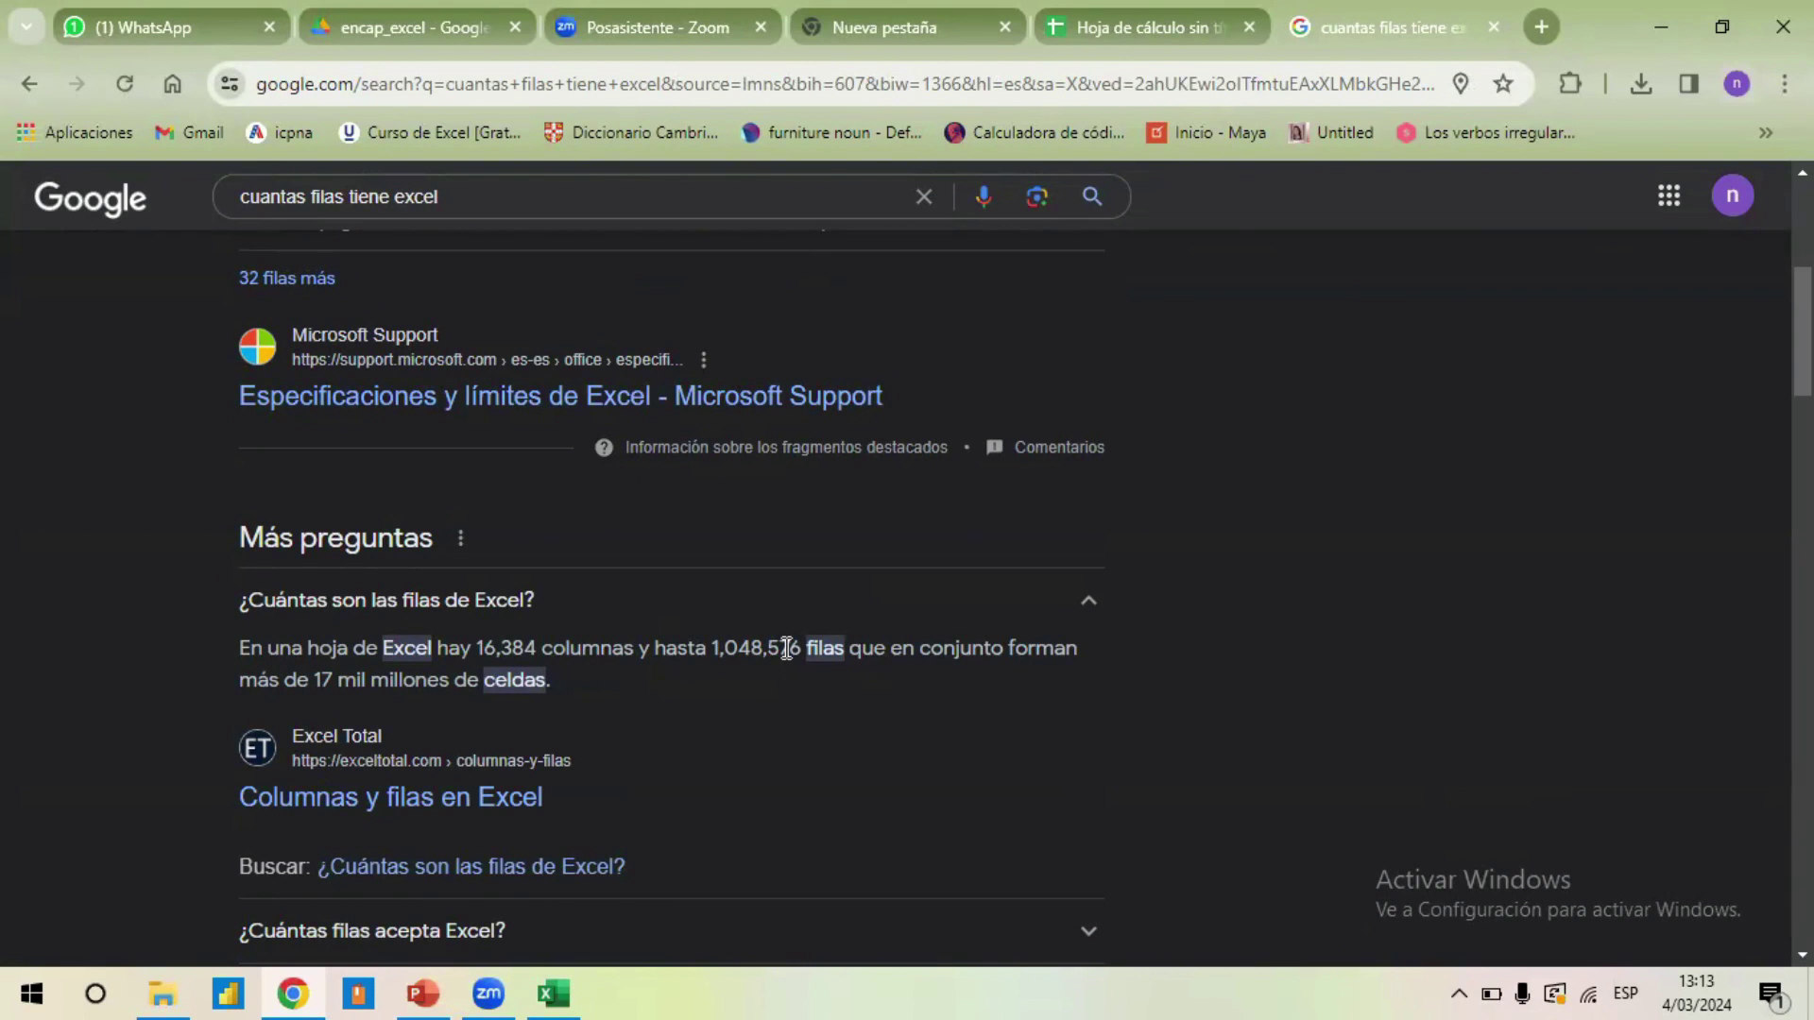
pyautogui.click(552, 992)
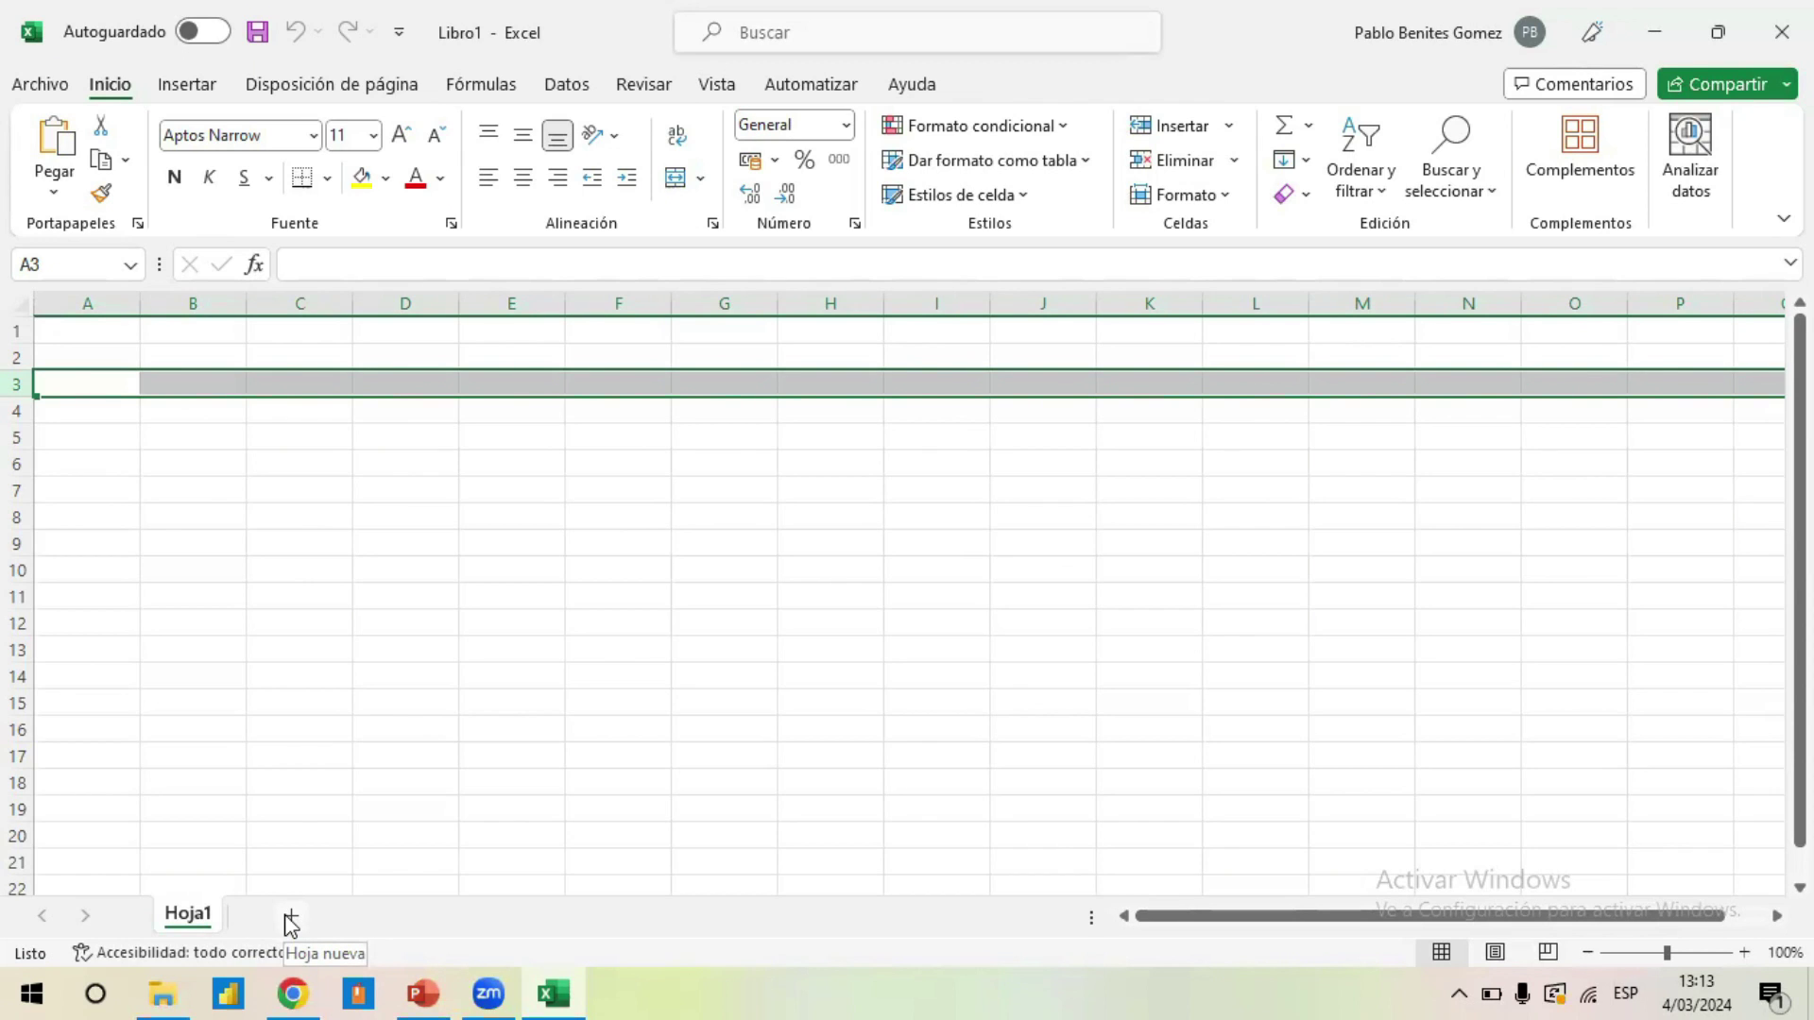
# - Add a new sheet, Hoja2, beside Hoja1 and switch back to the PowerPoint slides
pyautogui.click(291, 918)
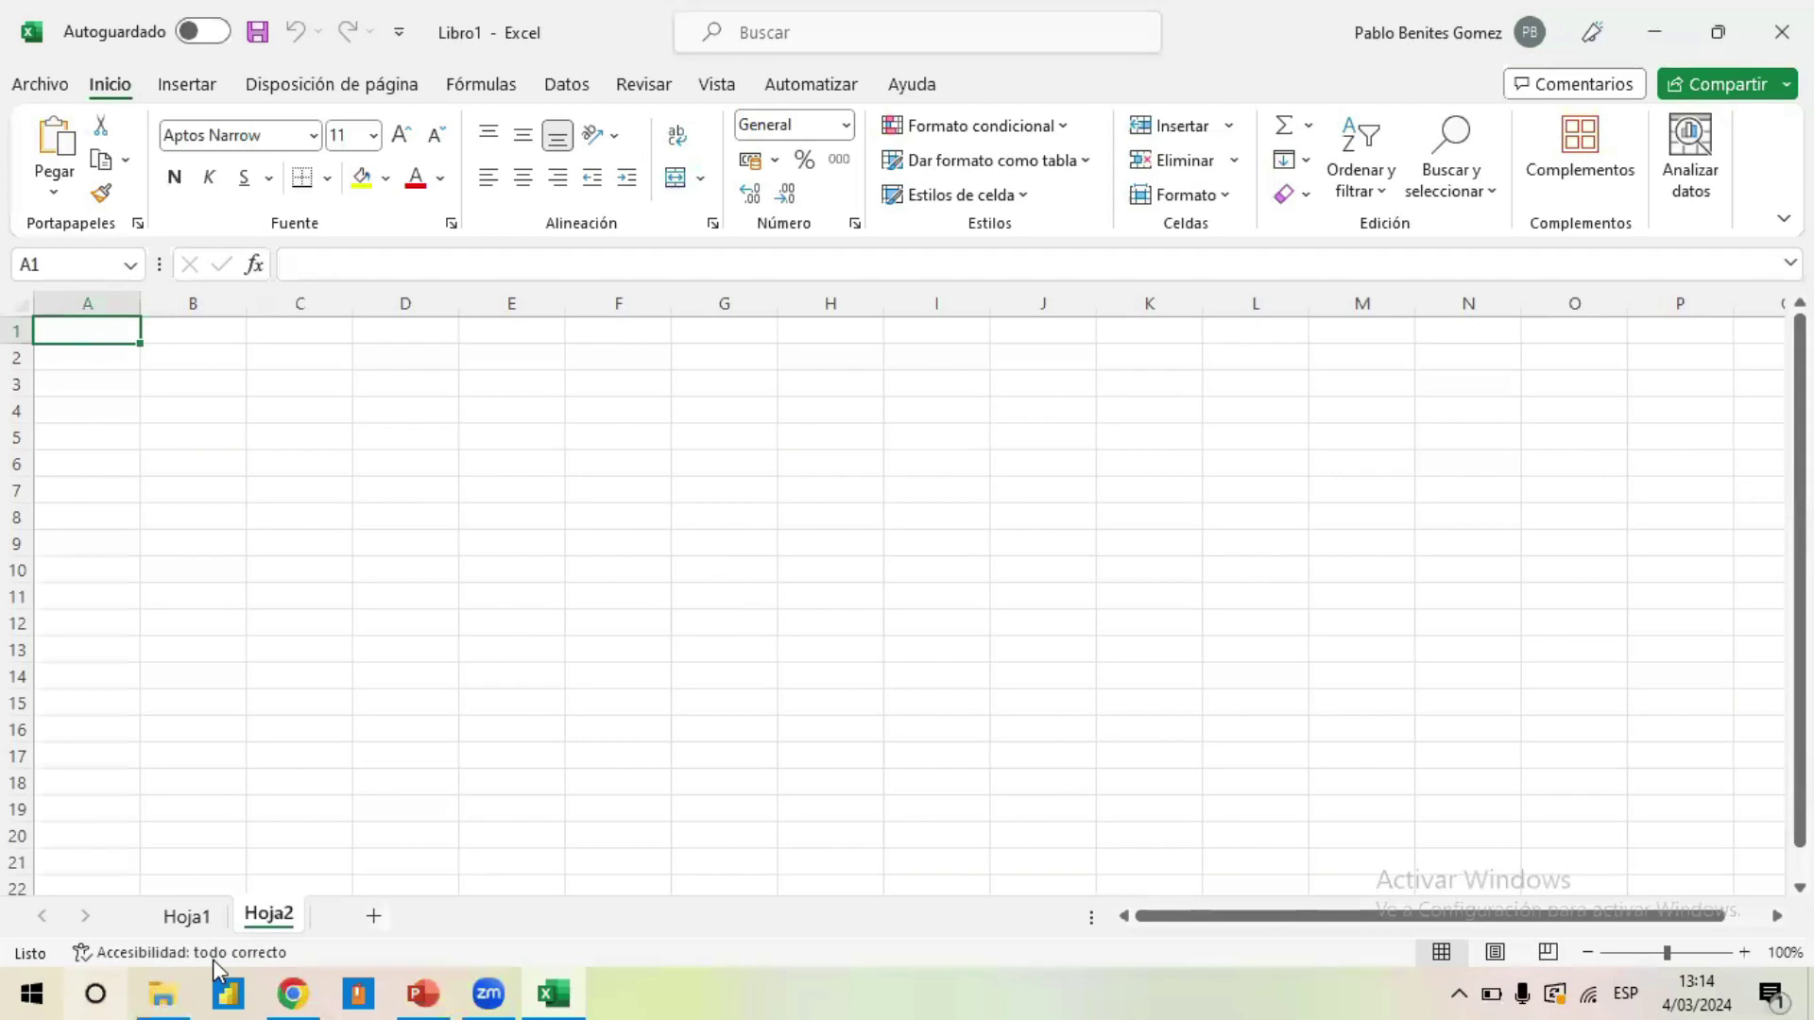
pyautogui.click(416, 991)
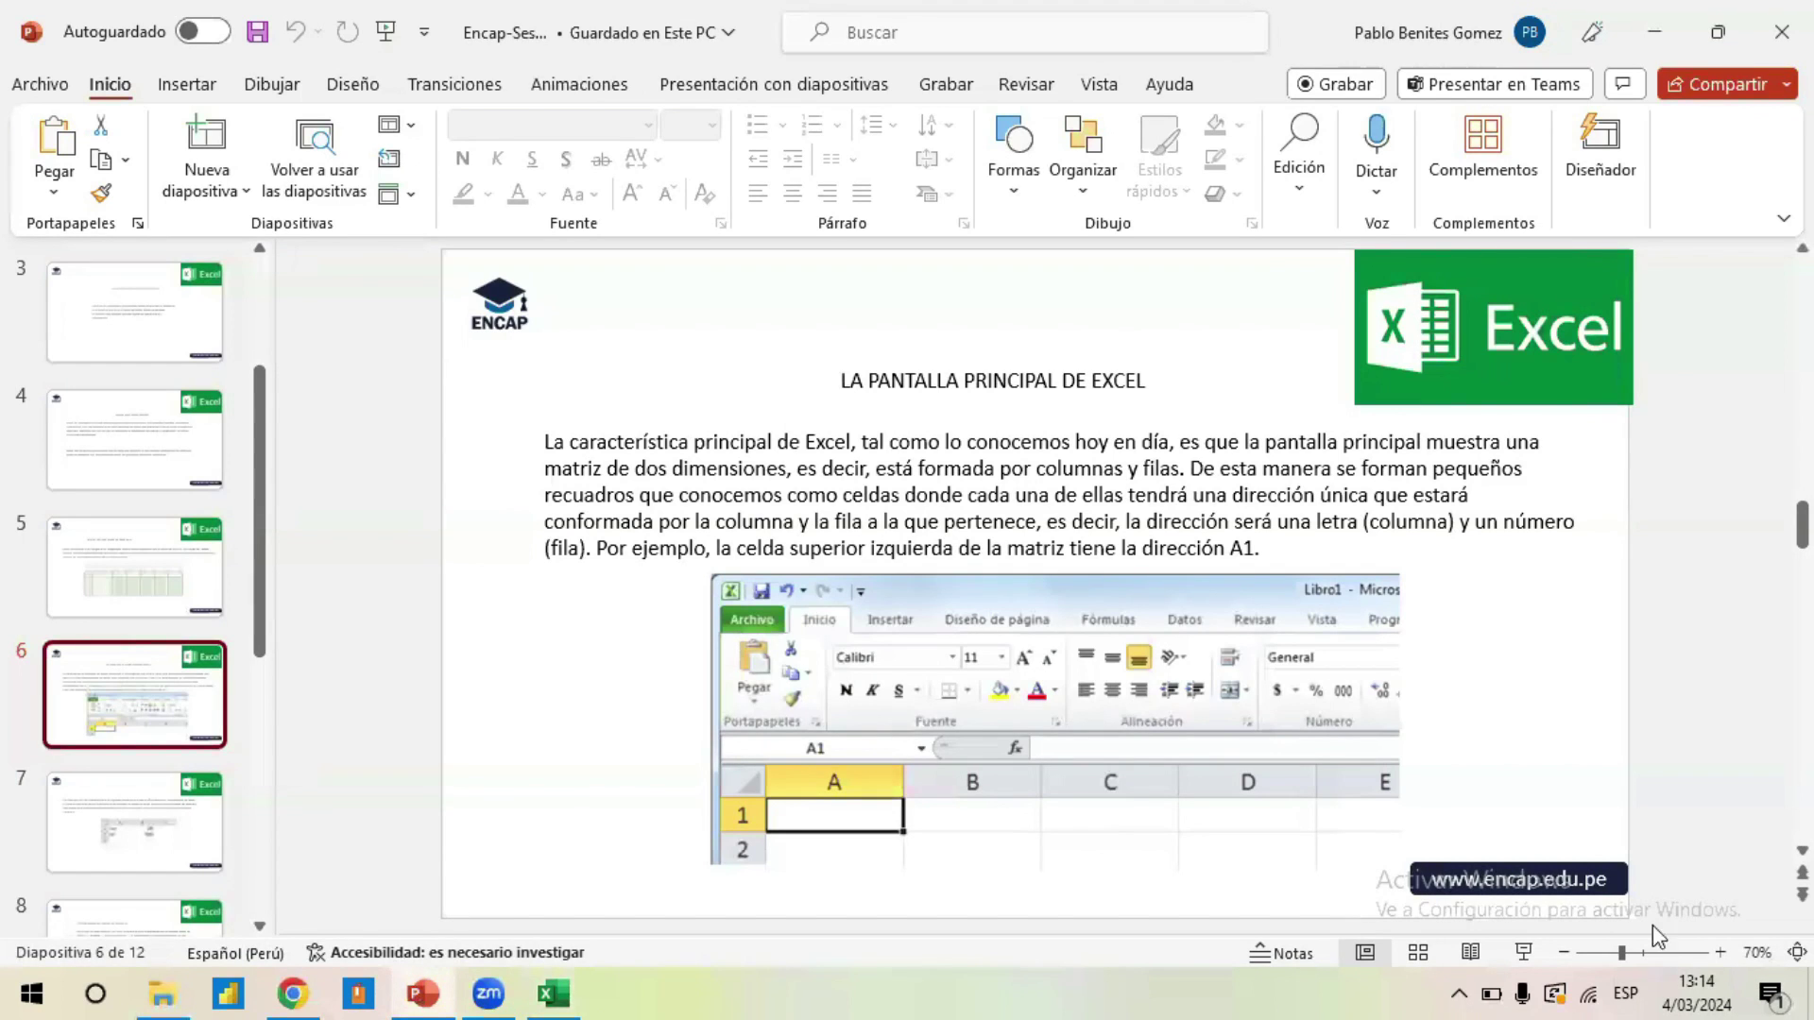
# - Run the slide show from slide 6 through slide 8, 'OPERACIONES ARITMÉTICAS EN EXCEL', then exit to editing view
pyautogui.click(1523, 952)
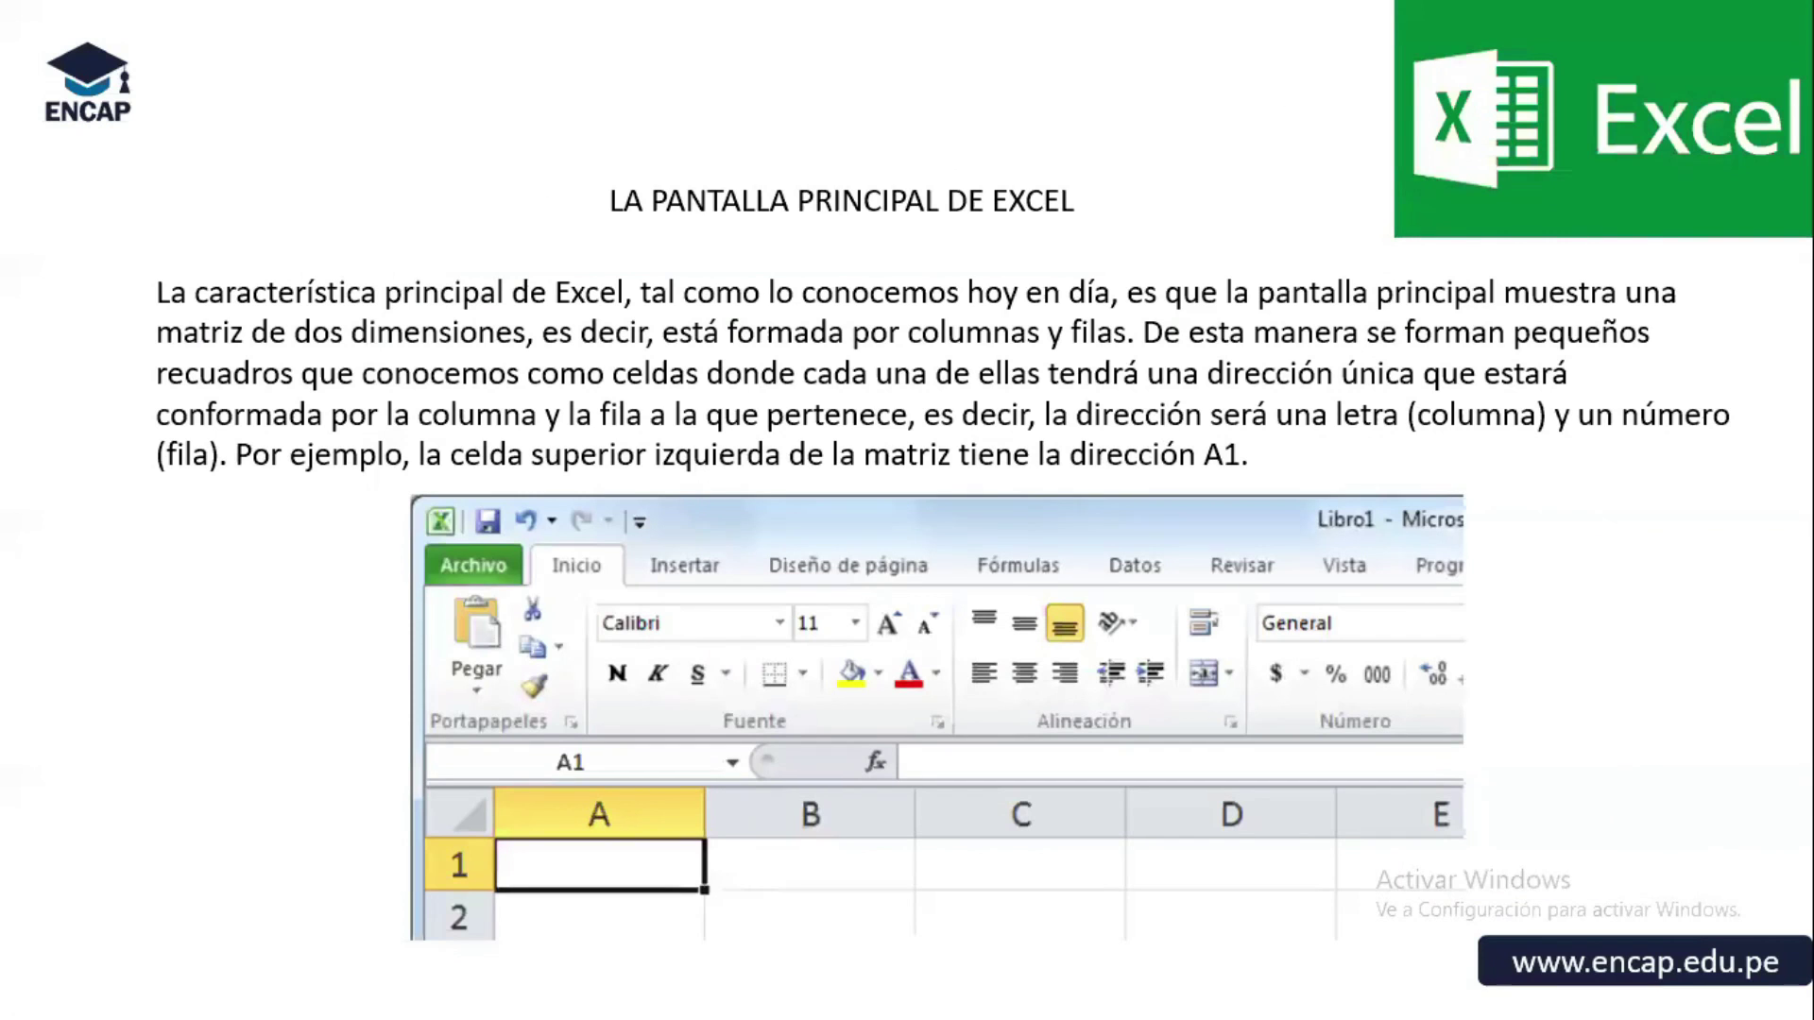
pyautogui.press('Right')
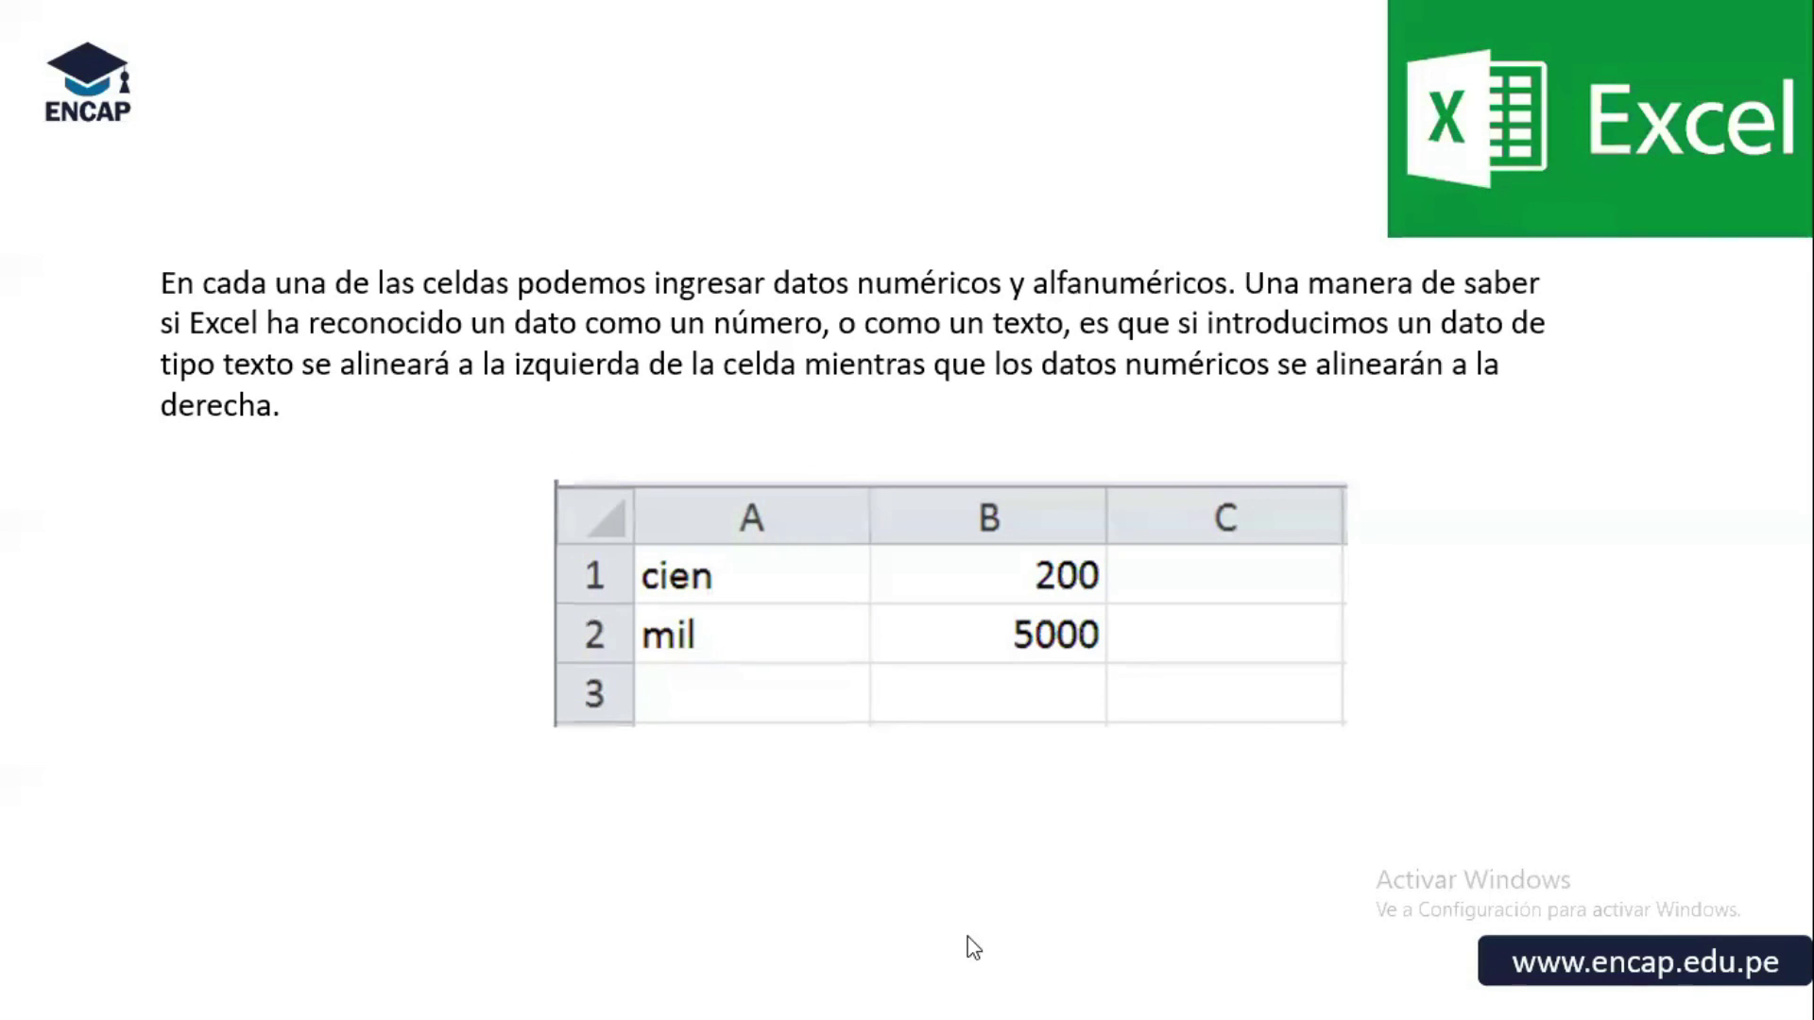
pyautogui.click(1438, 767)
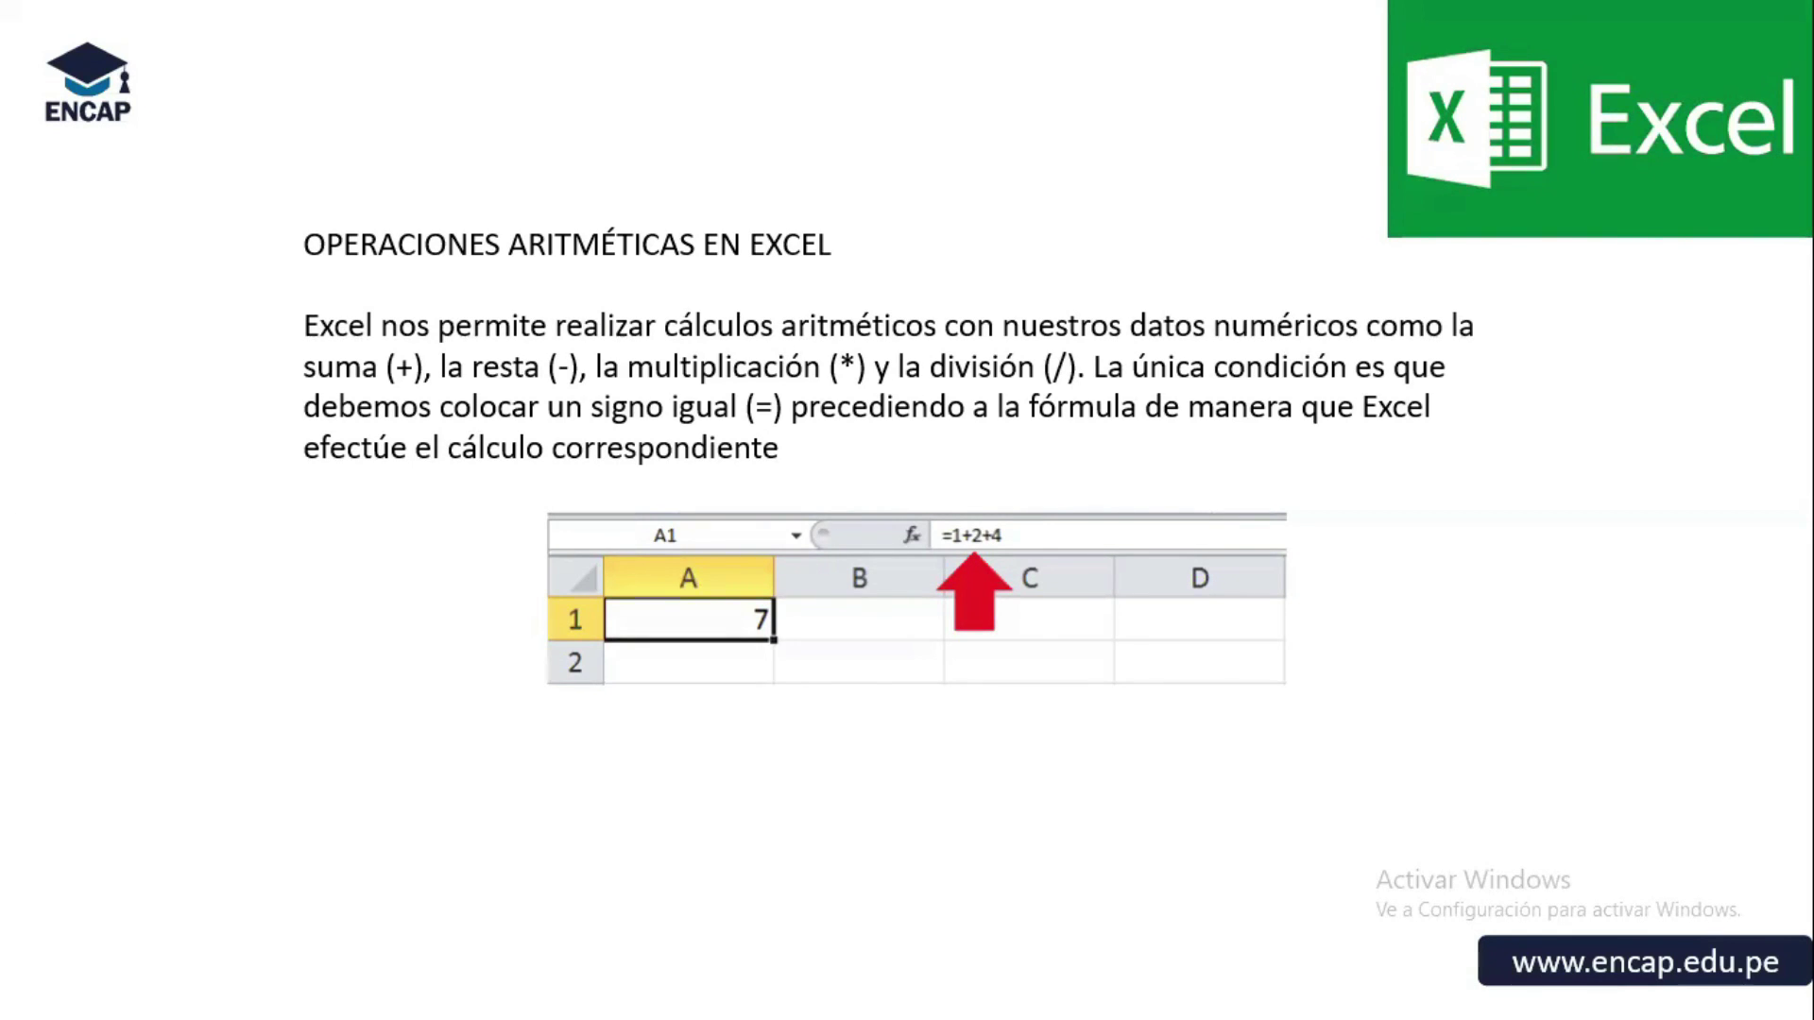
pyautogui.press('Escape')
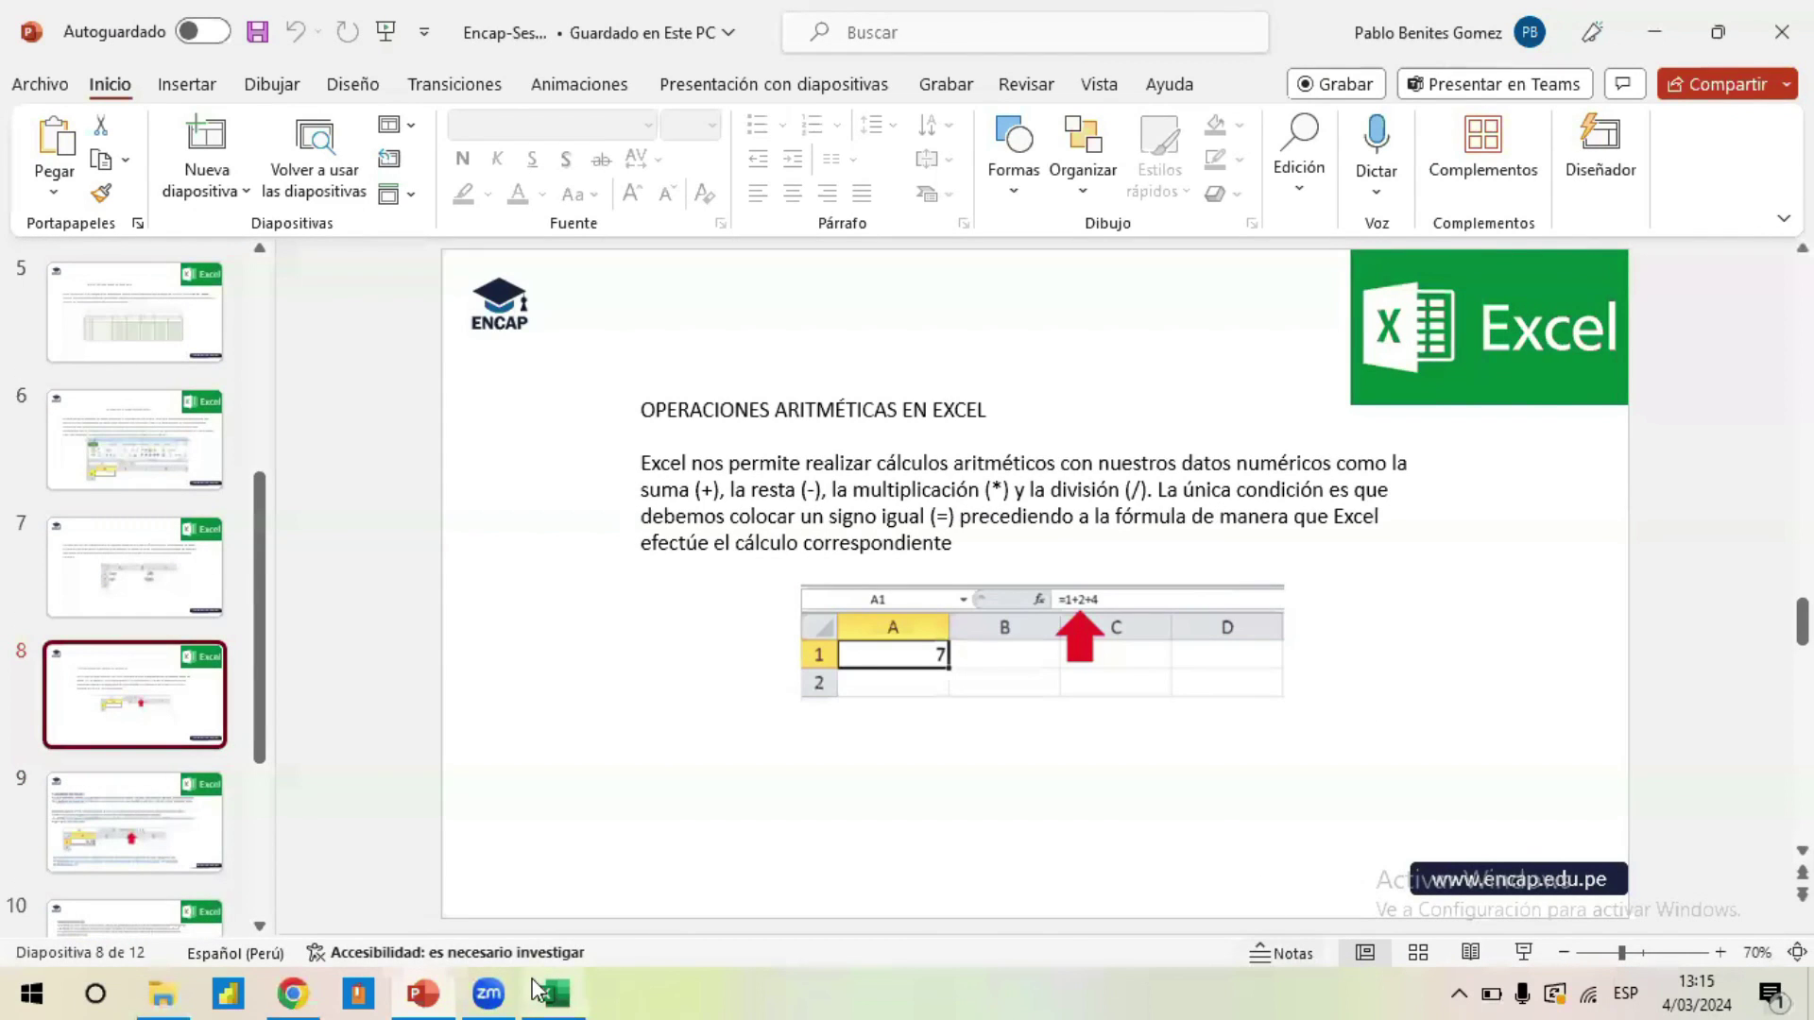
# - Back in Excel, enter 20, 12, 8 and 29 into cells E2 to E5 of Hoja2
pyautogui.click(553, 993)
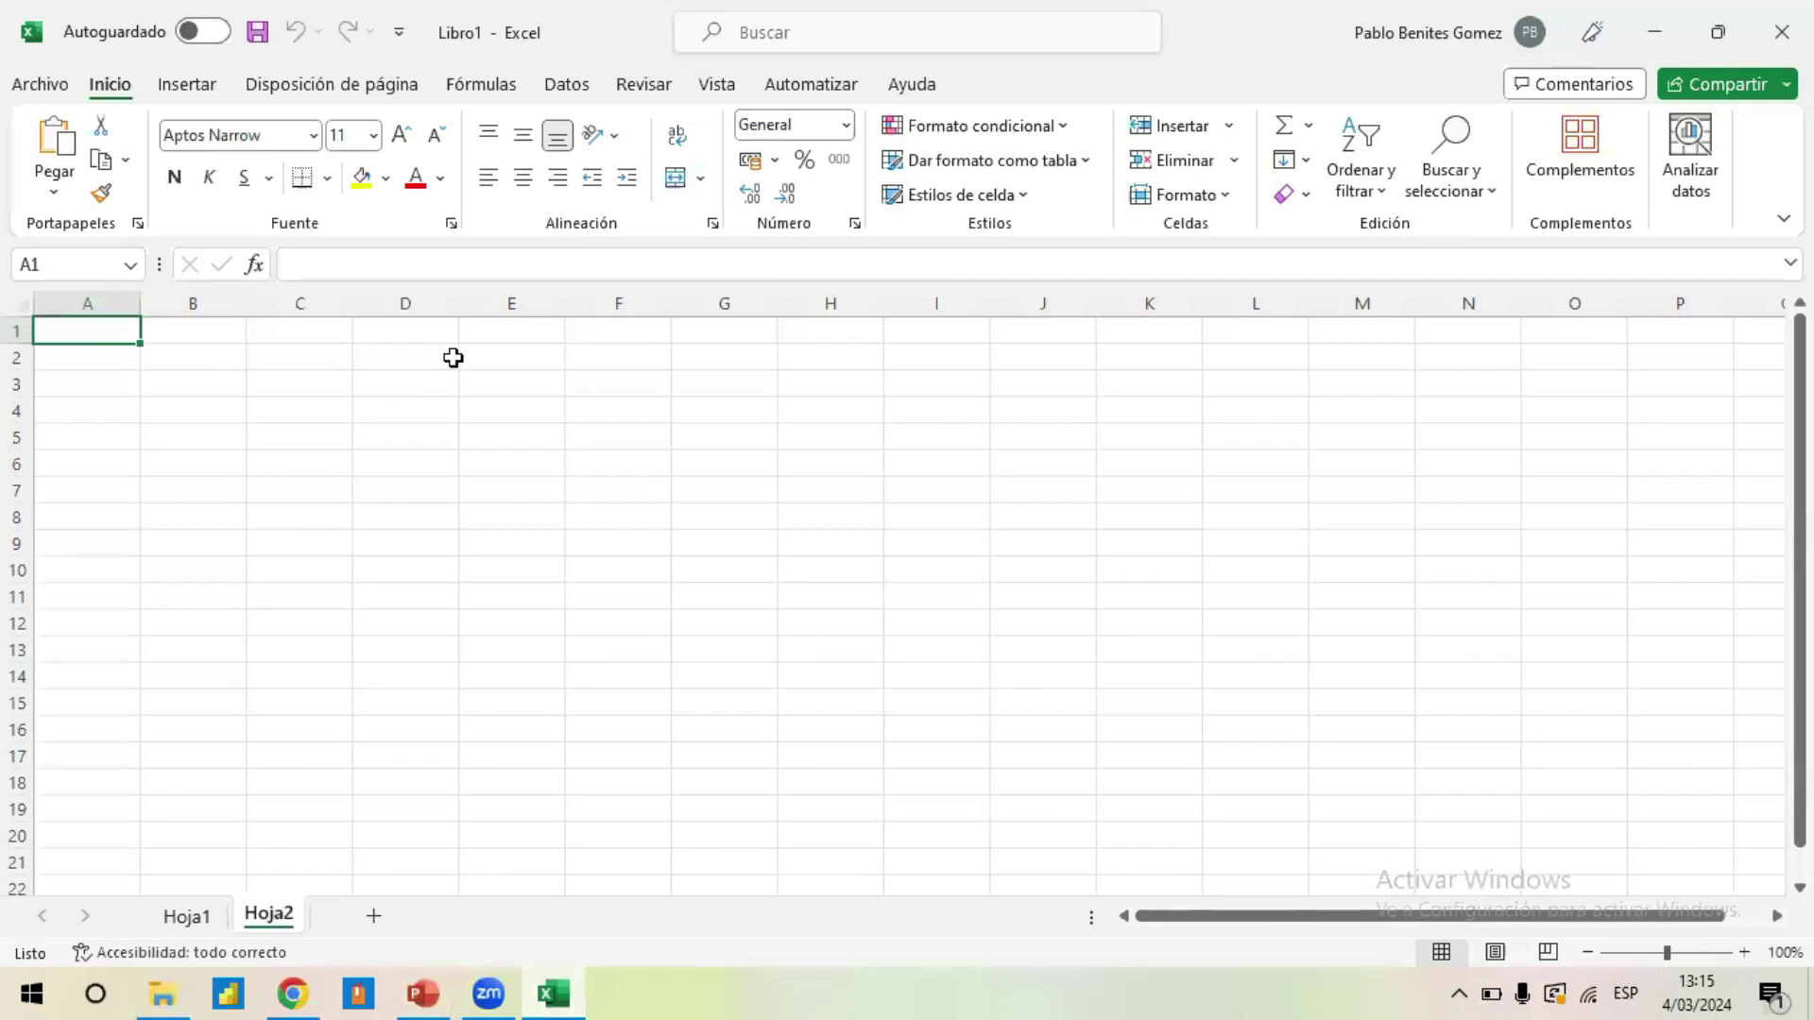
pyautogui.click(449, 357)
pyautogui.click(490, 352)
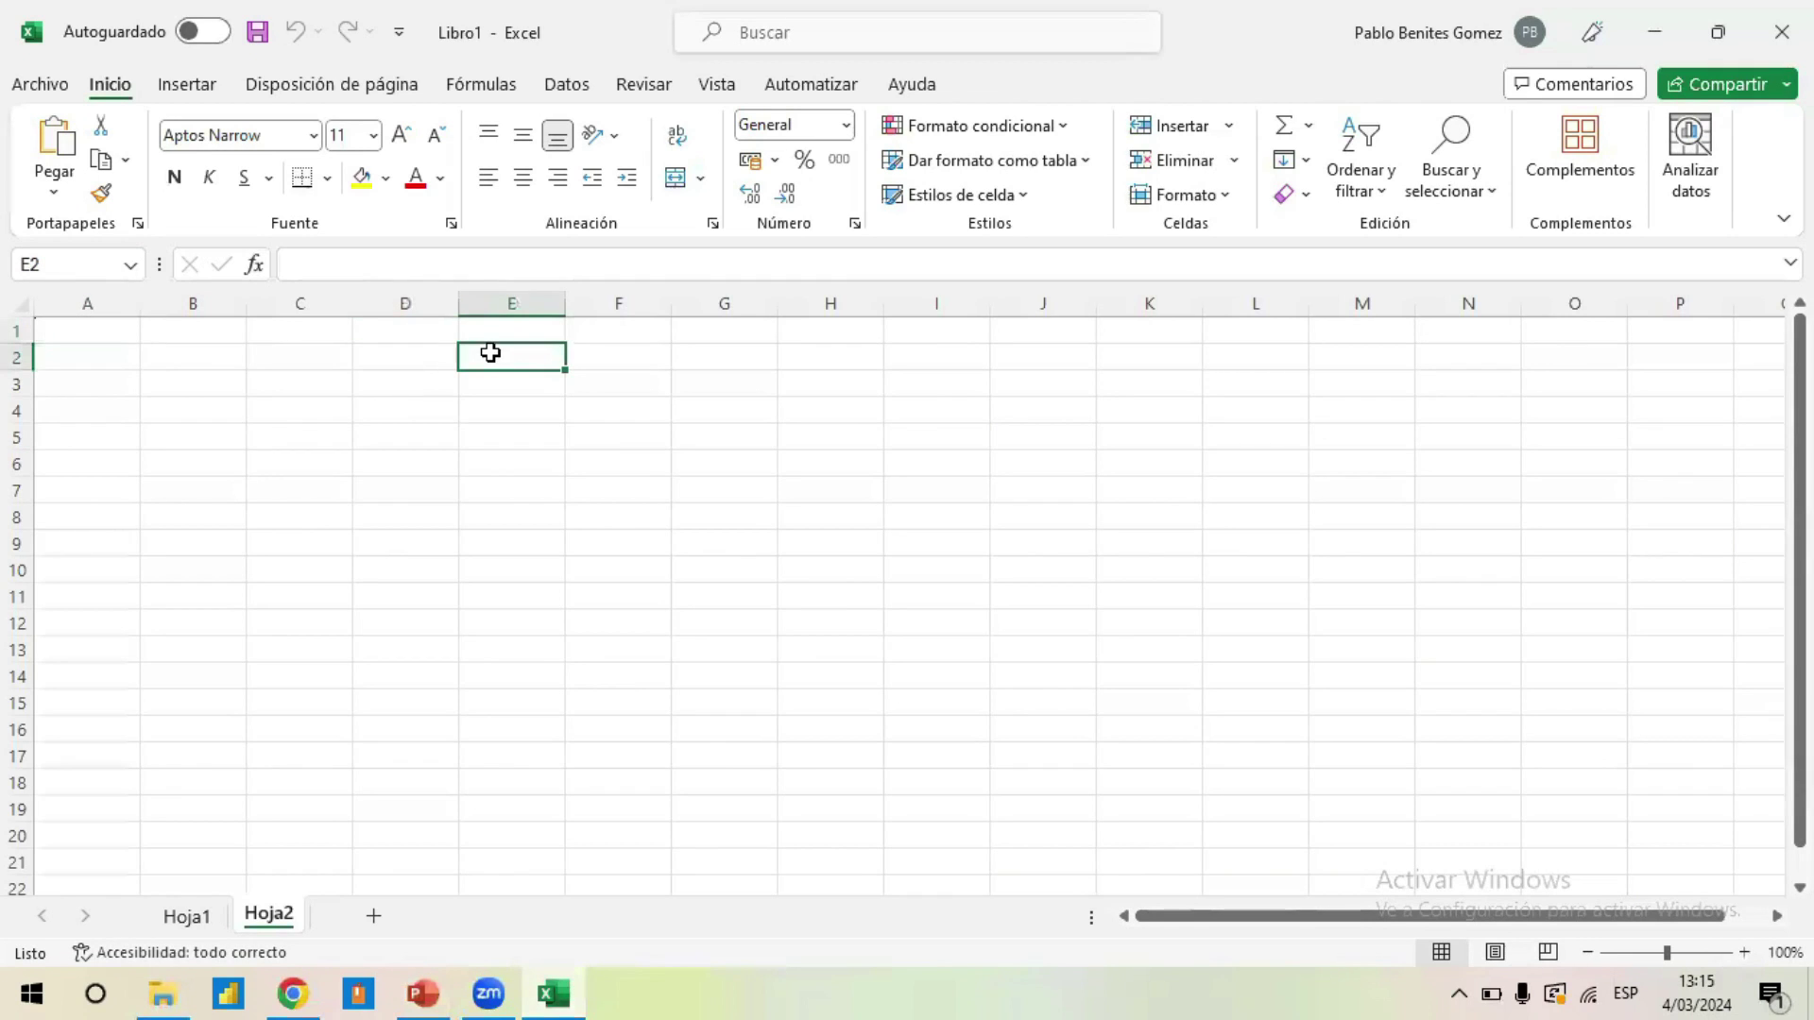
pyautogui.write('2')
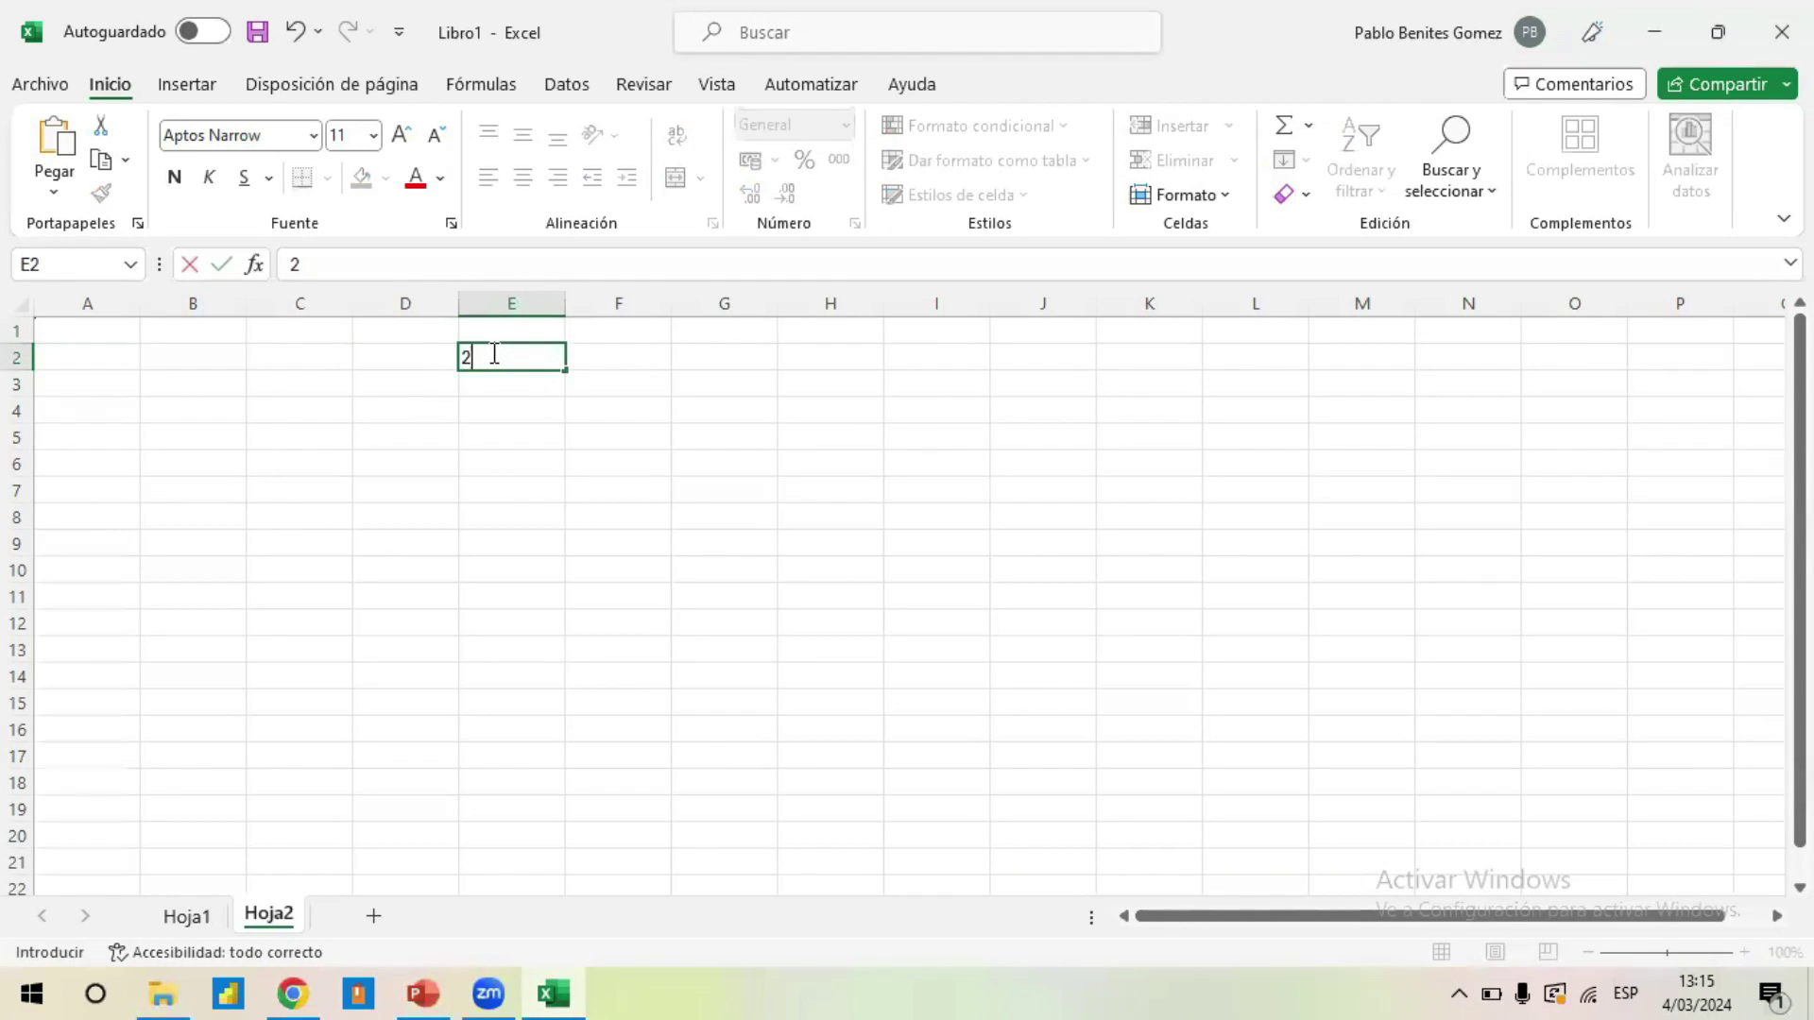
pyautogui.write('0')
pyautogui.press('Return')
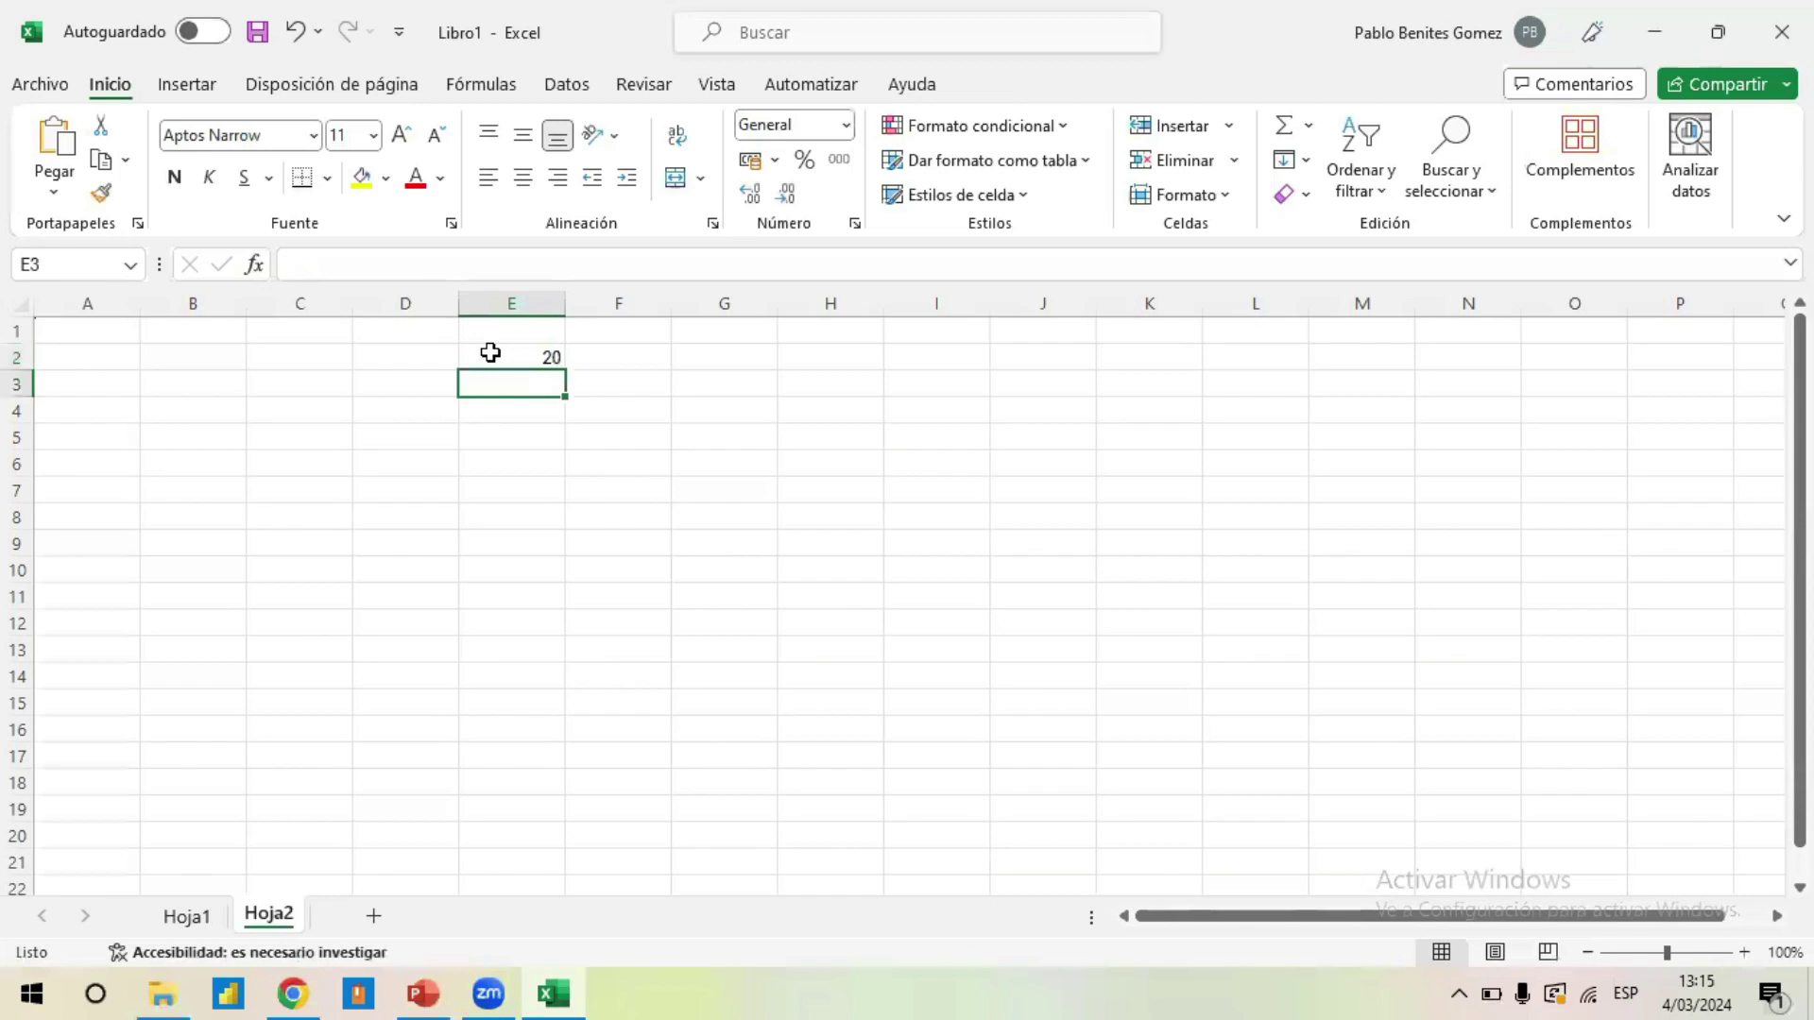
pyautogui.write('12')
pyautogui.press('Return')
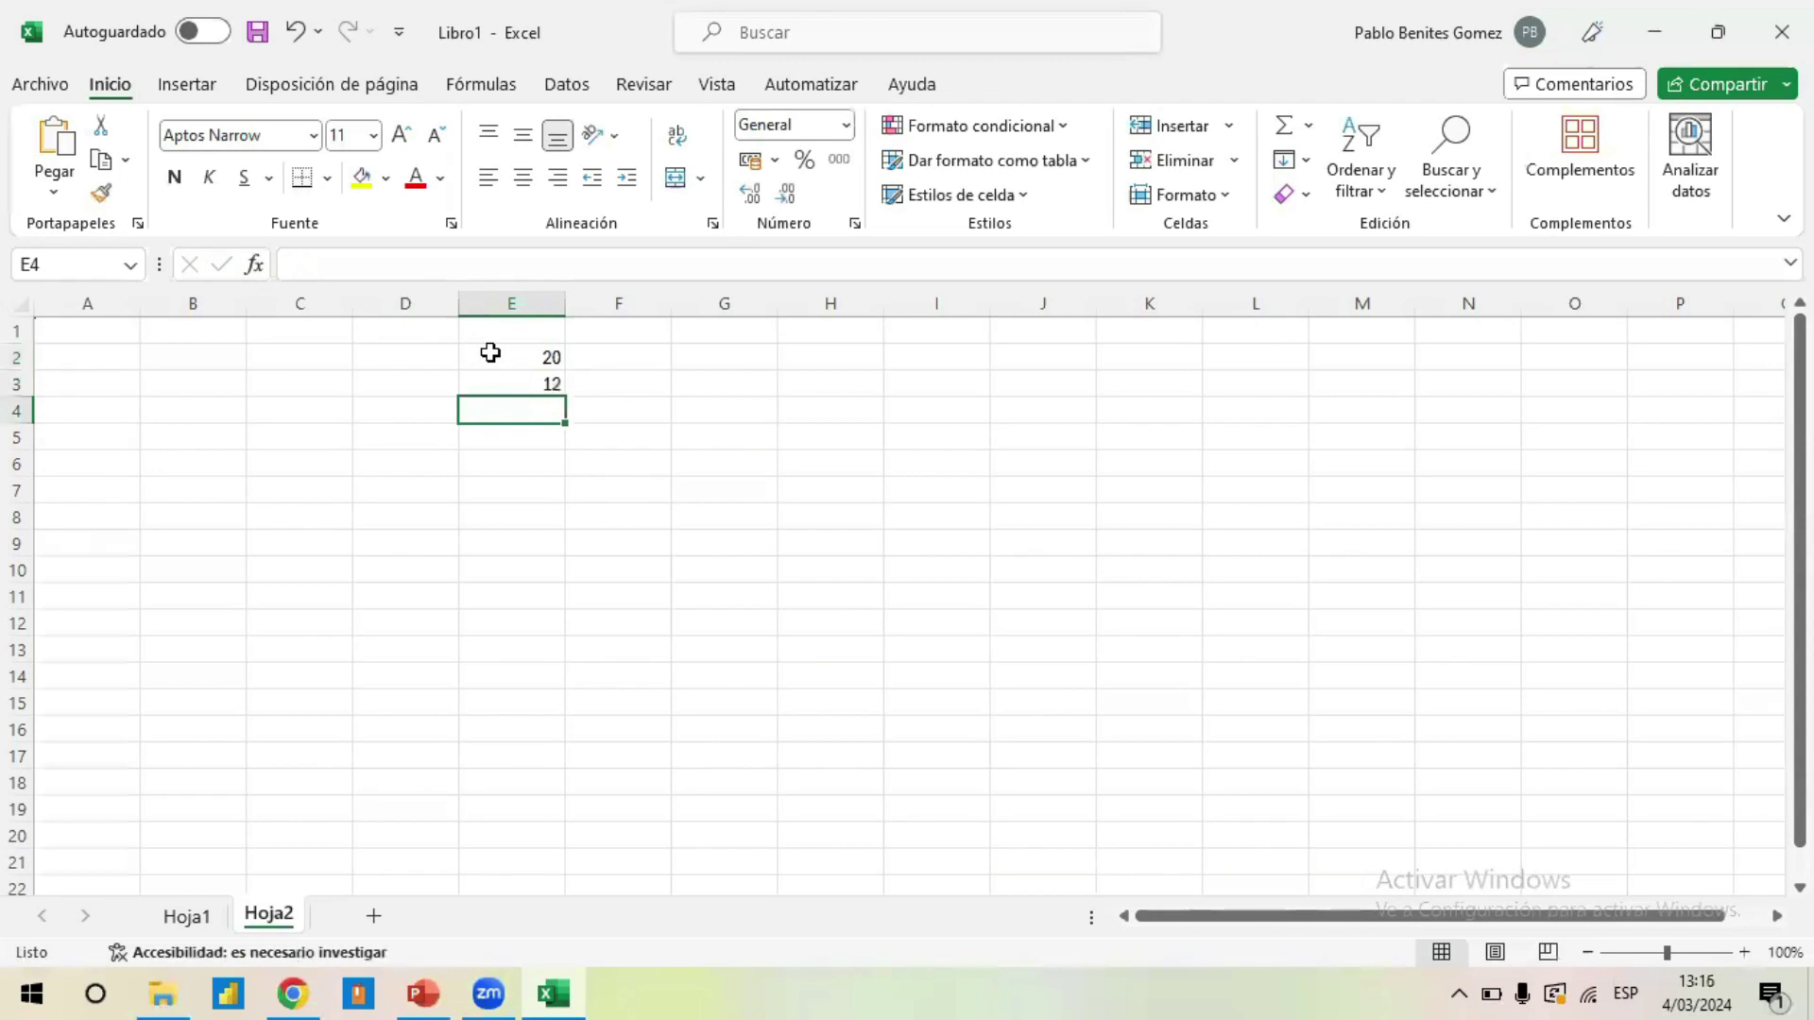
pyautogui.write('8')
pyautogui.press('Return')
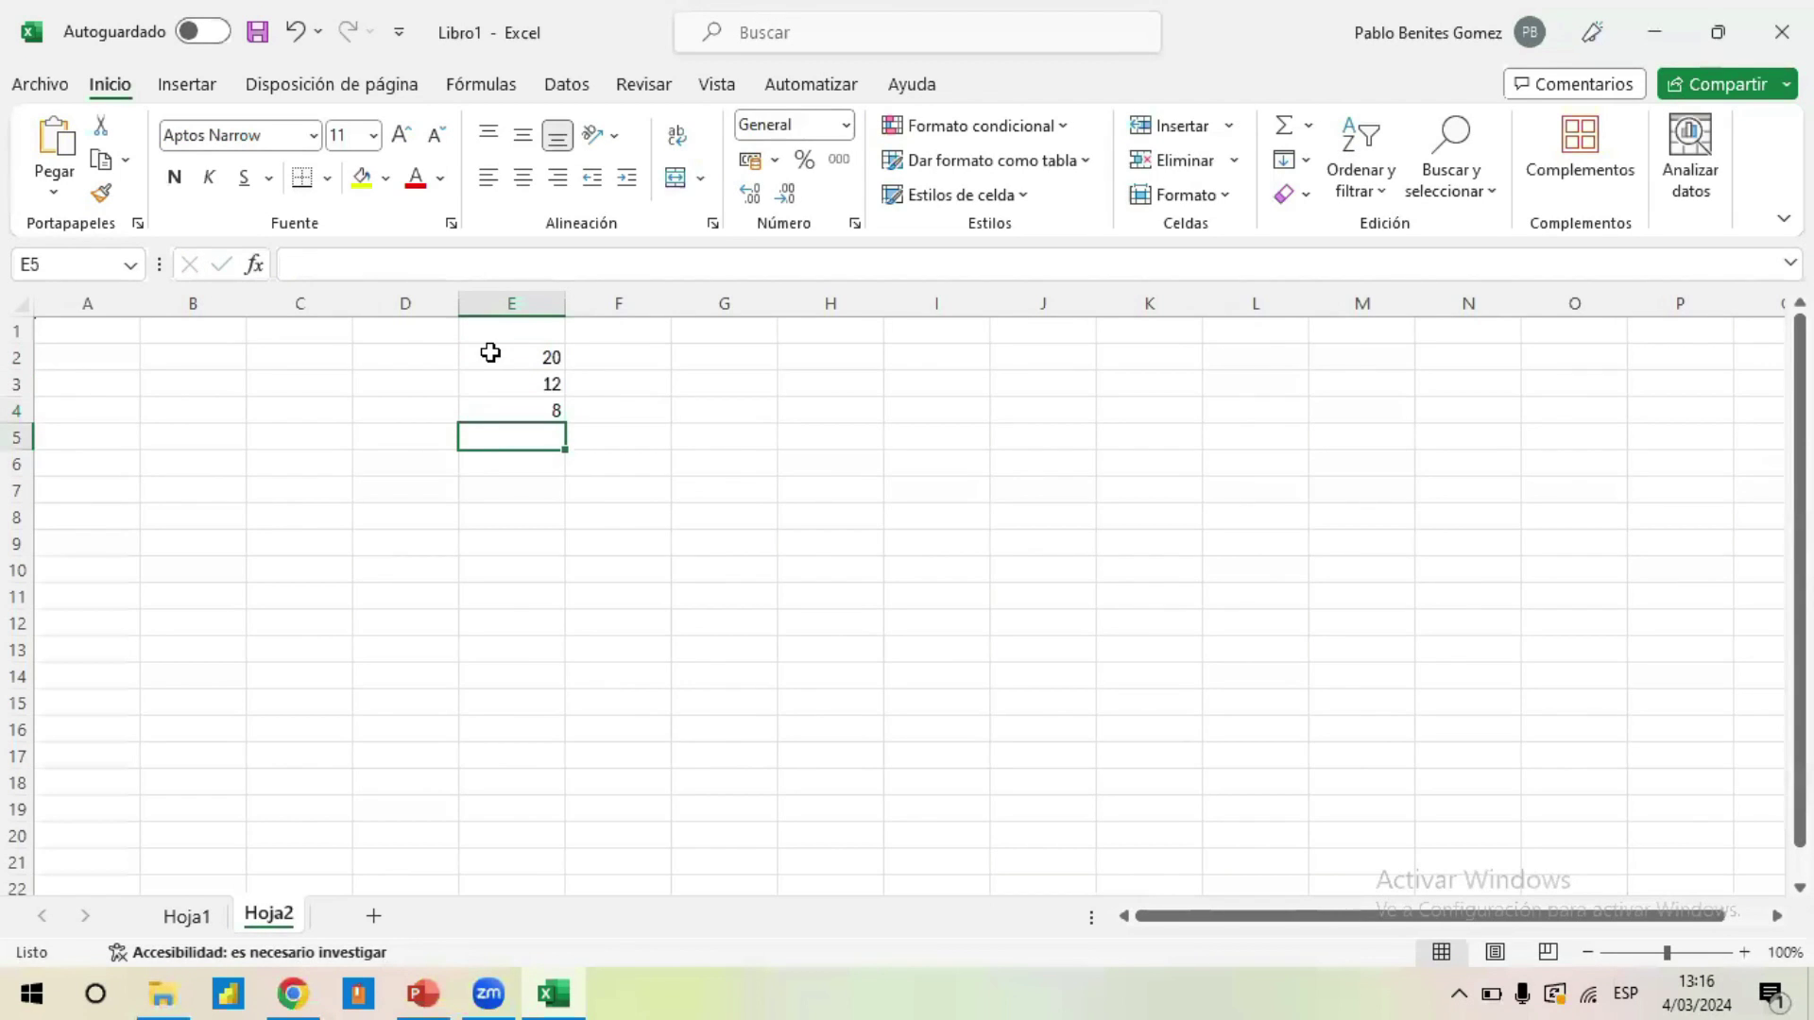
pyautogui.write('29')
pyautogui.press('Return')
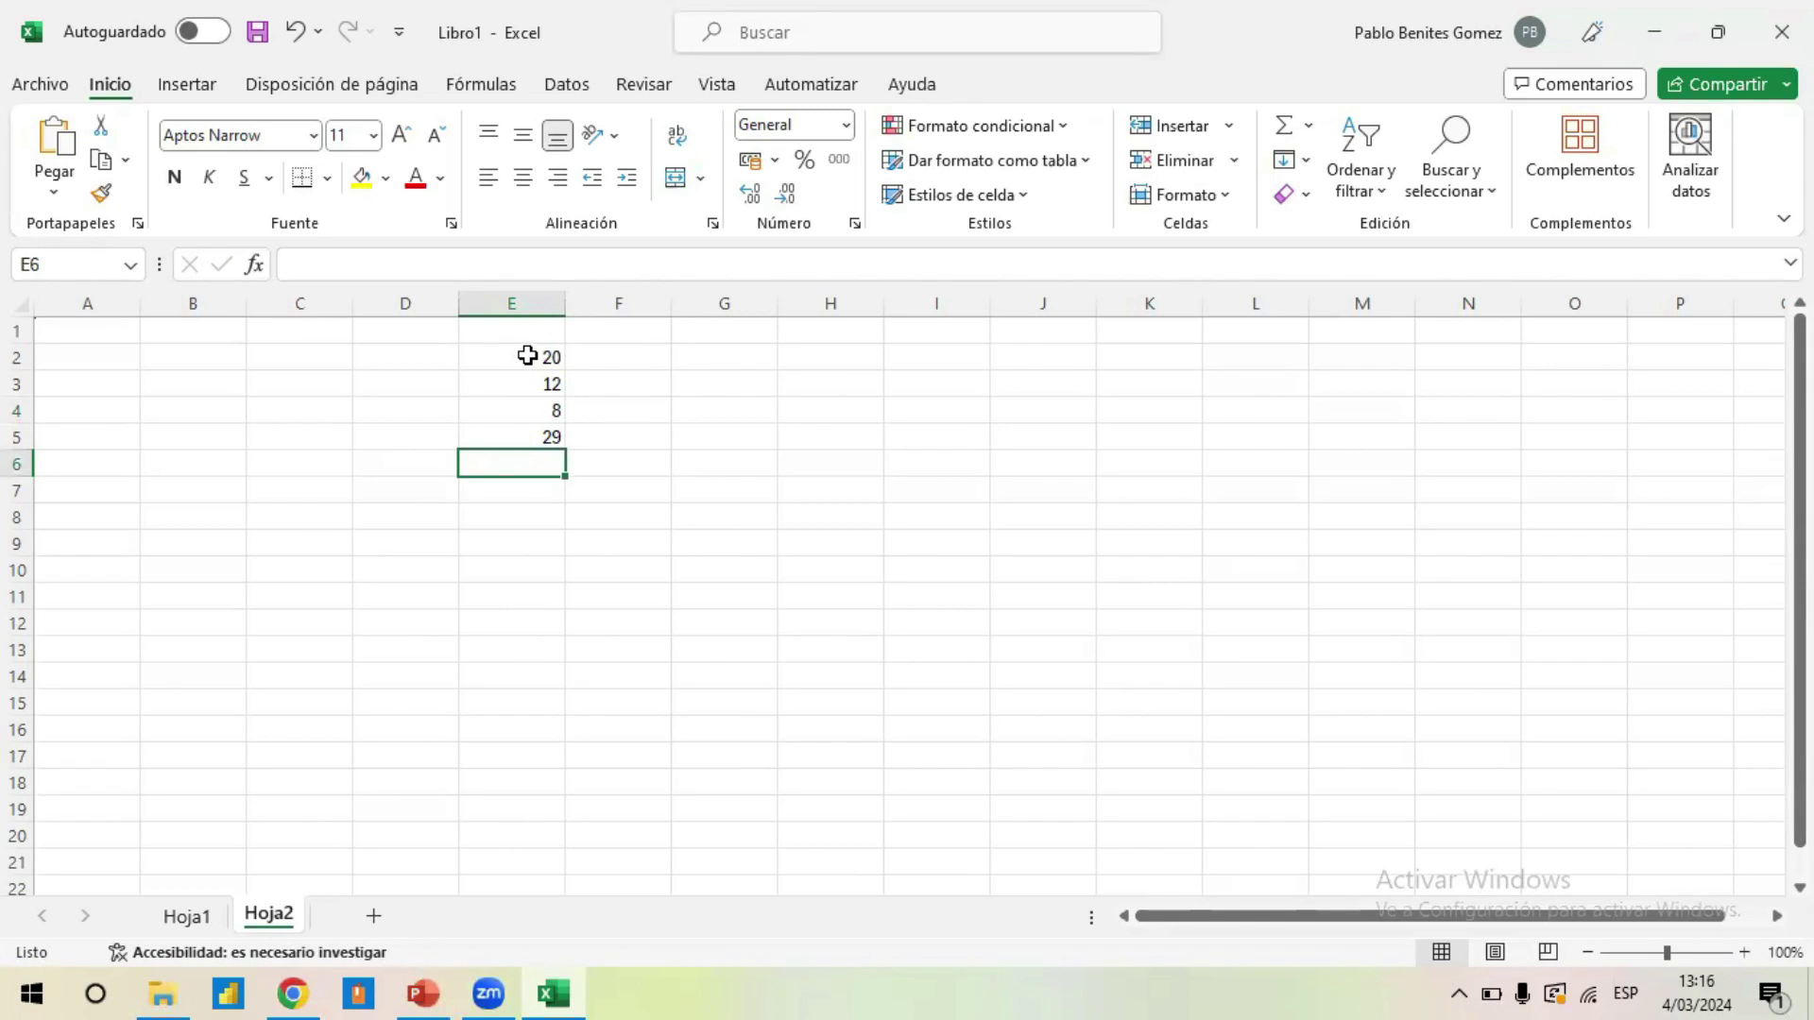
# - Select E2:E5 to check their sum in the status bar
pyautogui.click(527, 355)
pyautogui.moveTo(527, 356); pyautogui.dragTo(528, 427)
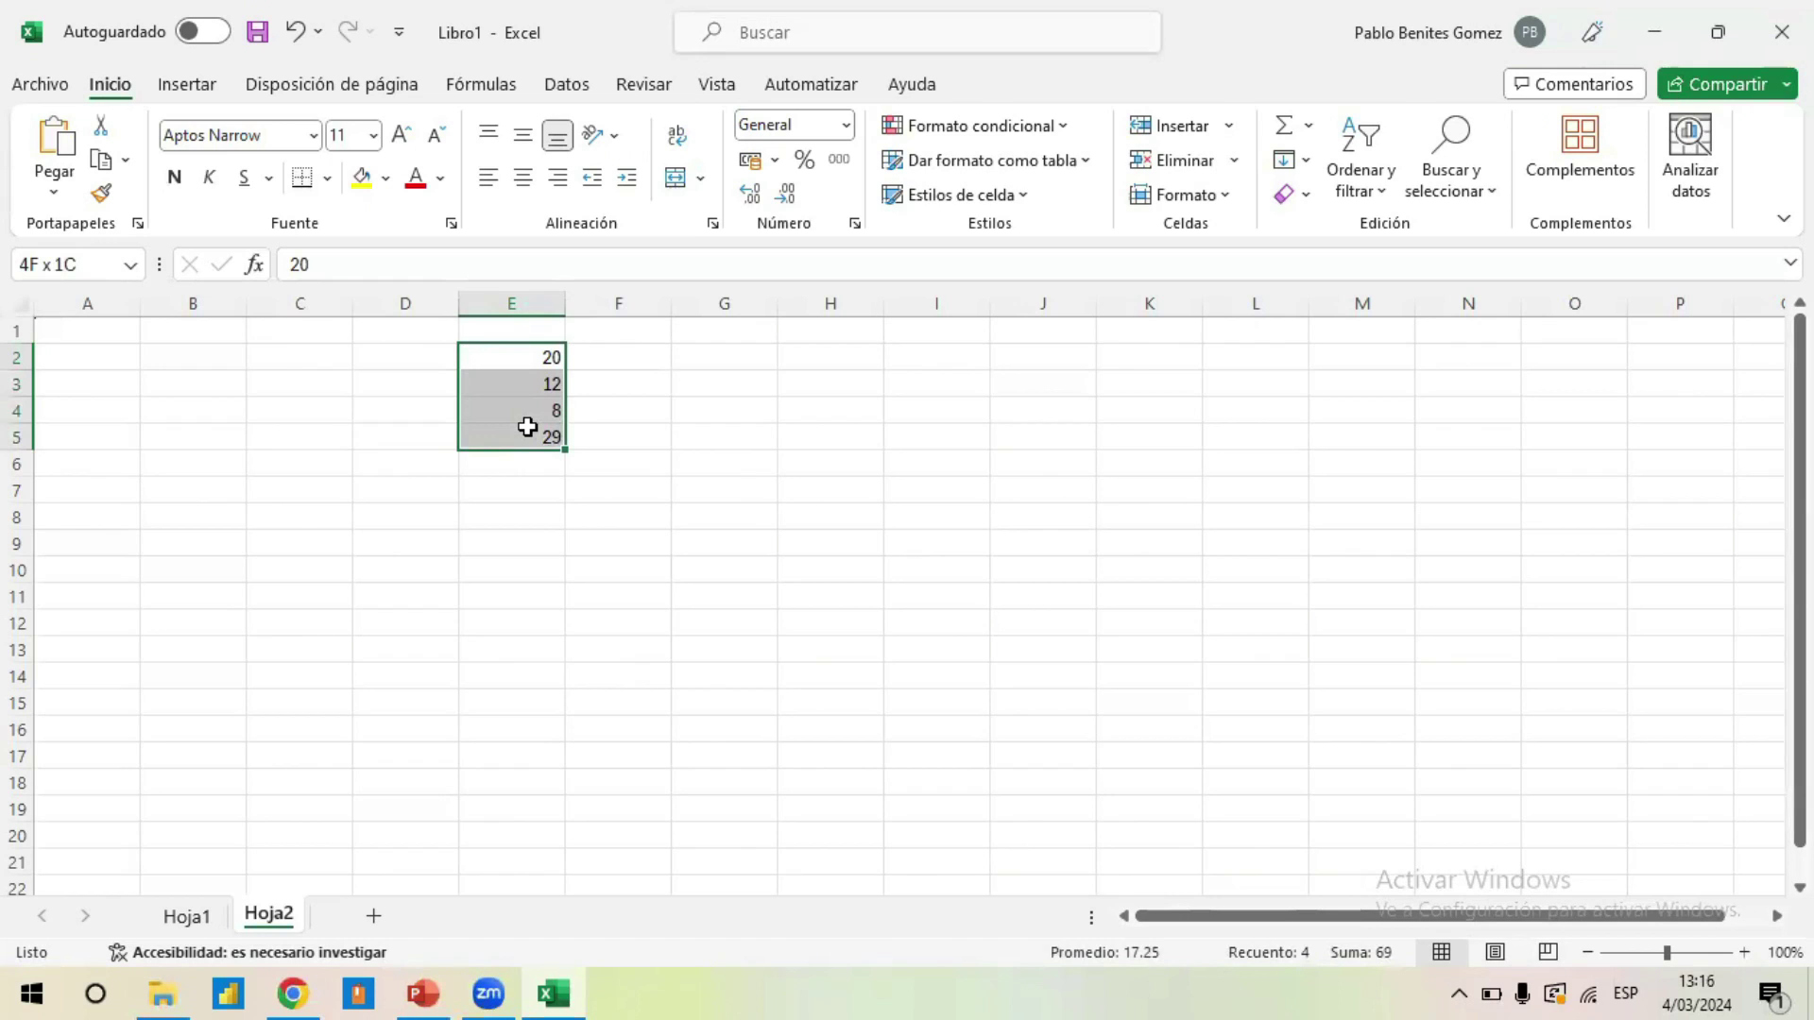
pyautogui.moveTo(527, 427); pyautogui.dragTo(528, 428)
# - Build the formula =E2+E3+E4+E5 in cell E6 so it totals 69
pyautogui.click(520, 464)
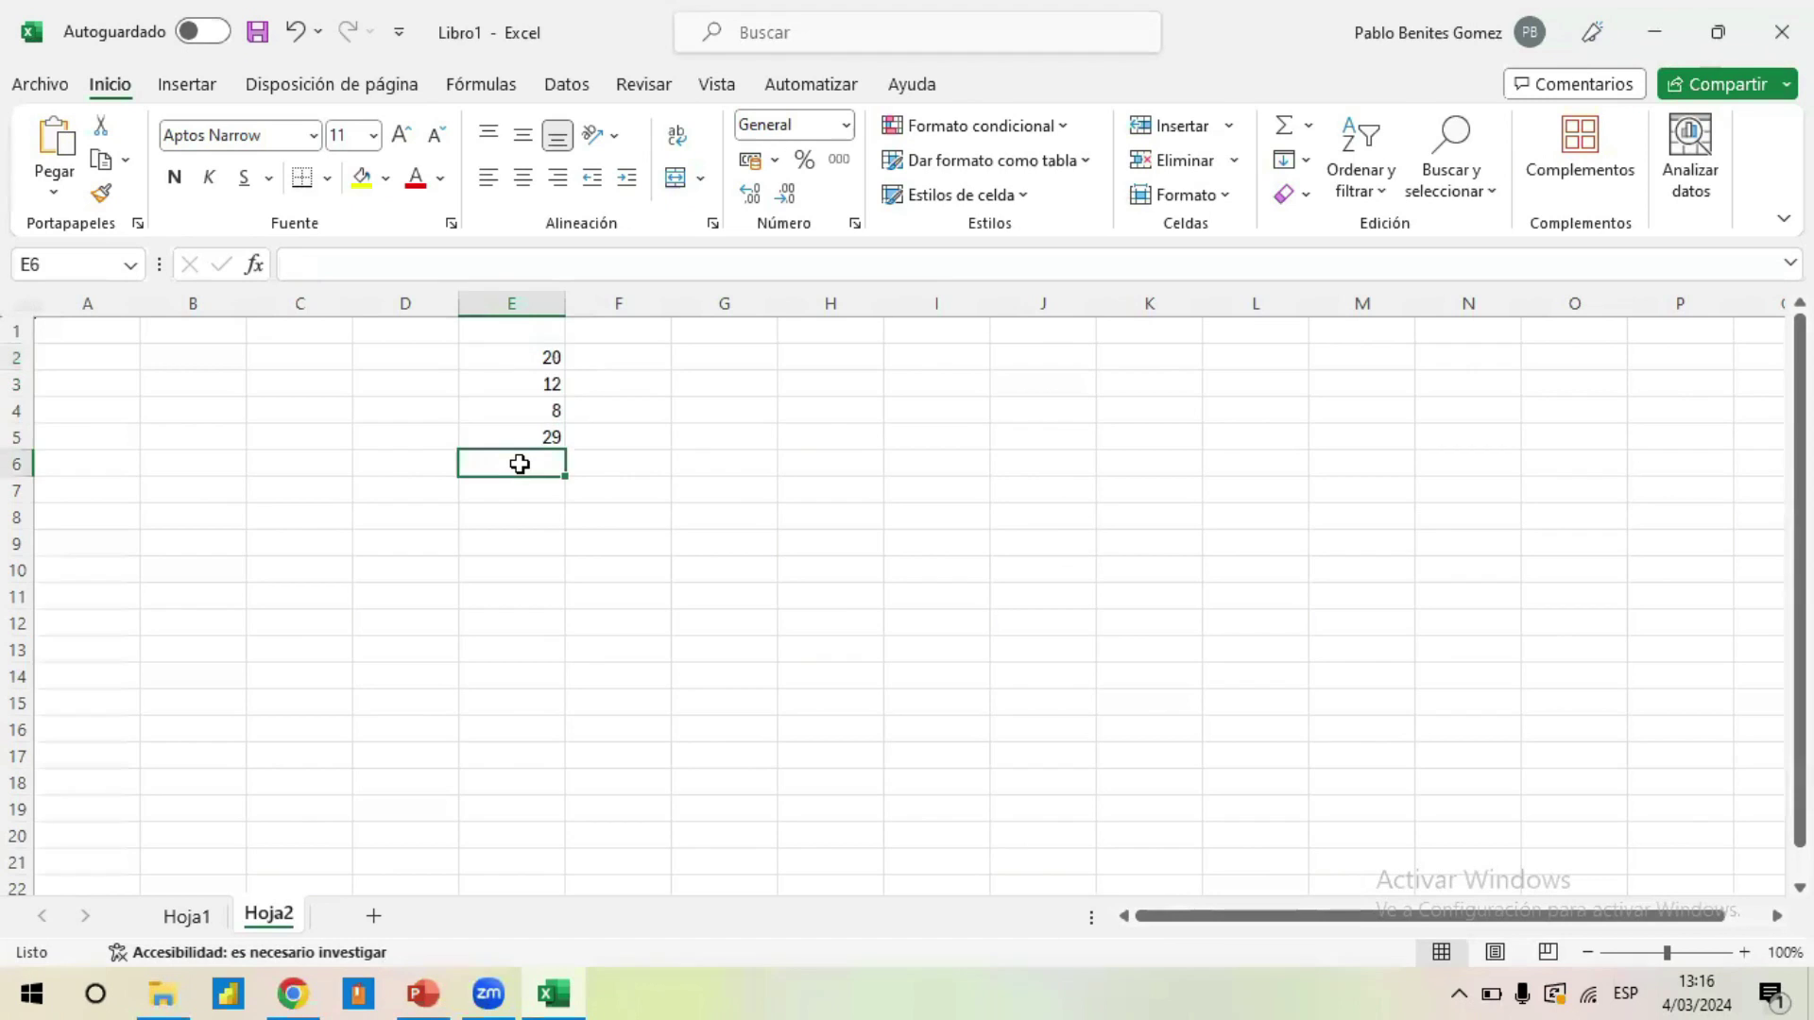
pyautogui.doubleClick(519, 464)
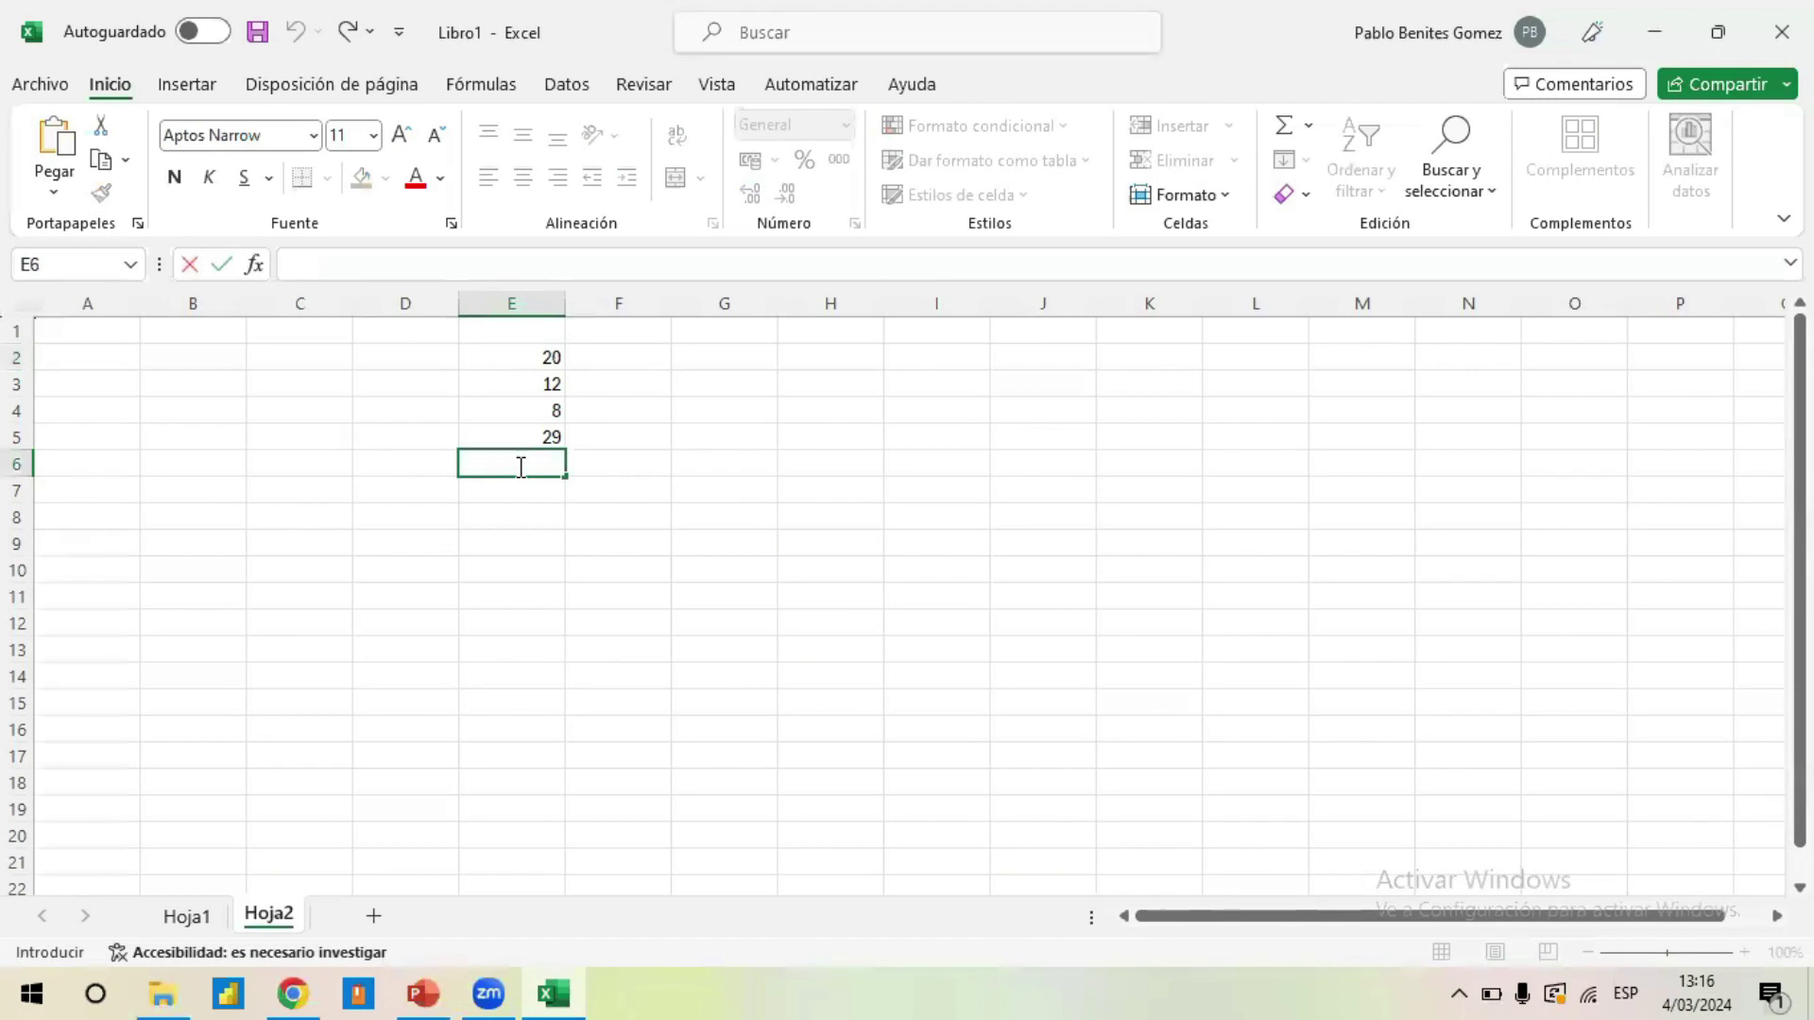
pyautogui.write('=')
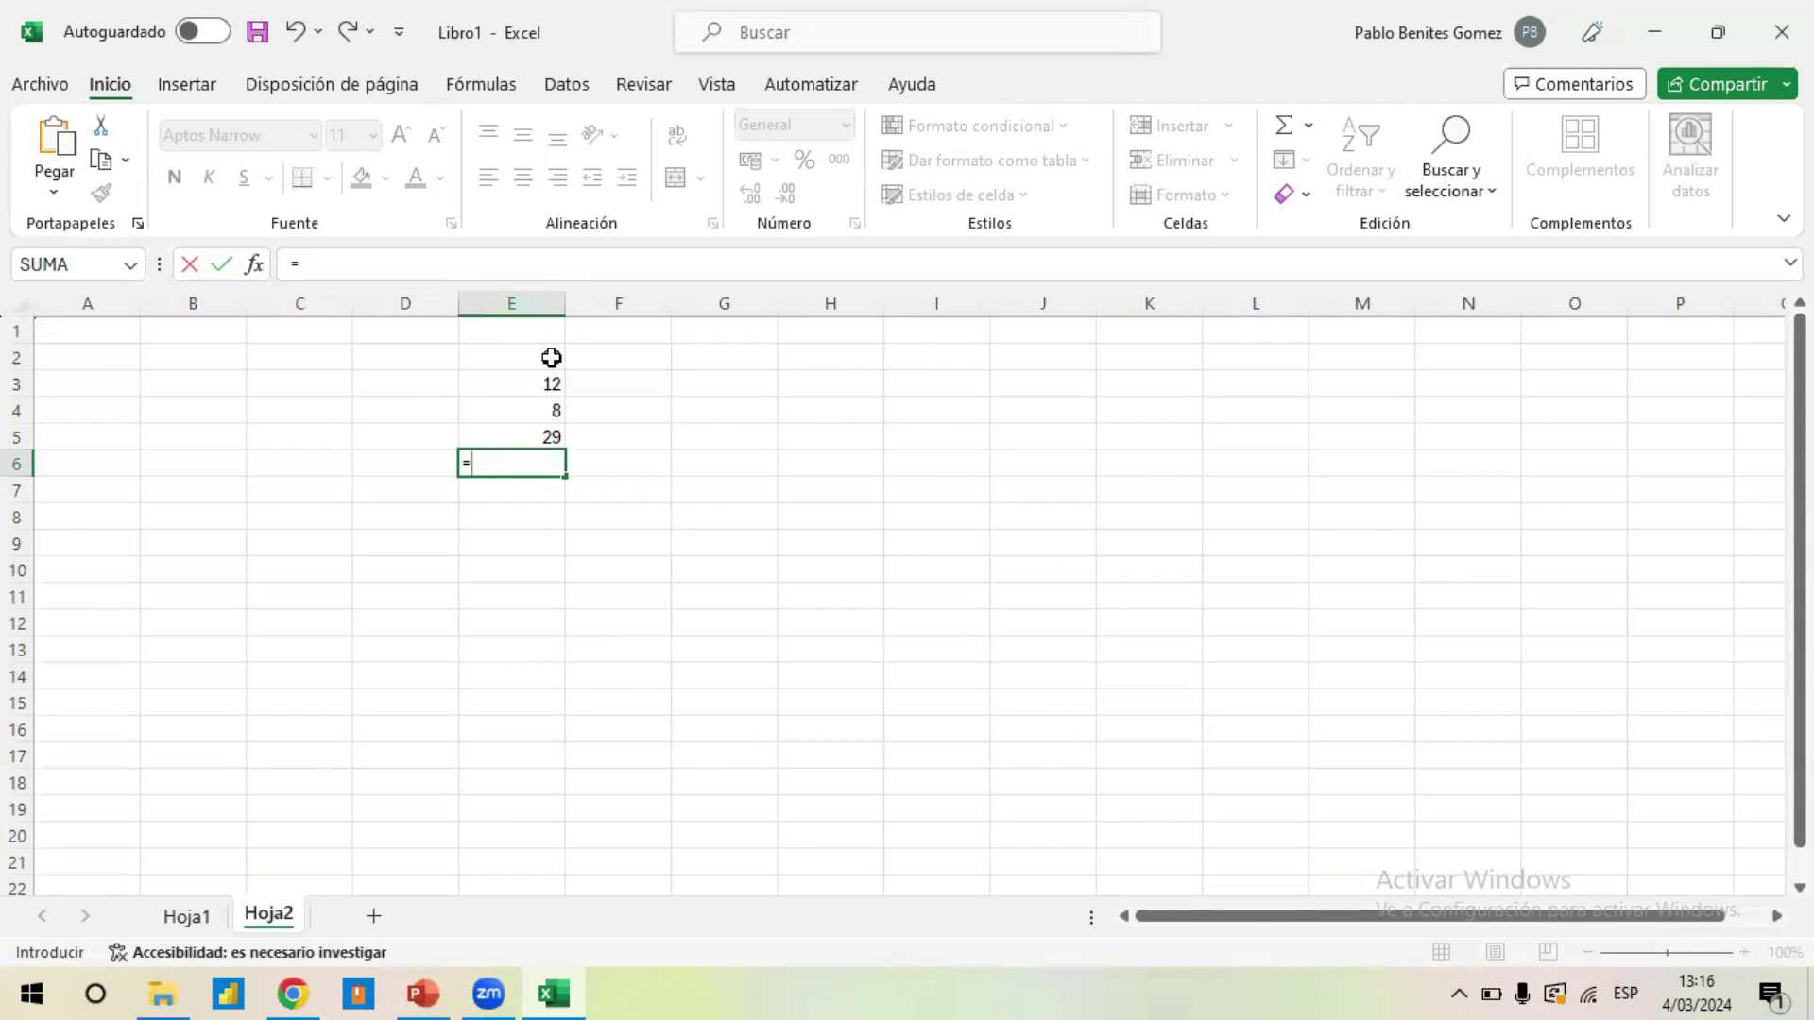
pyautogui.click(551, 357)
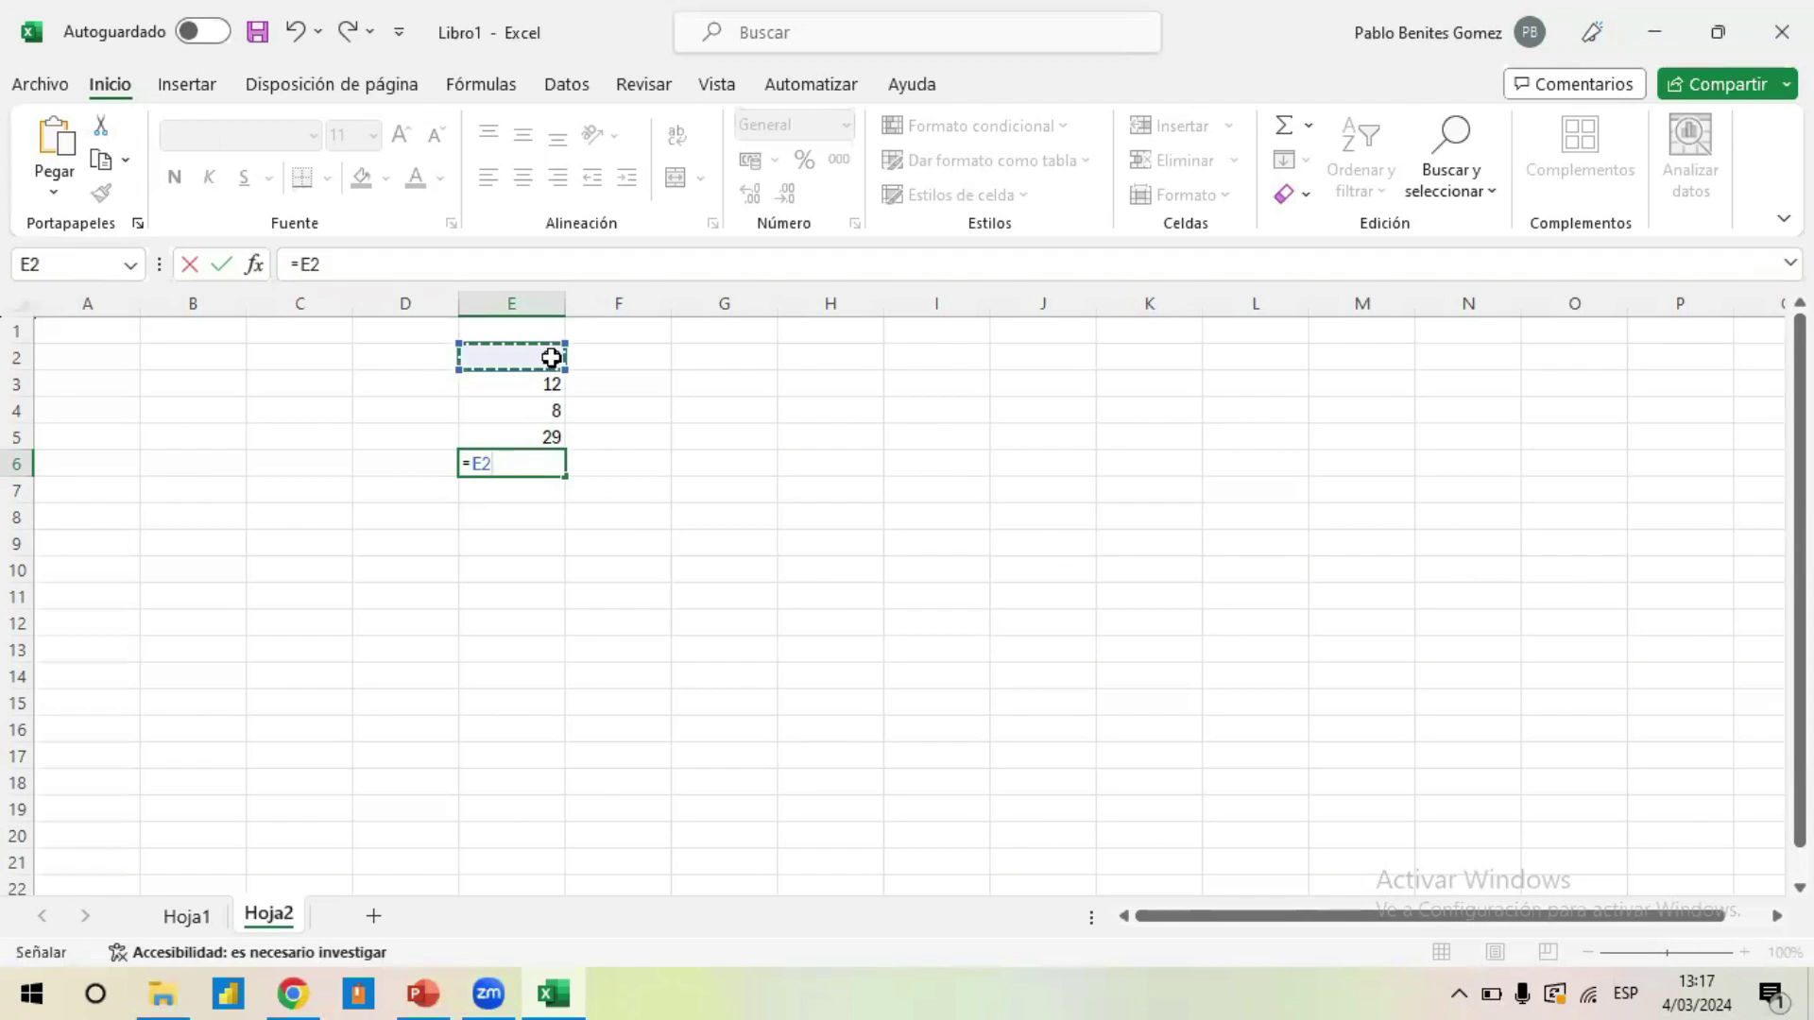
pyautogui.click(634, 261)
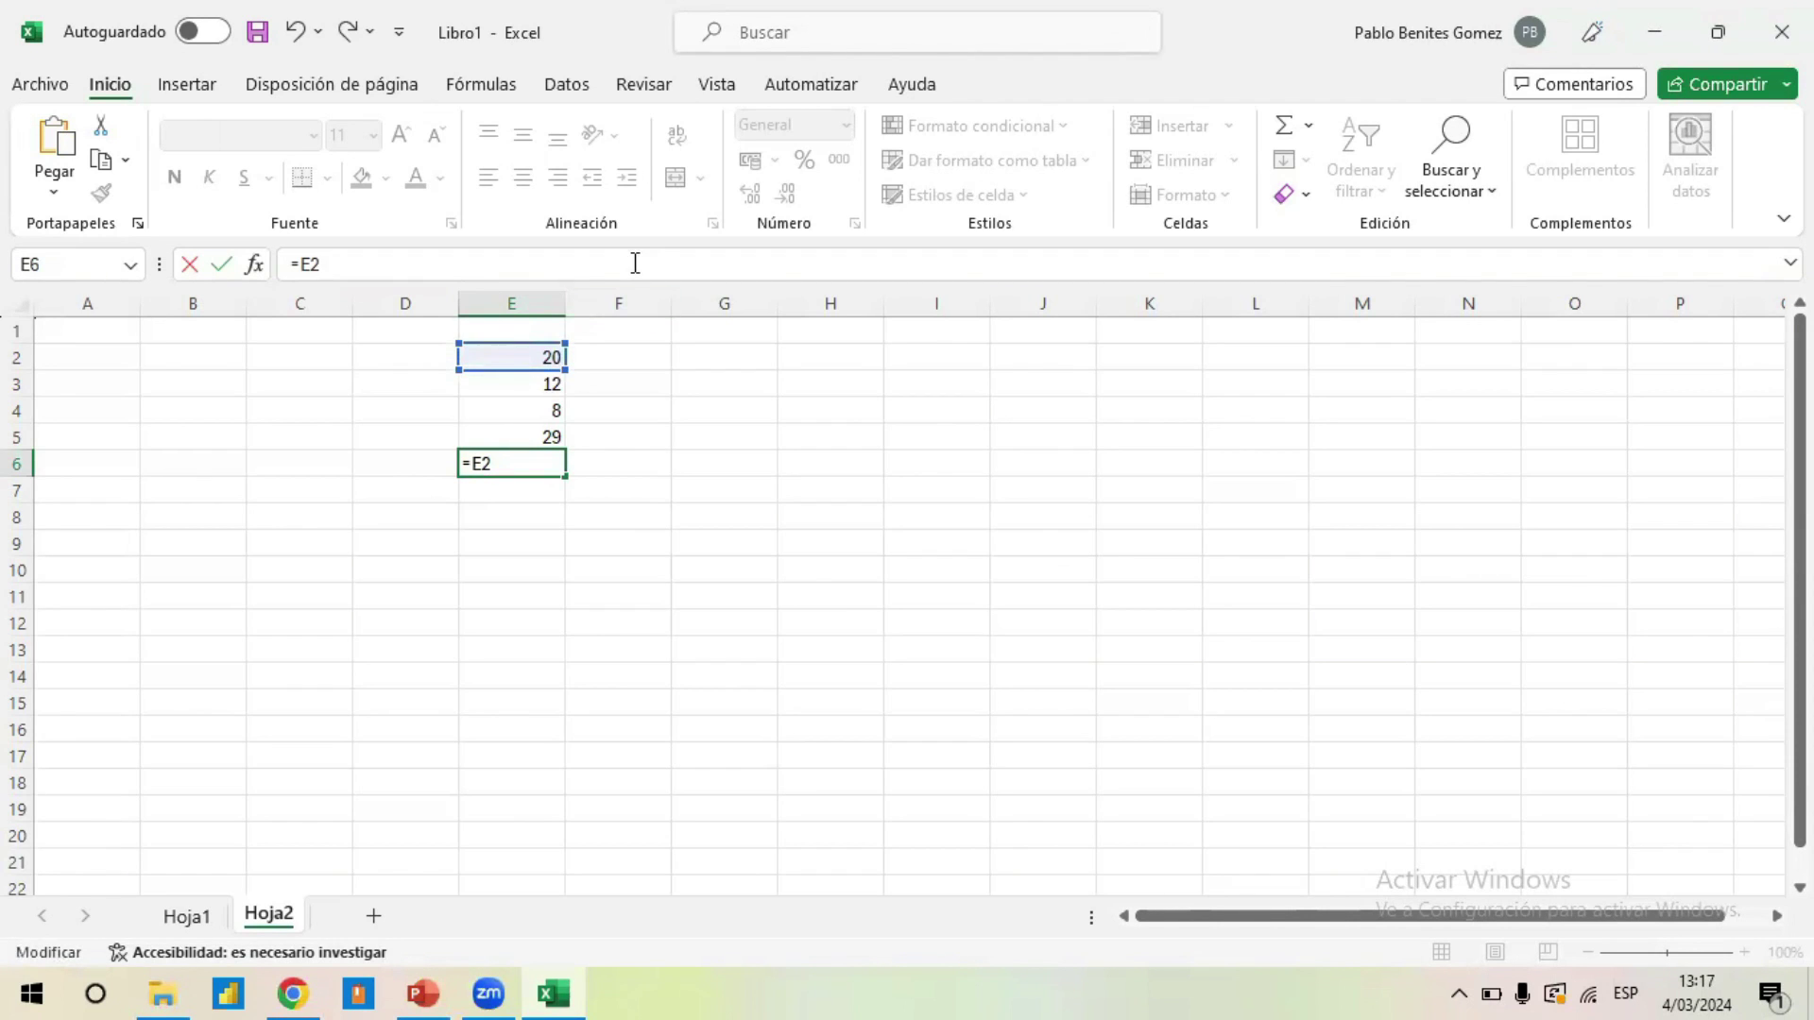
pyautogui.write('+')
pyautogui.click(548, 390)
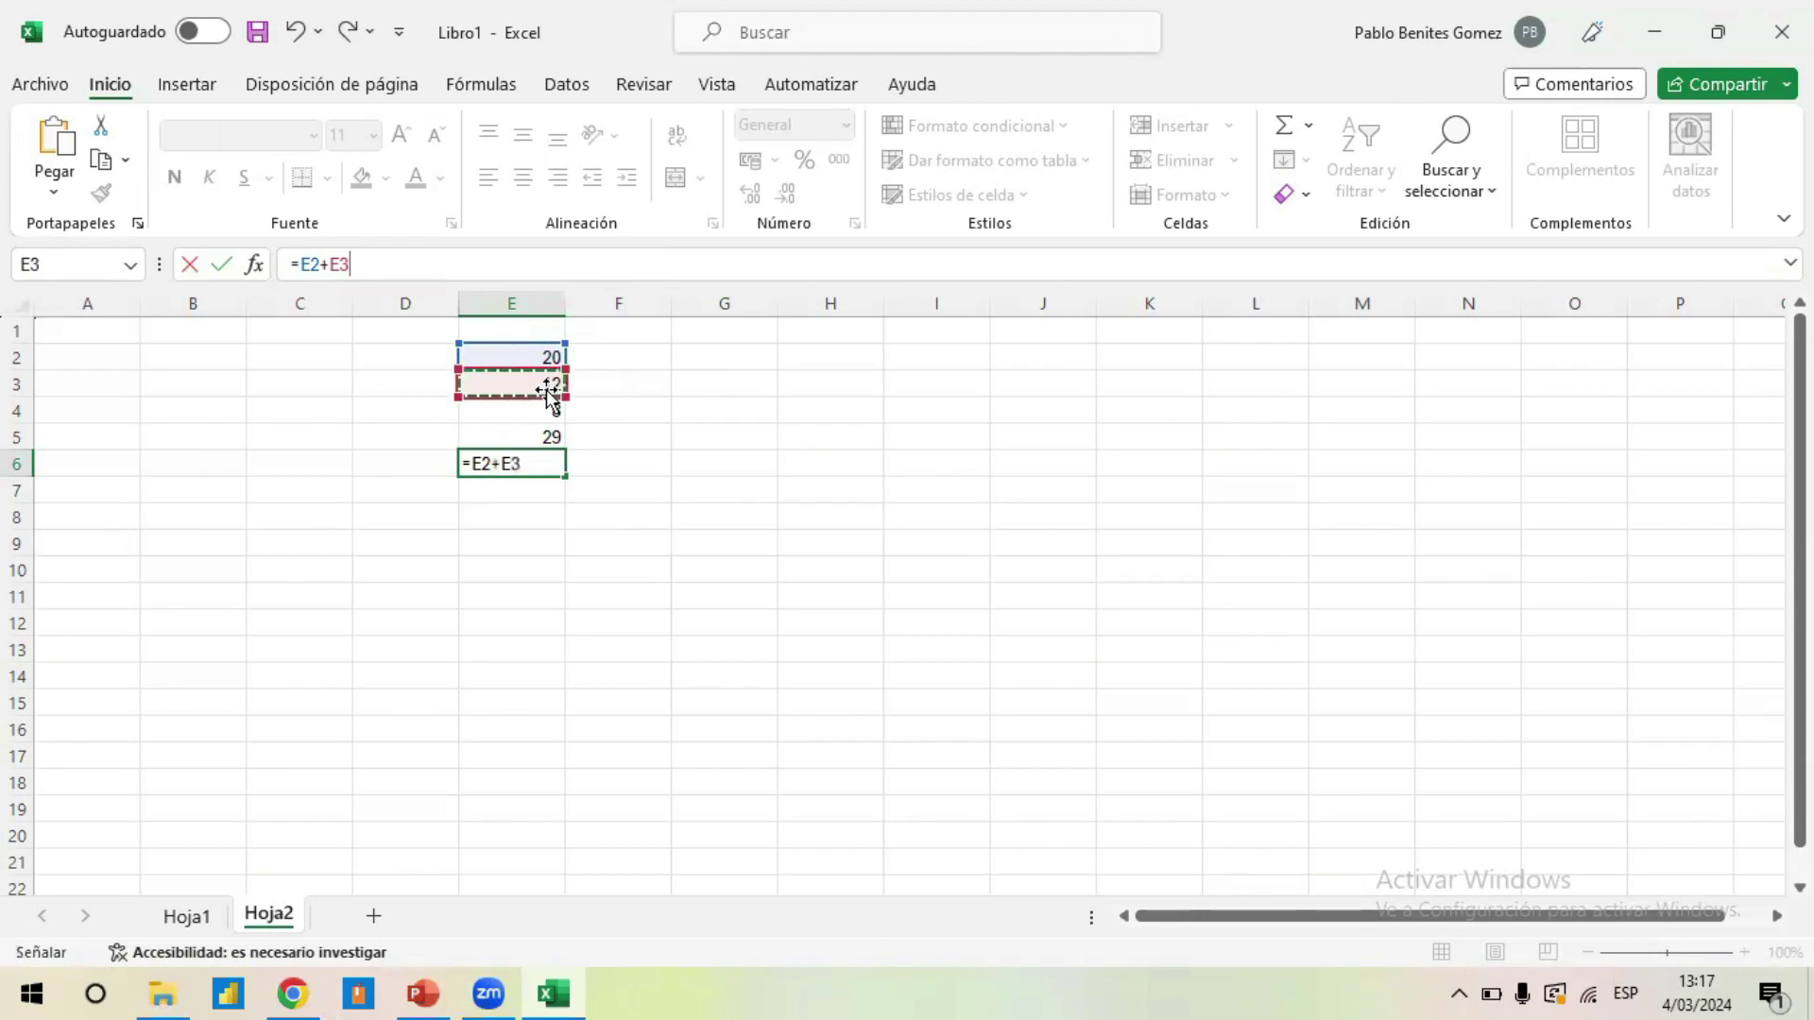
pyautogui.write('+')
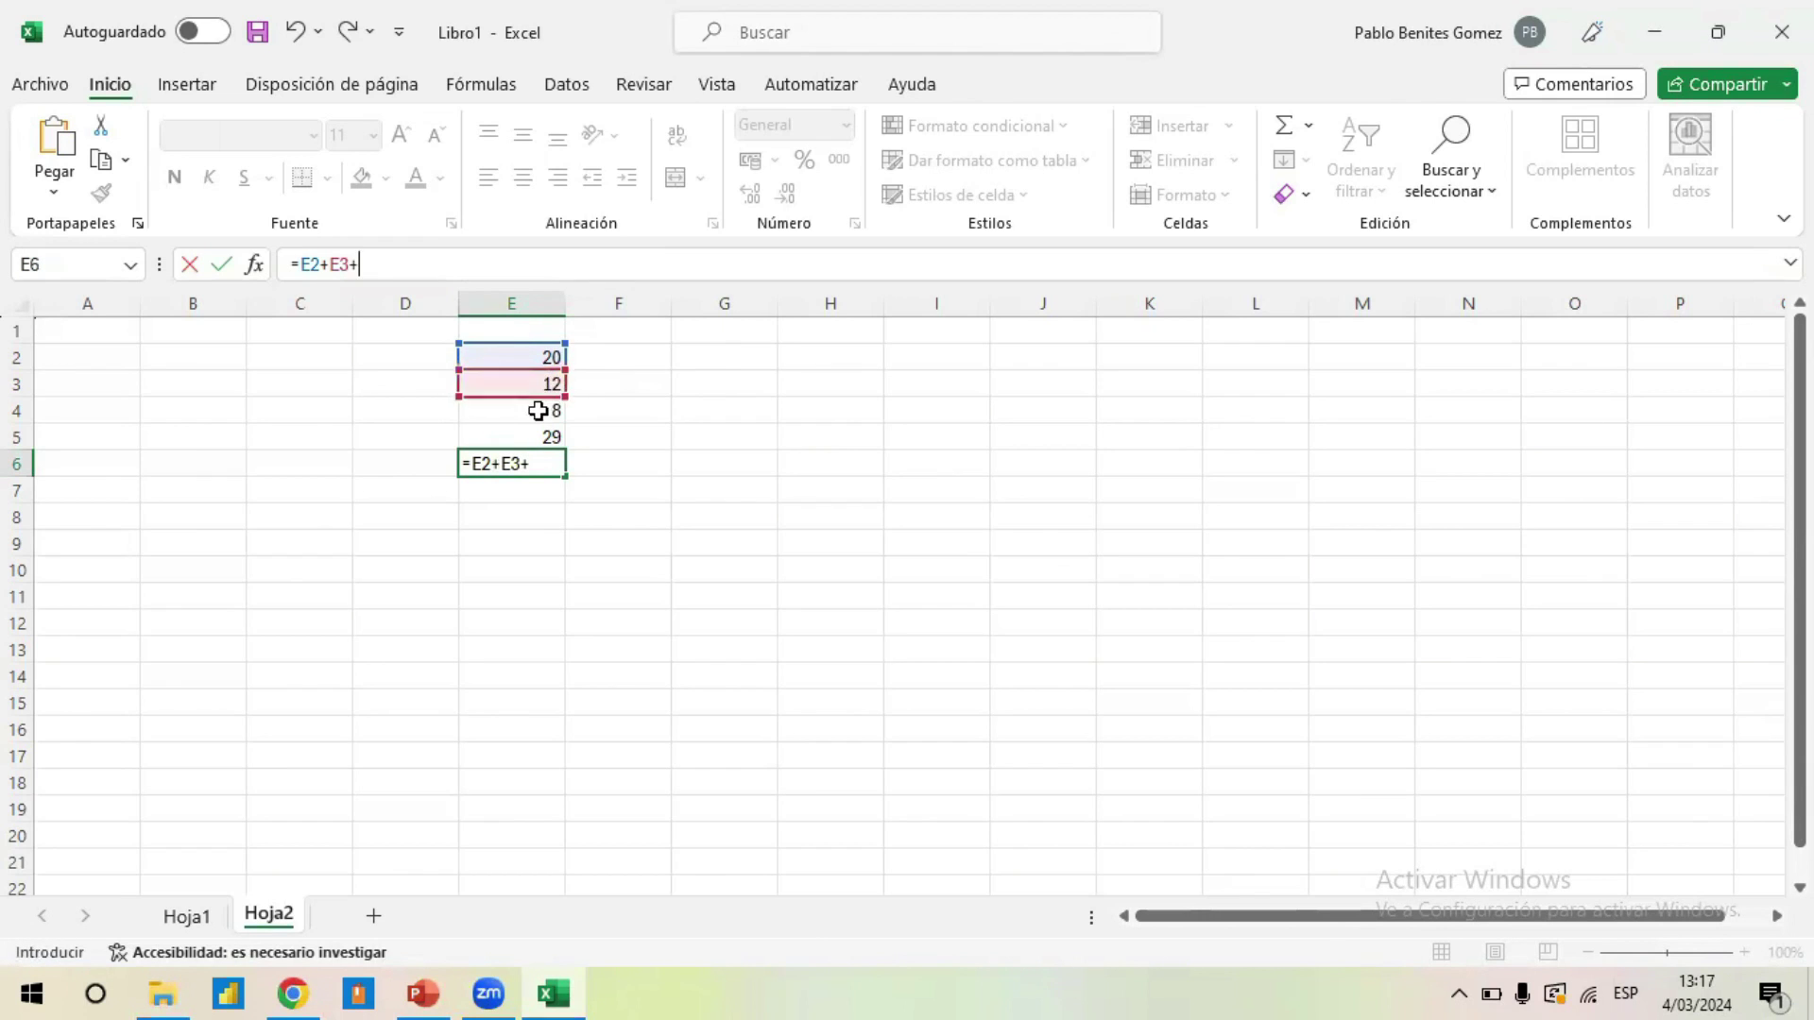
pyautogui.click(538, 411)
pyautogui.write('+')
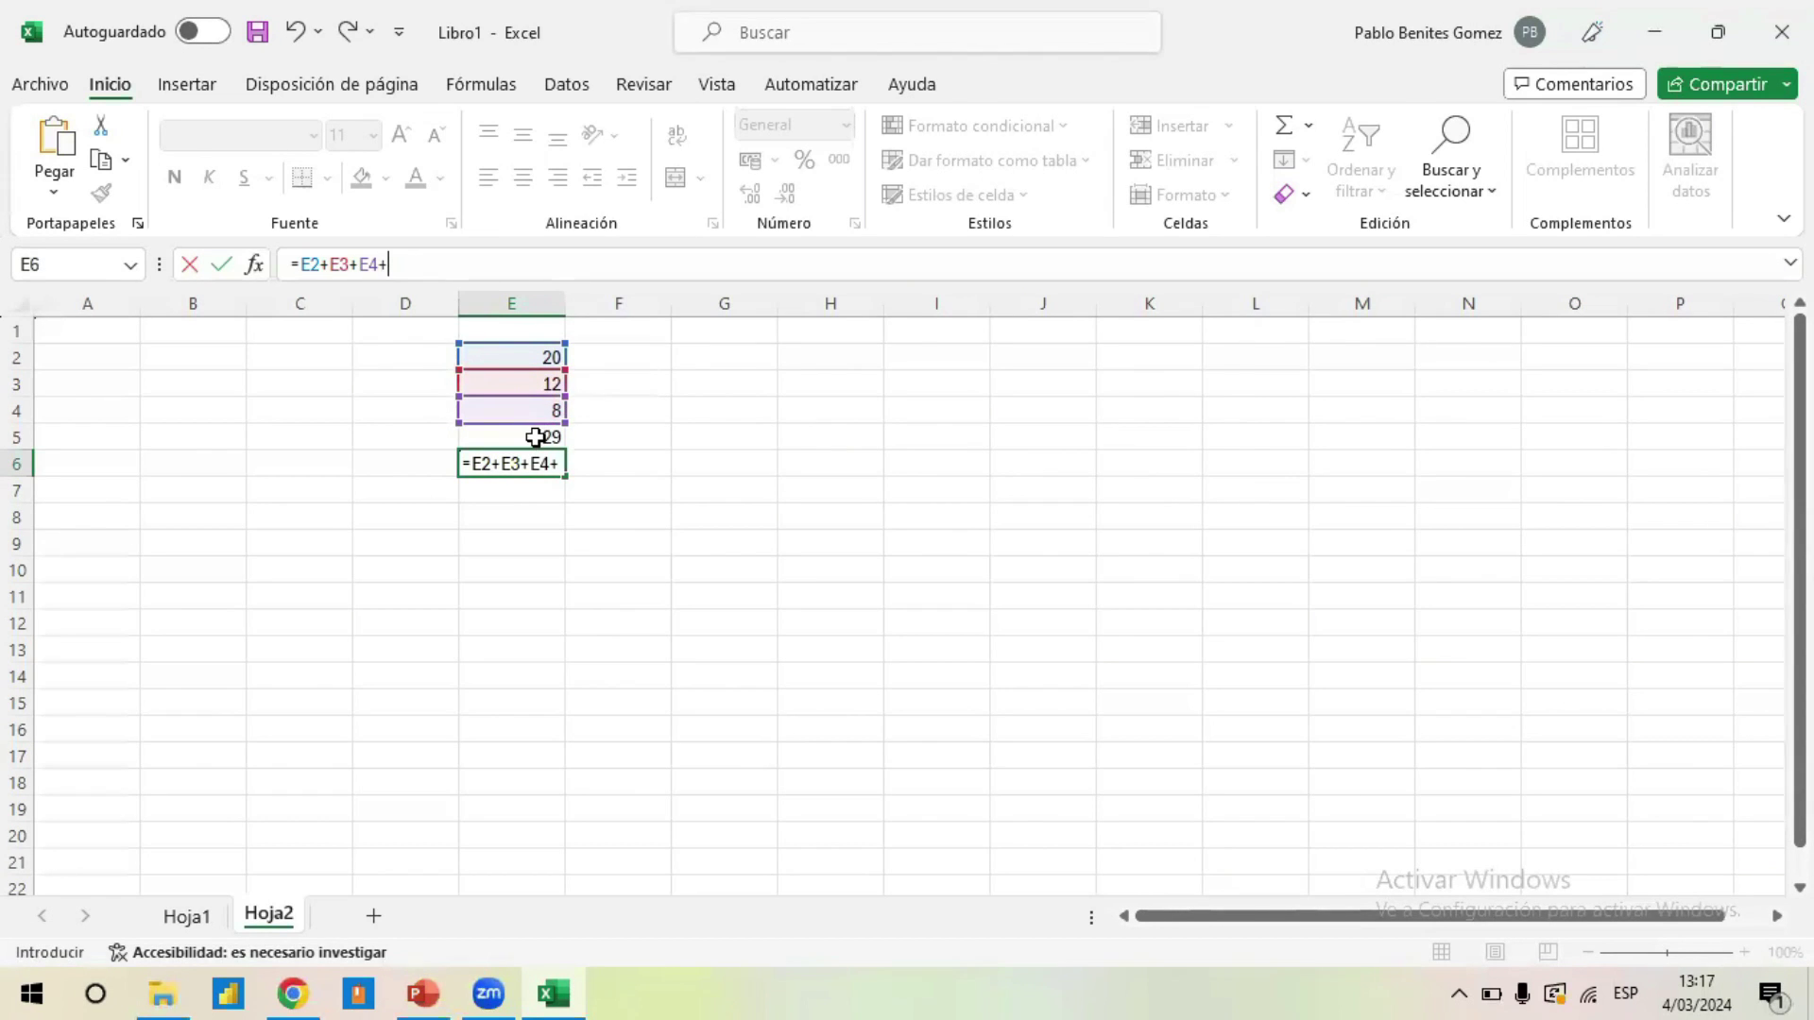
pyautogui.click(535, 437)
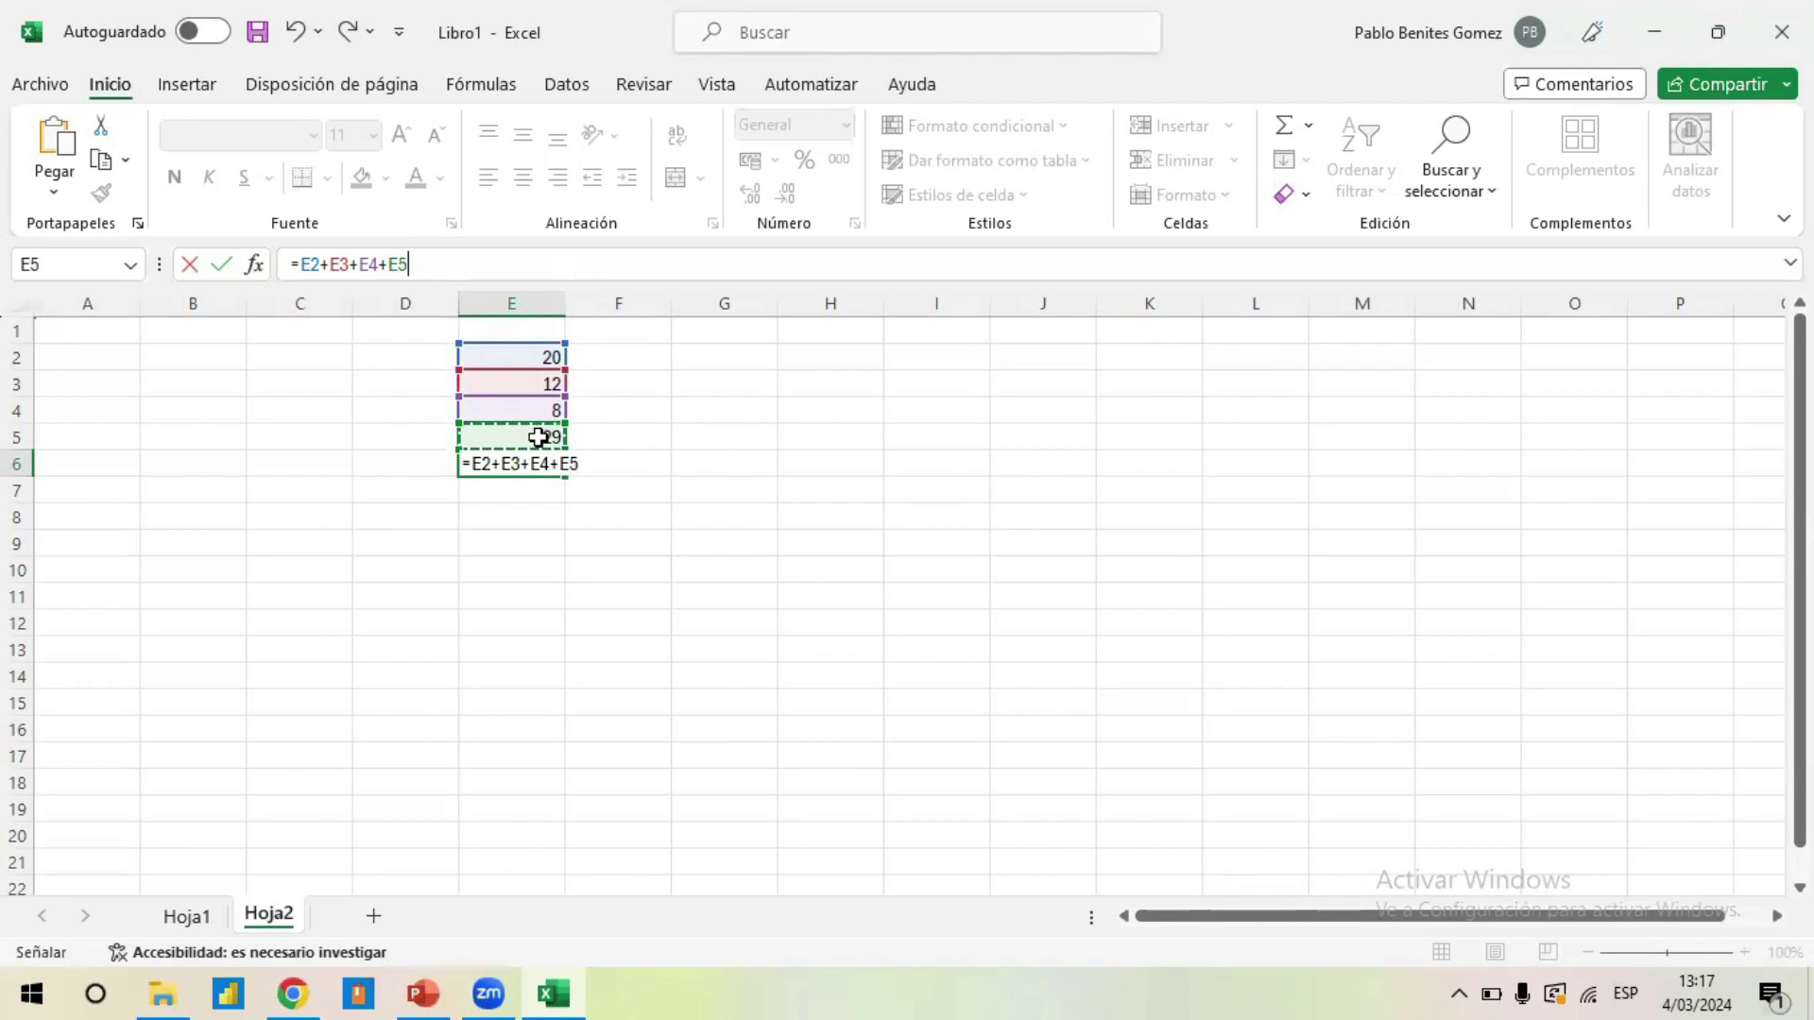
pyautogui.press('Return')
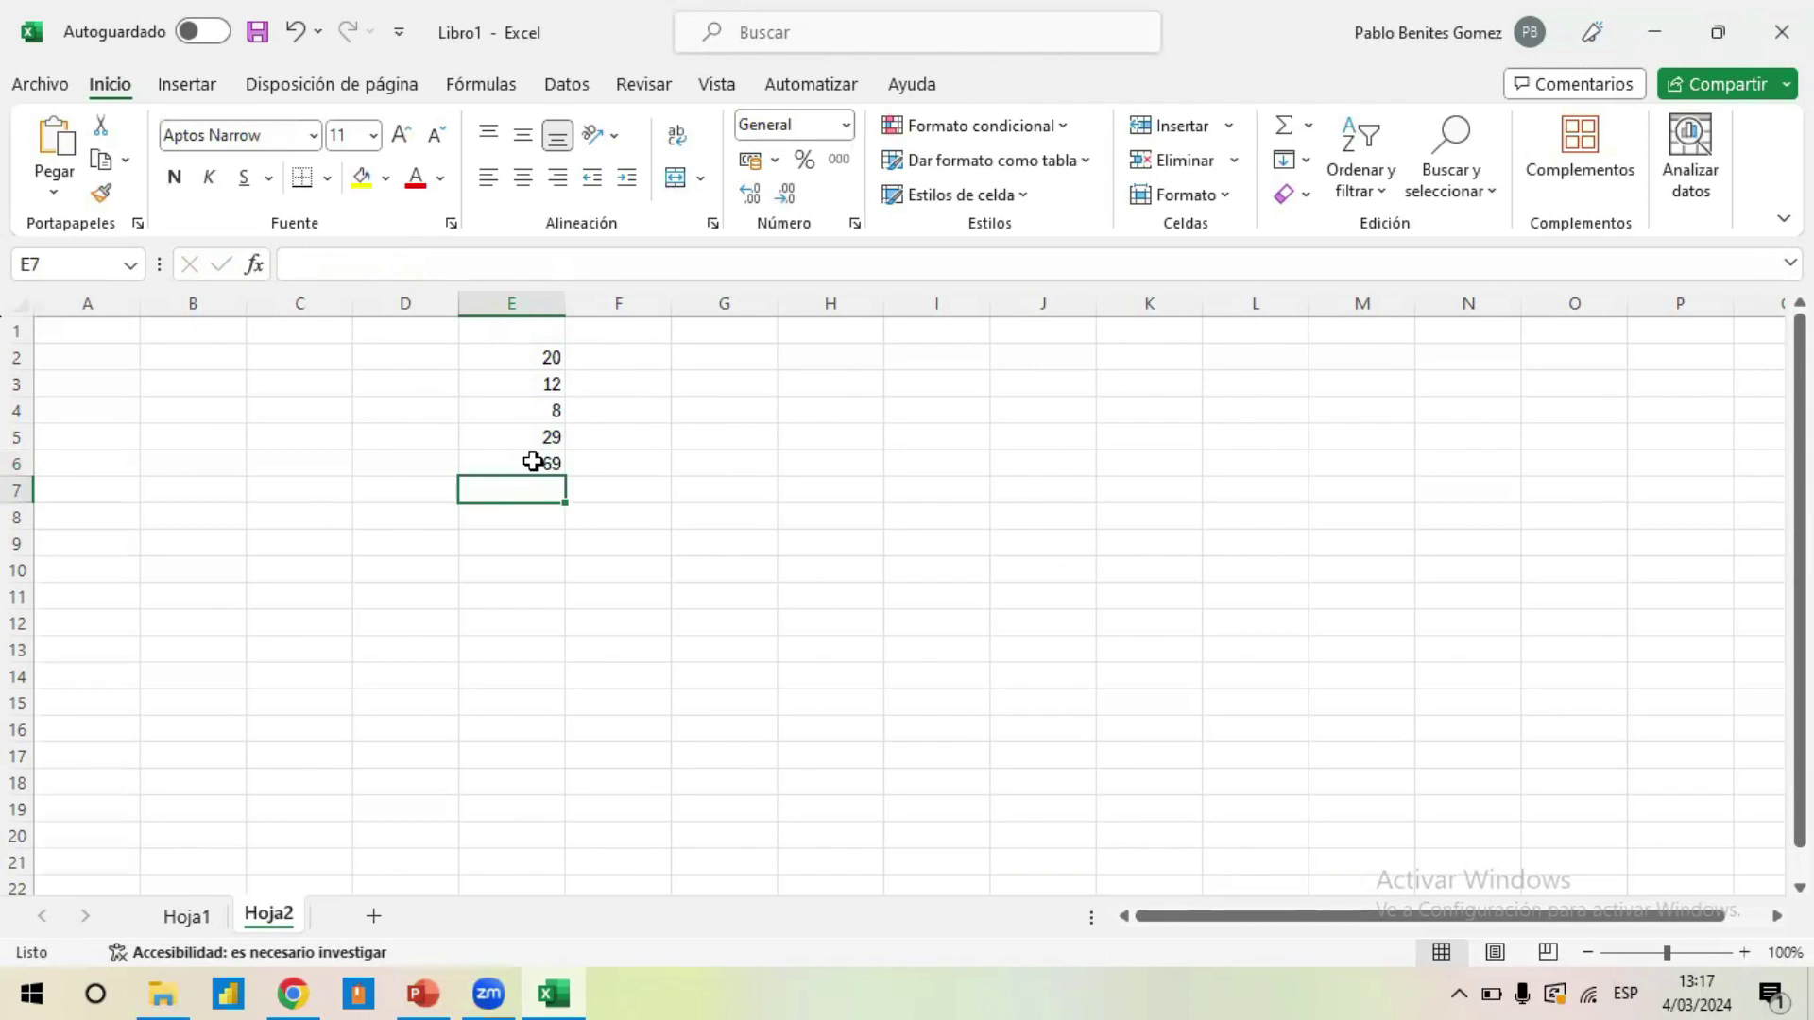
pyautogui.click(533, 461)
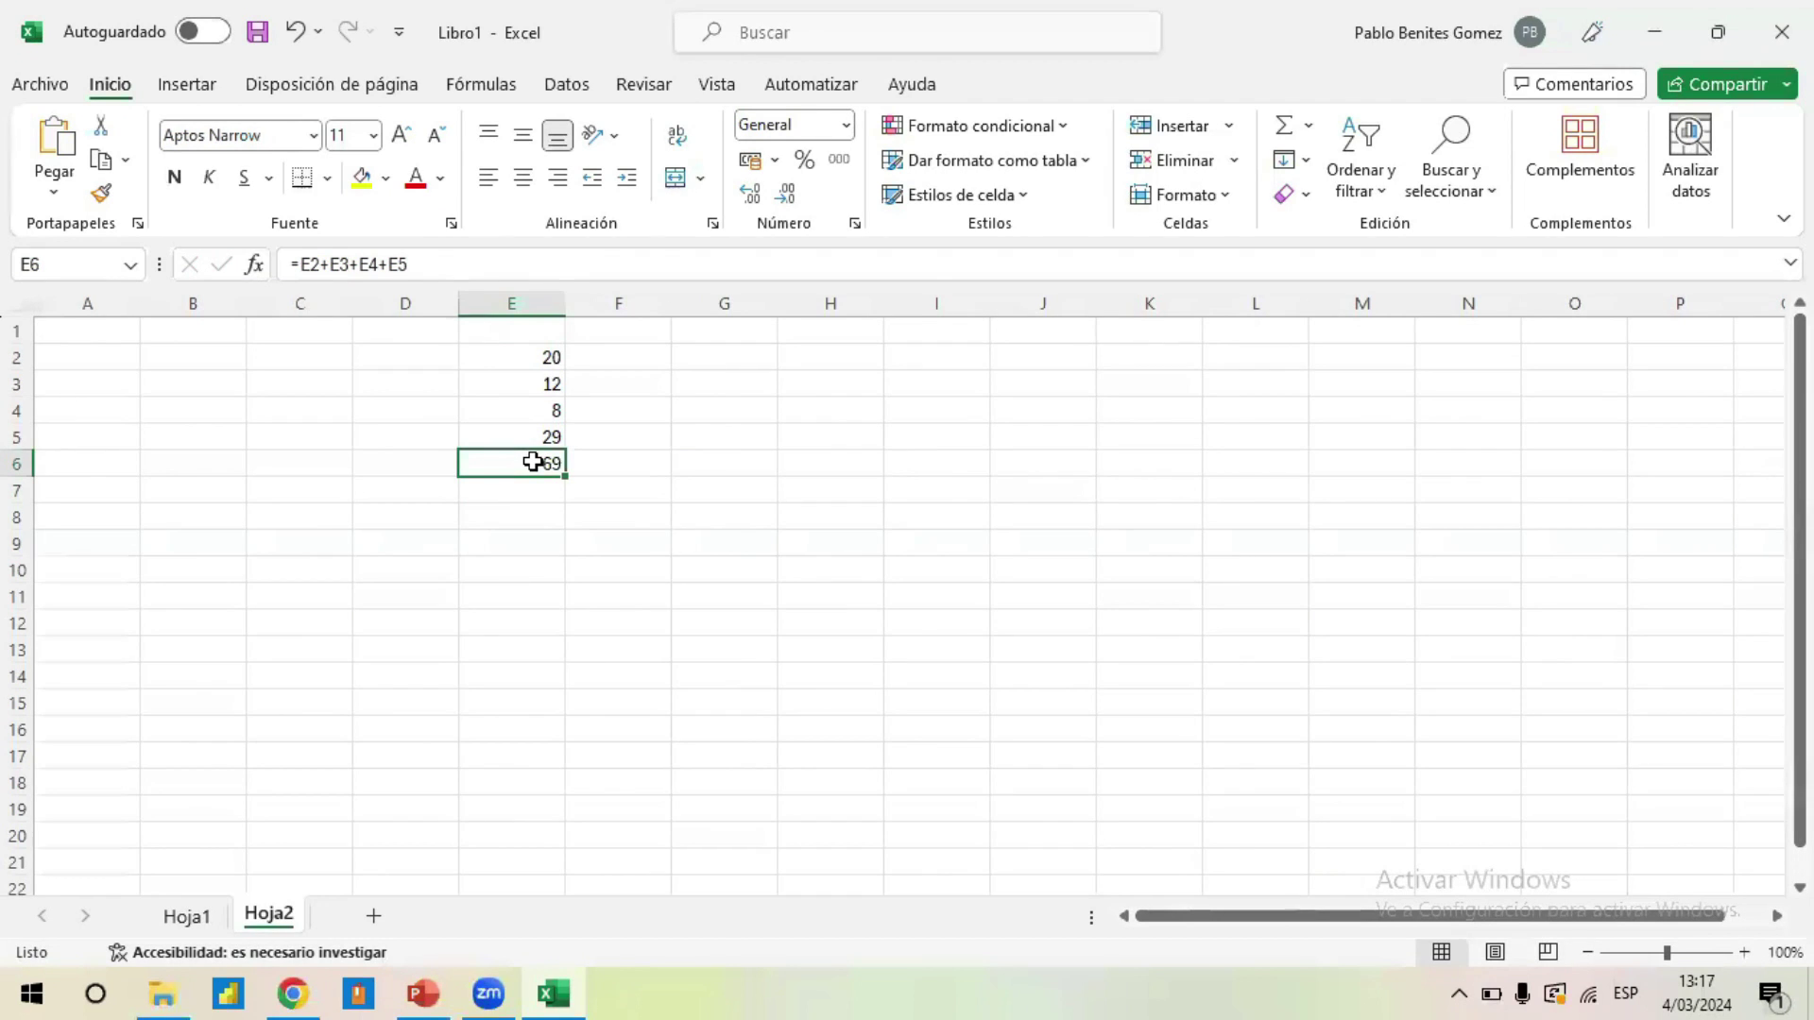
# - Enter =SUMA(E2:E5) in cell F6 via the autocomplete list, giving 69
pyautogui.doubleClick(608, 465)
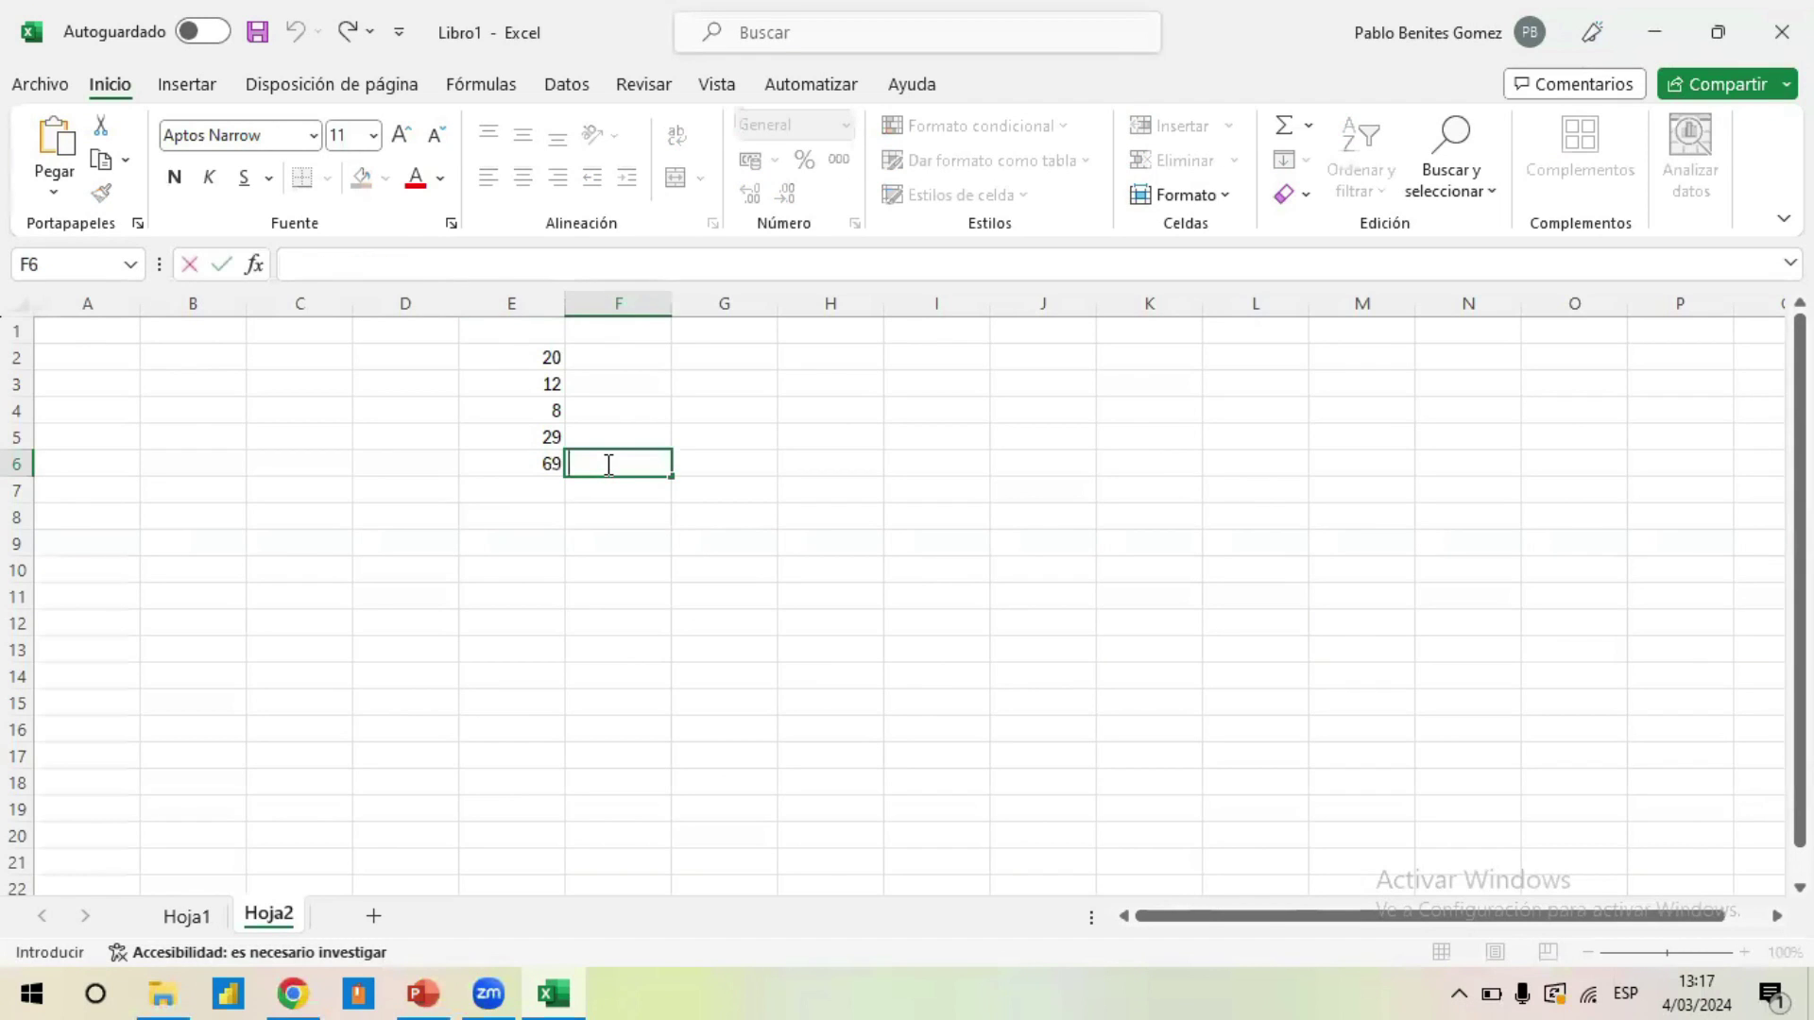
pyautogui.write('=')
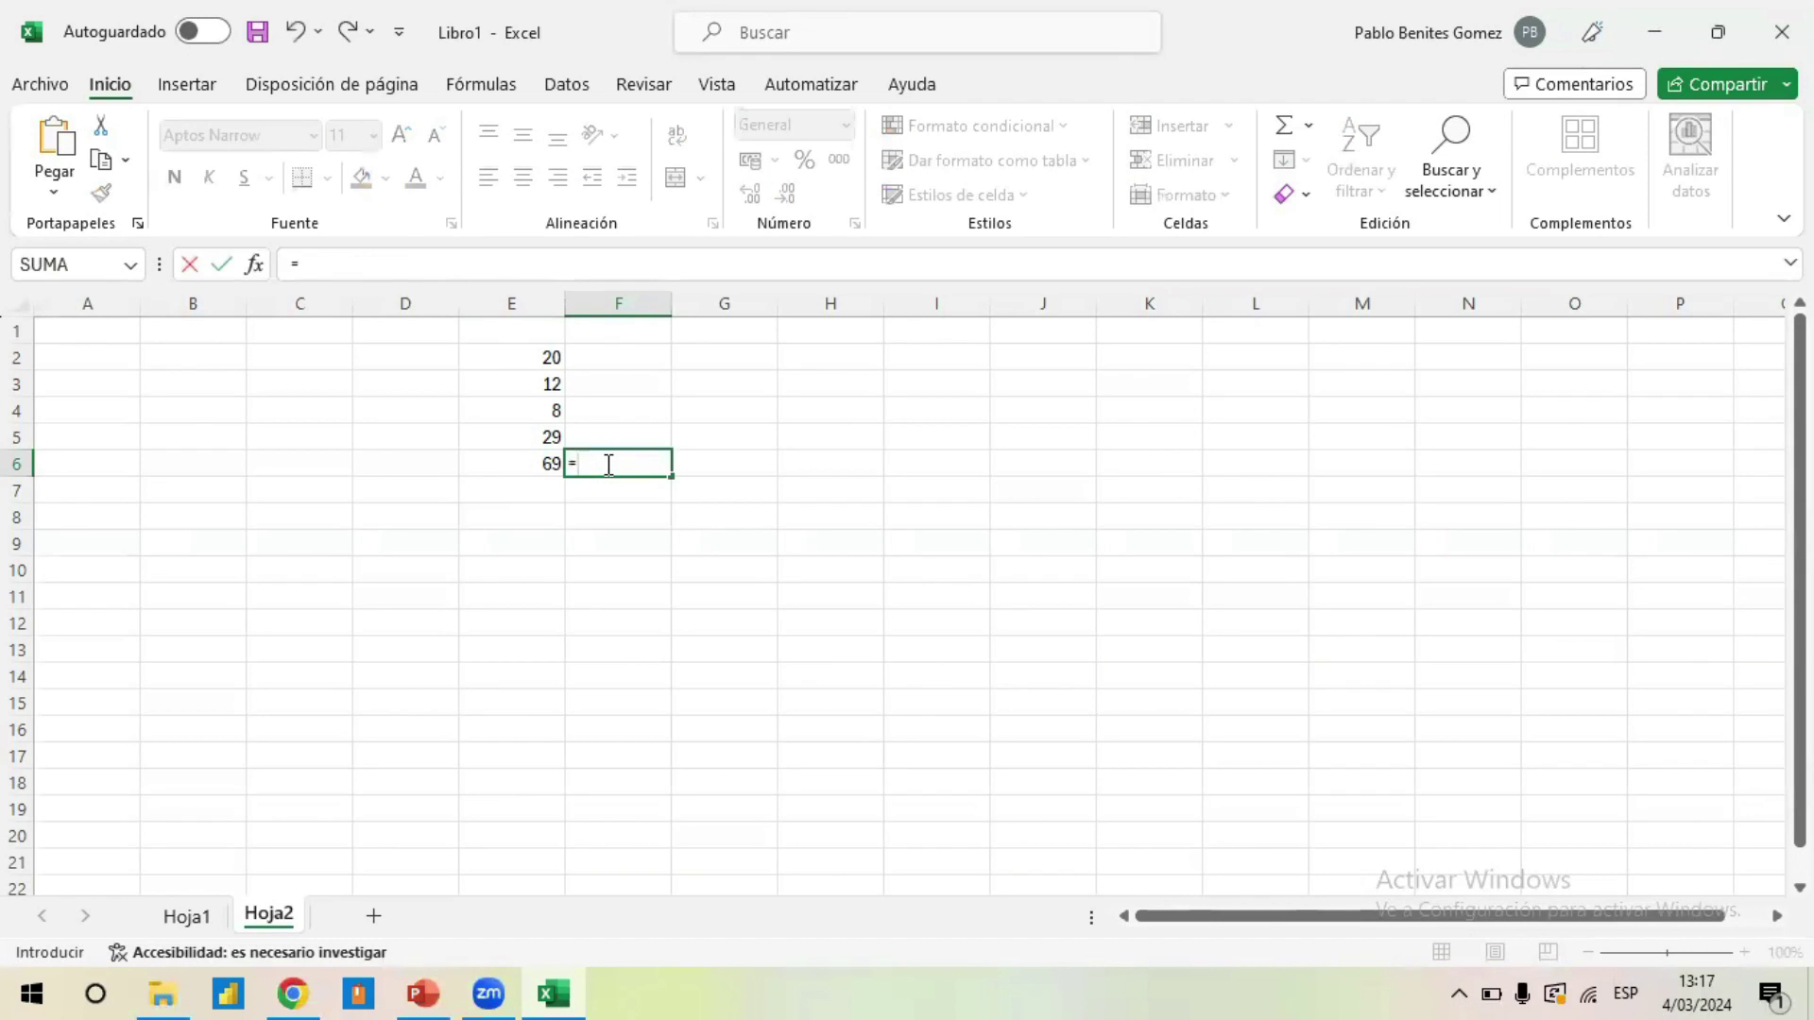
pyautogui.write('sum')
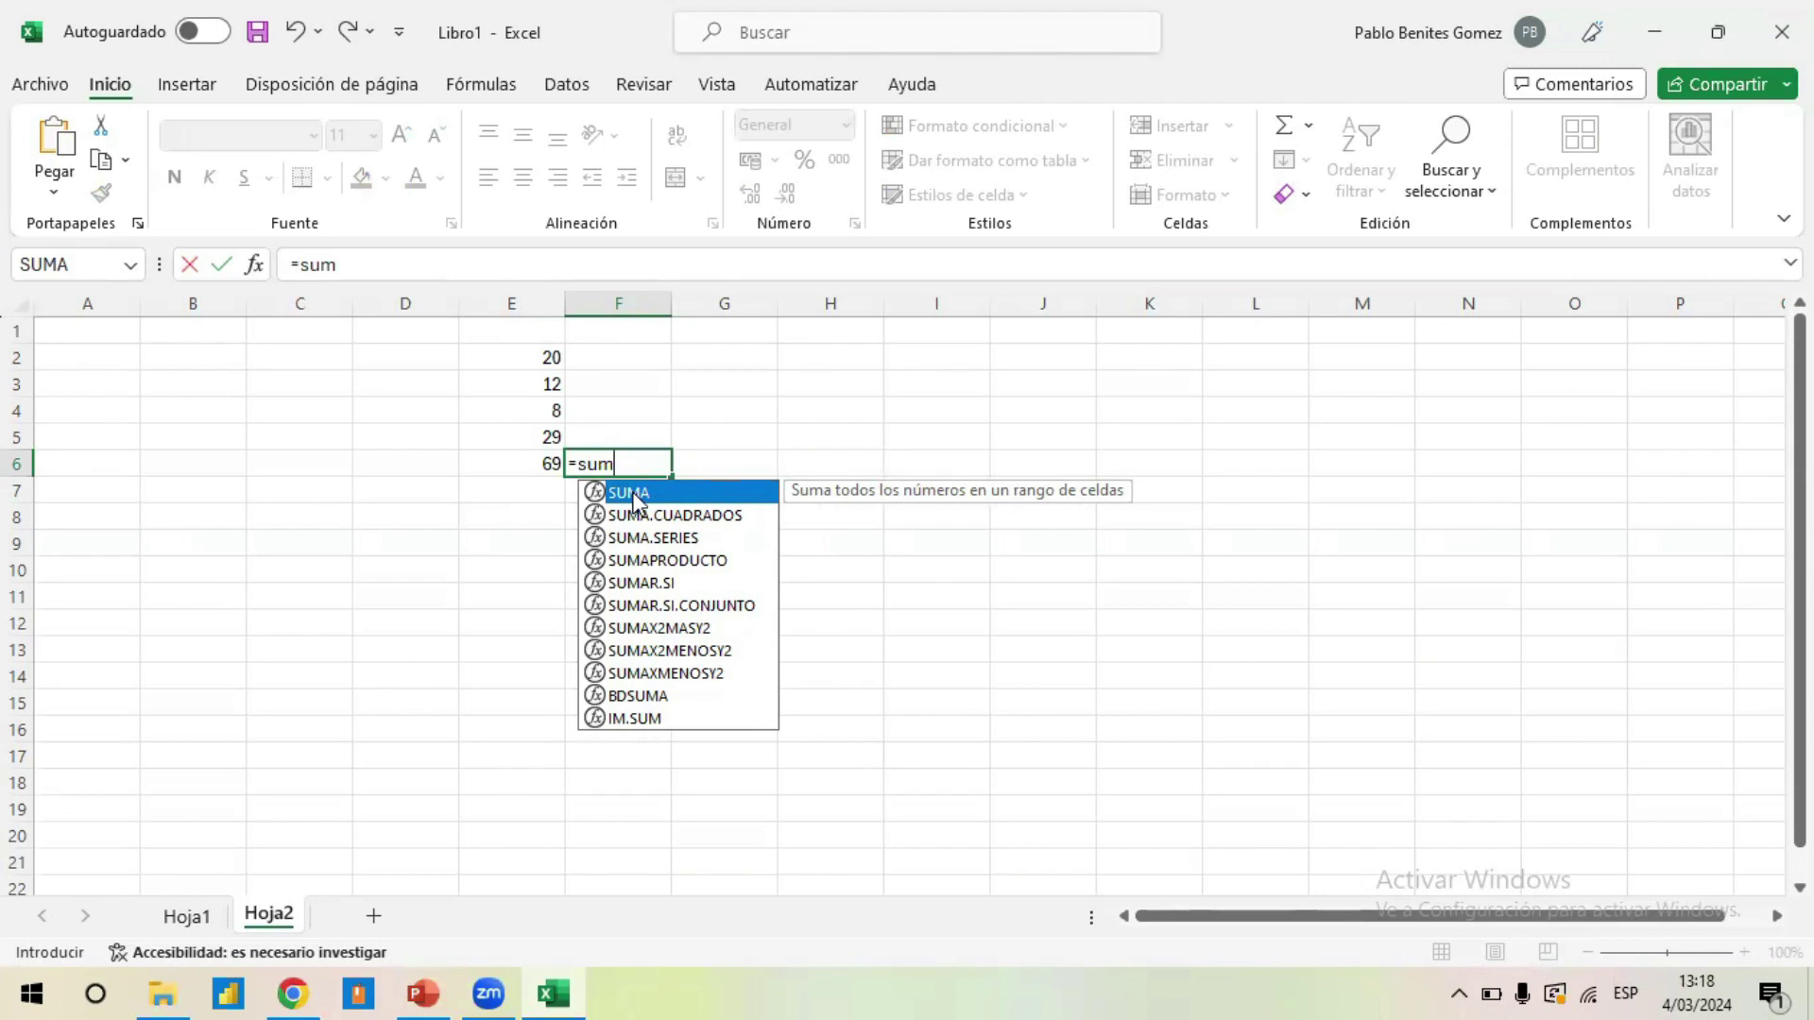
pyautogui.doubleClick(631, 495)
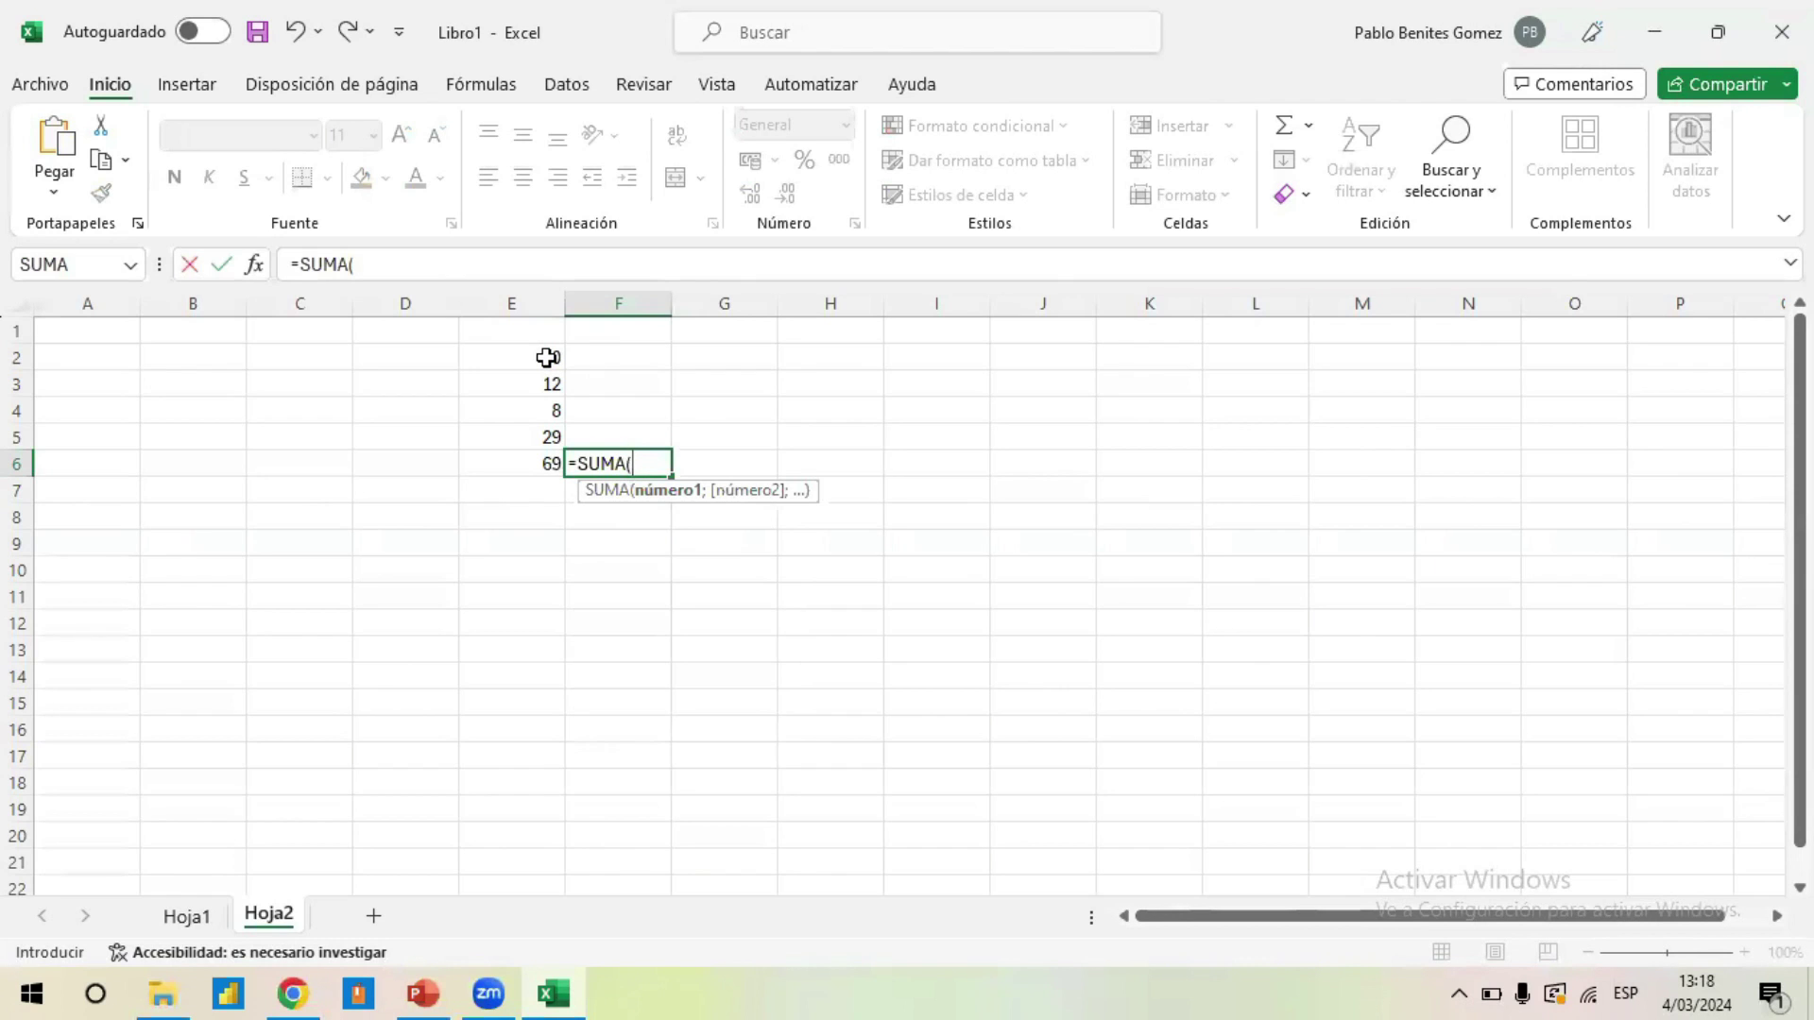
pyautogui.moveTo(546, 357); pyautogui.dragTo(536, 437)
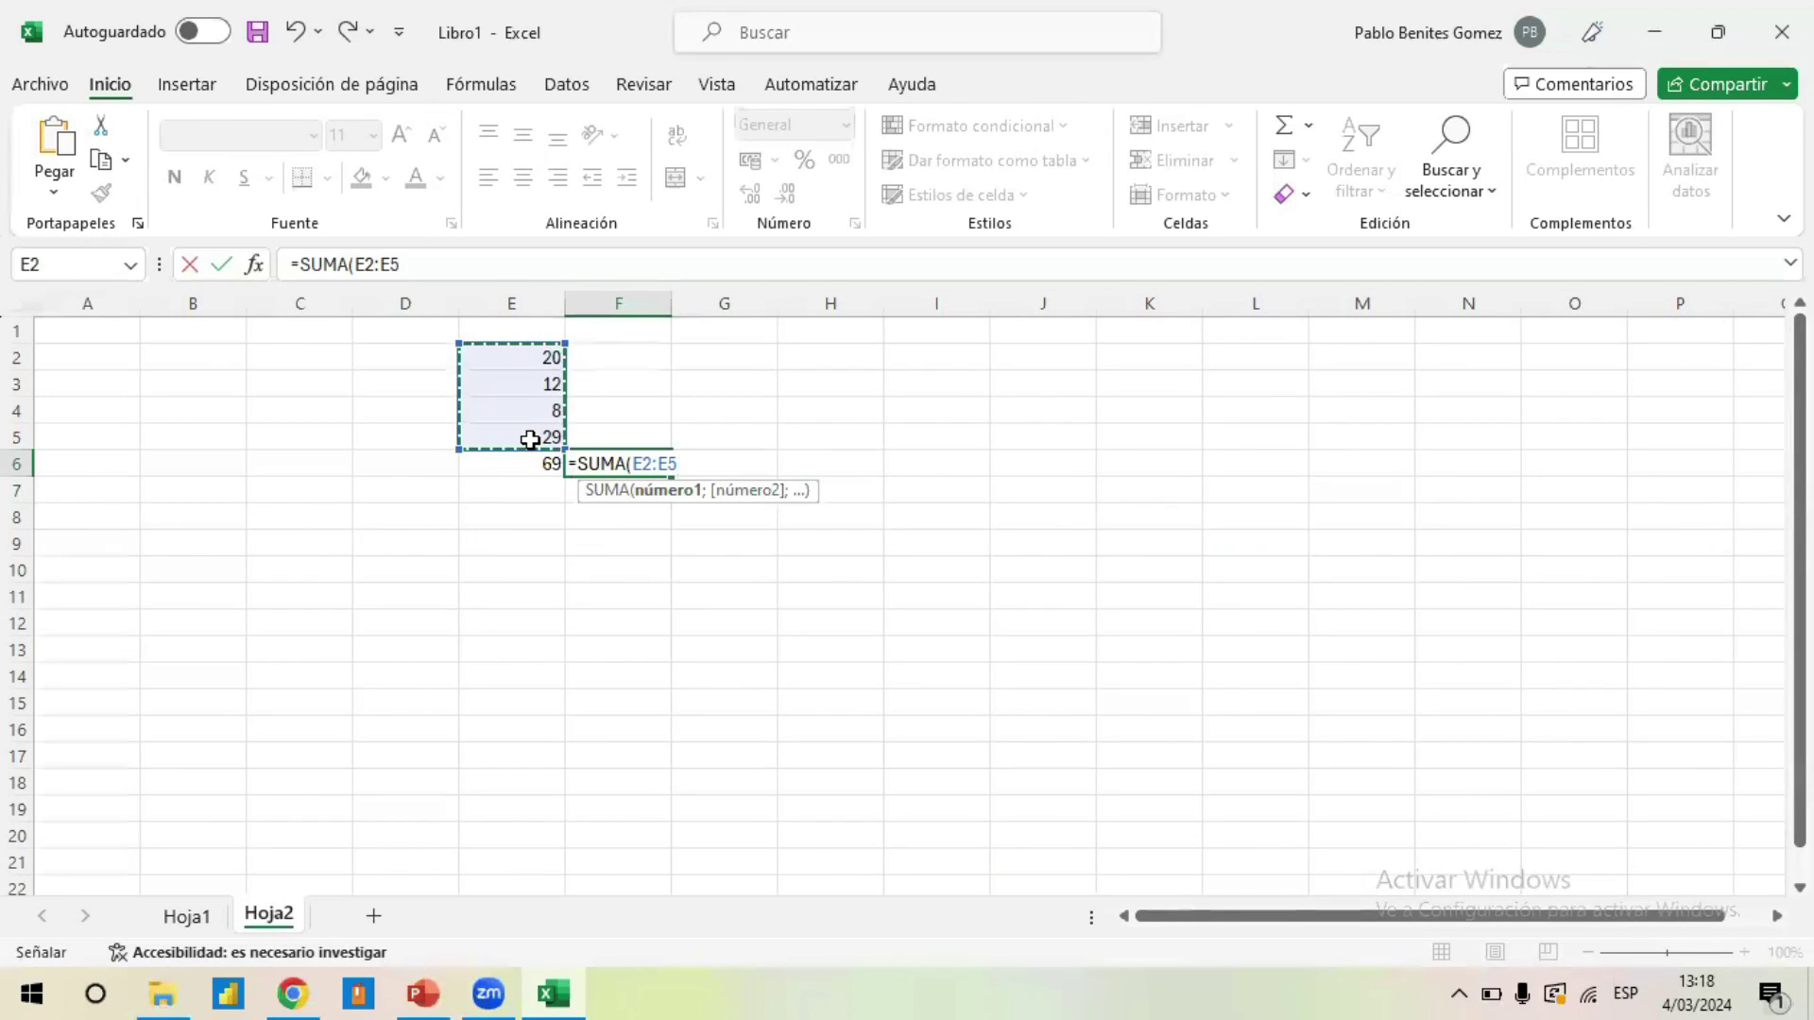
pyautogui.press('Return')
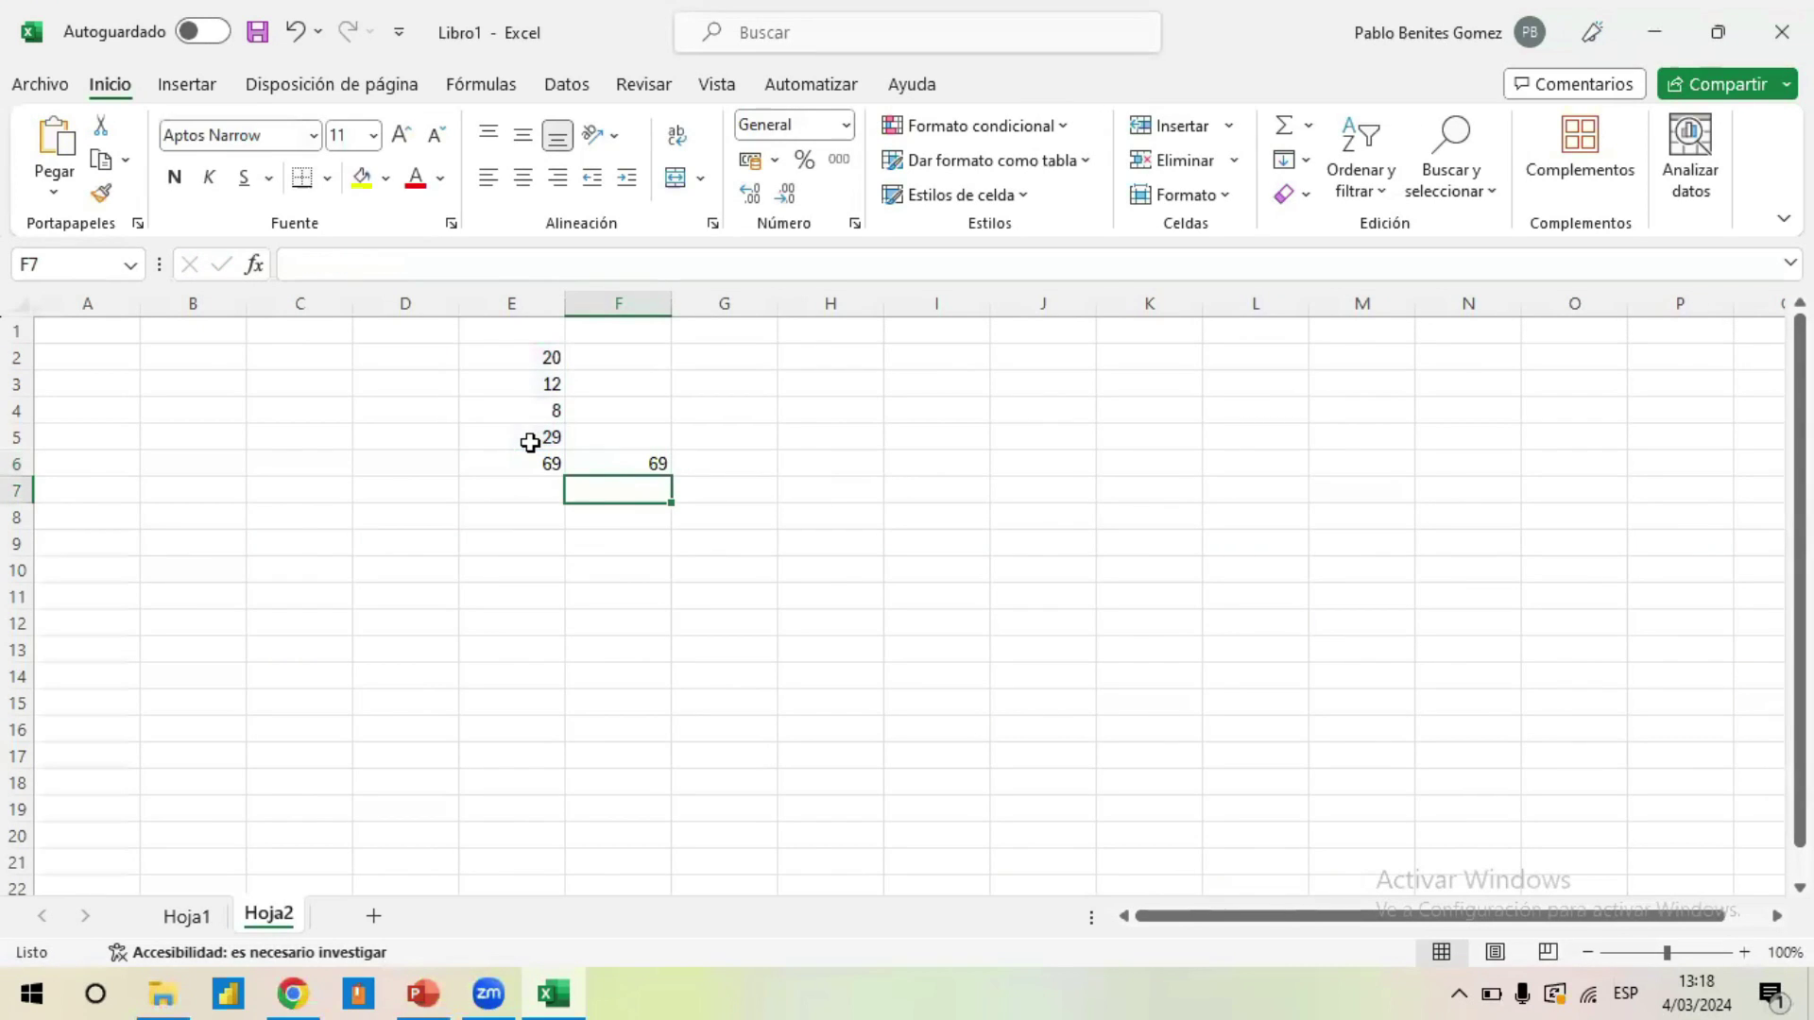
# - Compare the formulas in F6 and E6, leaving both at 69, and review the E2:E5 selection
pyautogui.click(605, 463)
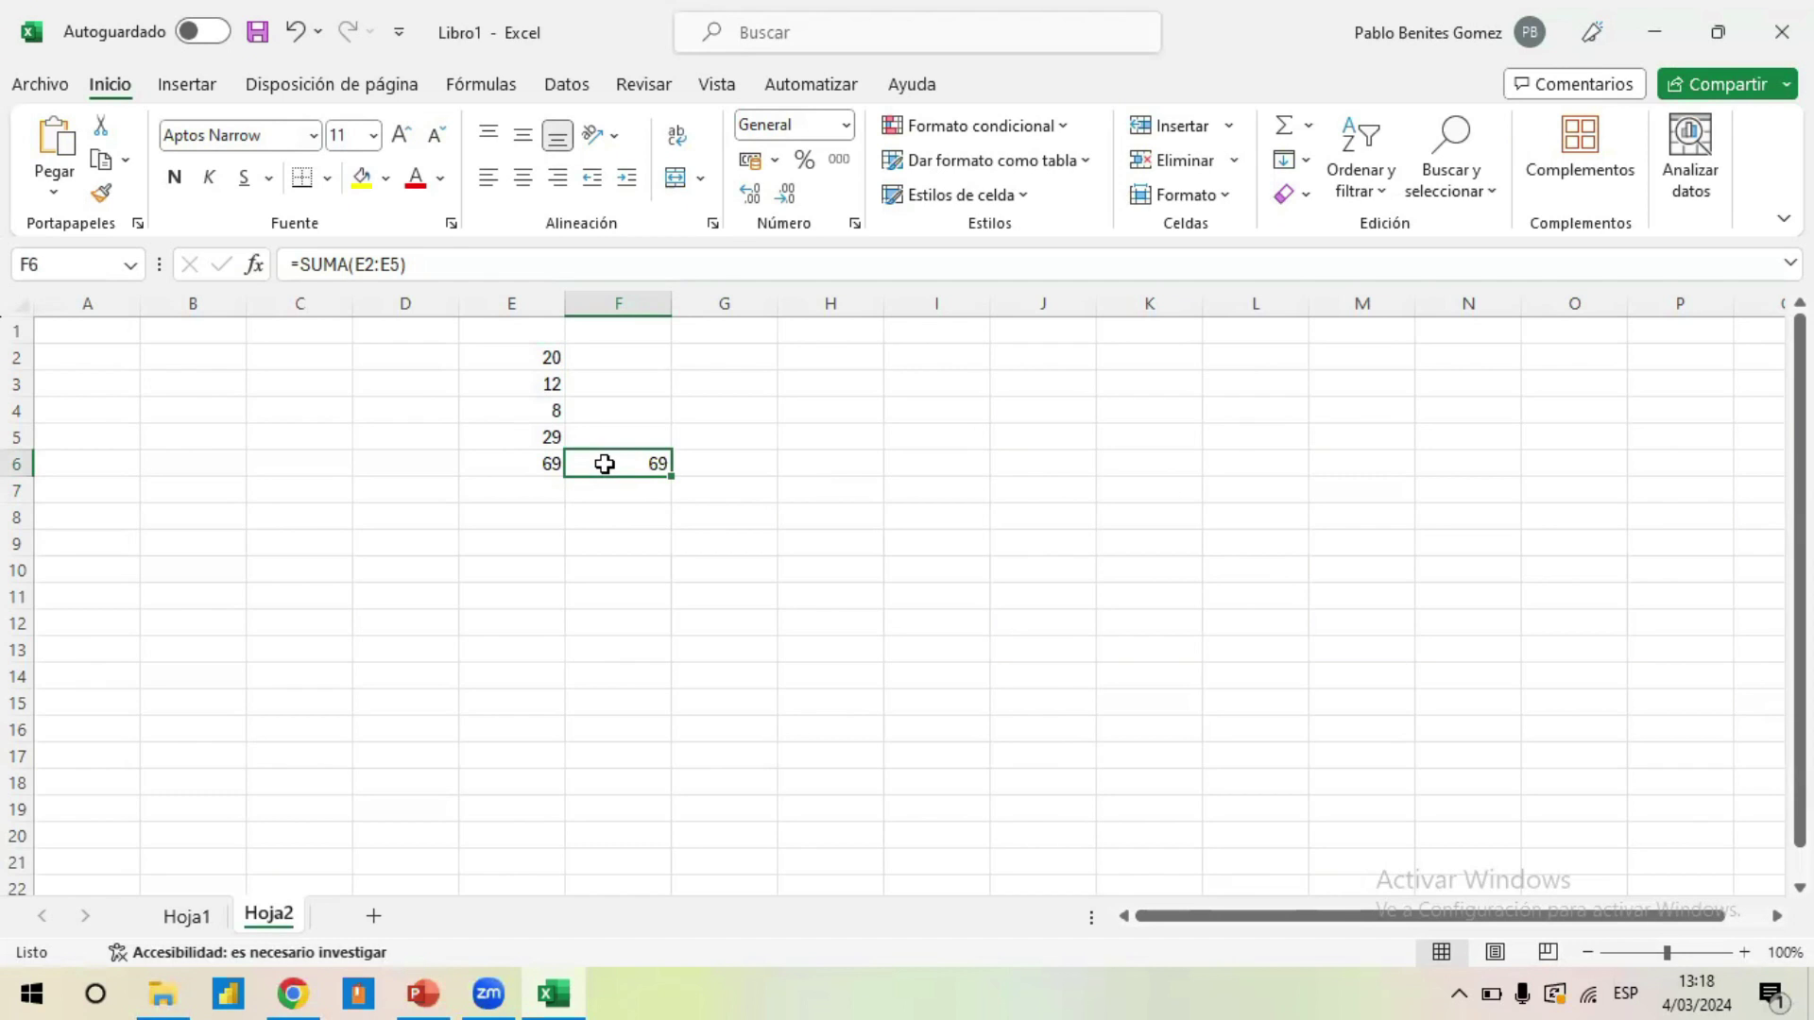
pyautogui.click(510, 456)
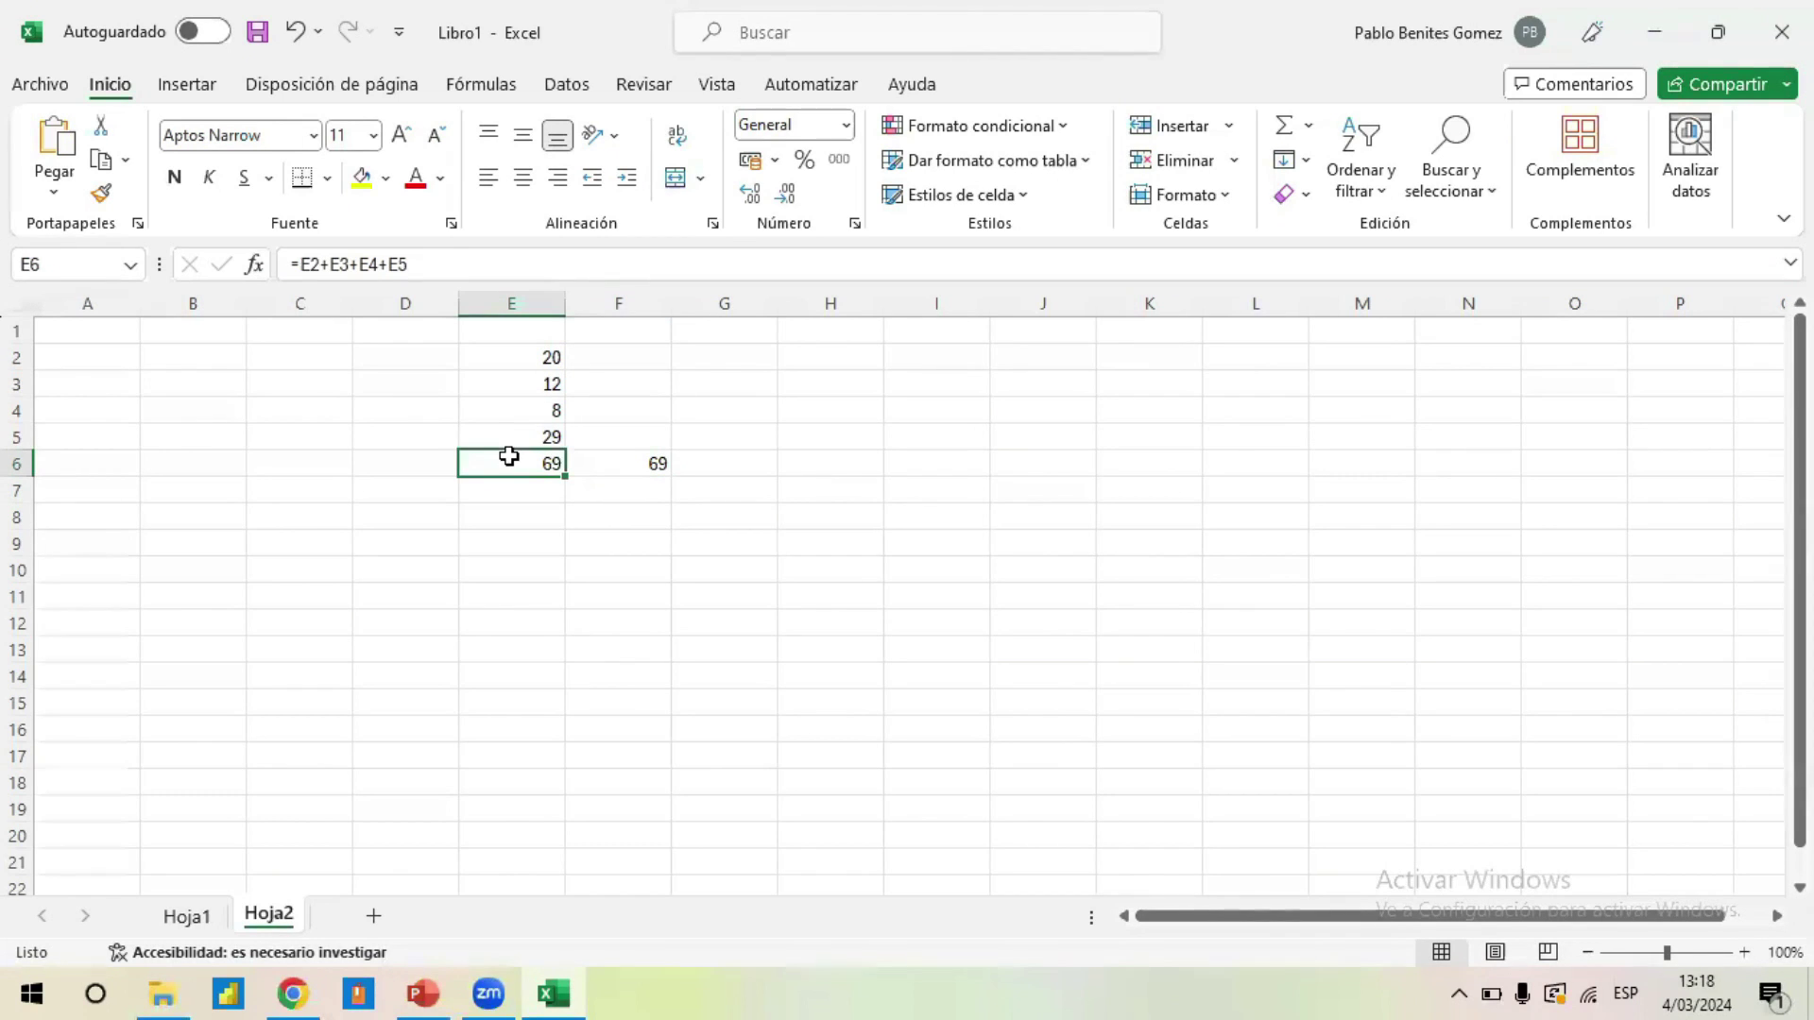
pyautogui.click(385, 264)
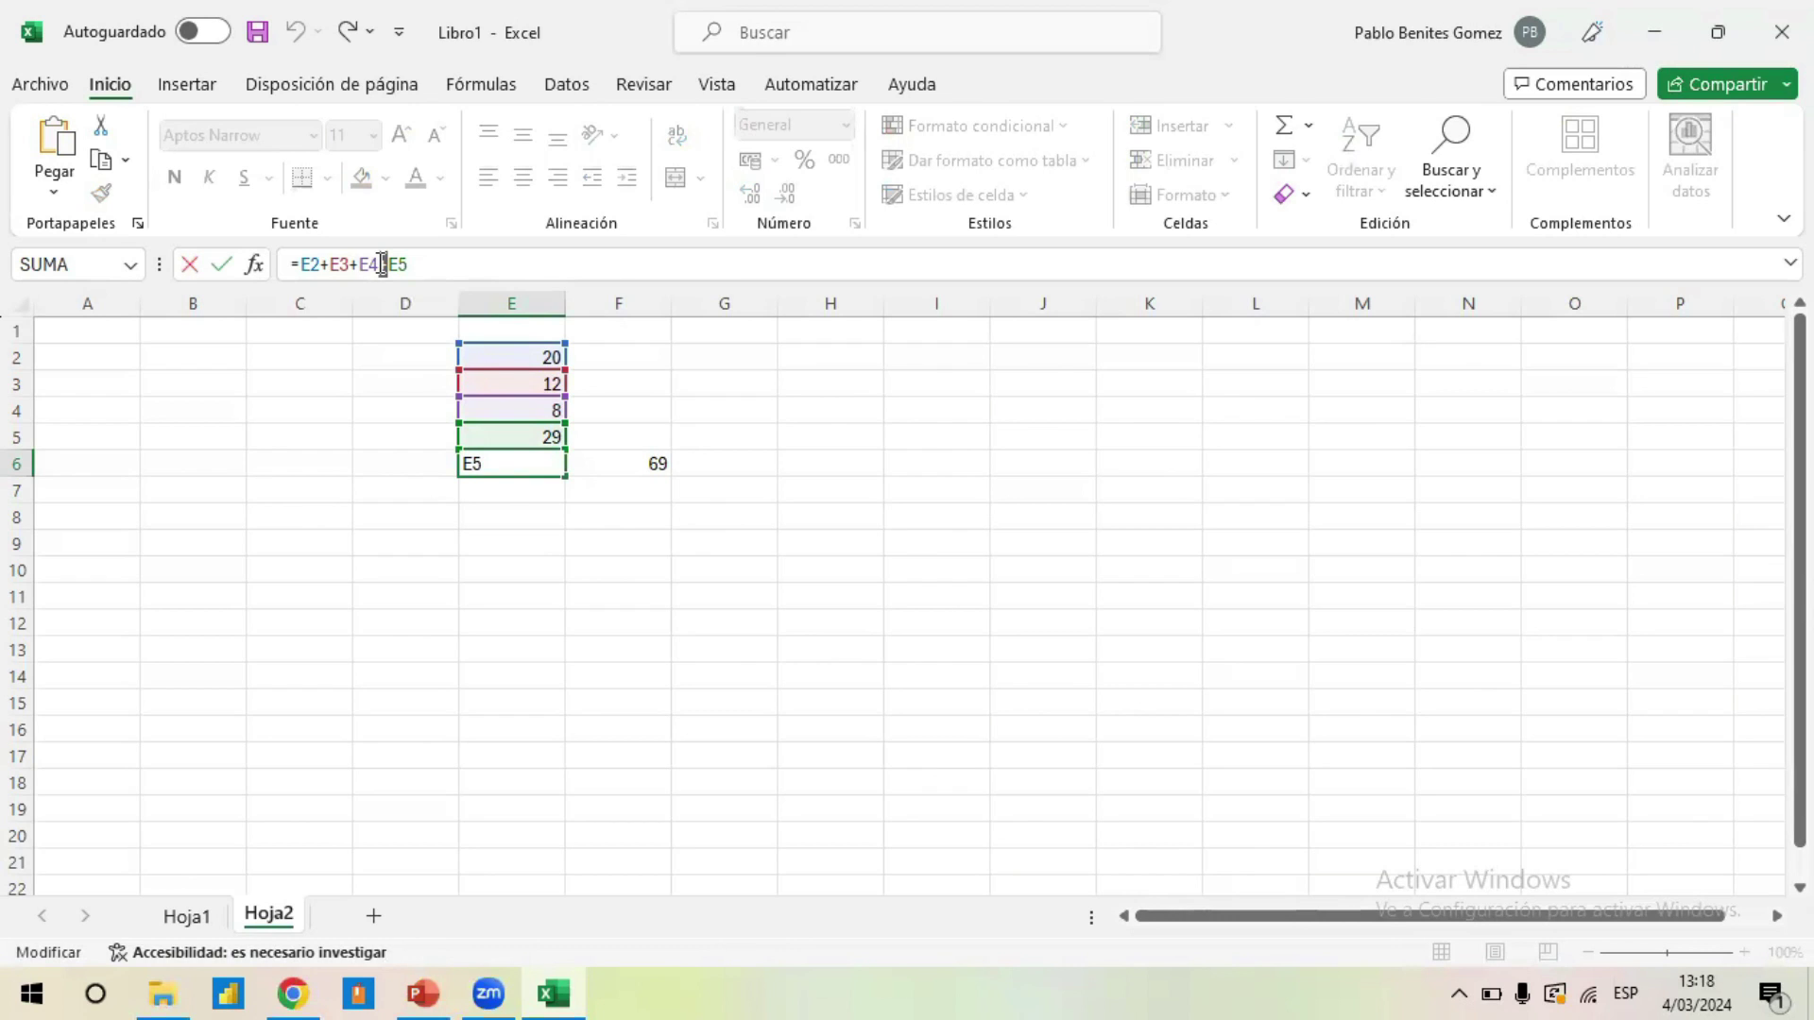
pyautogui.click(703, 459)
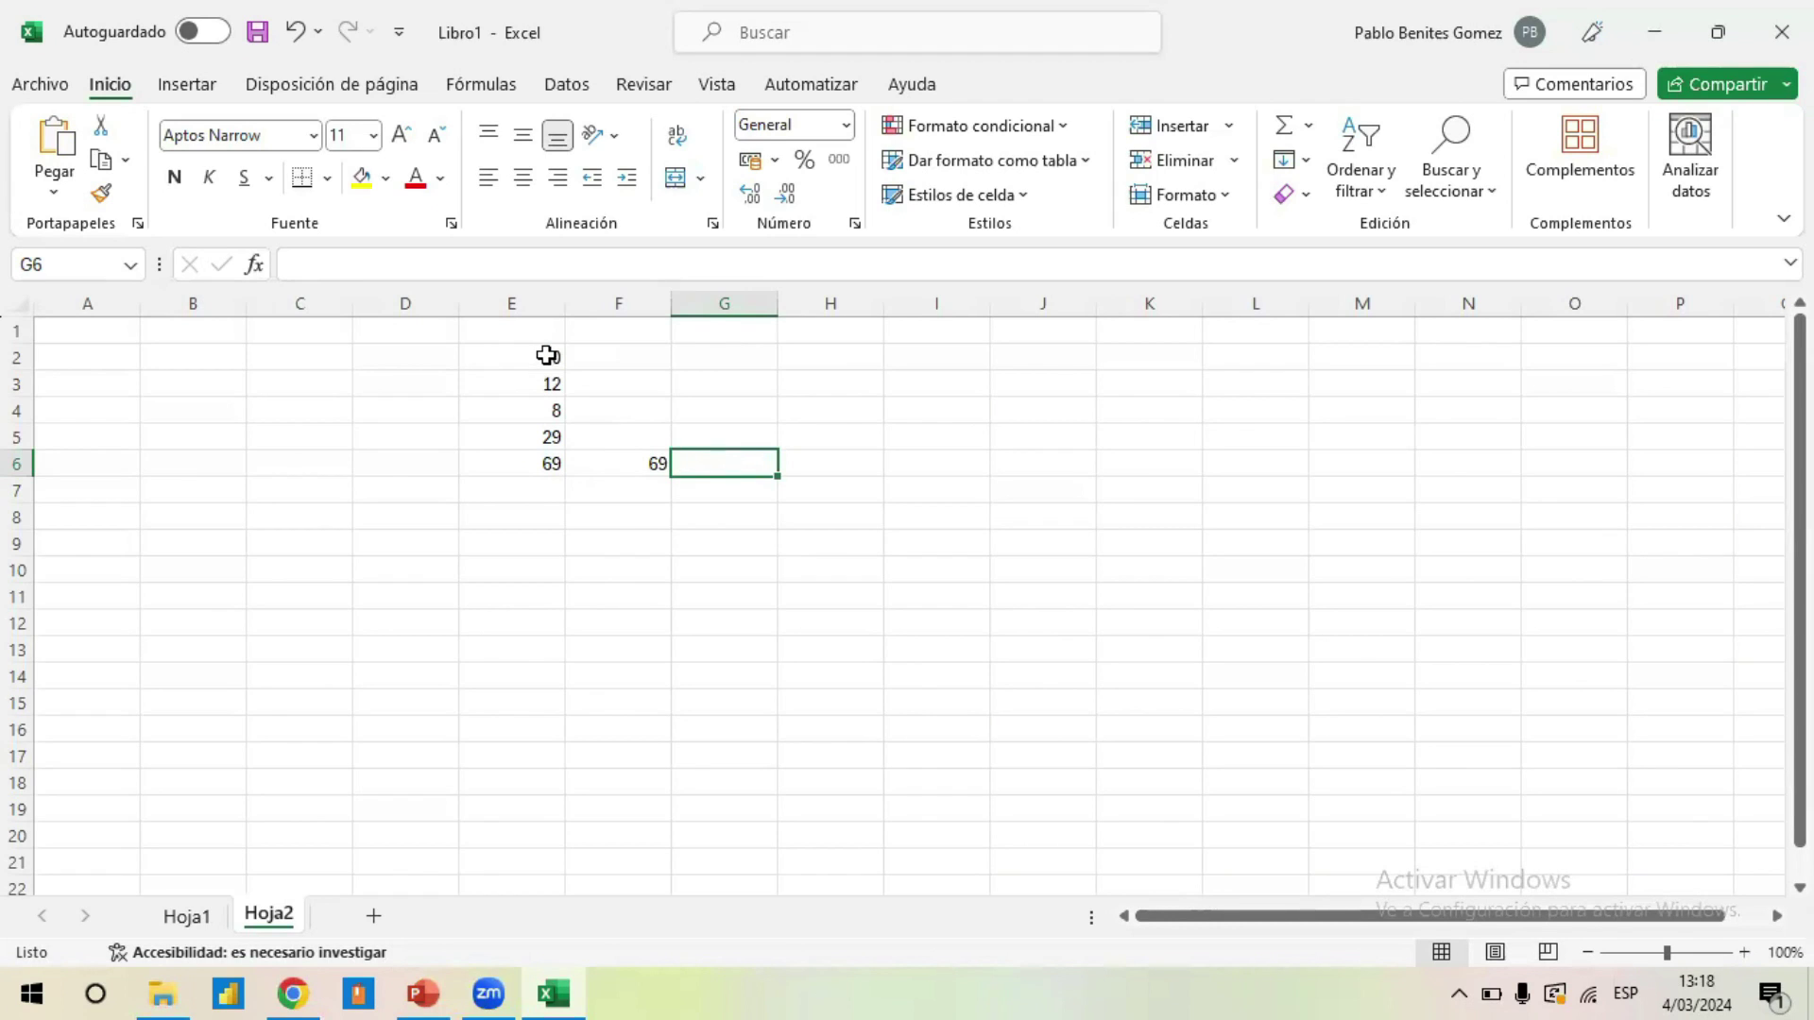
pyautogui.moveTo(547, 355); pyautogui.dragTo(537, 434)
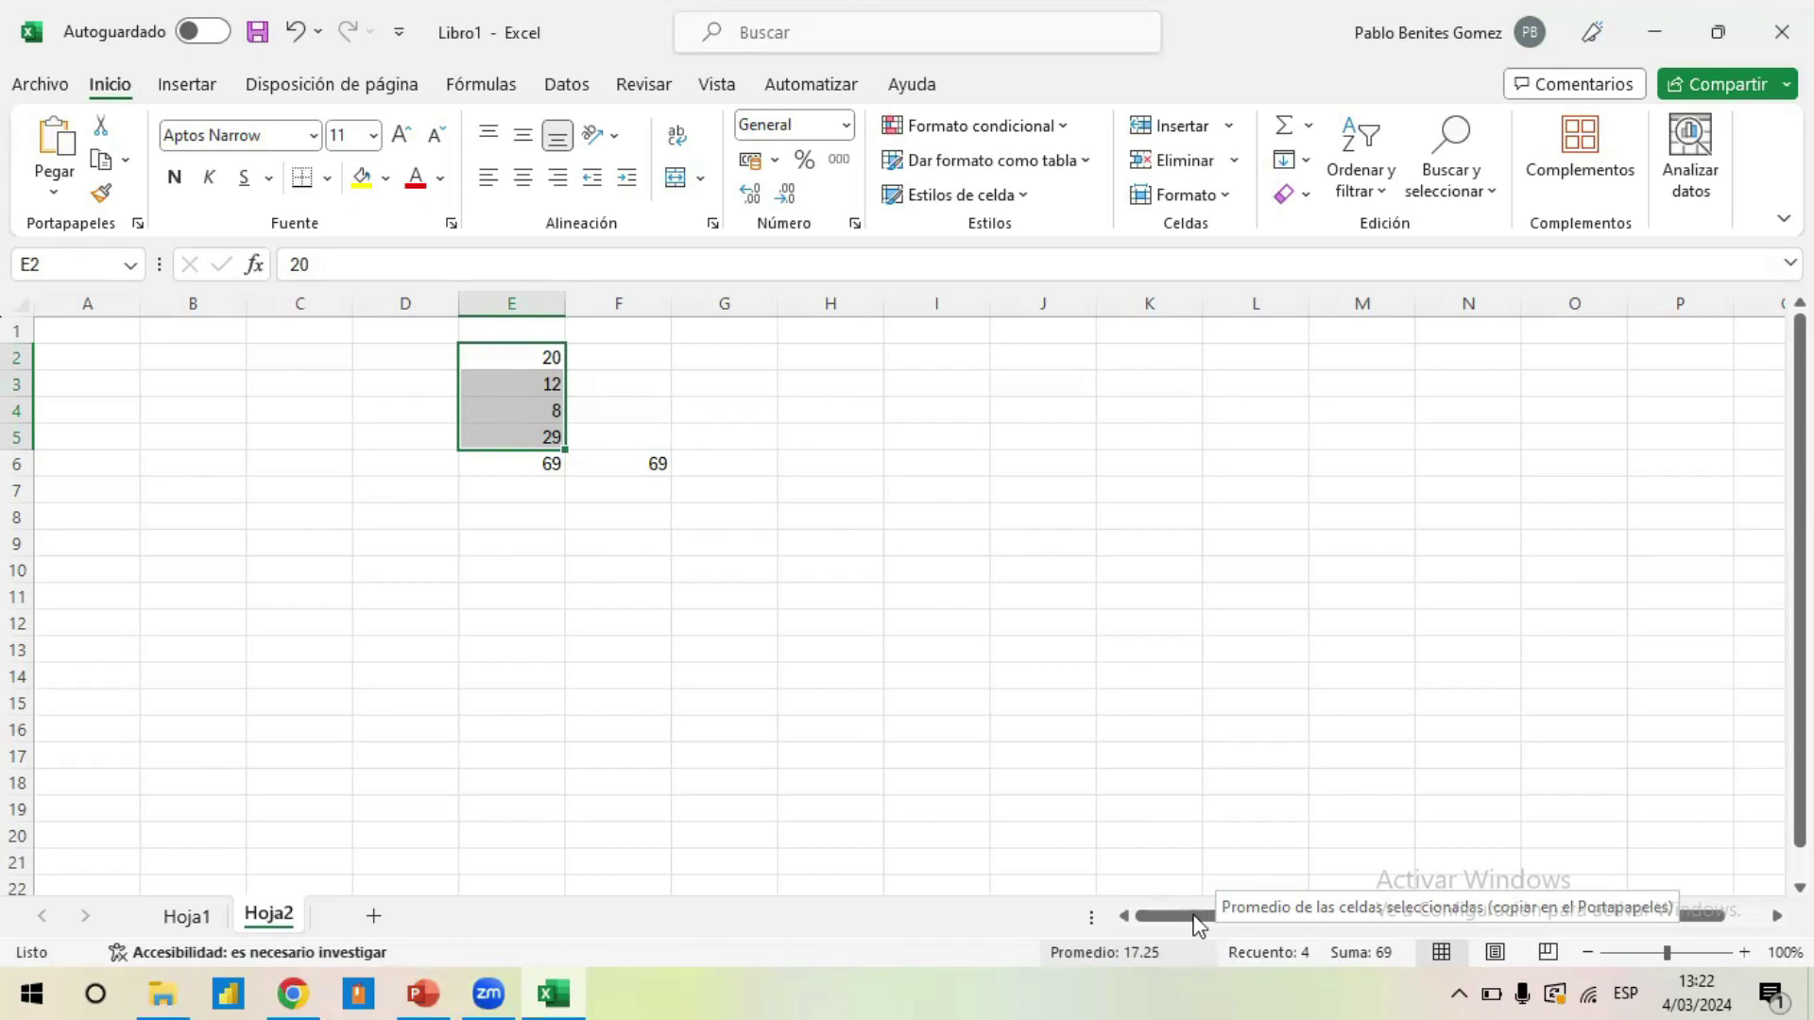
pyautogui.click(1000, 695)
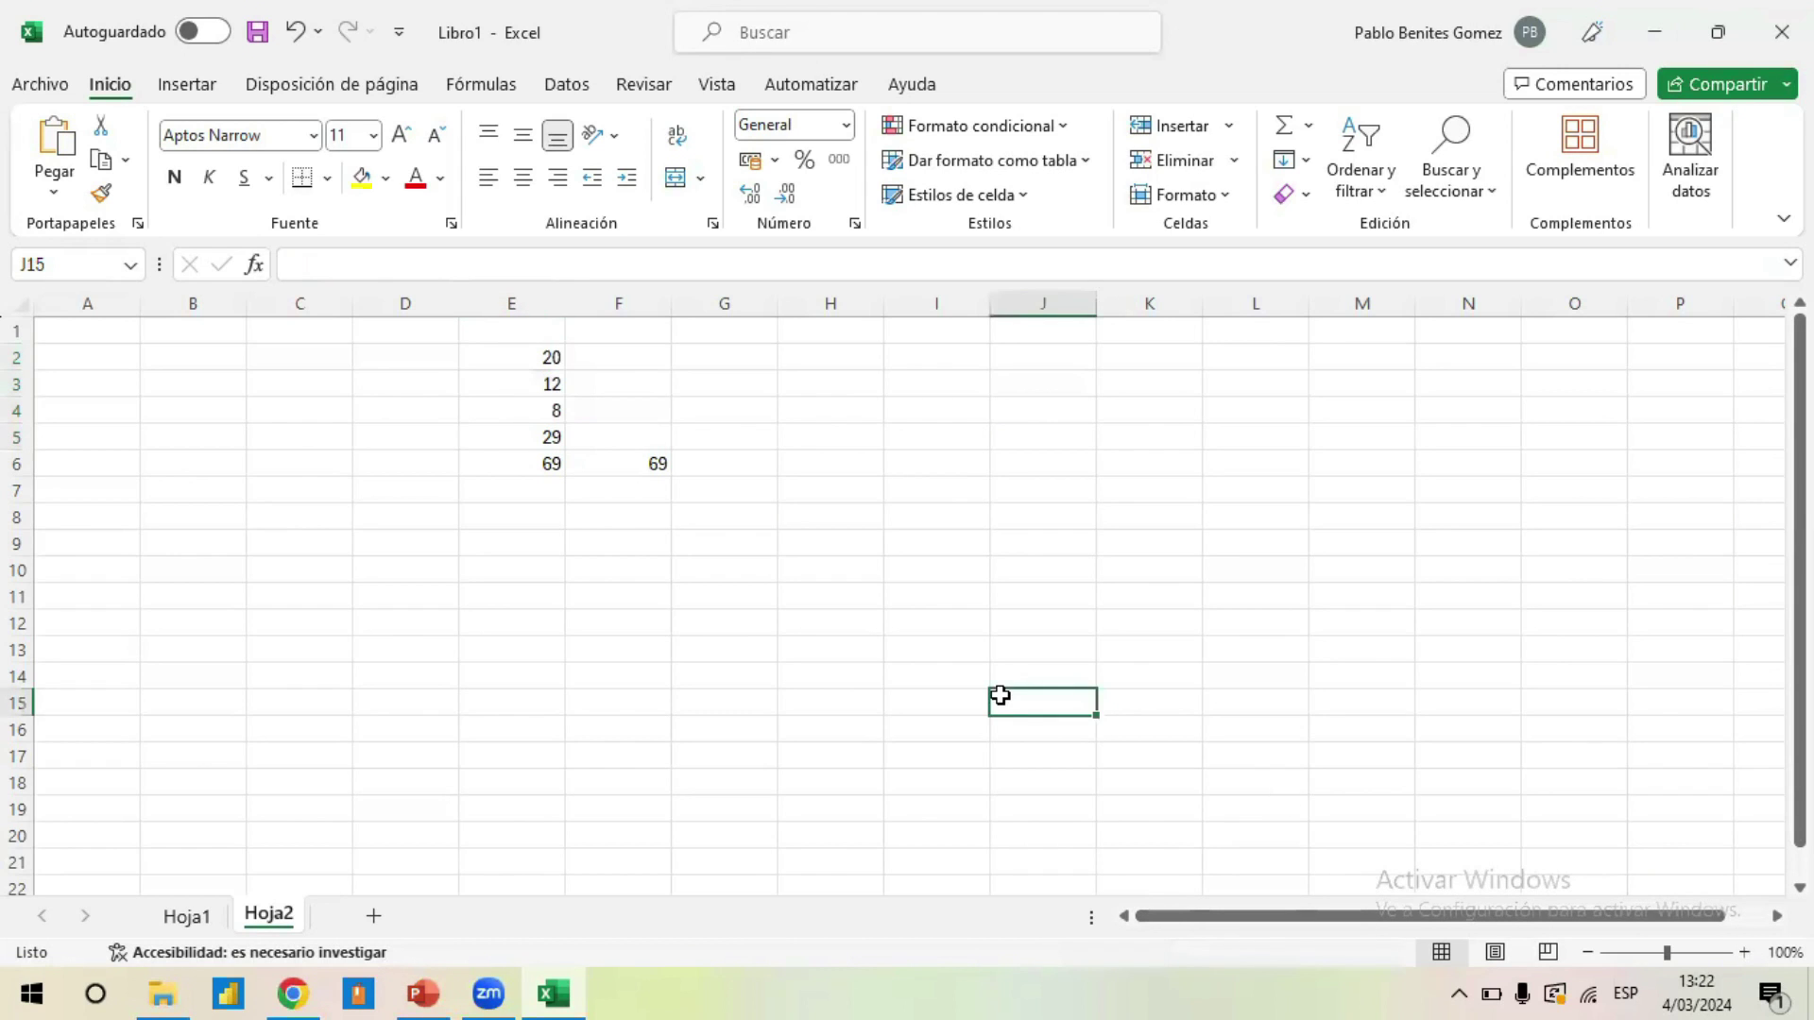
# - Present up to slide 9, 'FUNCIONES DE EXCEL' with the =PROMEDIO(1, 3, 5, 8) example, then exit the show
pyautogui.click(419, 990)
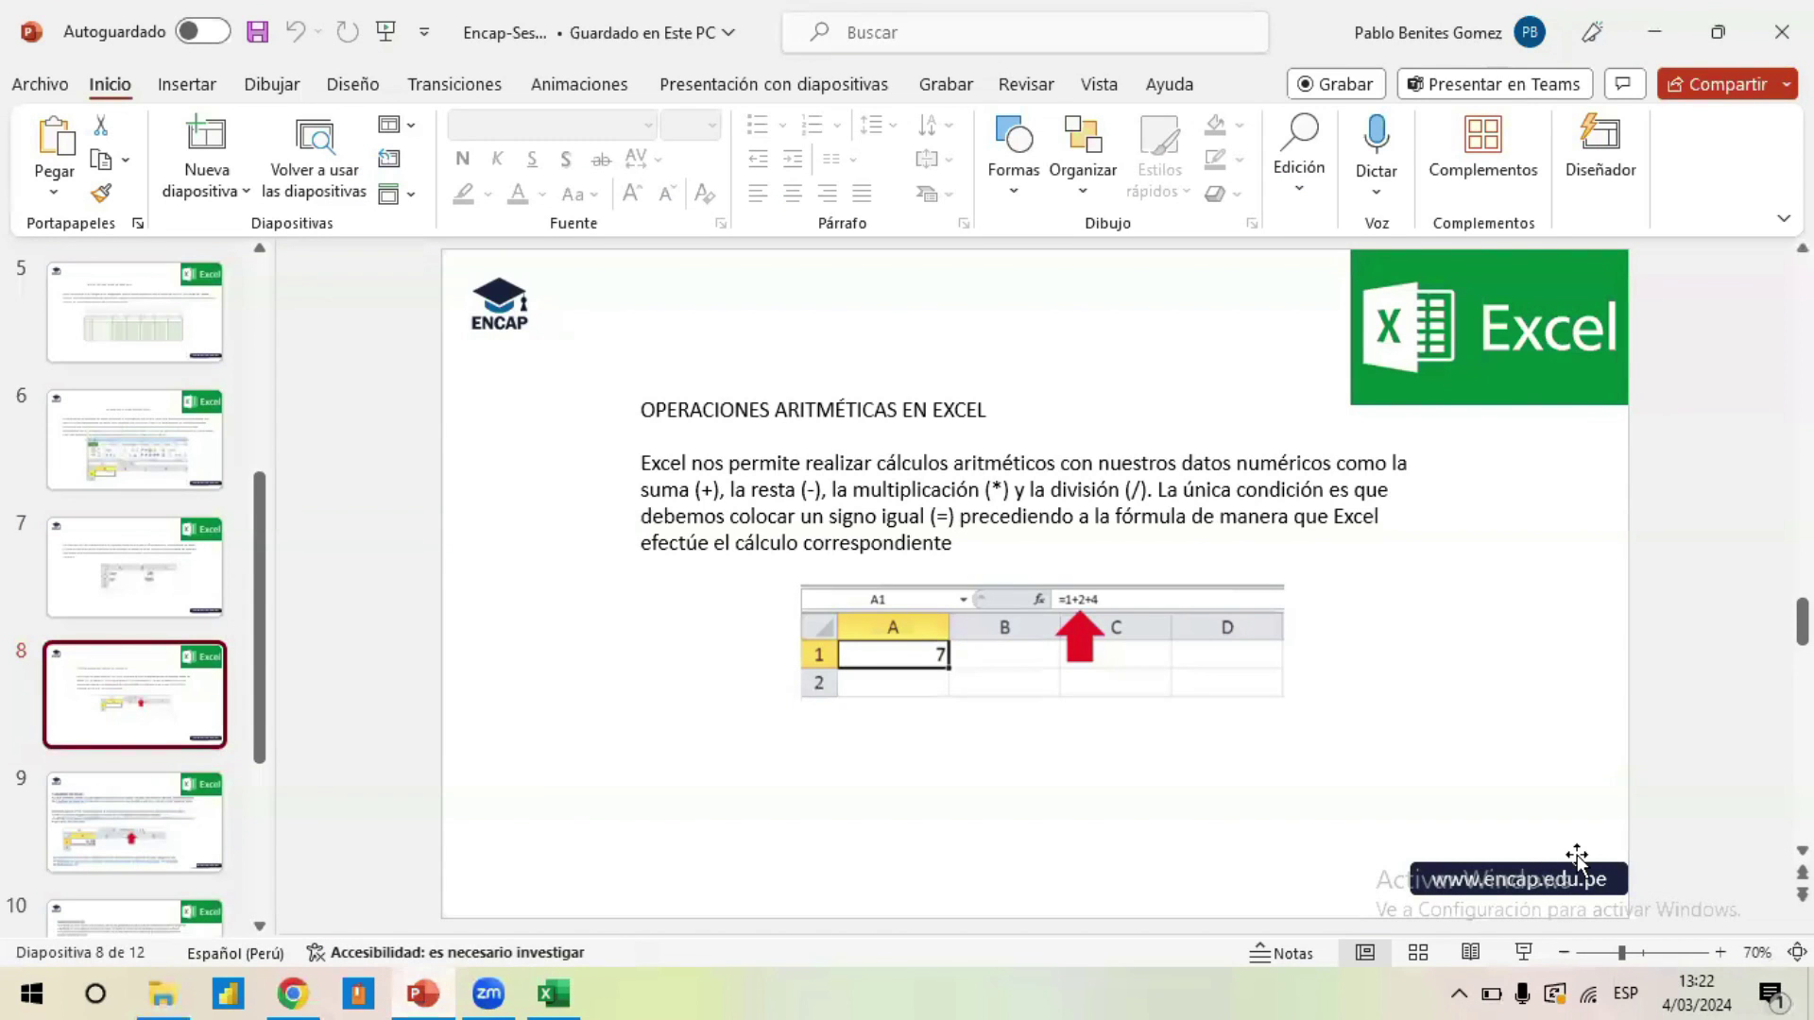
pyautogui.click(1523, 951)
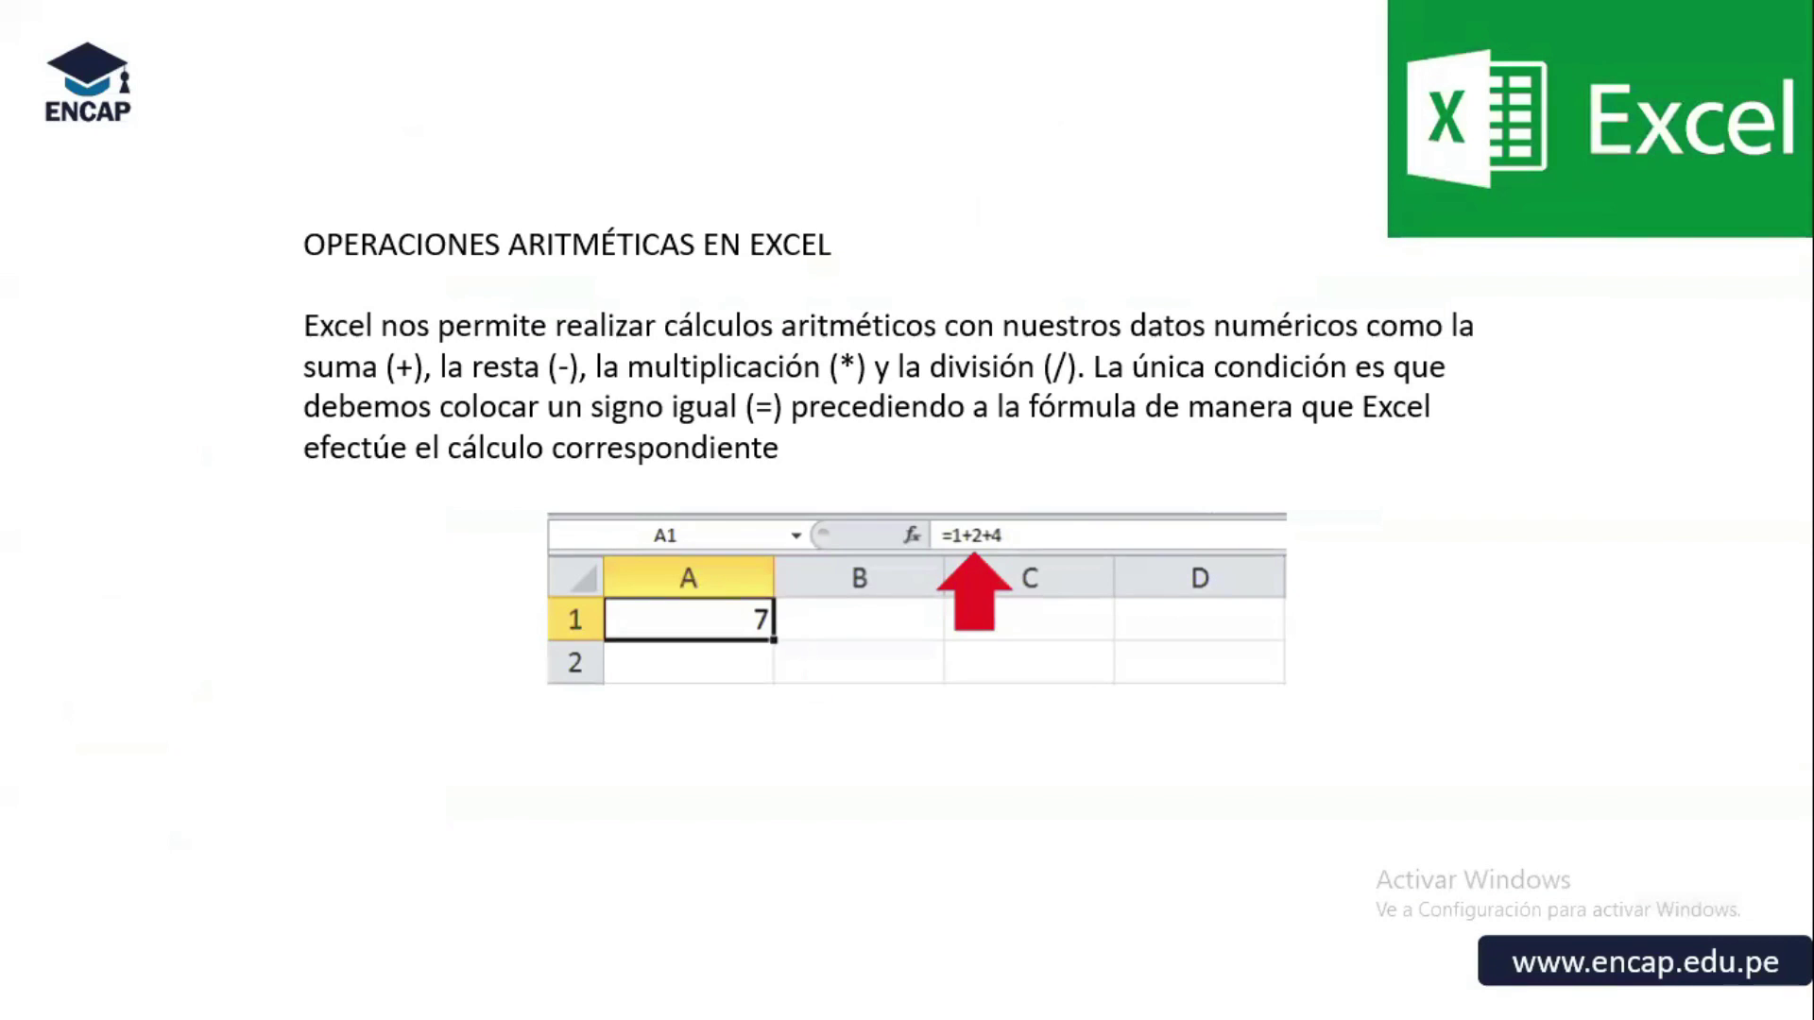
pyautogui.press('Right')
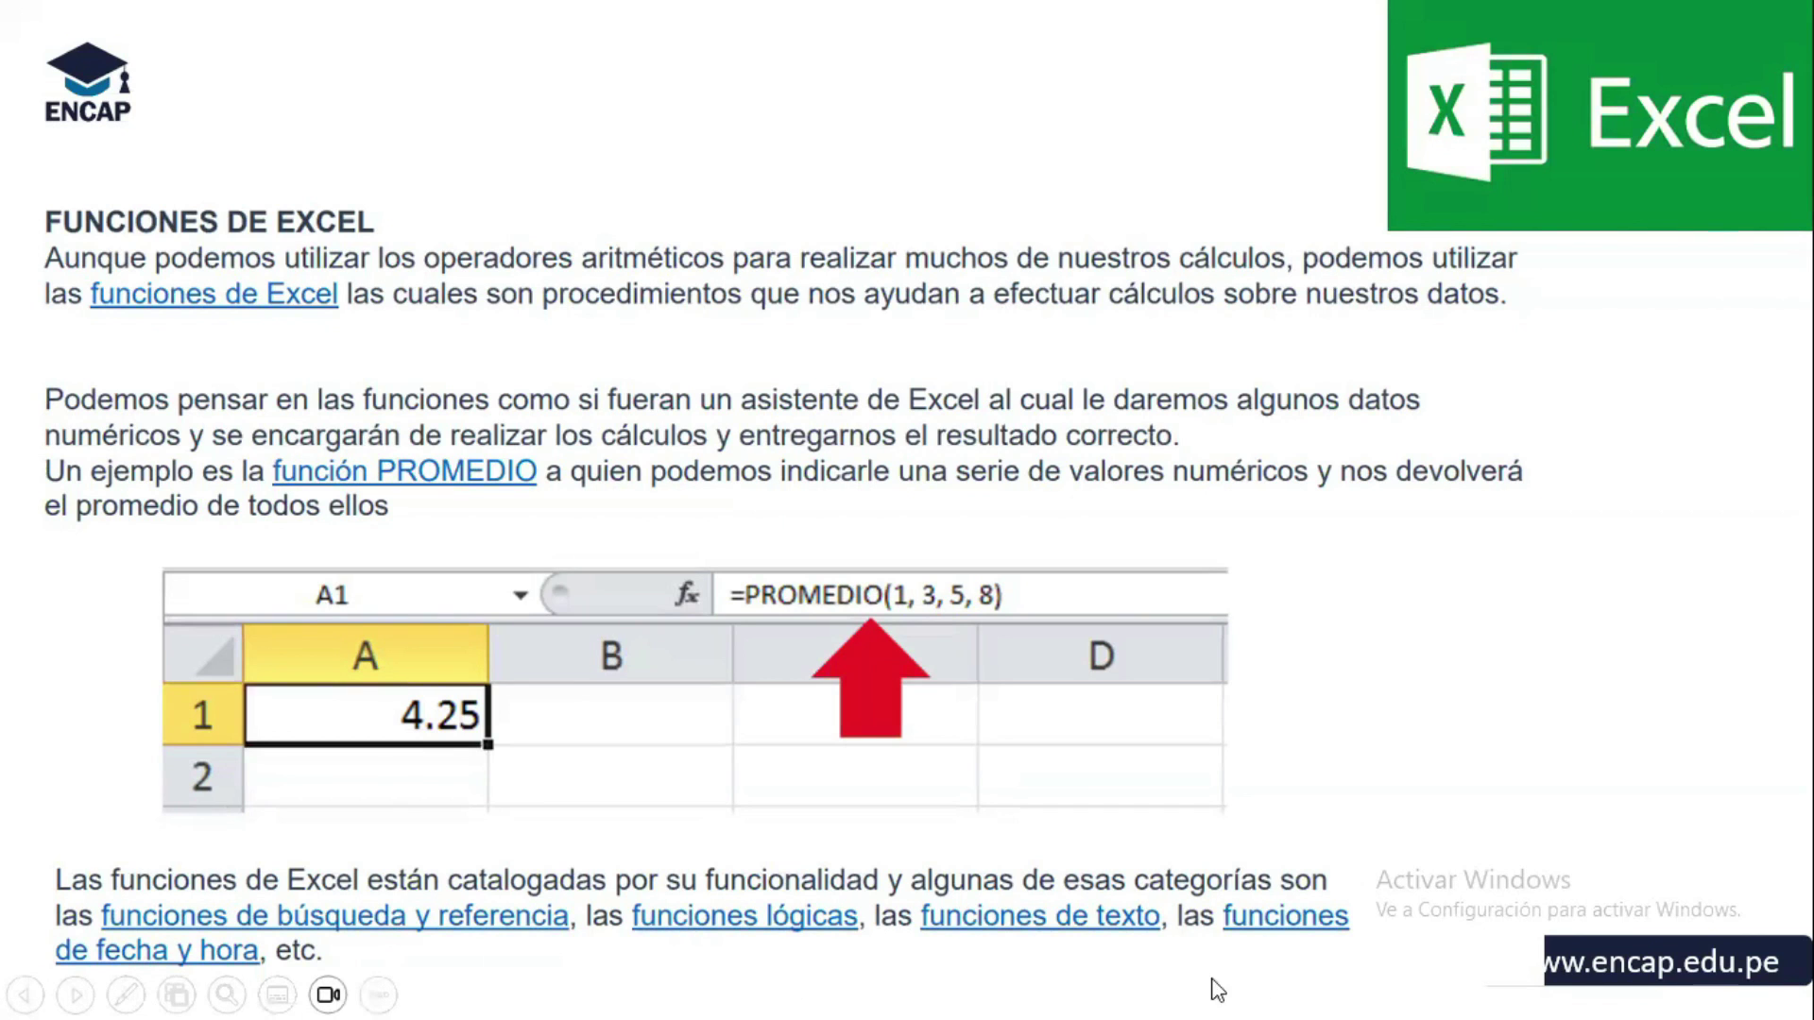
pyautogui.press('Escape')
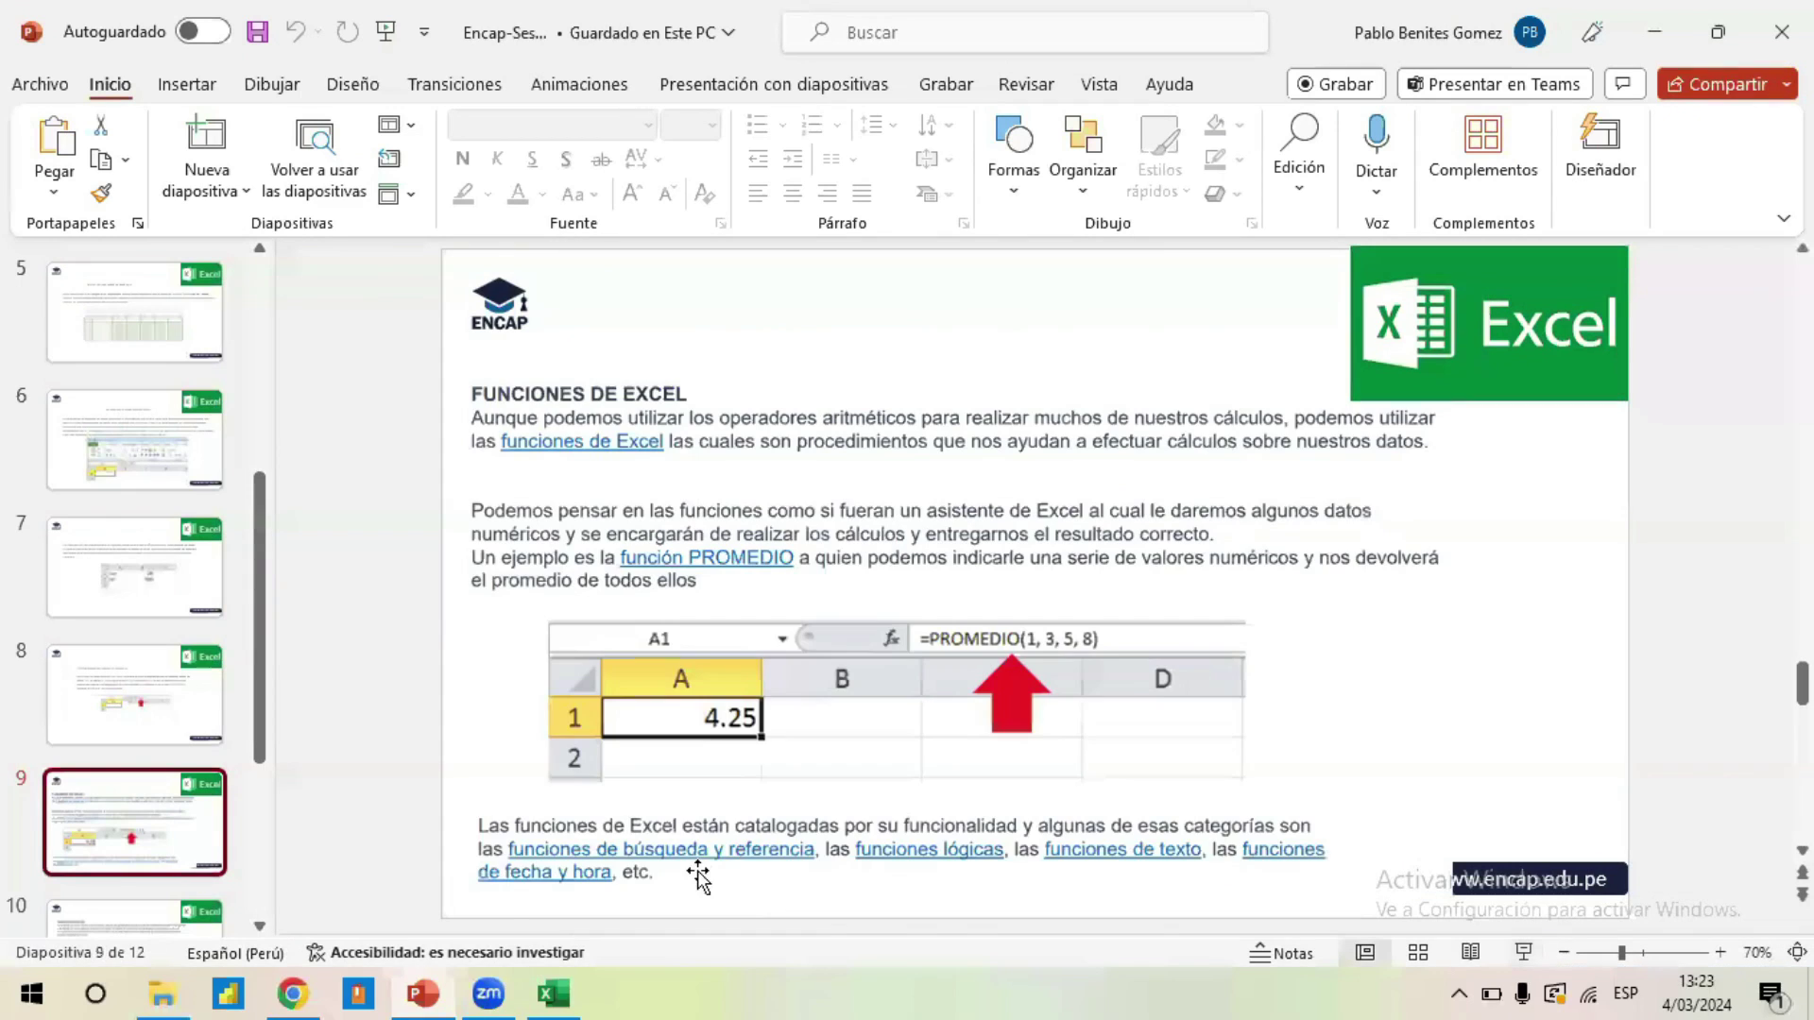
# - Type =PROMEDIO(1,3,5,8) into cell I3, glancing at the slide example midway
pyautogui.click(551, 992)
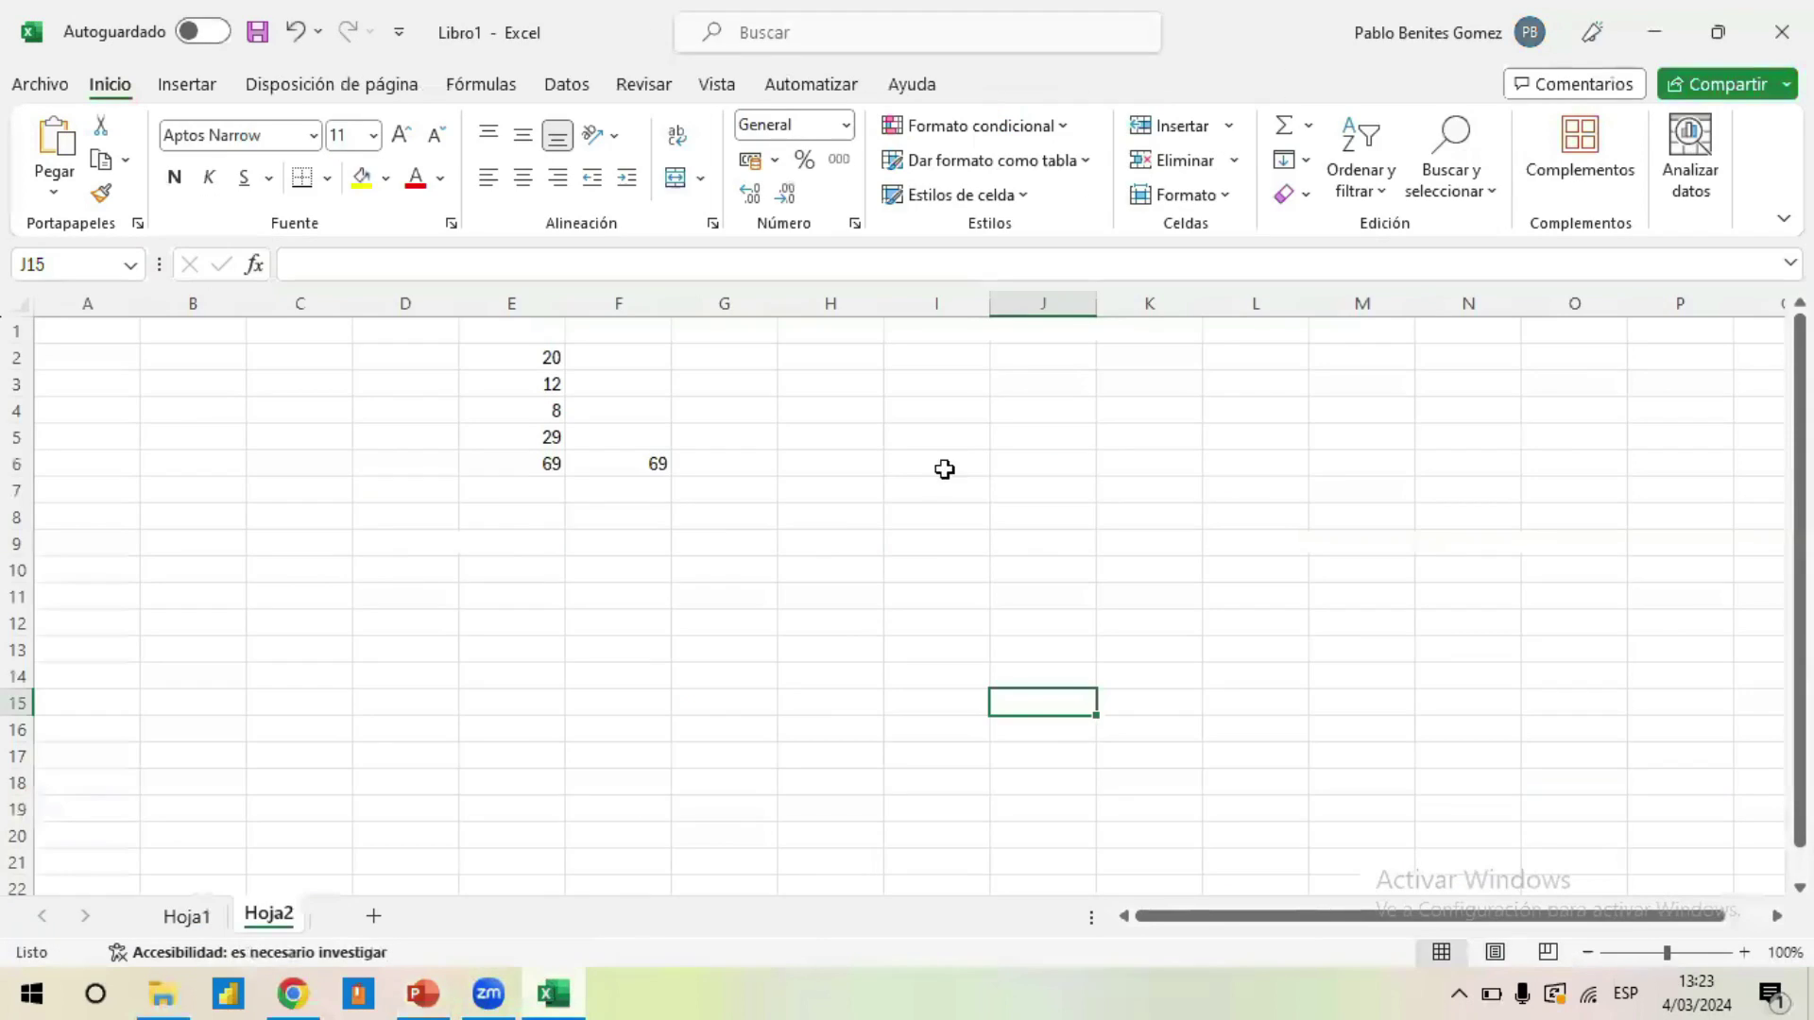
pyautogui.doubleClick(933, 388)
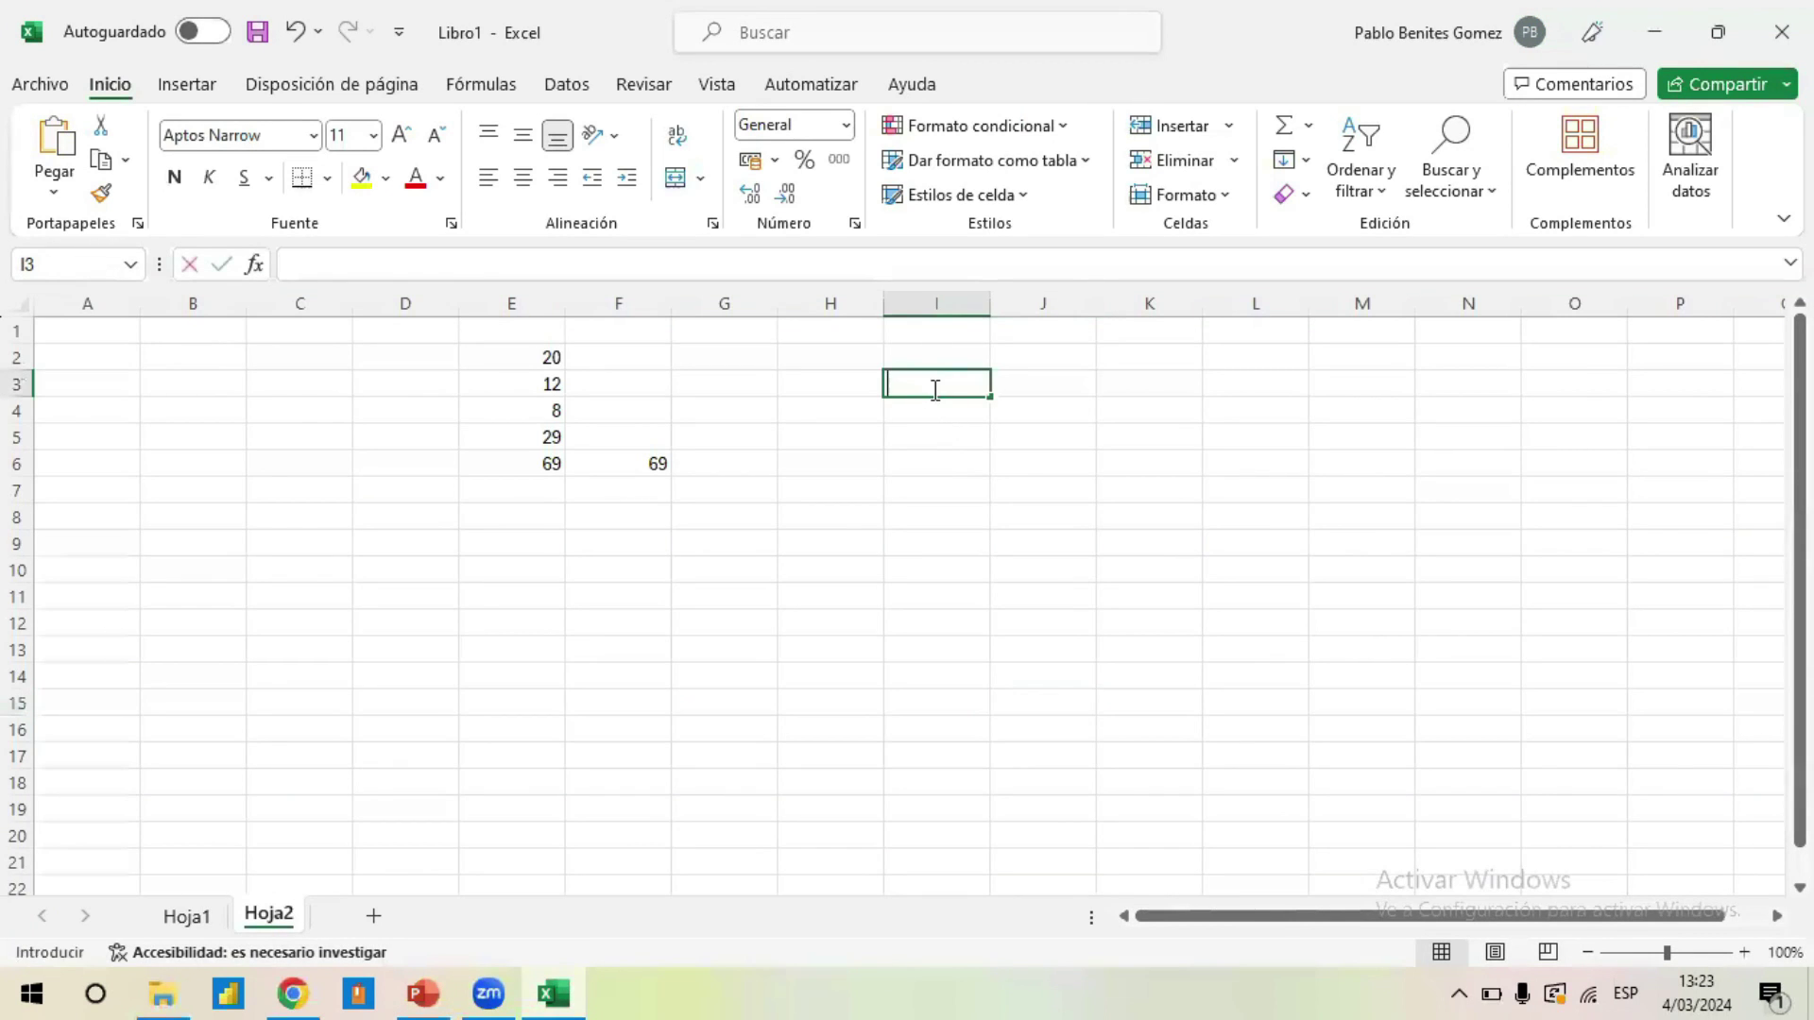
pyautogui.write('=p')
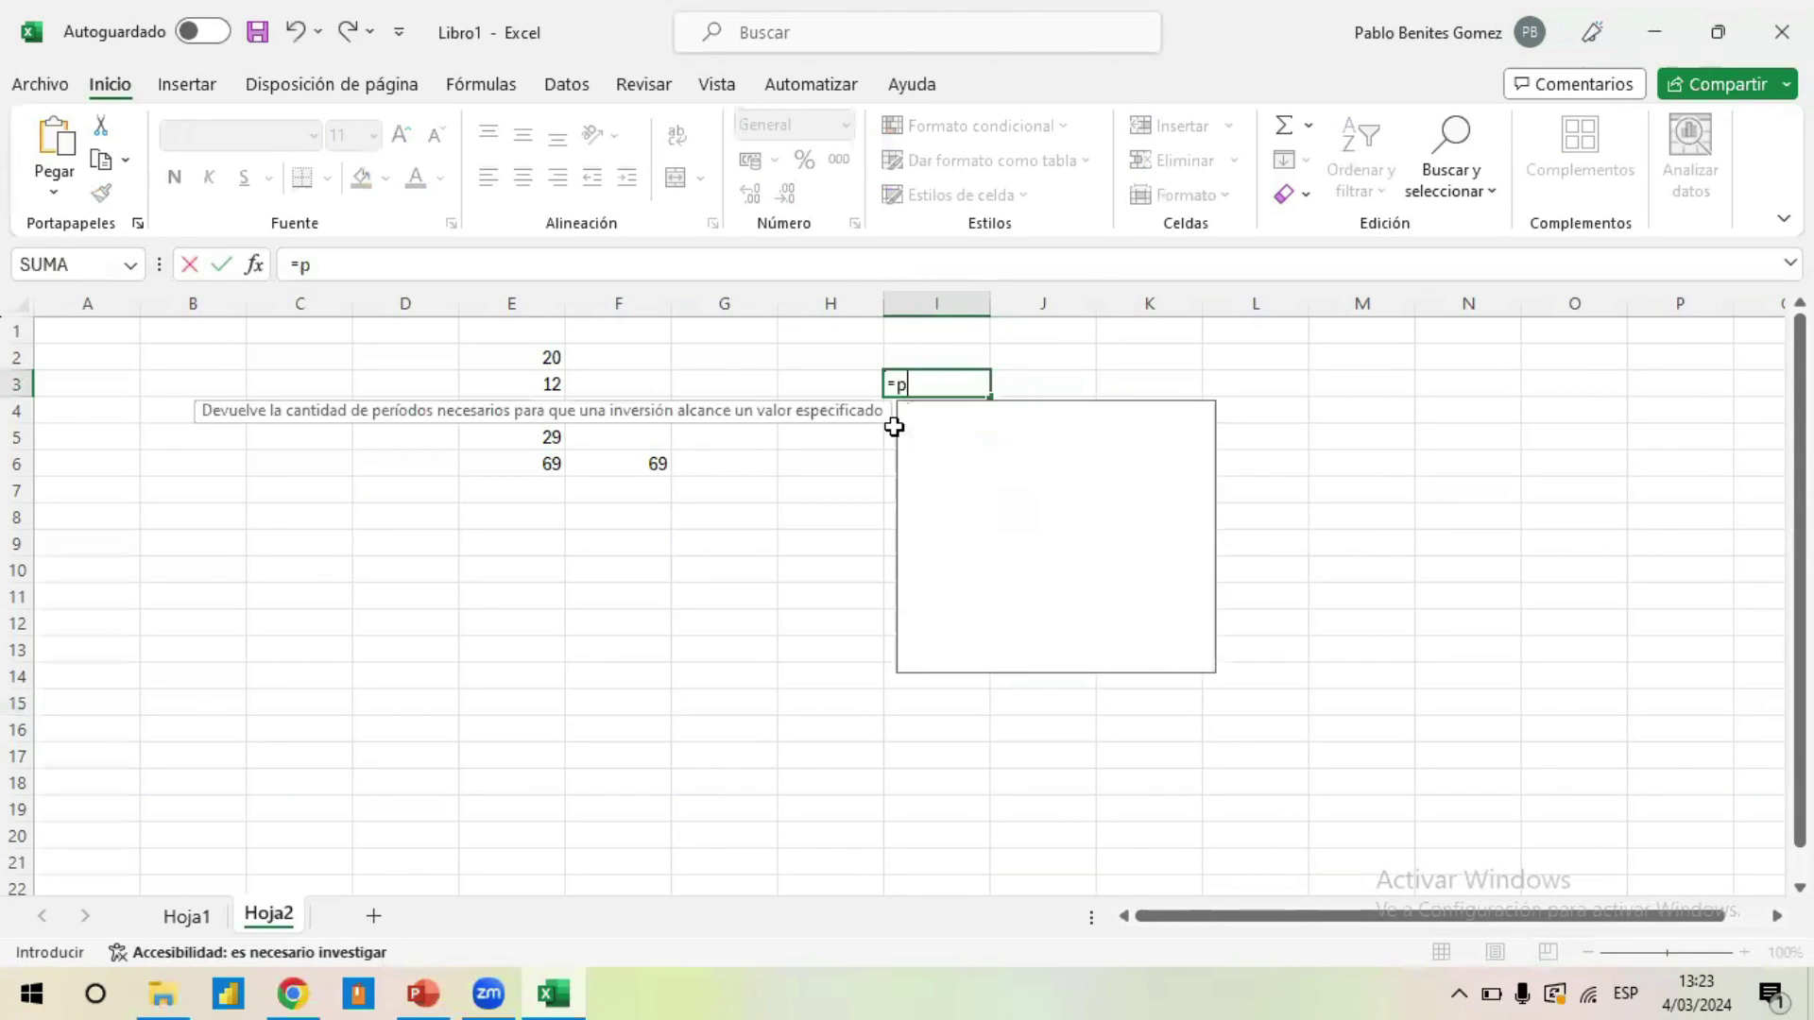
pyautogui.write('rome')
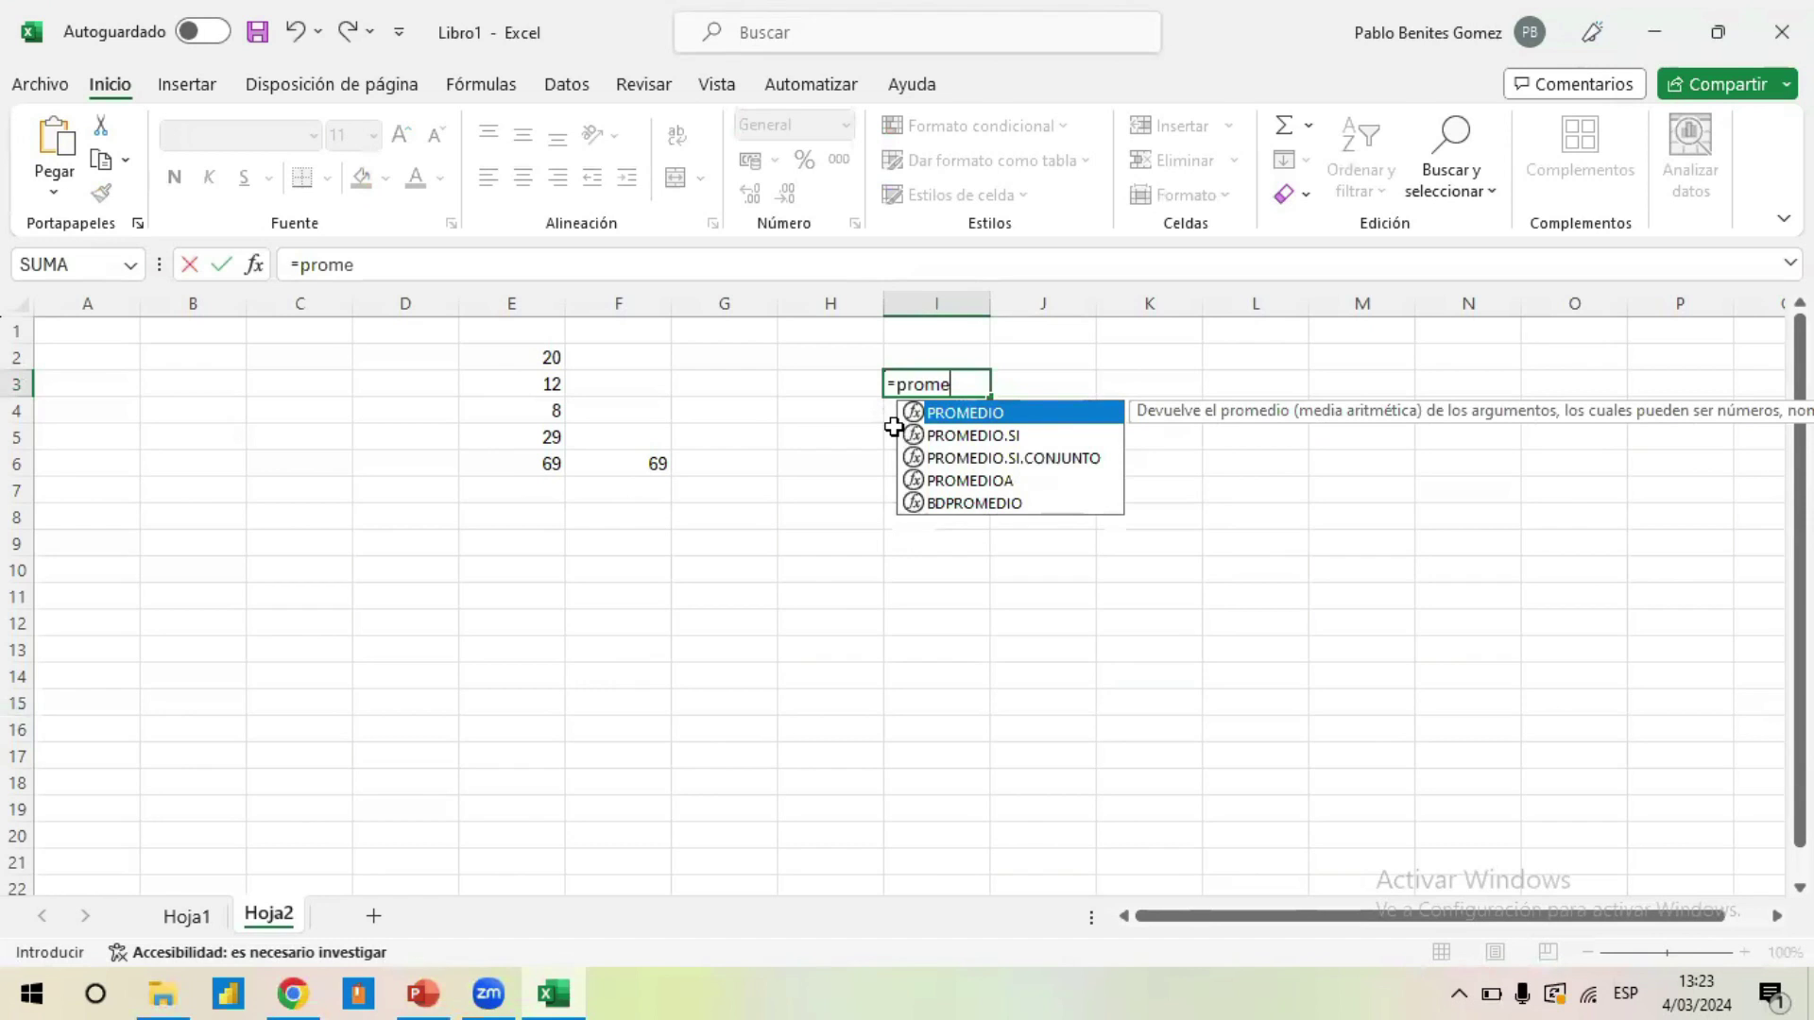
pyautogui.doubleClick(956, 412)
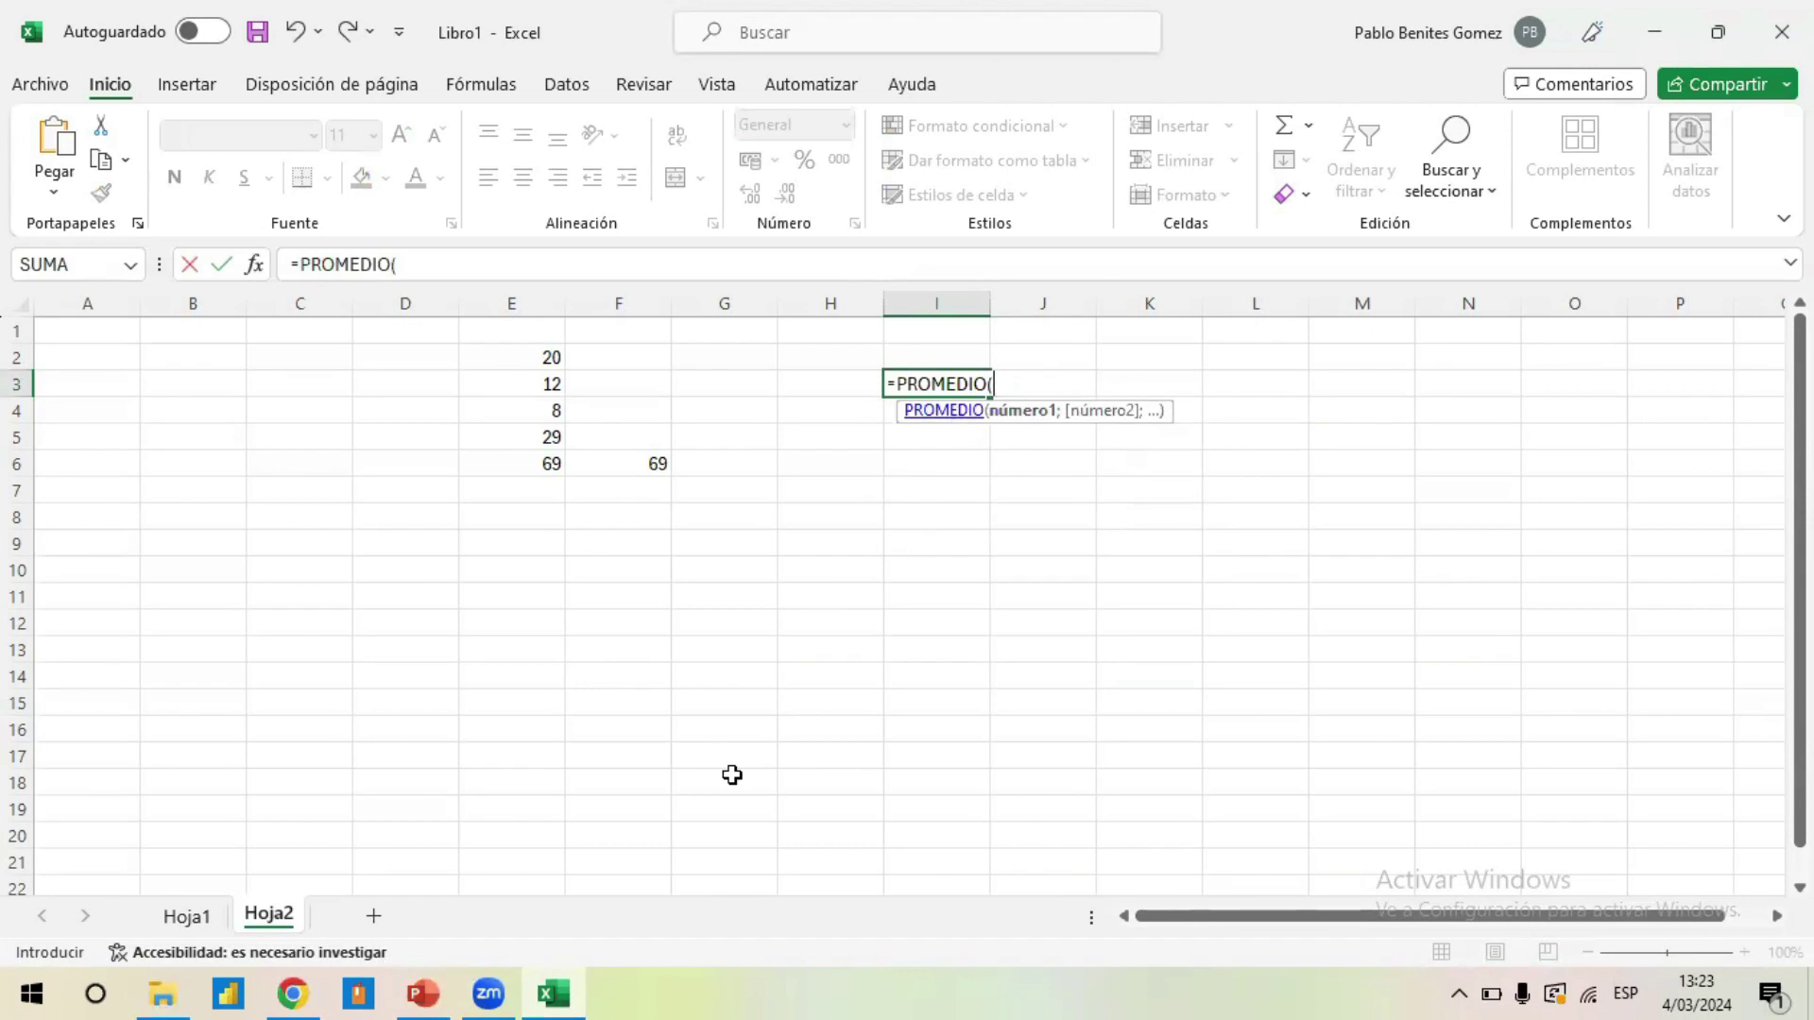
pyautogui.moveTo(421, 993)
pyautogui.click(437, 982)
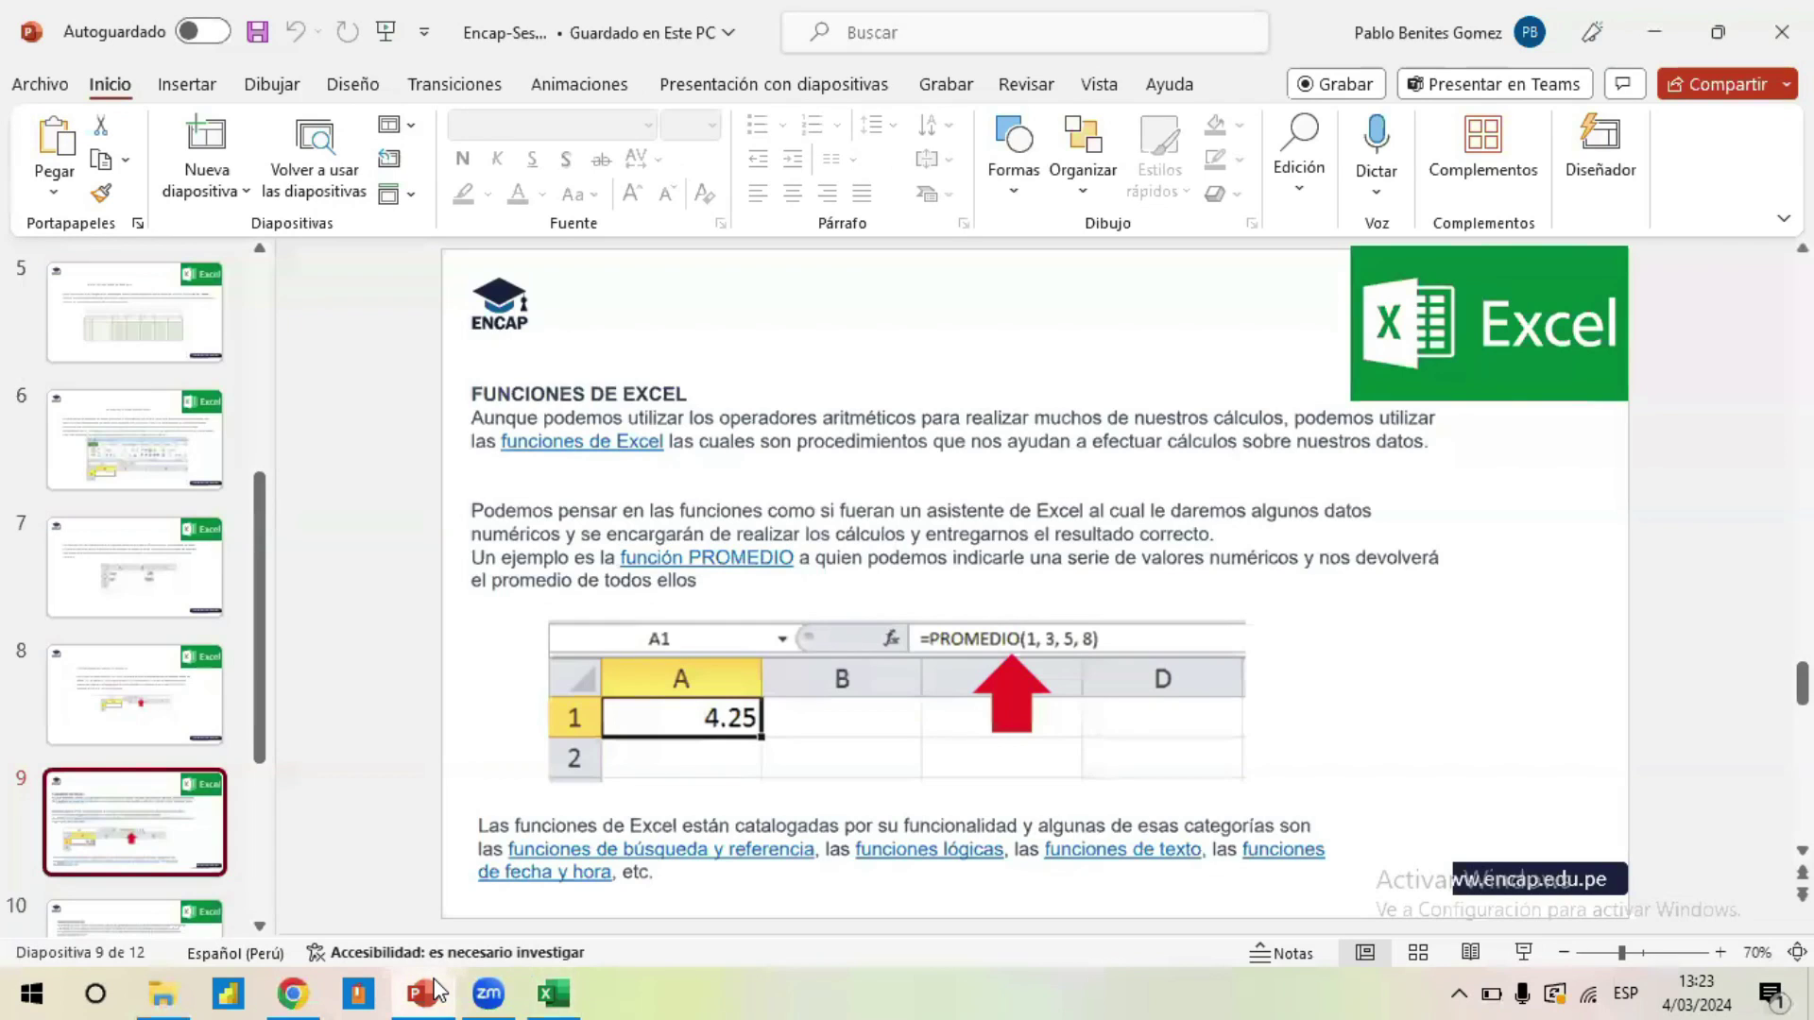
pyautogui.click(553, 992)
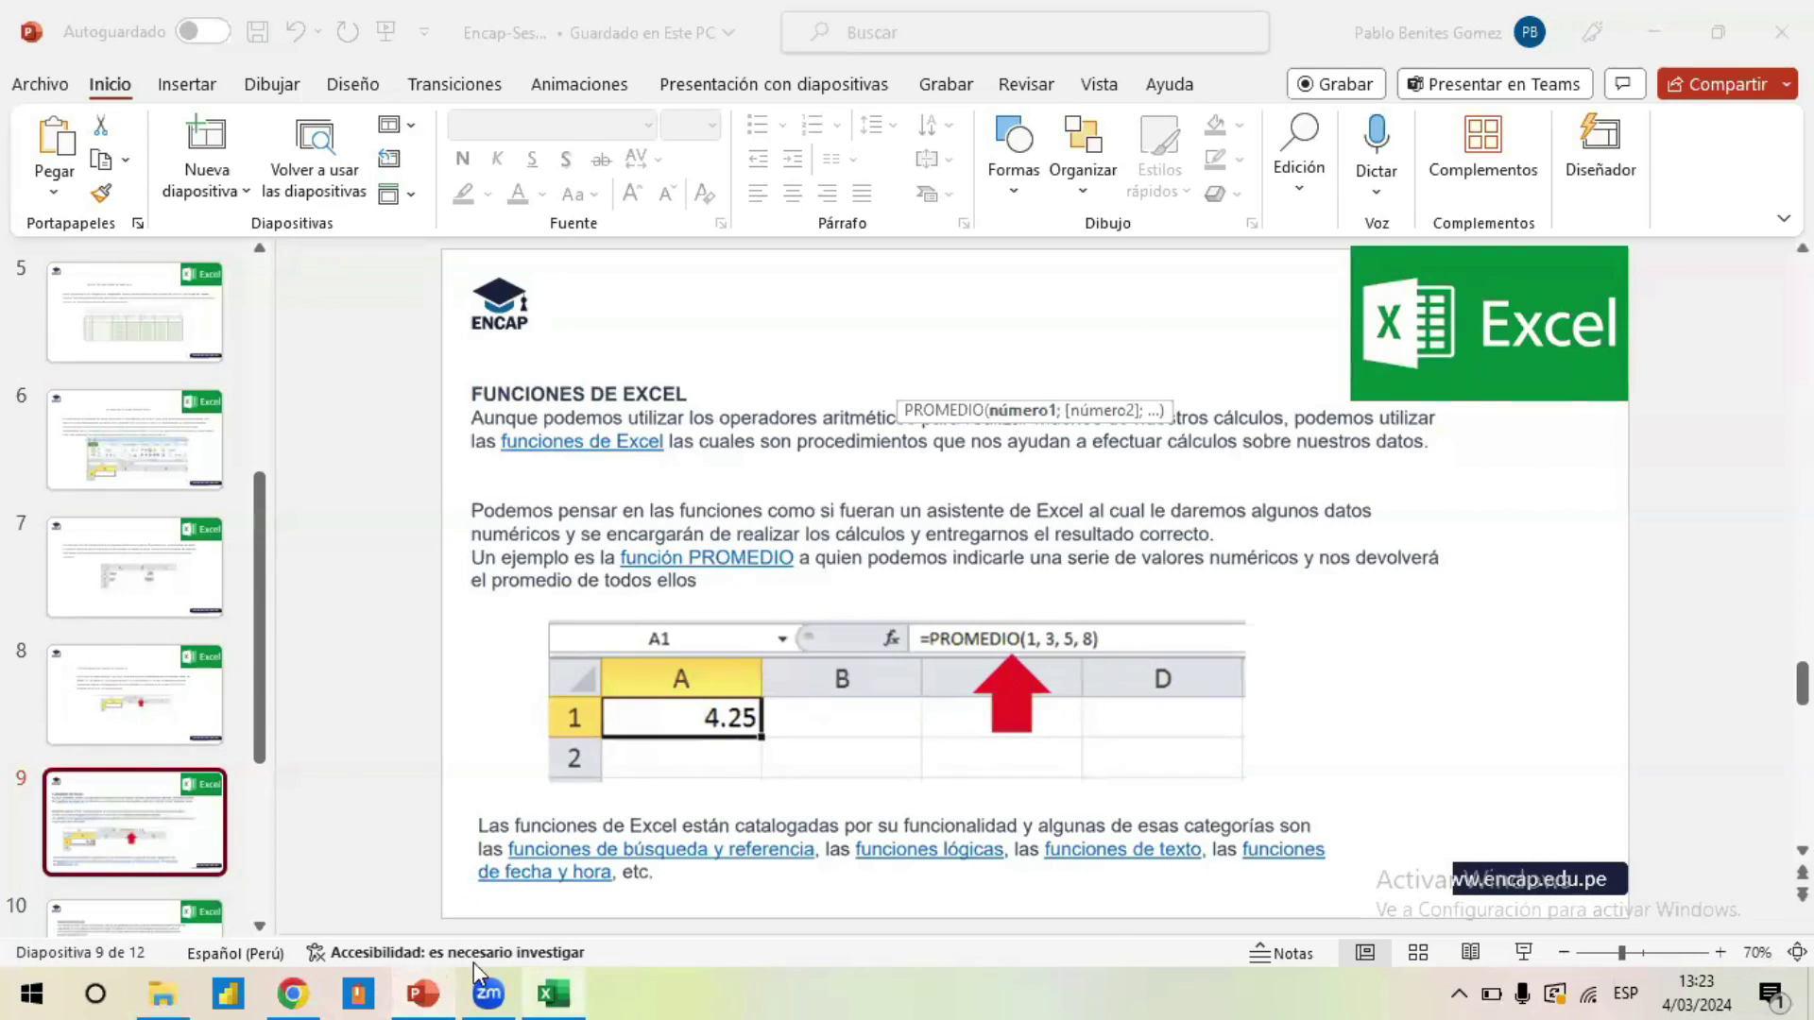
pyautogui.write('1')
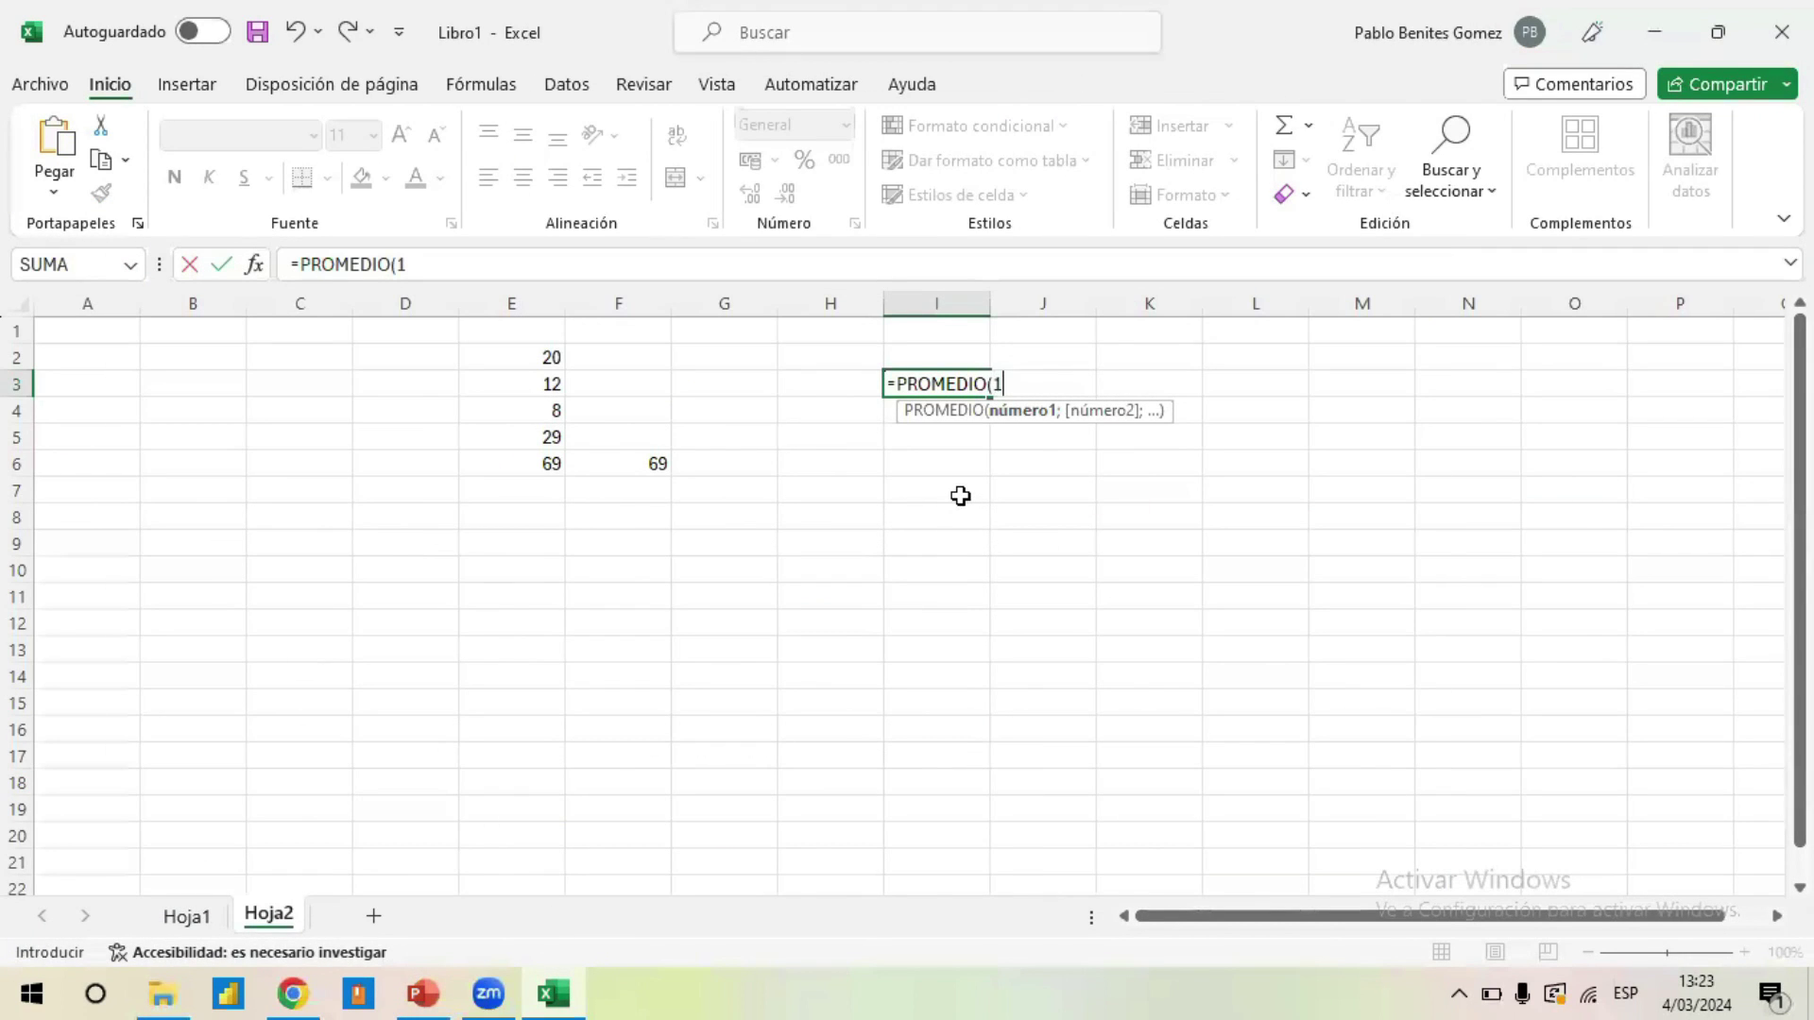
pyautogui.write(',3,5')
pyautogui.write(',8')
pyautogui.write(')')
# - Dismiss the formula warning and replace the commas with semicolons so I3 reads =PROMEDIO(1;3;5;8), showing 4.25
pyautogui.press('Return')
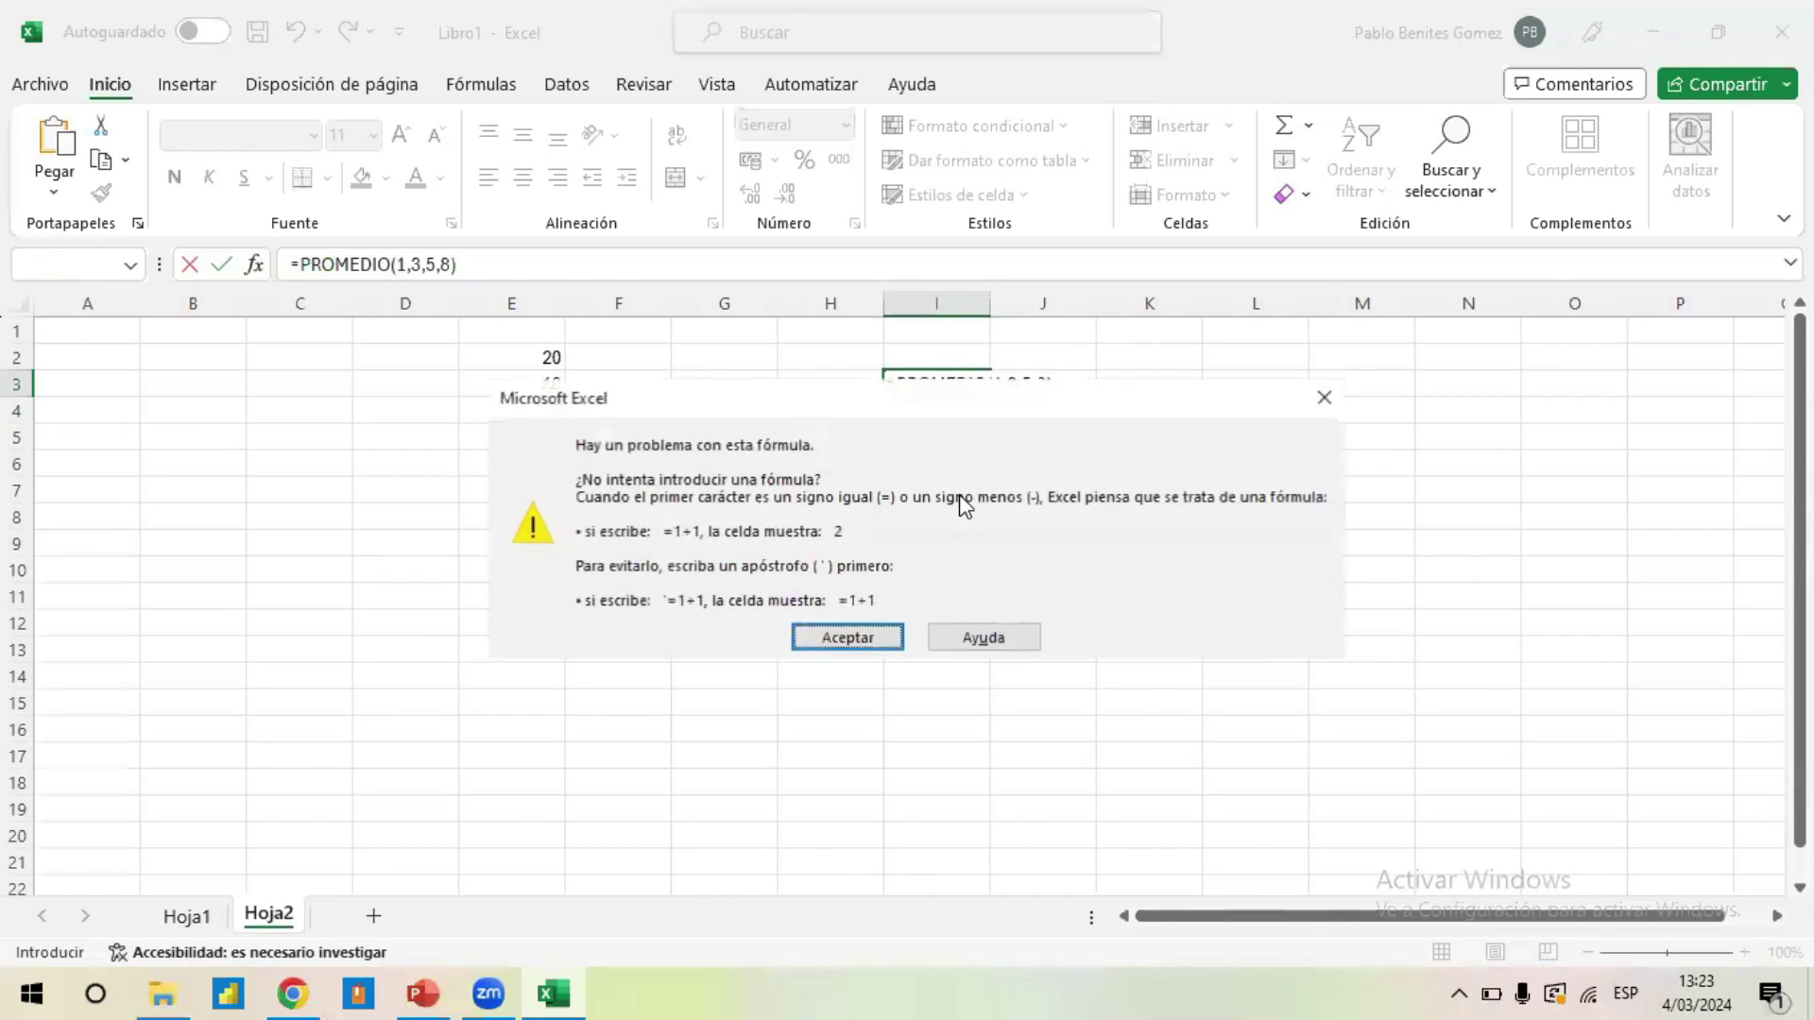
pyautogui.press('Return')
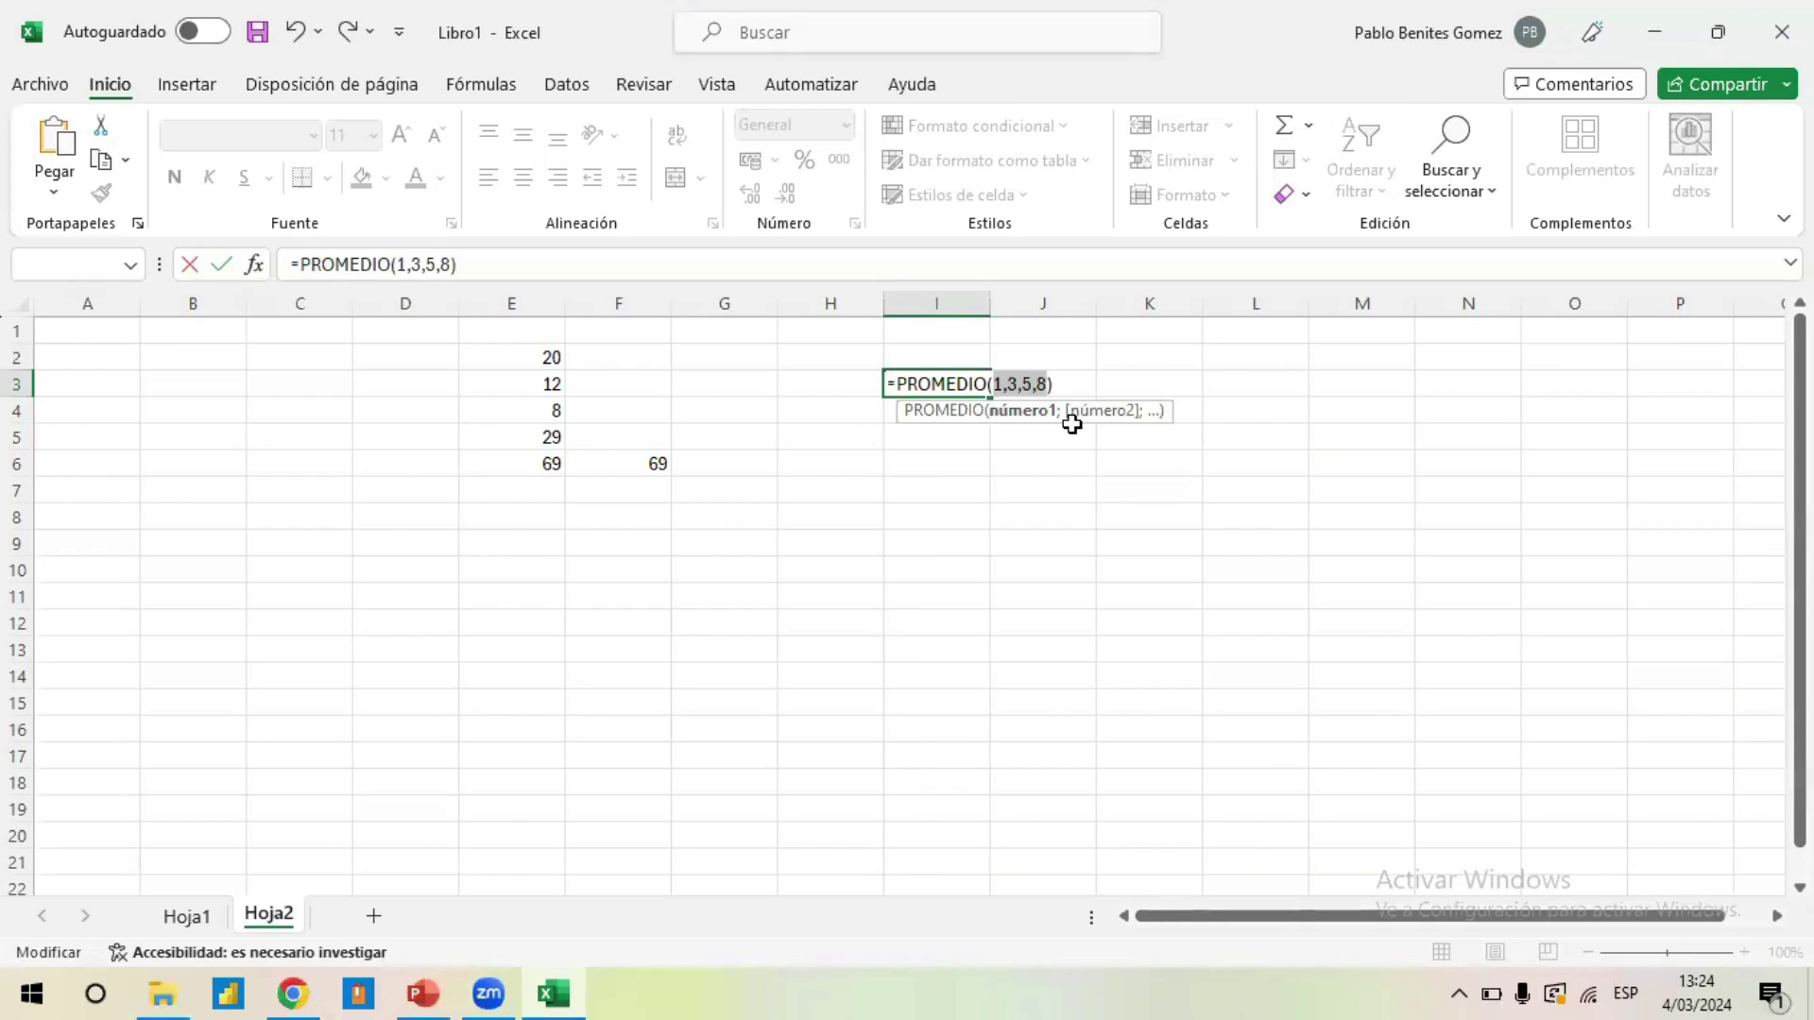
pyautogui.click(1009, 383)
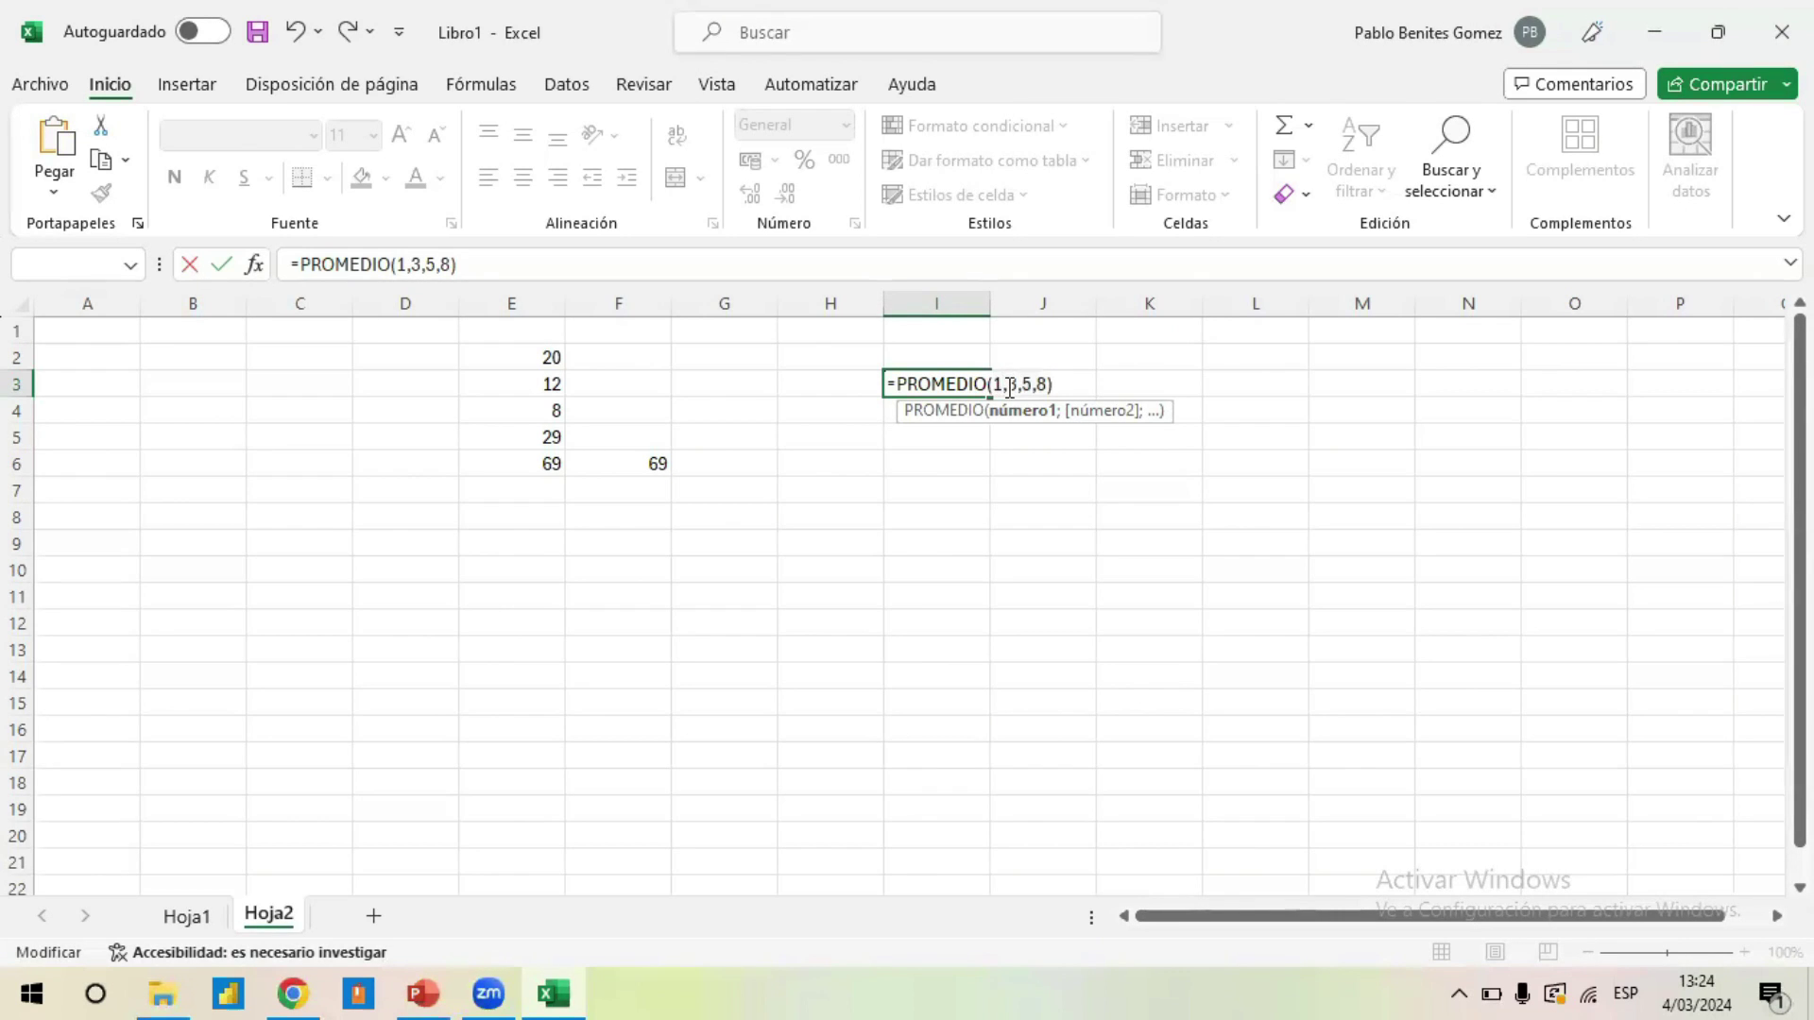
pyautogui.press('BackSpace')
pyautogui.write(';')
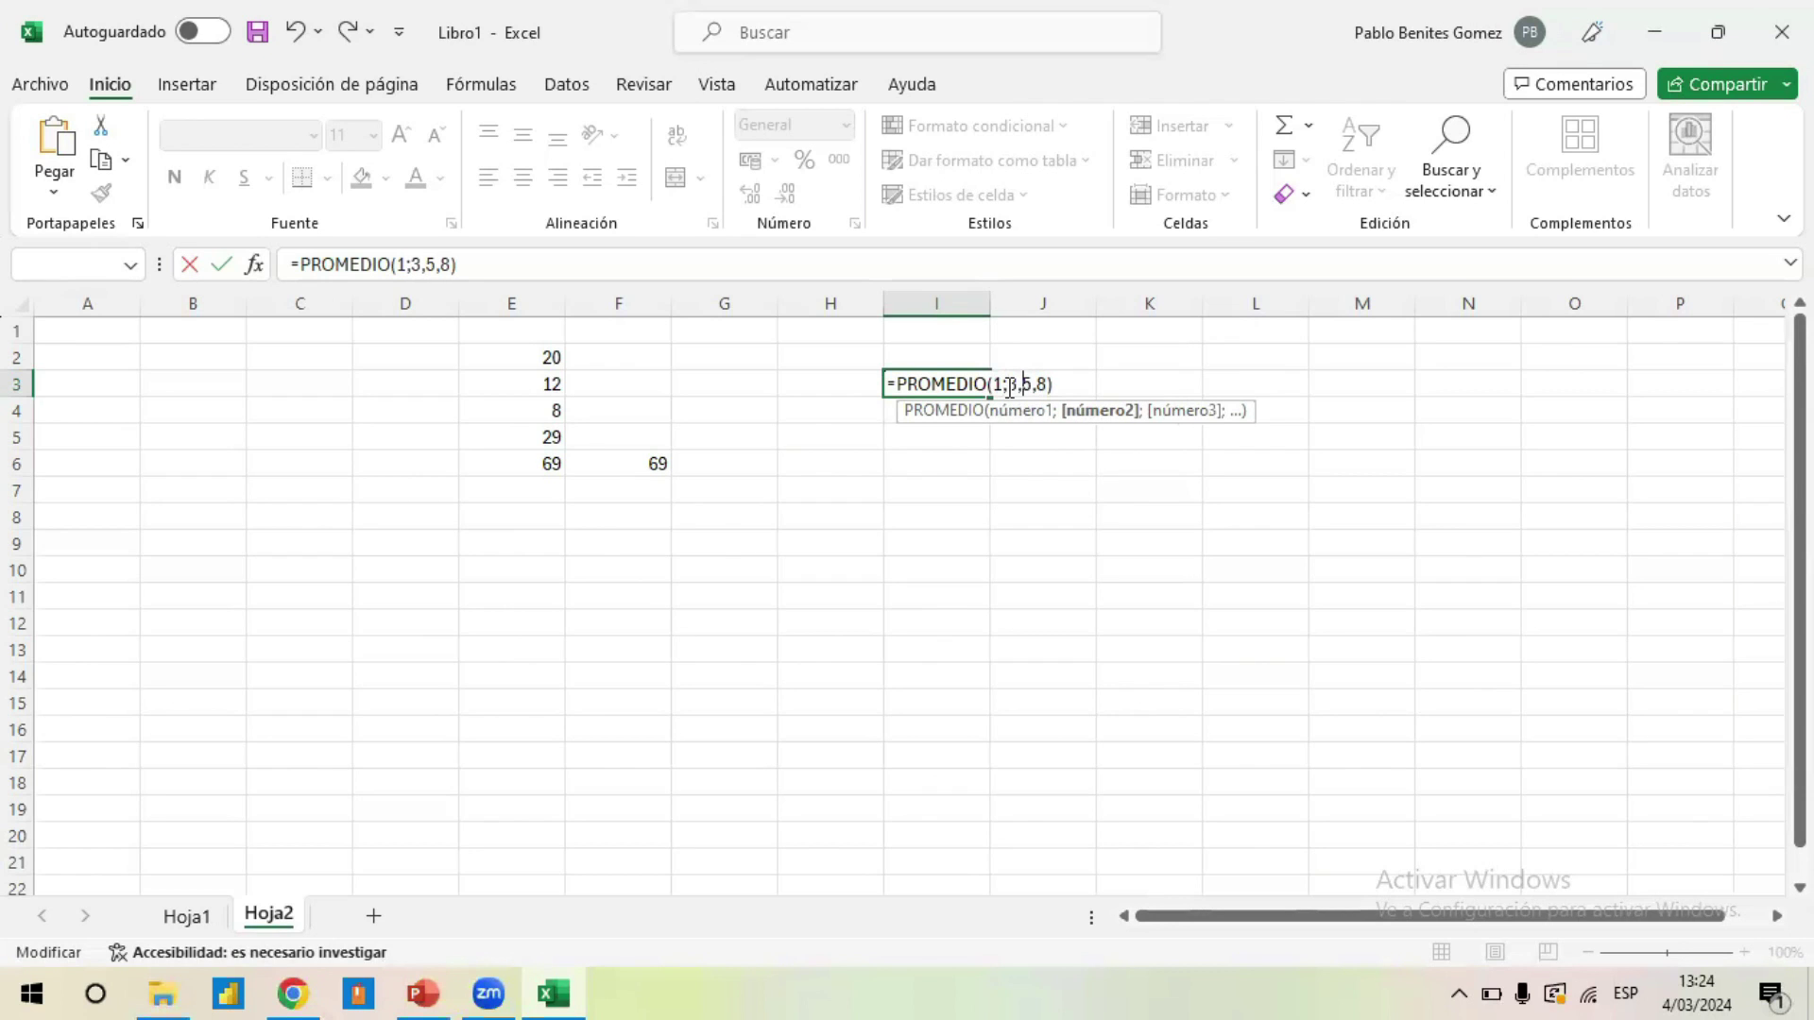
pyautogui.press('BackSpace')
pyautogui.write(';')
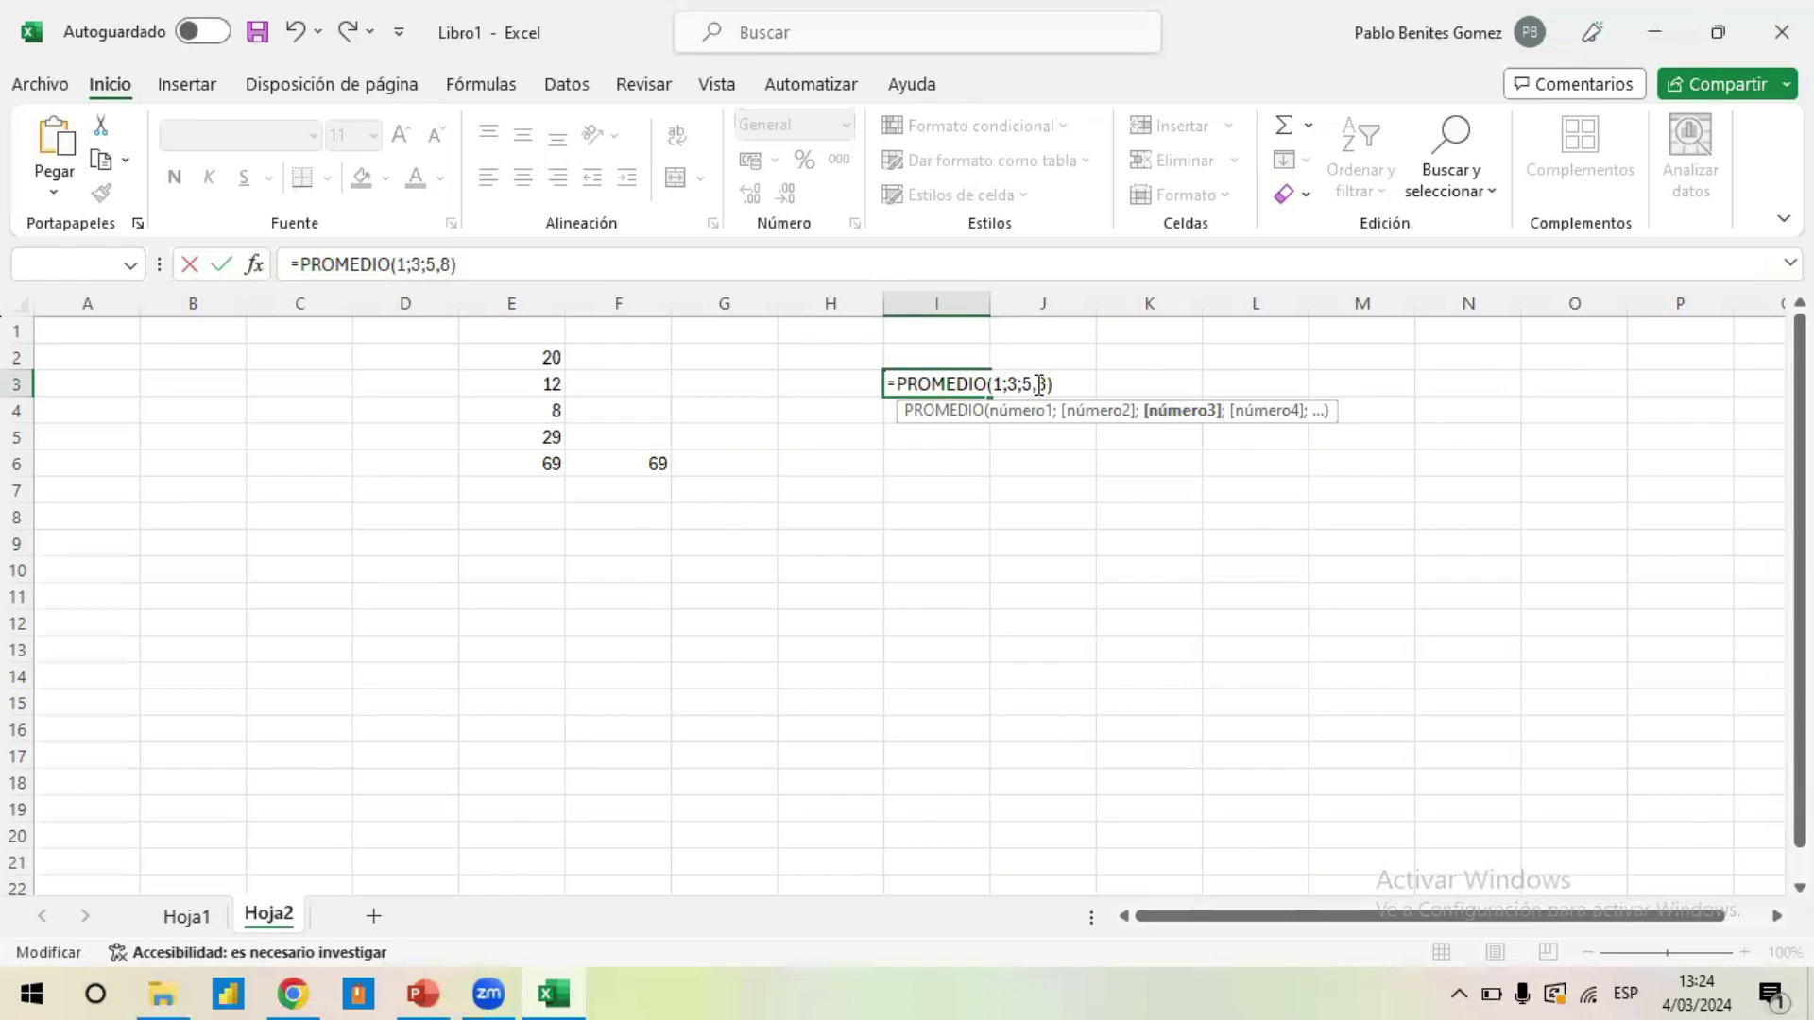
pyautogui.press('BackSpace')
pyautogui.write(';')
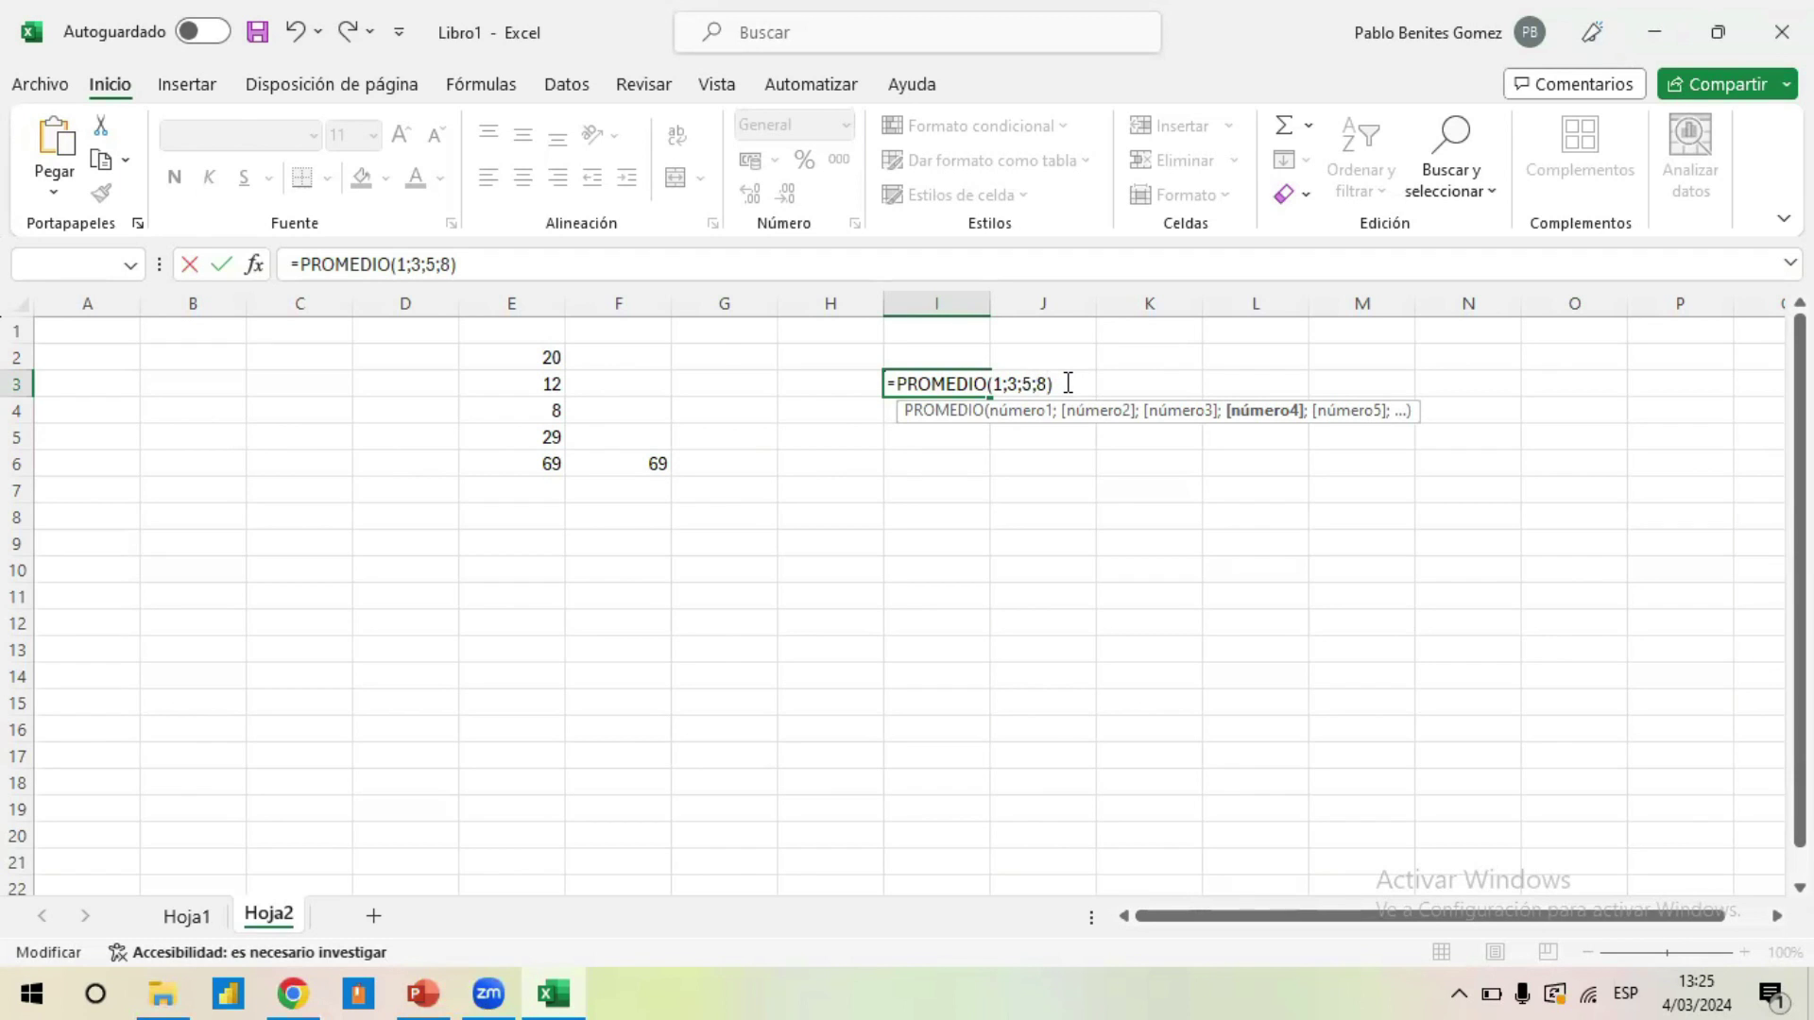
pyautogui.press('Return')
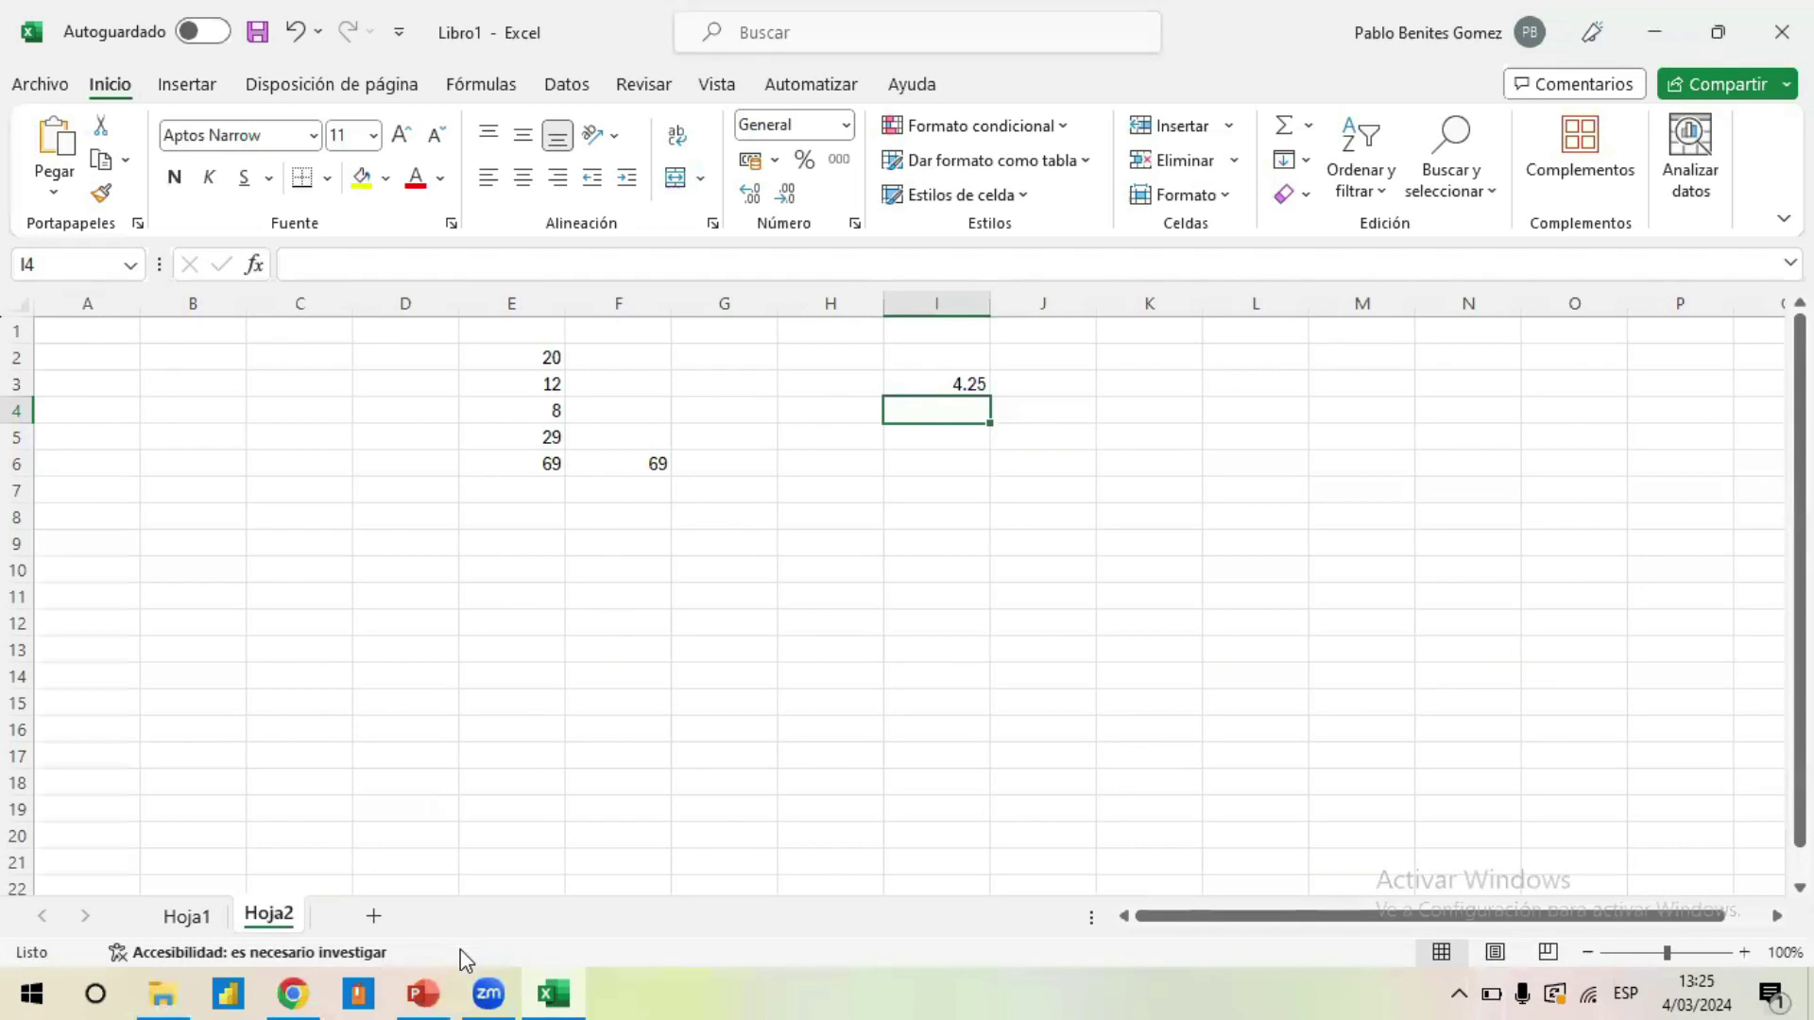
pyautogui.click(559, 990)
pyautogui.click(415, 990)
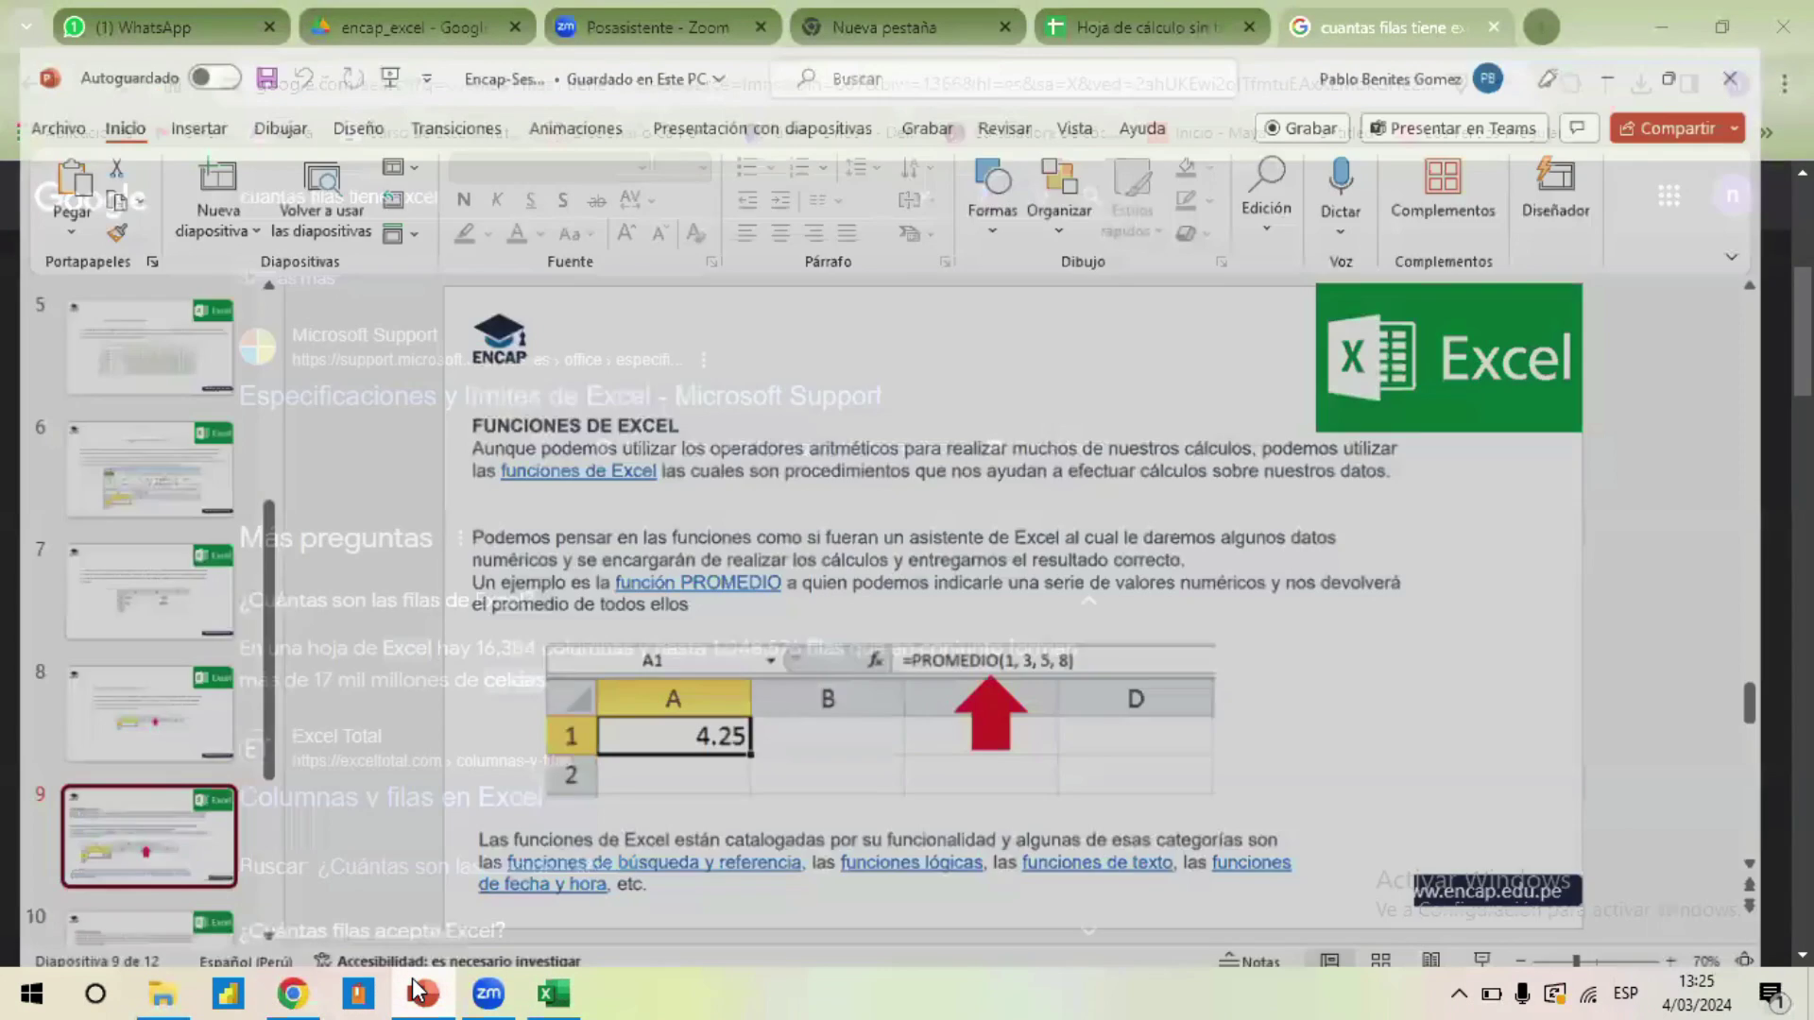
pyautogui.scroll(-3, 171, 727)
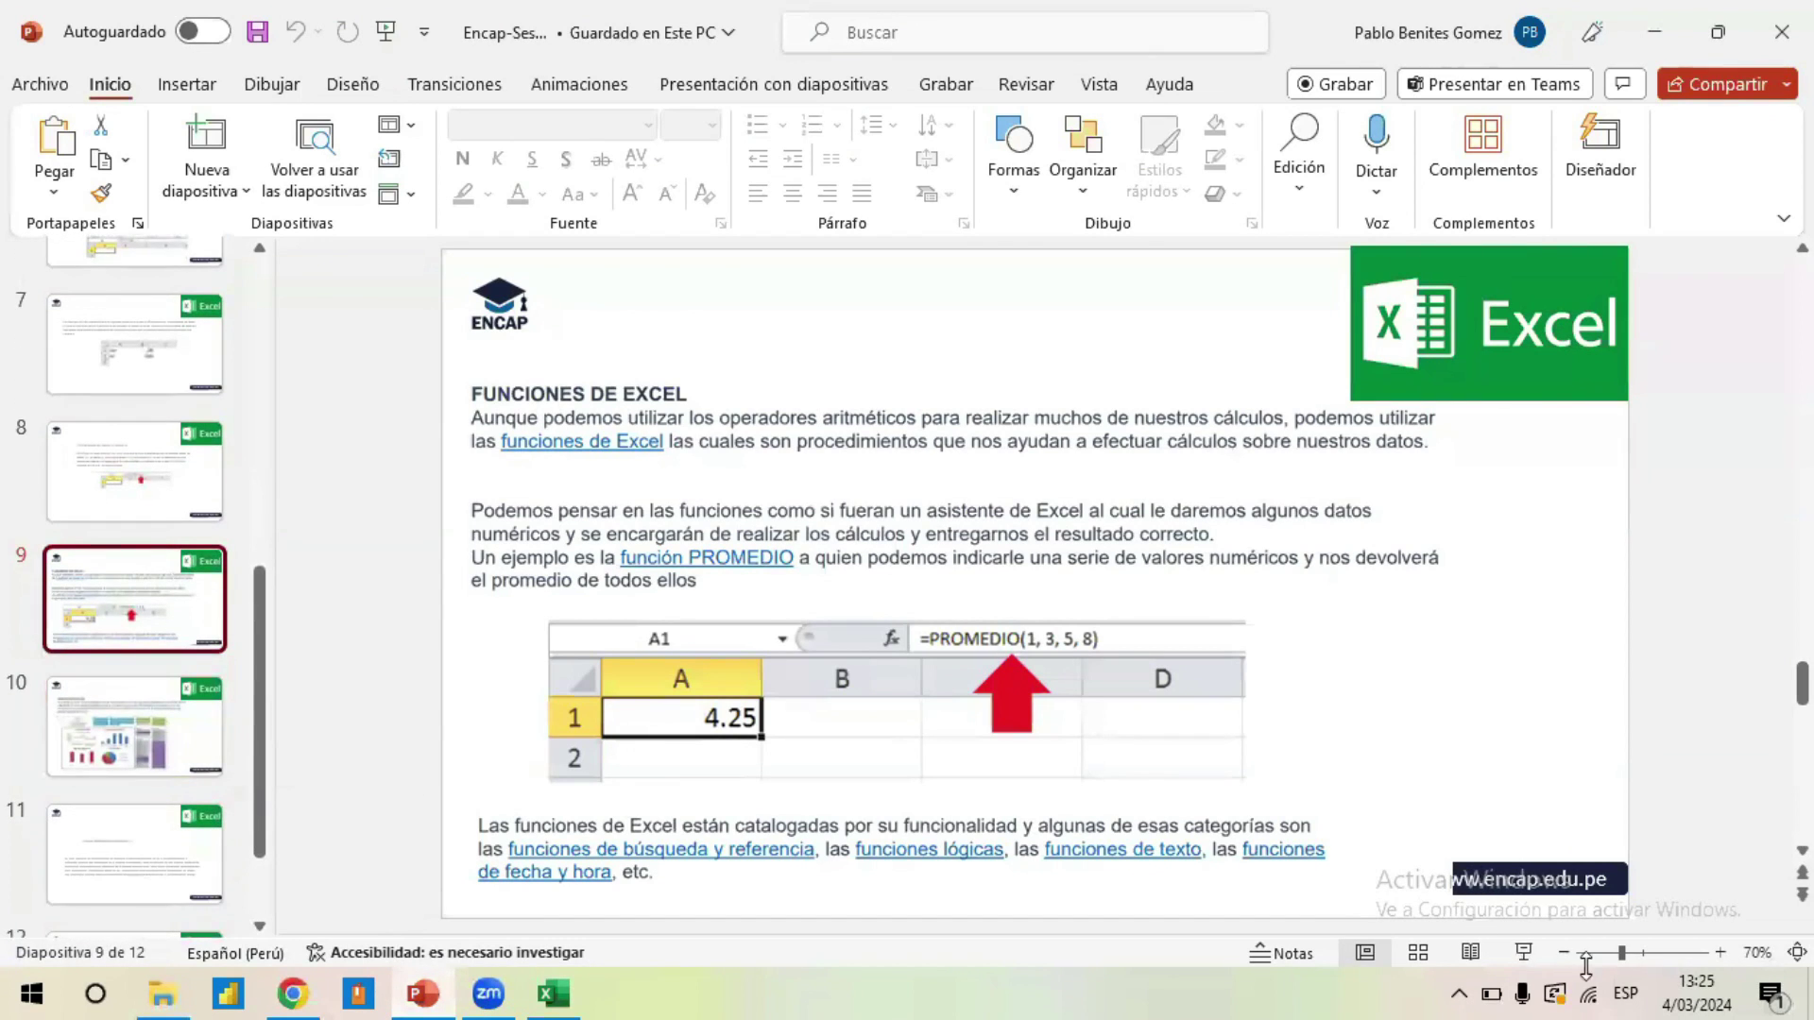
pyautogui.click(1524, 954)
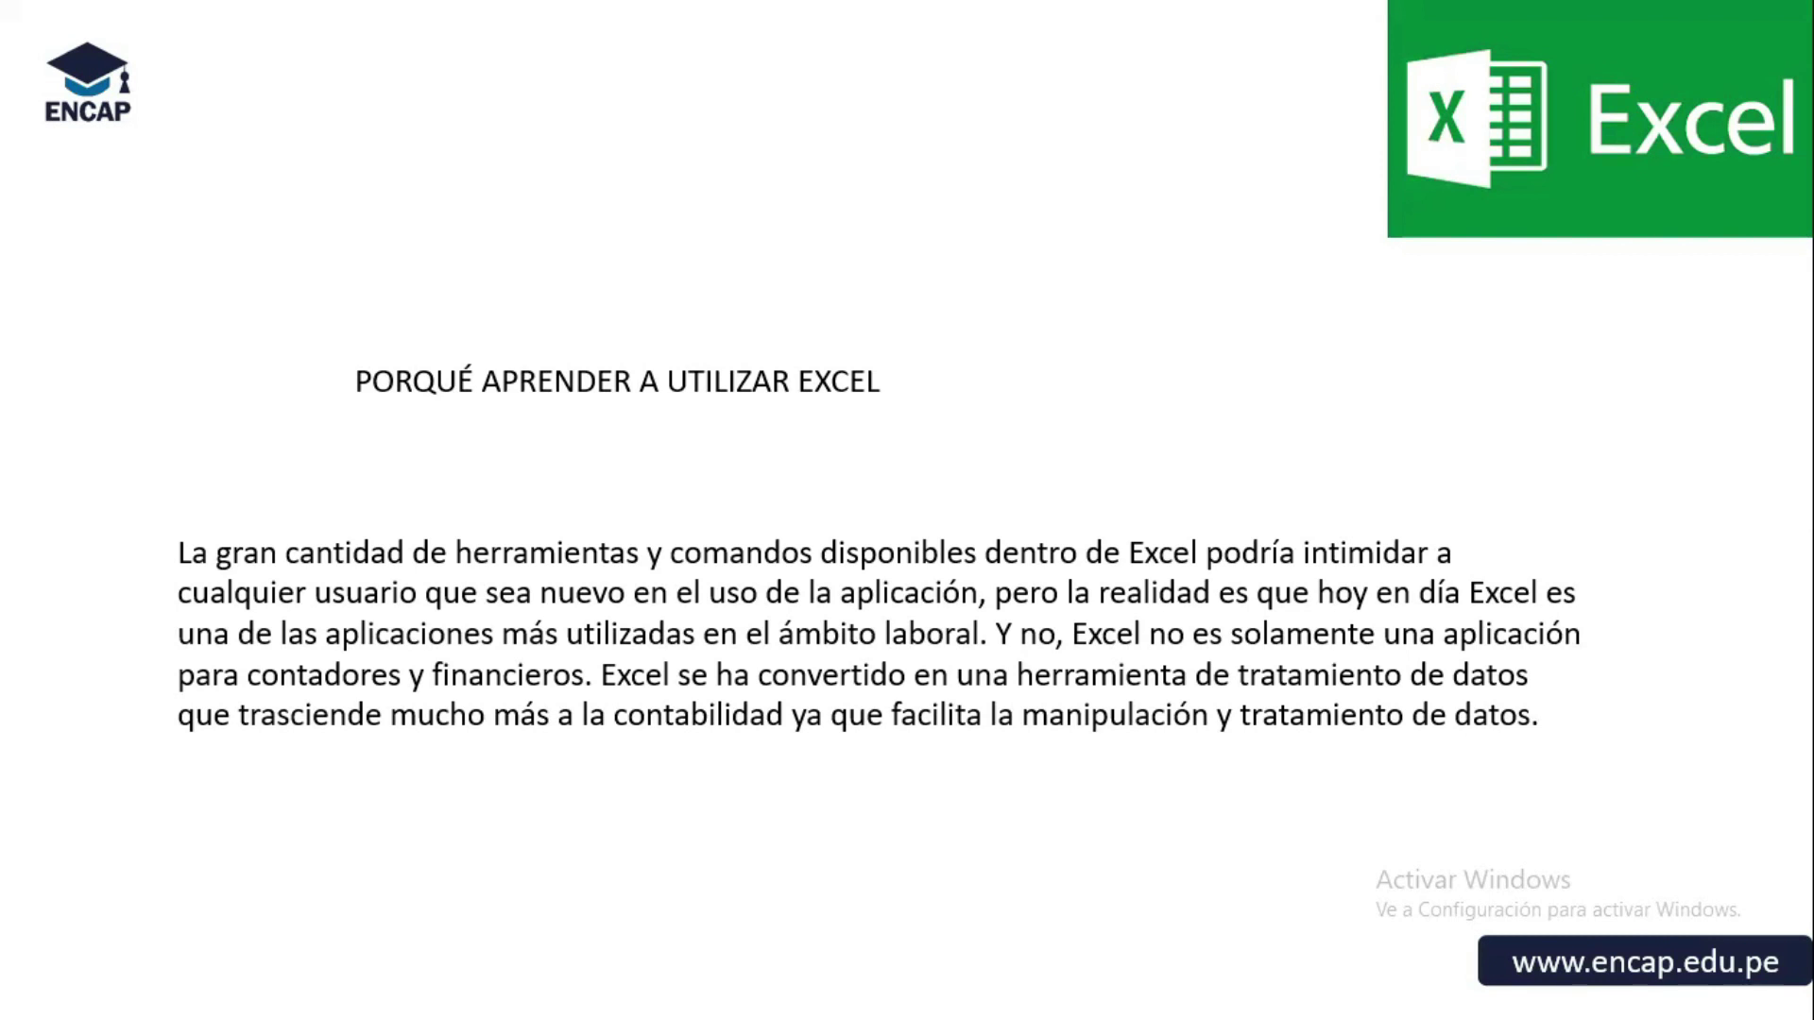
# - Browse the ENCAP home page's 'Cursos nuevos' list, then go to the CURSOS catalogue
pyautogui.scroll(3, 1594, 646)
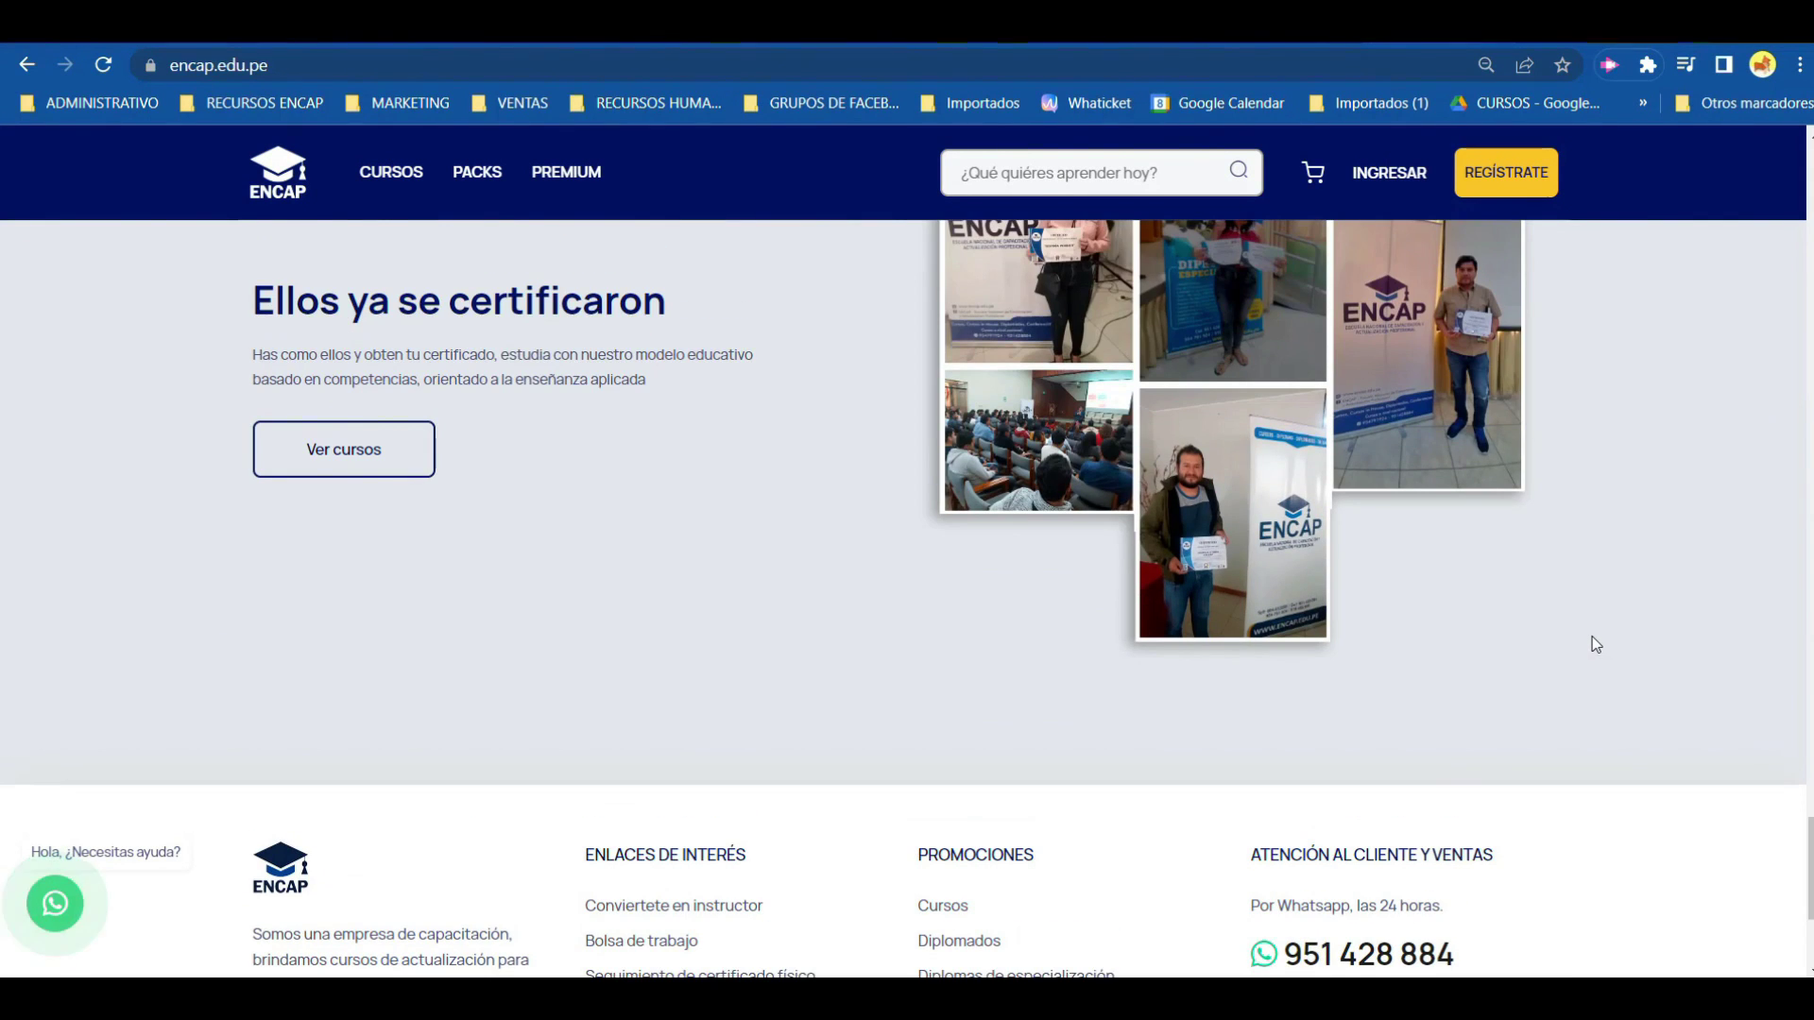
pyautogui.scroll(-3, 1594, 644)
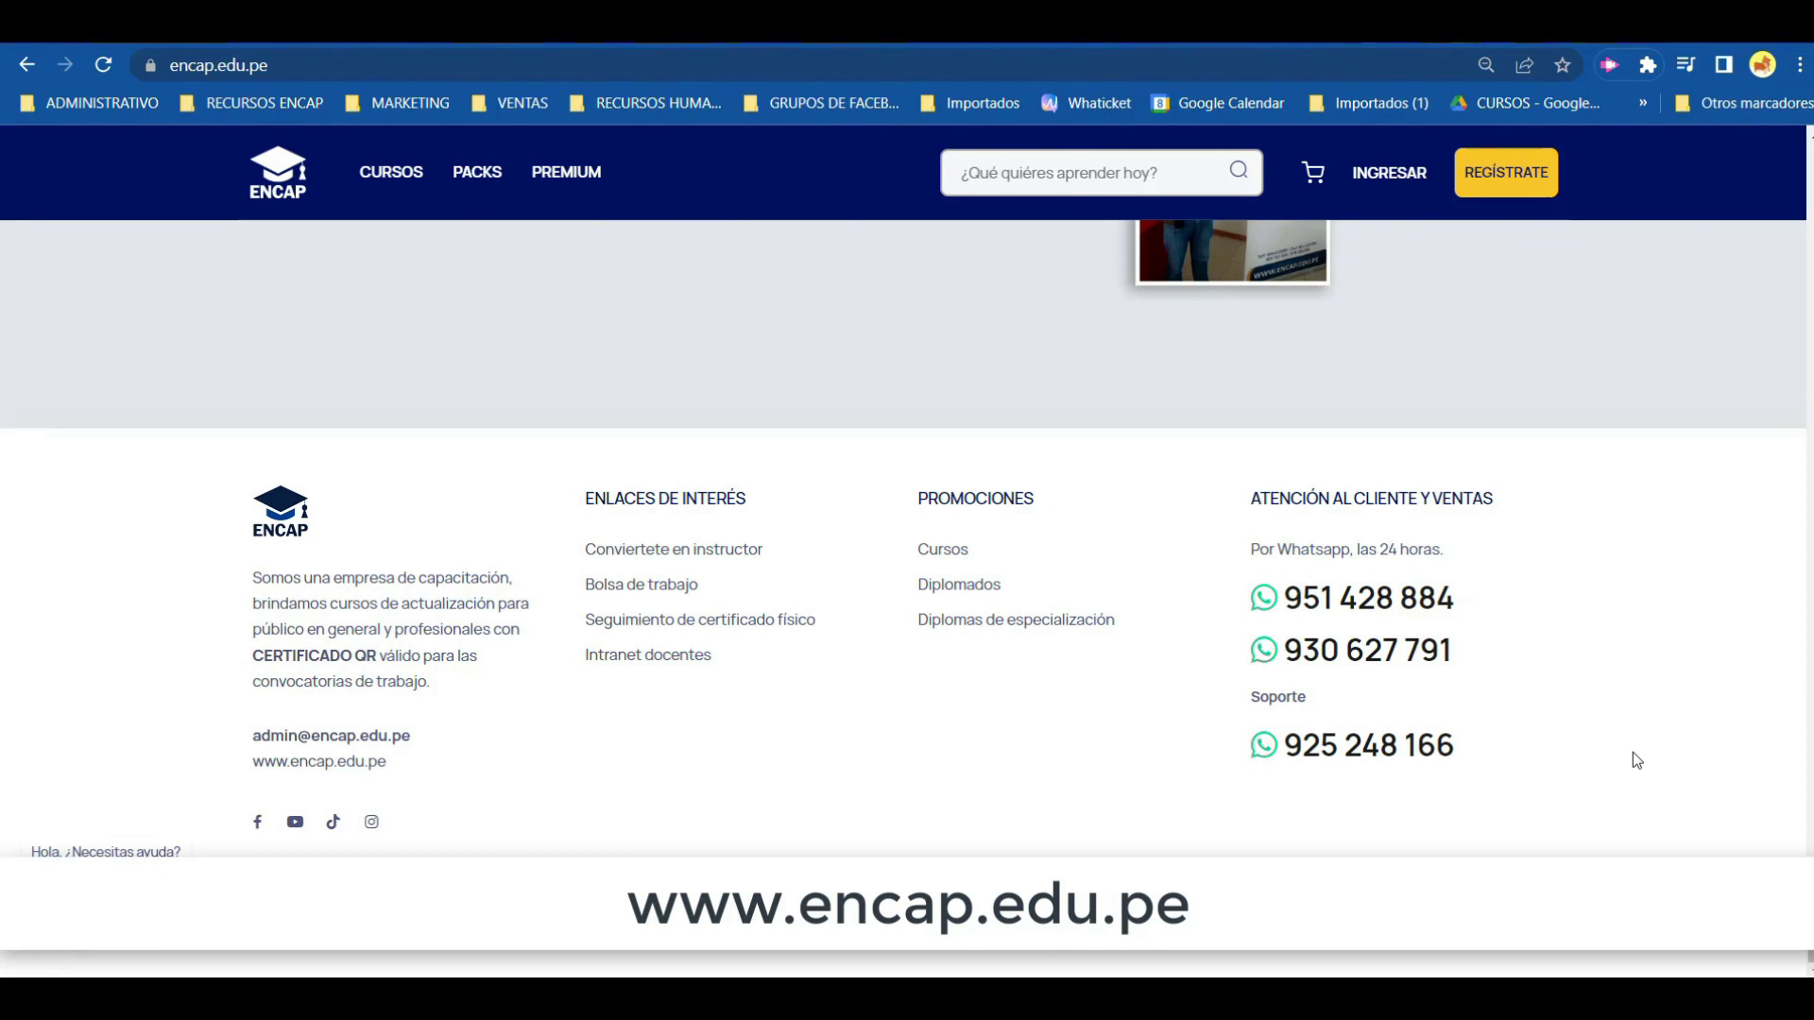
pyautogui.scroll(10, 1625, 742)
pyautogui.scroll(5, 1622, 739)
pyautogui.scroll(5, 1618, 731)
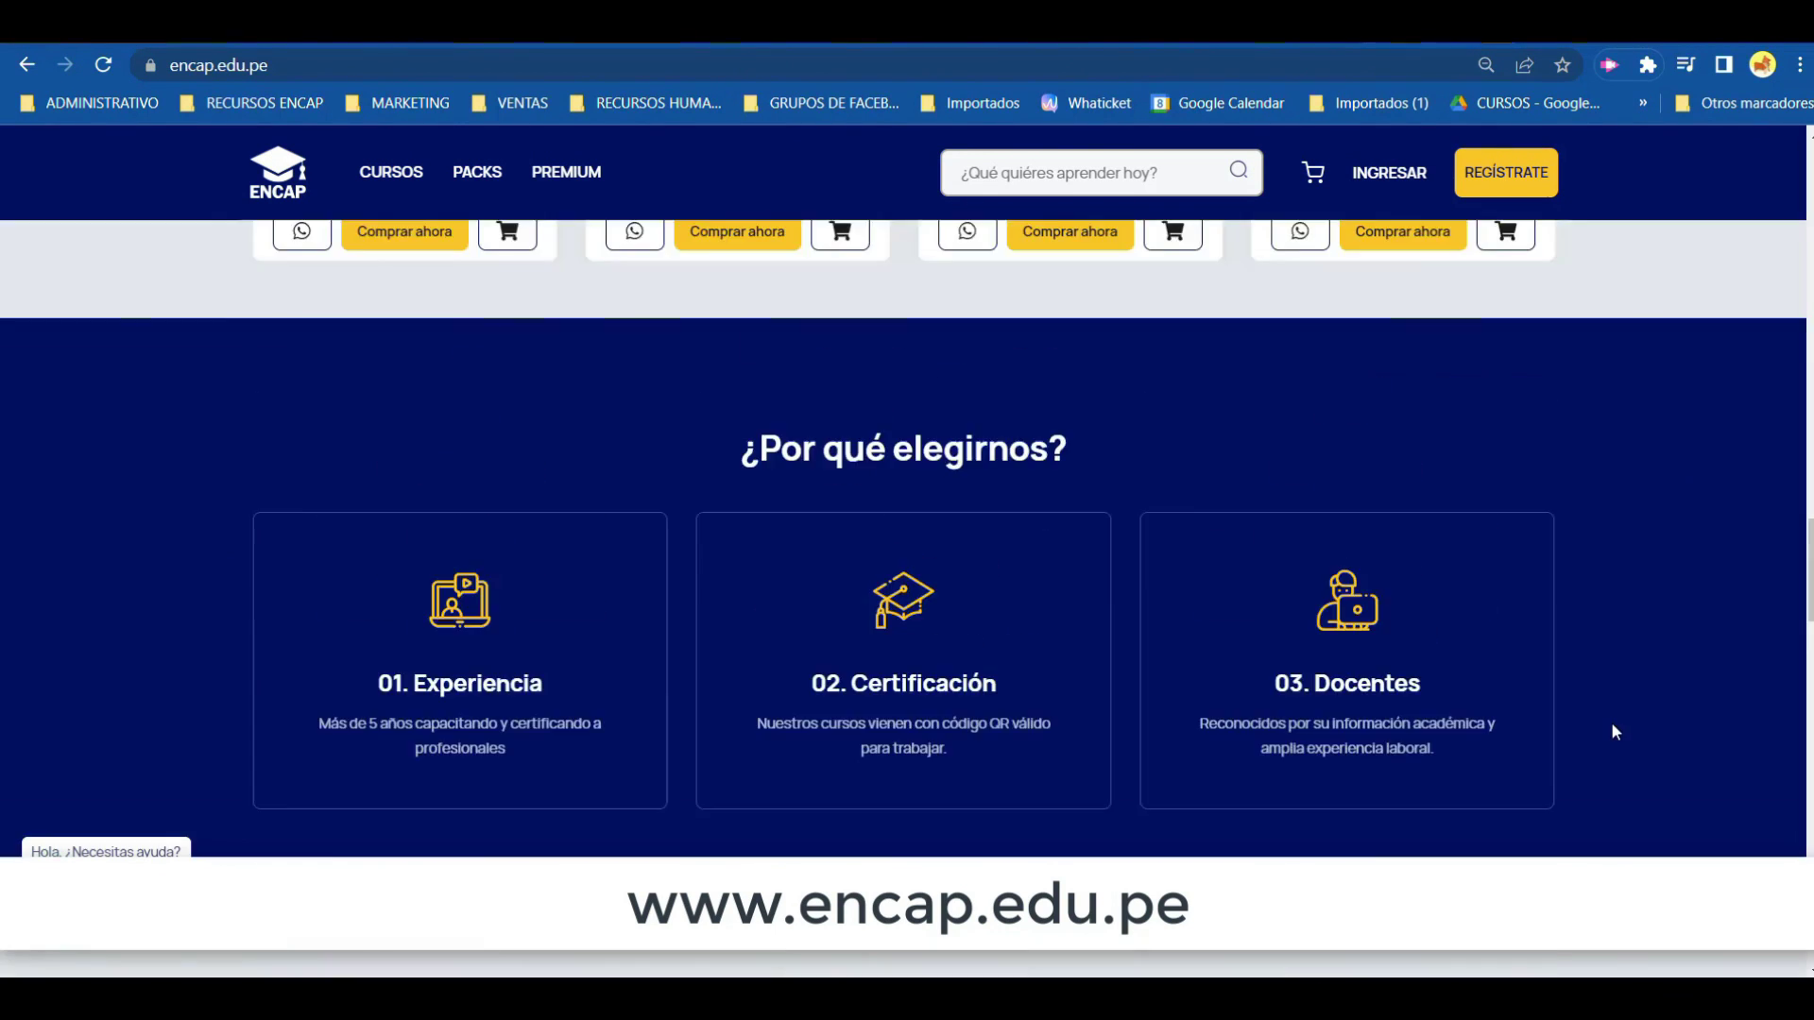
pyautogui.scroll(5, 1612, 722)
pyautogui.scroll(5, 1609, 722)
pyautogui.scroll(5, 1607, 712)
pyautogui.scroll(5, 1606, 711)
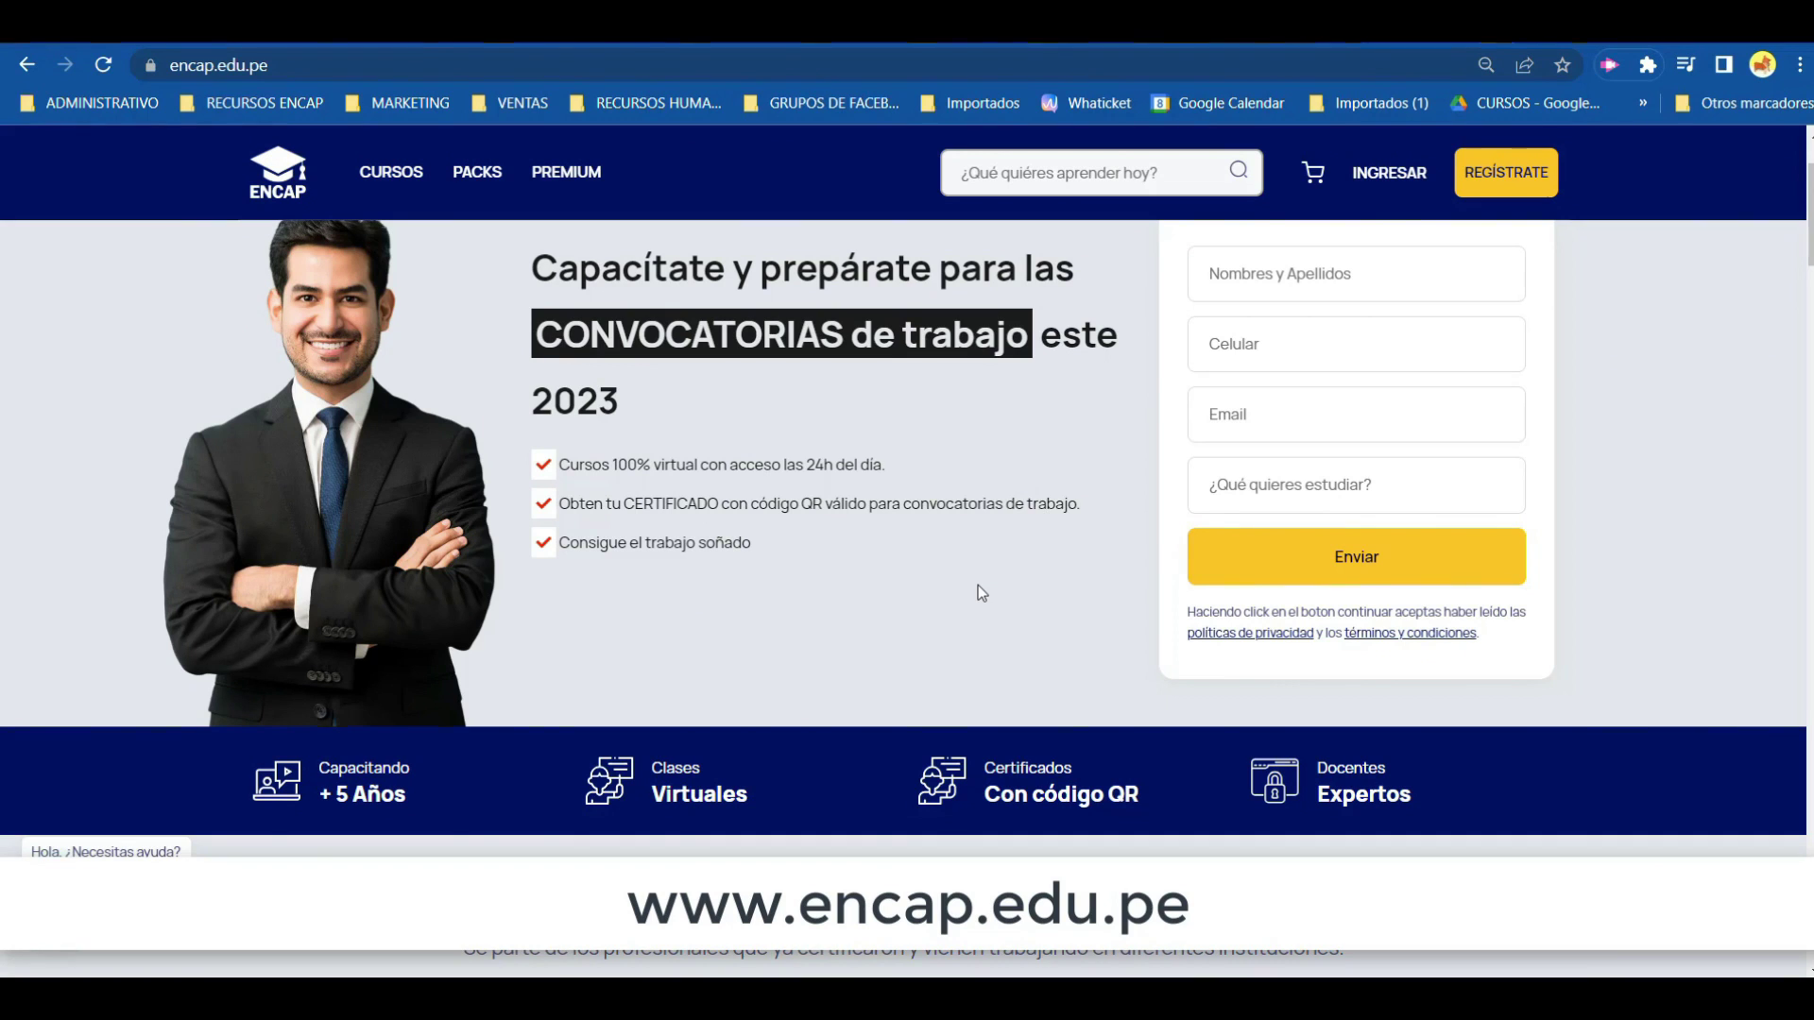
pyautogui.scroll(-4, 1603, 640)
pyautogui.scroll(-4, 1600, 635)
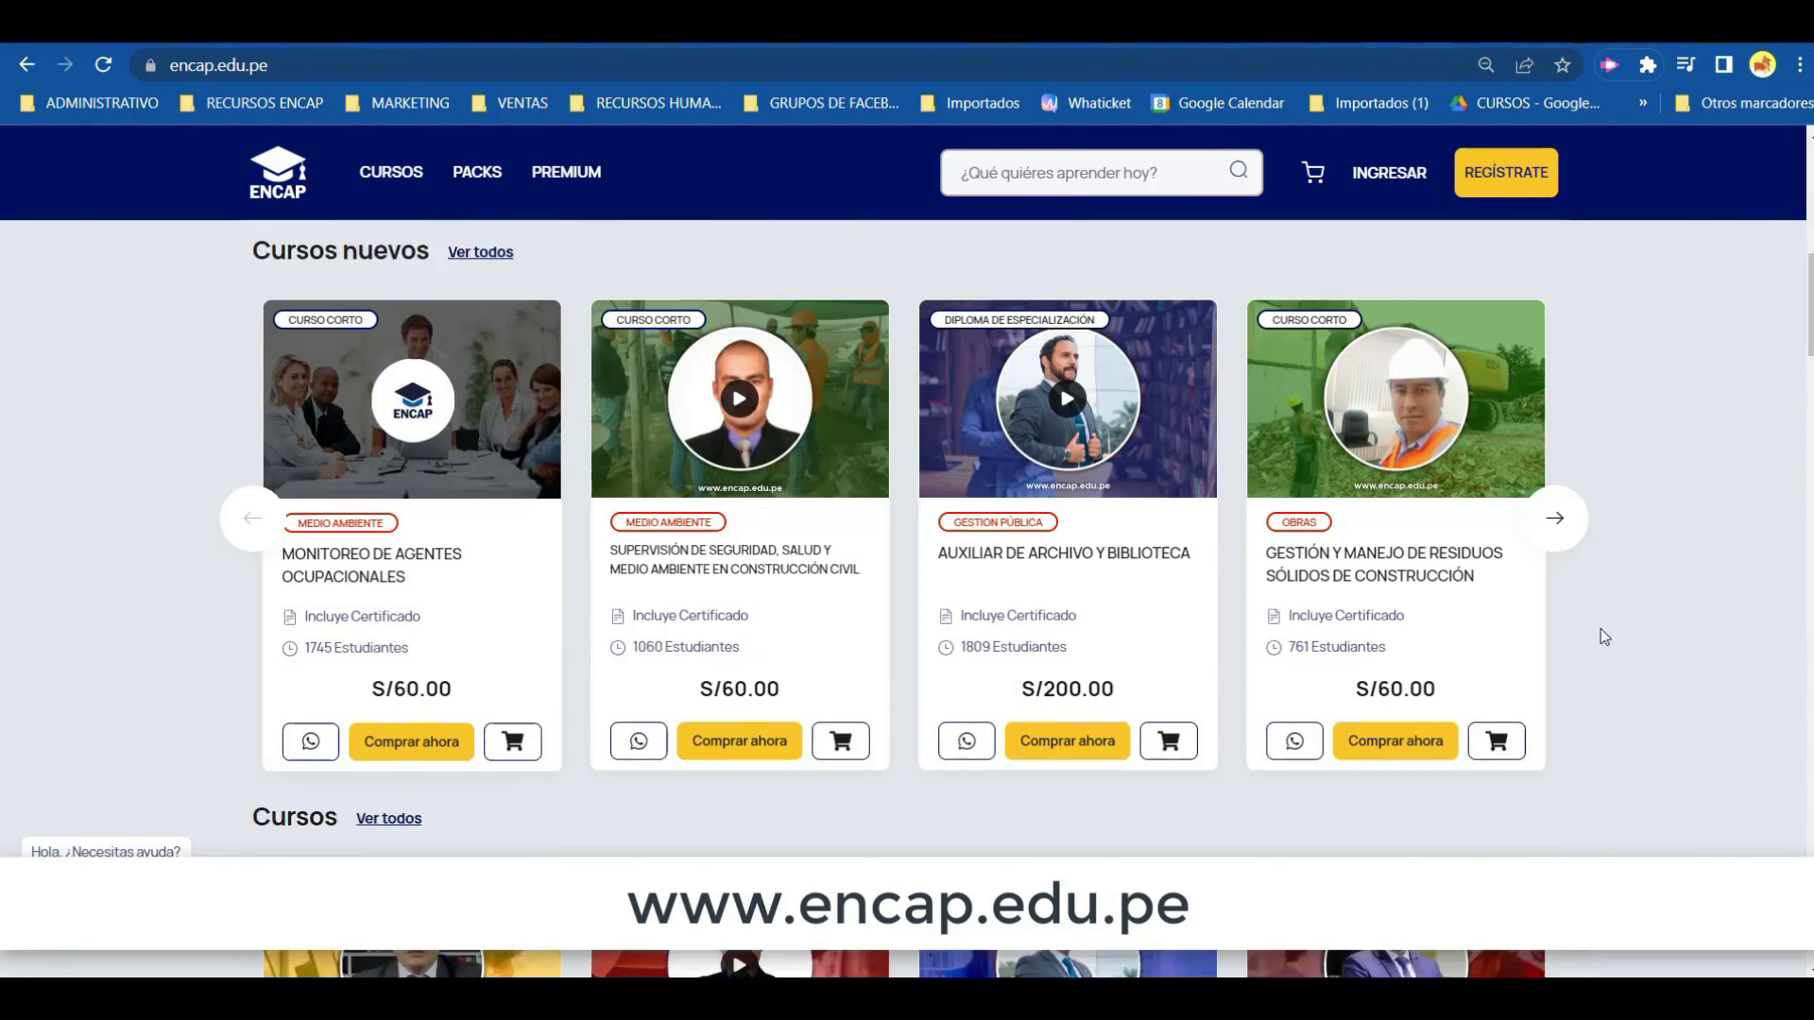
pyautogui.scroll(-1, 1603, 631)
pyautogui.scroll(4, 708, 689)
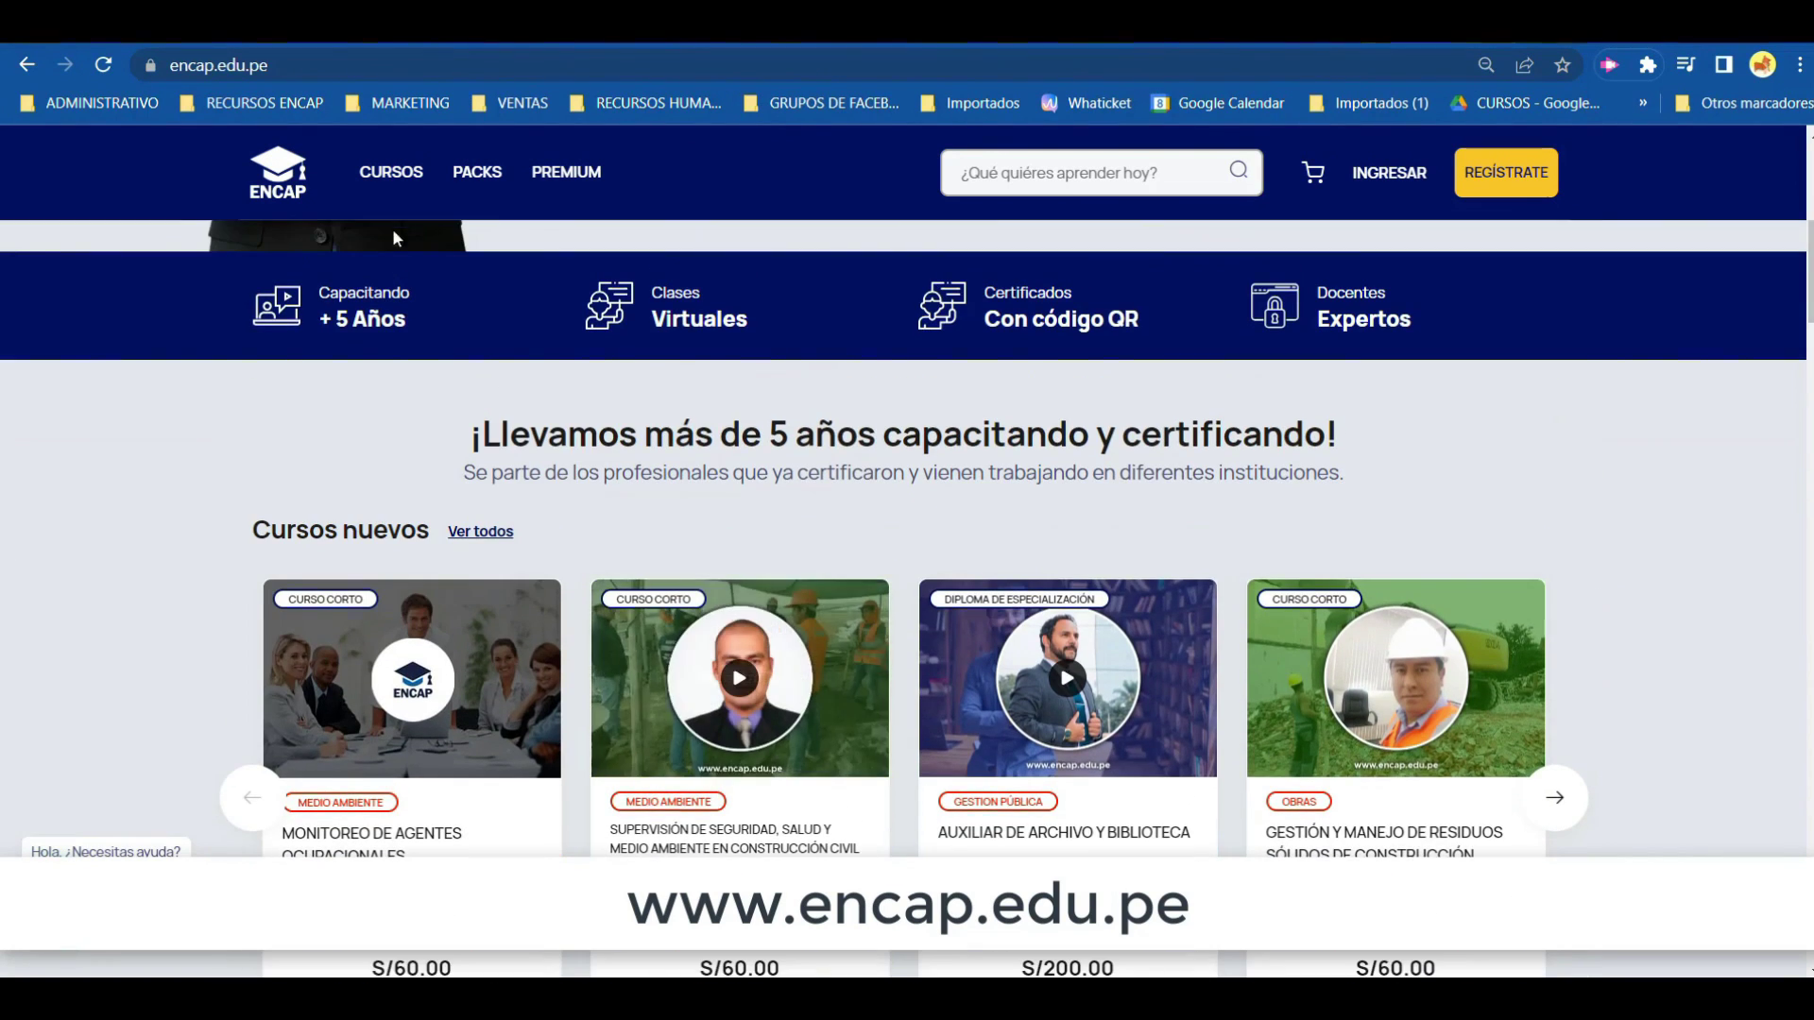
pyautogui.click(392, 175)
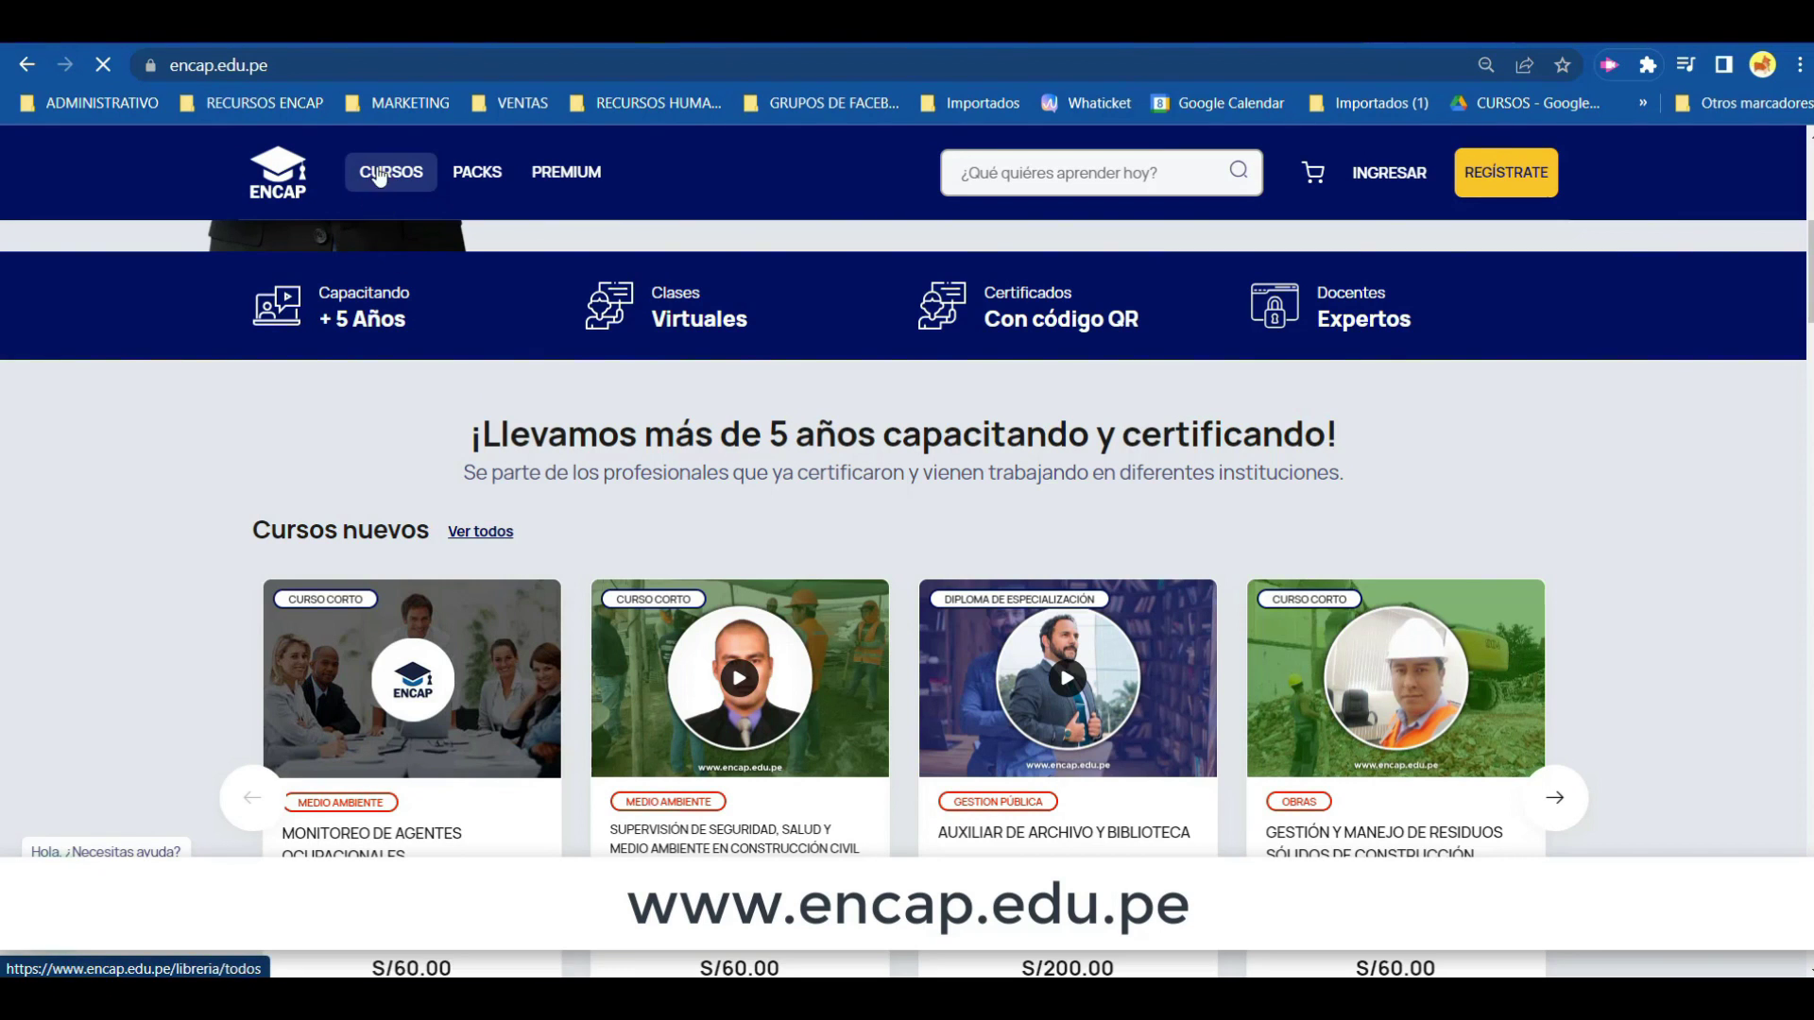
# - Filter the catalogue to GESTION PÚBLICA and DIPLOMA DE ESPECIALIZACIÓN, leaving four S/200.00 courses
pyautogui.scroll(-2, 404, 626)
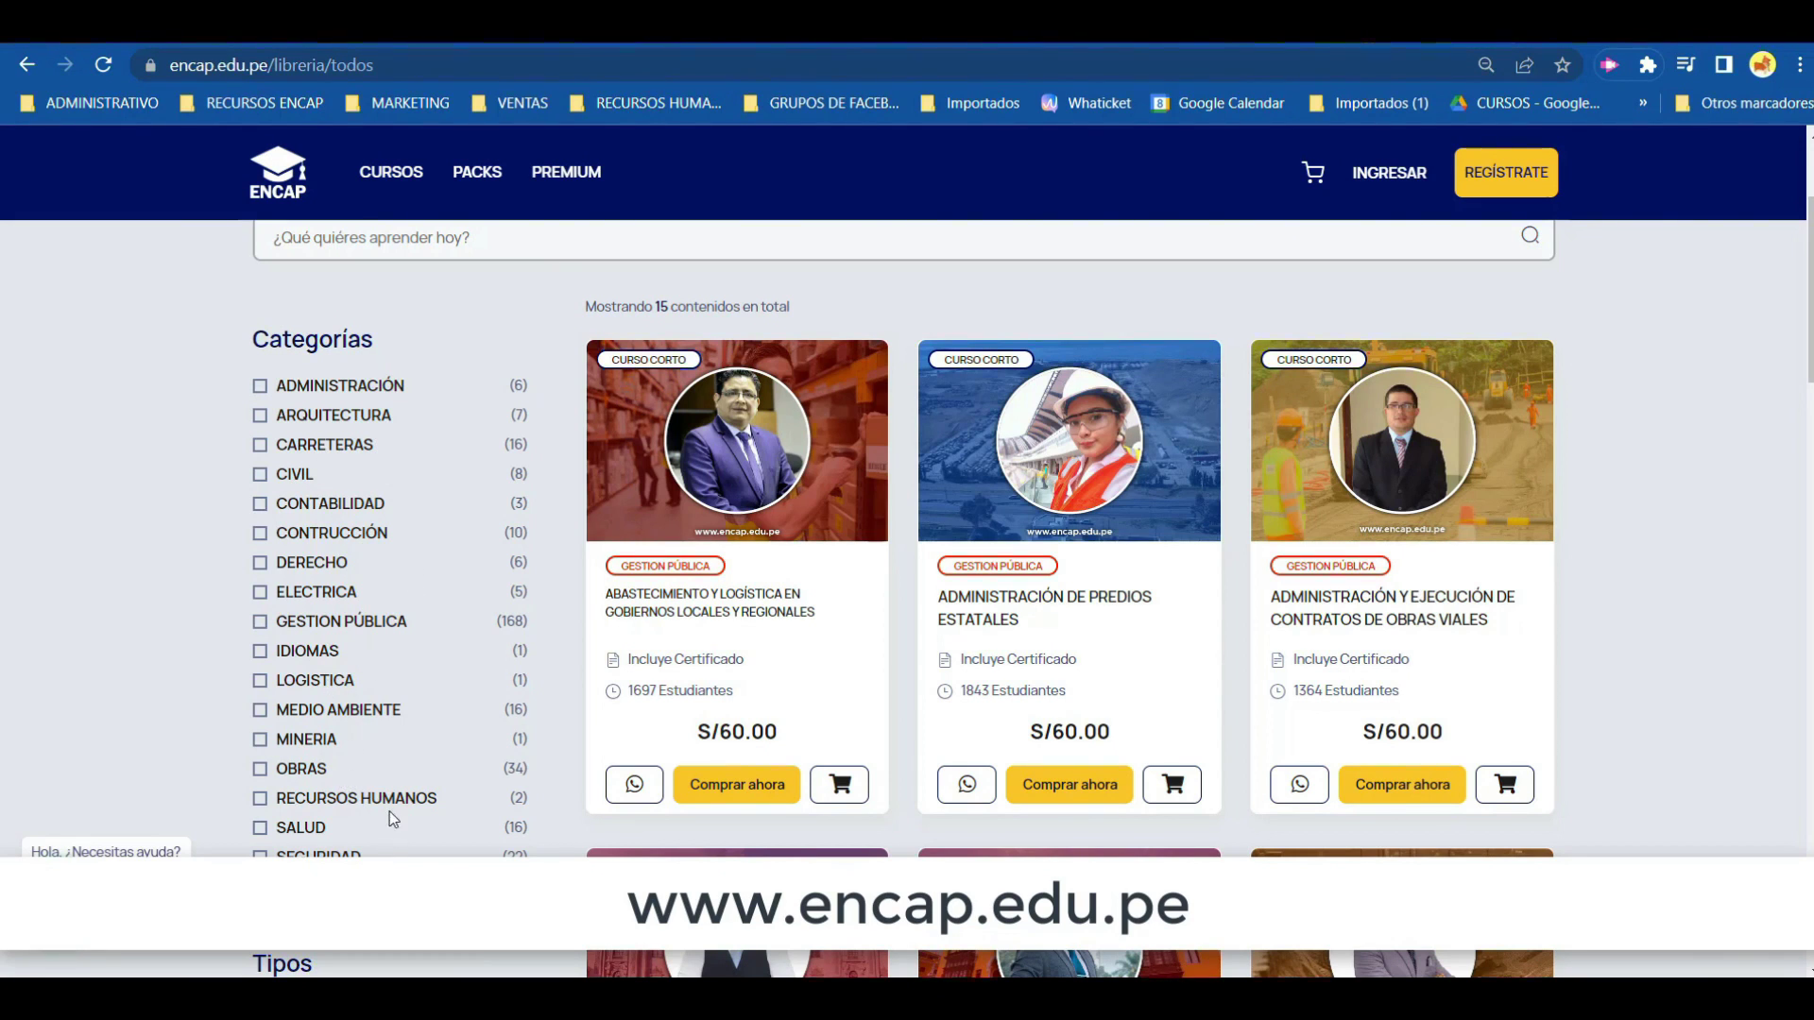
pyautogui.scroll(-1, 390, 813)
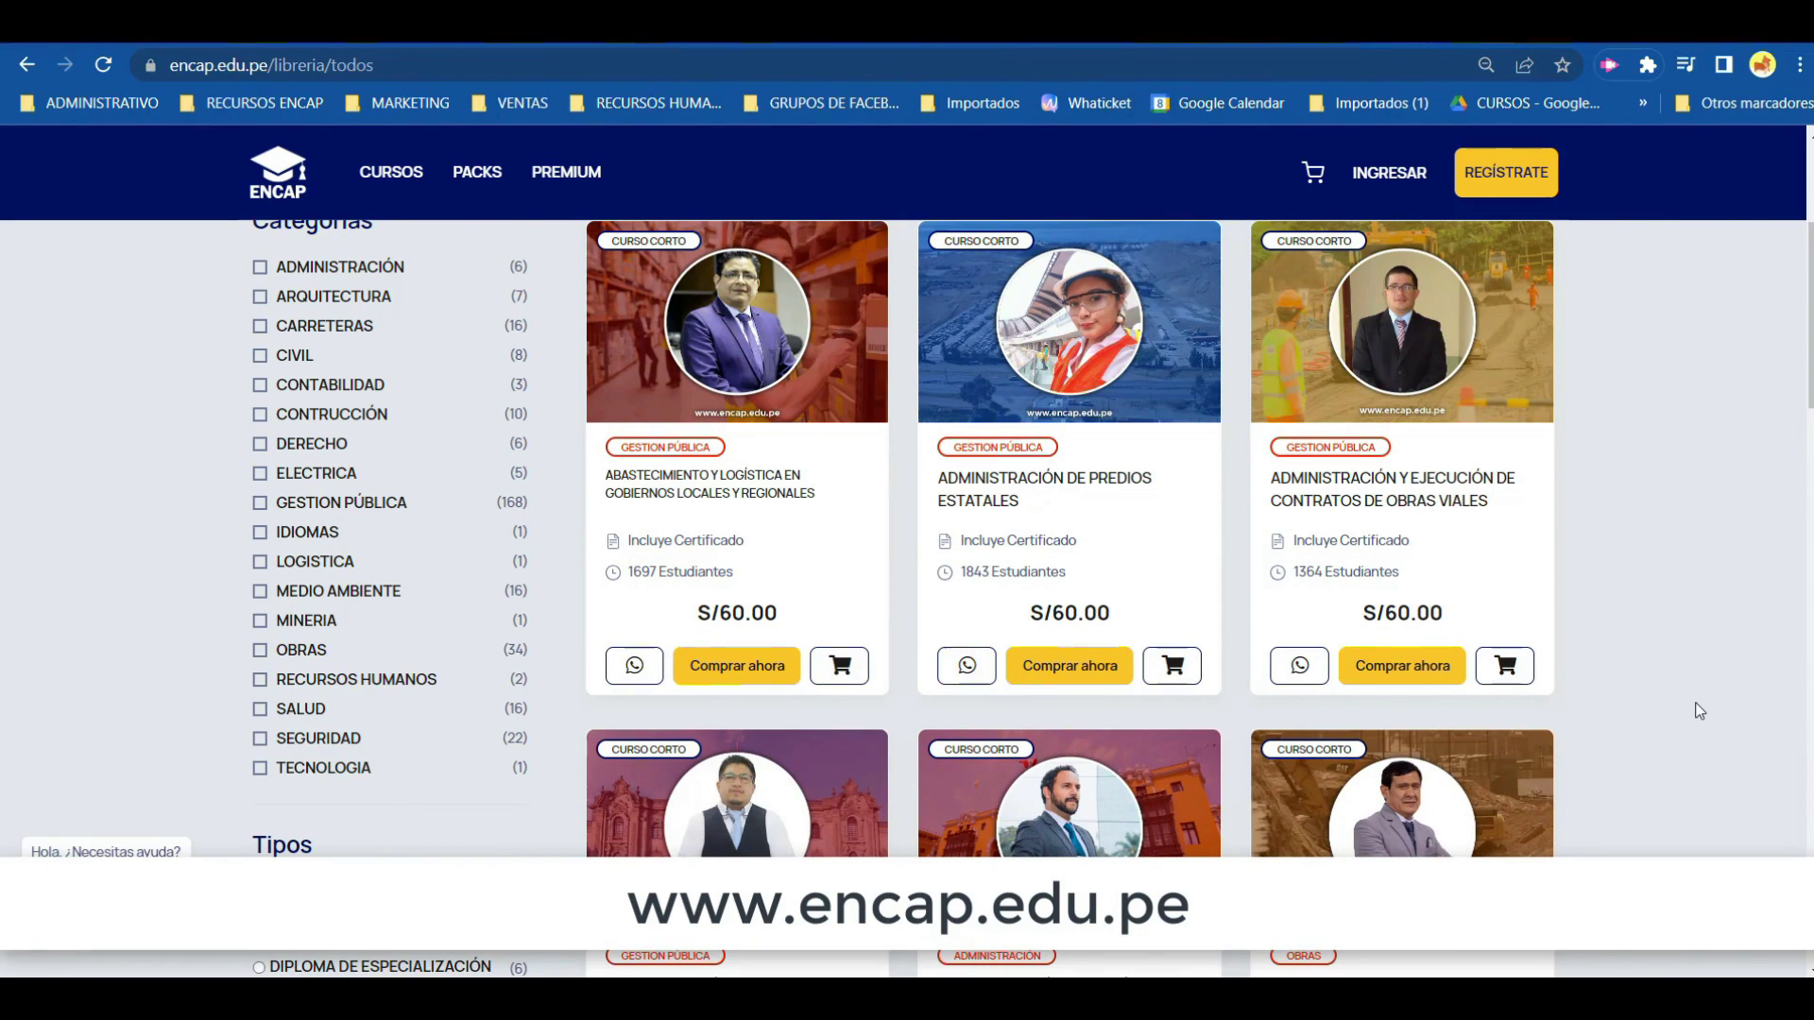
pyautogui.scroll(1, 461, 690)
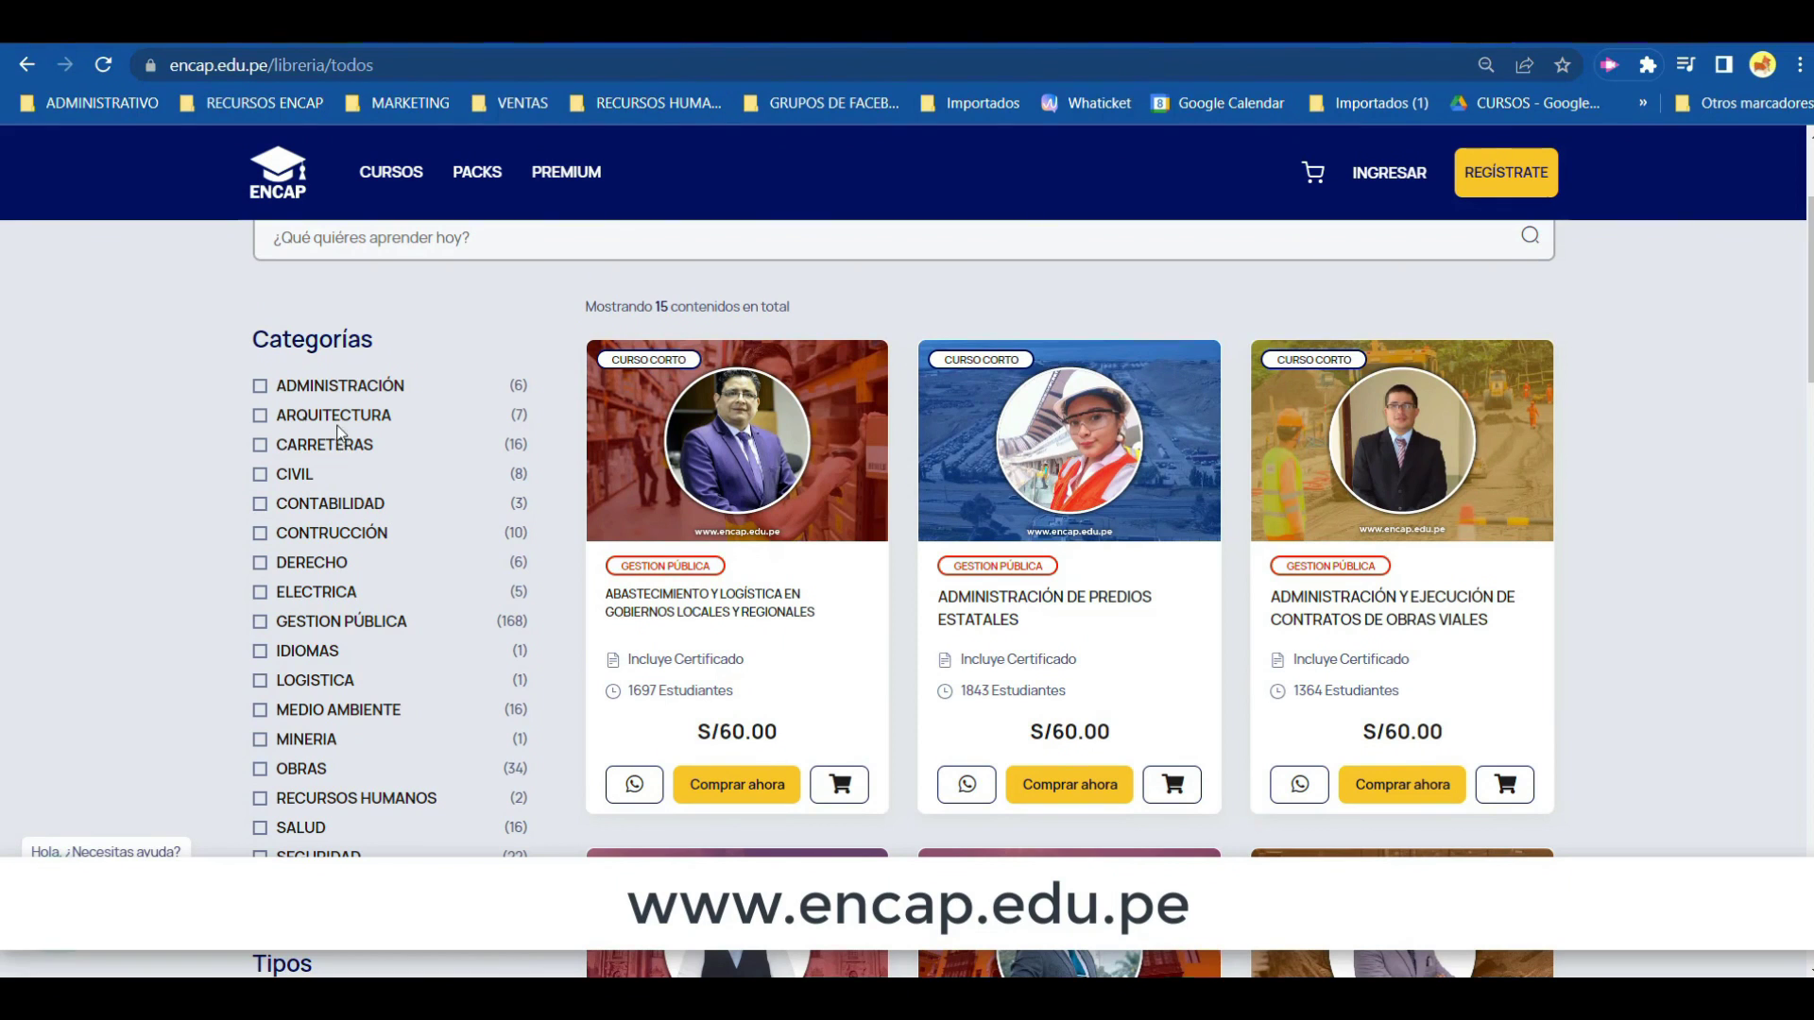
pyautogui.click(370, 624)
pyautogui.scroll(-3, 98, 627)
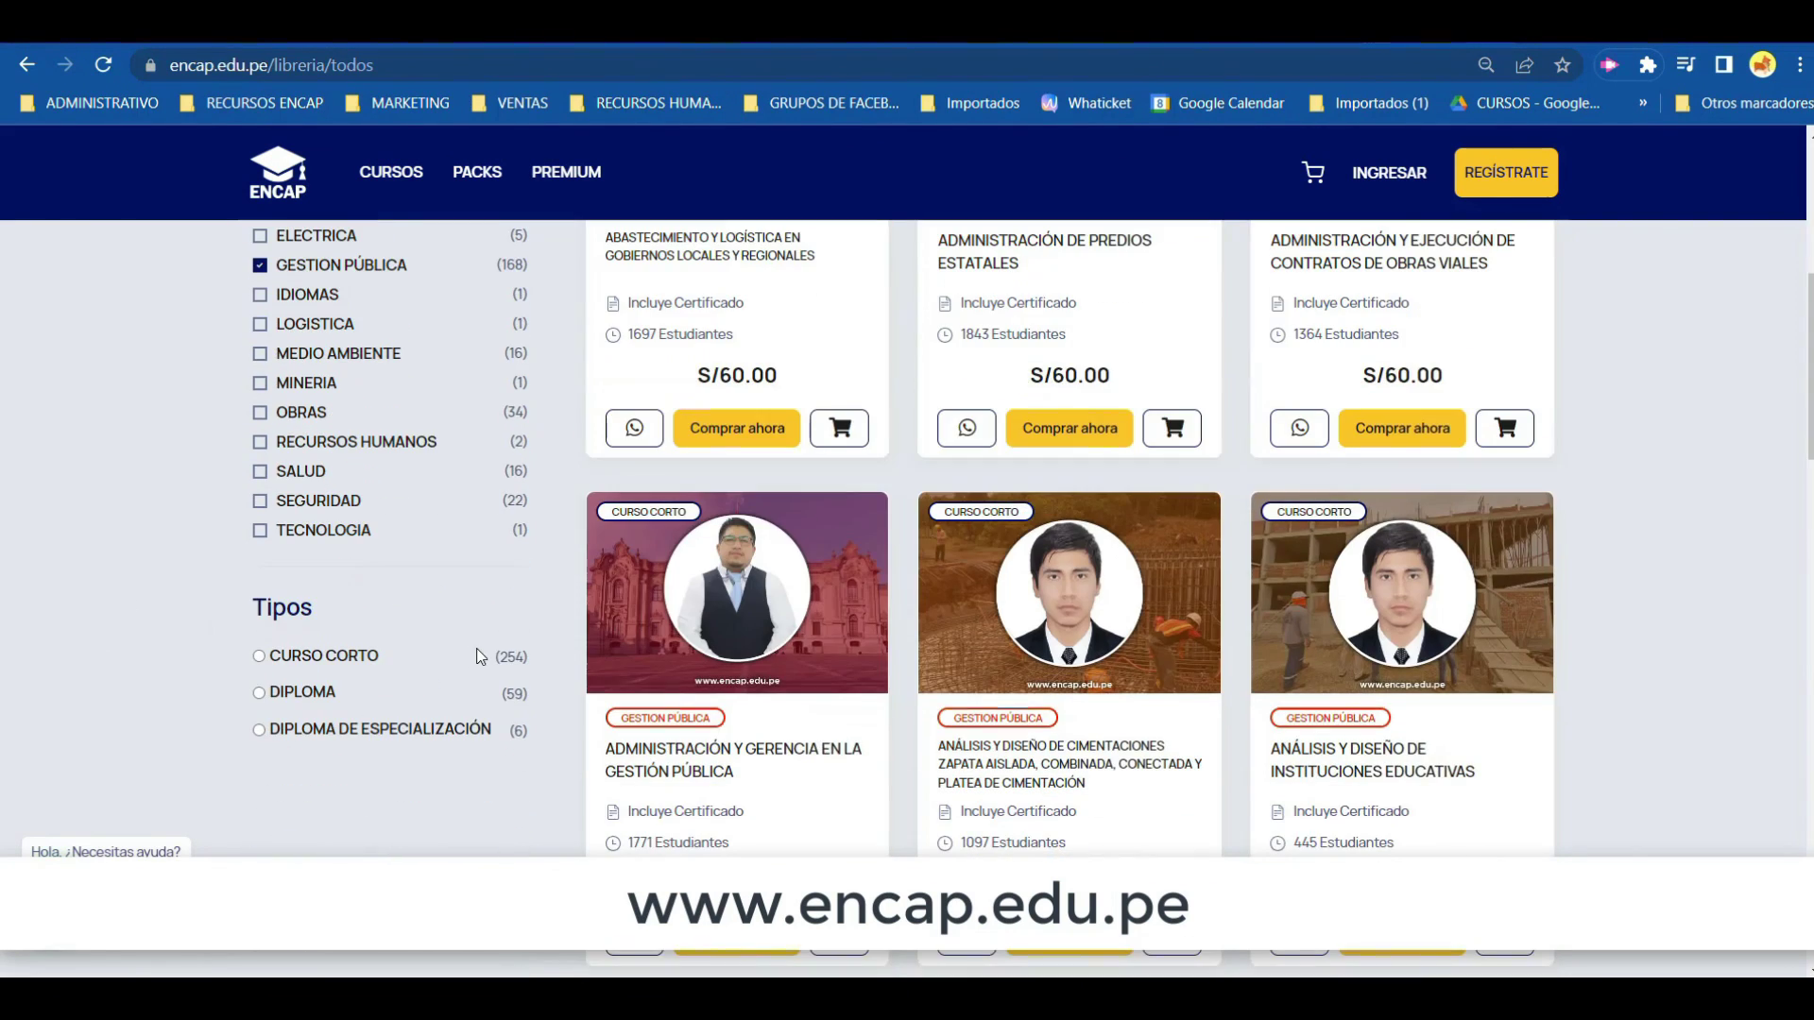
pyautogui.click(304, 695)
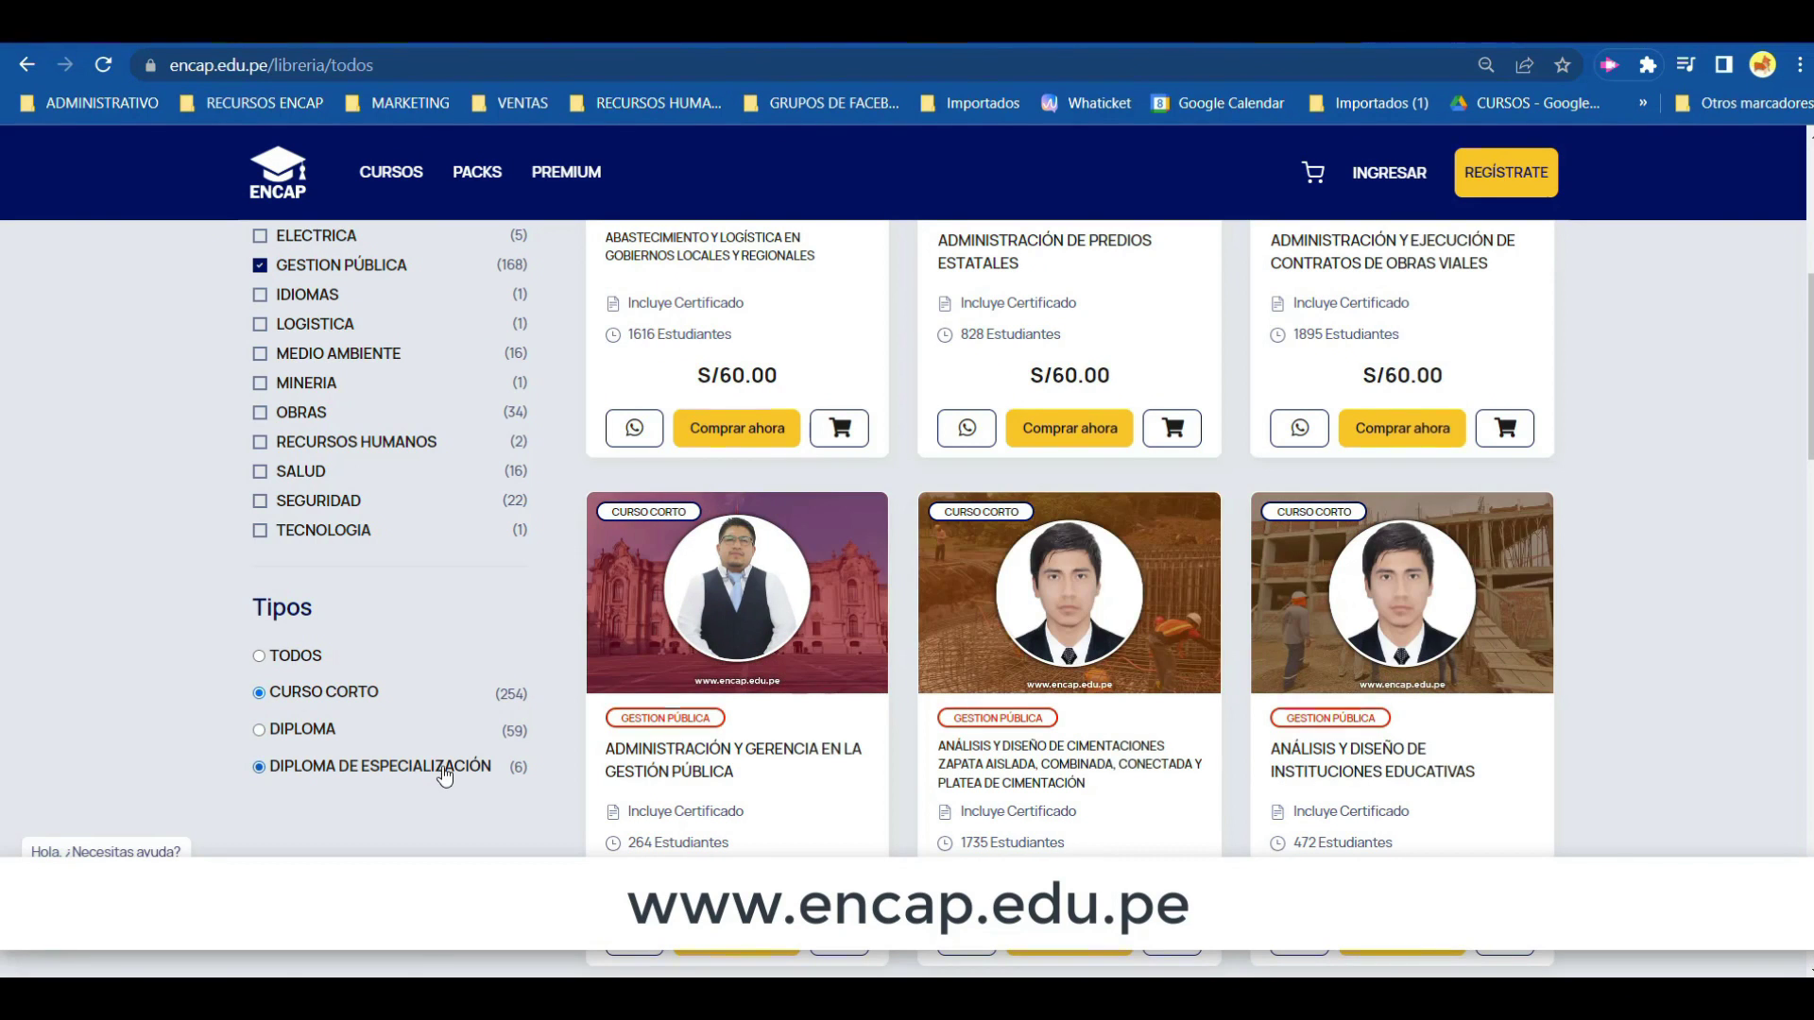
pyautogui.click(444, 777)
pyautogui.scroll(5, 1289, 696)
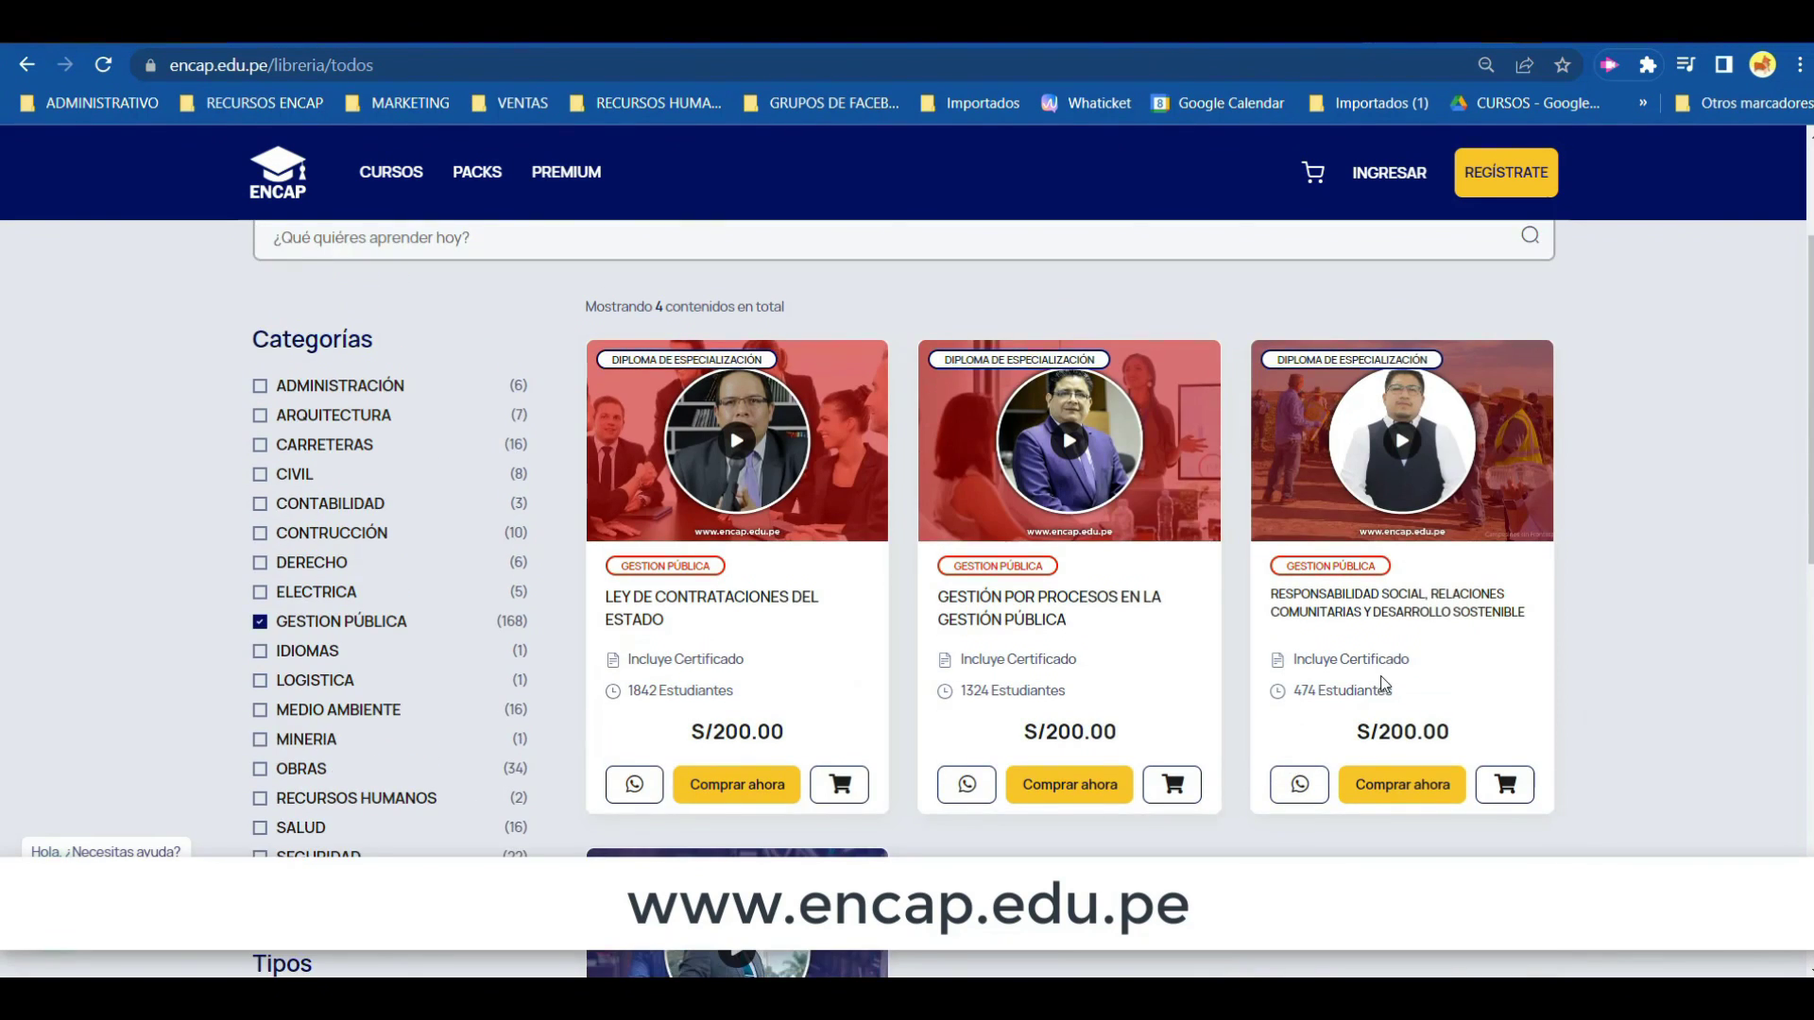
pyautogui.scroll(-1, 1145, 741)
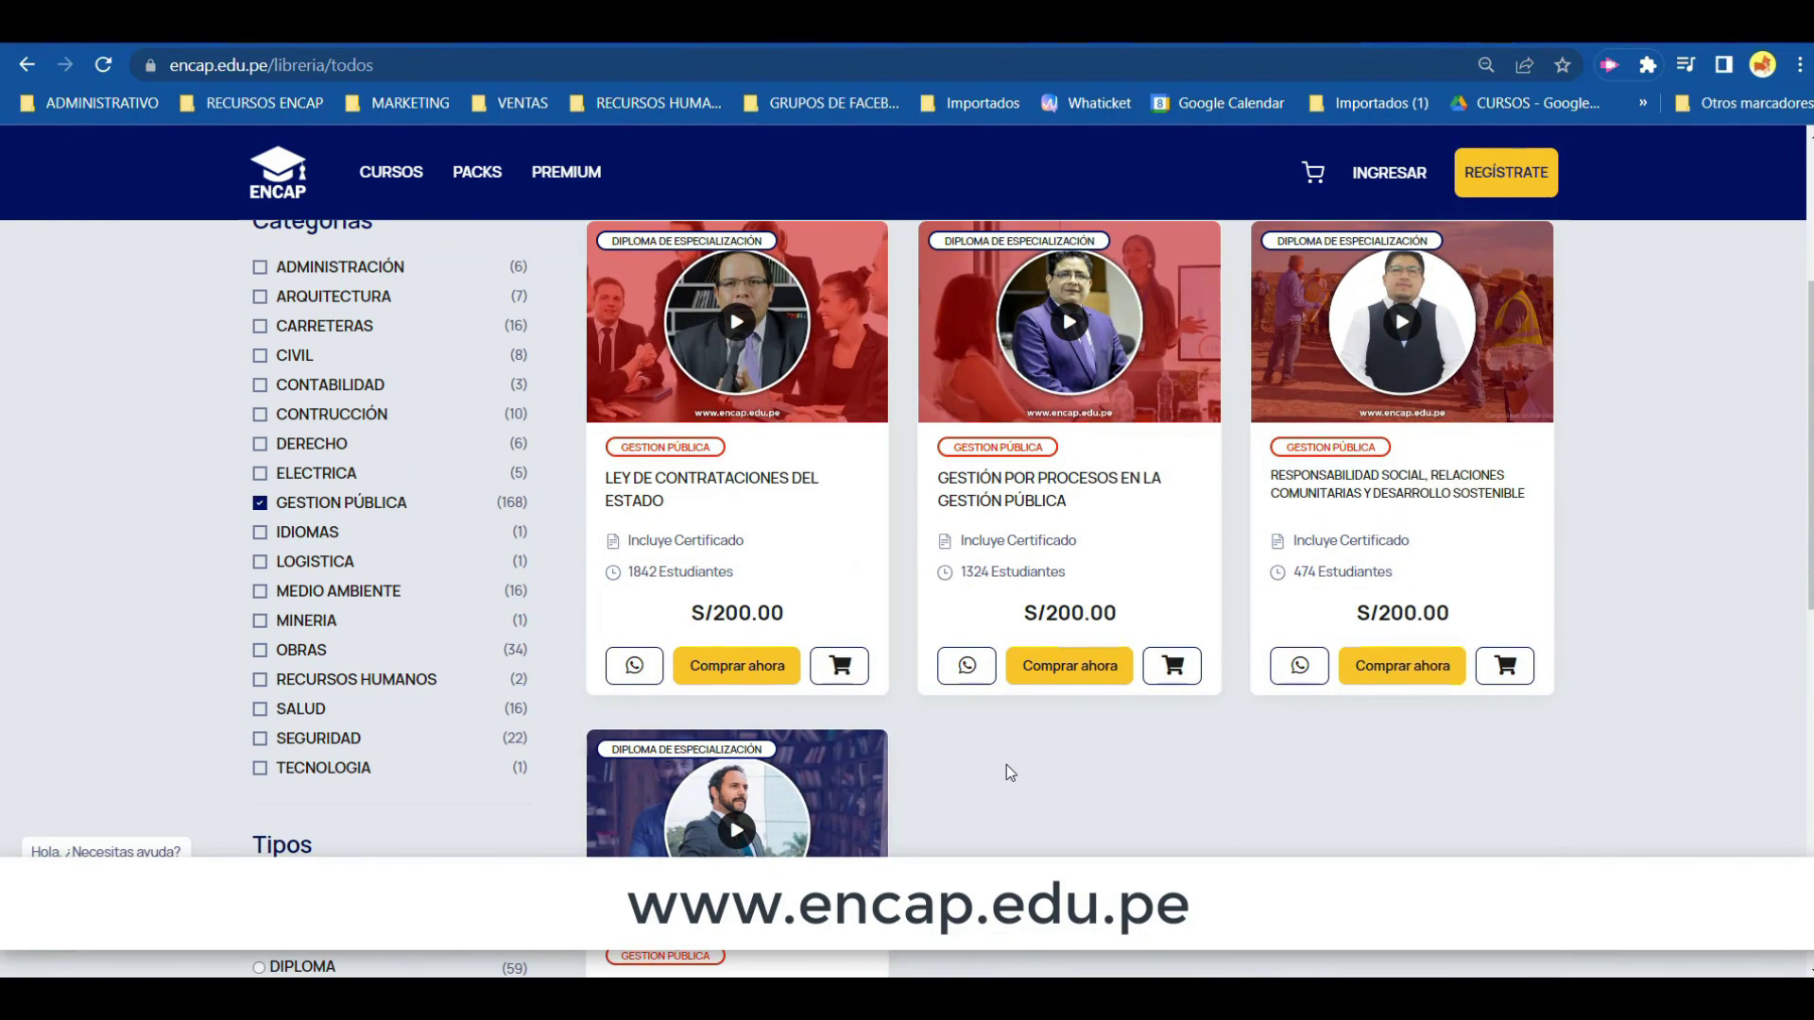
# - Start buying the GESTIÓN POR PROCESOS EN LA GESTIÓN PÚBLICA diploma and review the order
pyautogui.click(1069, 666)
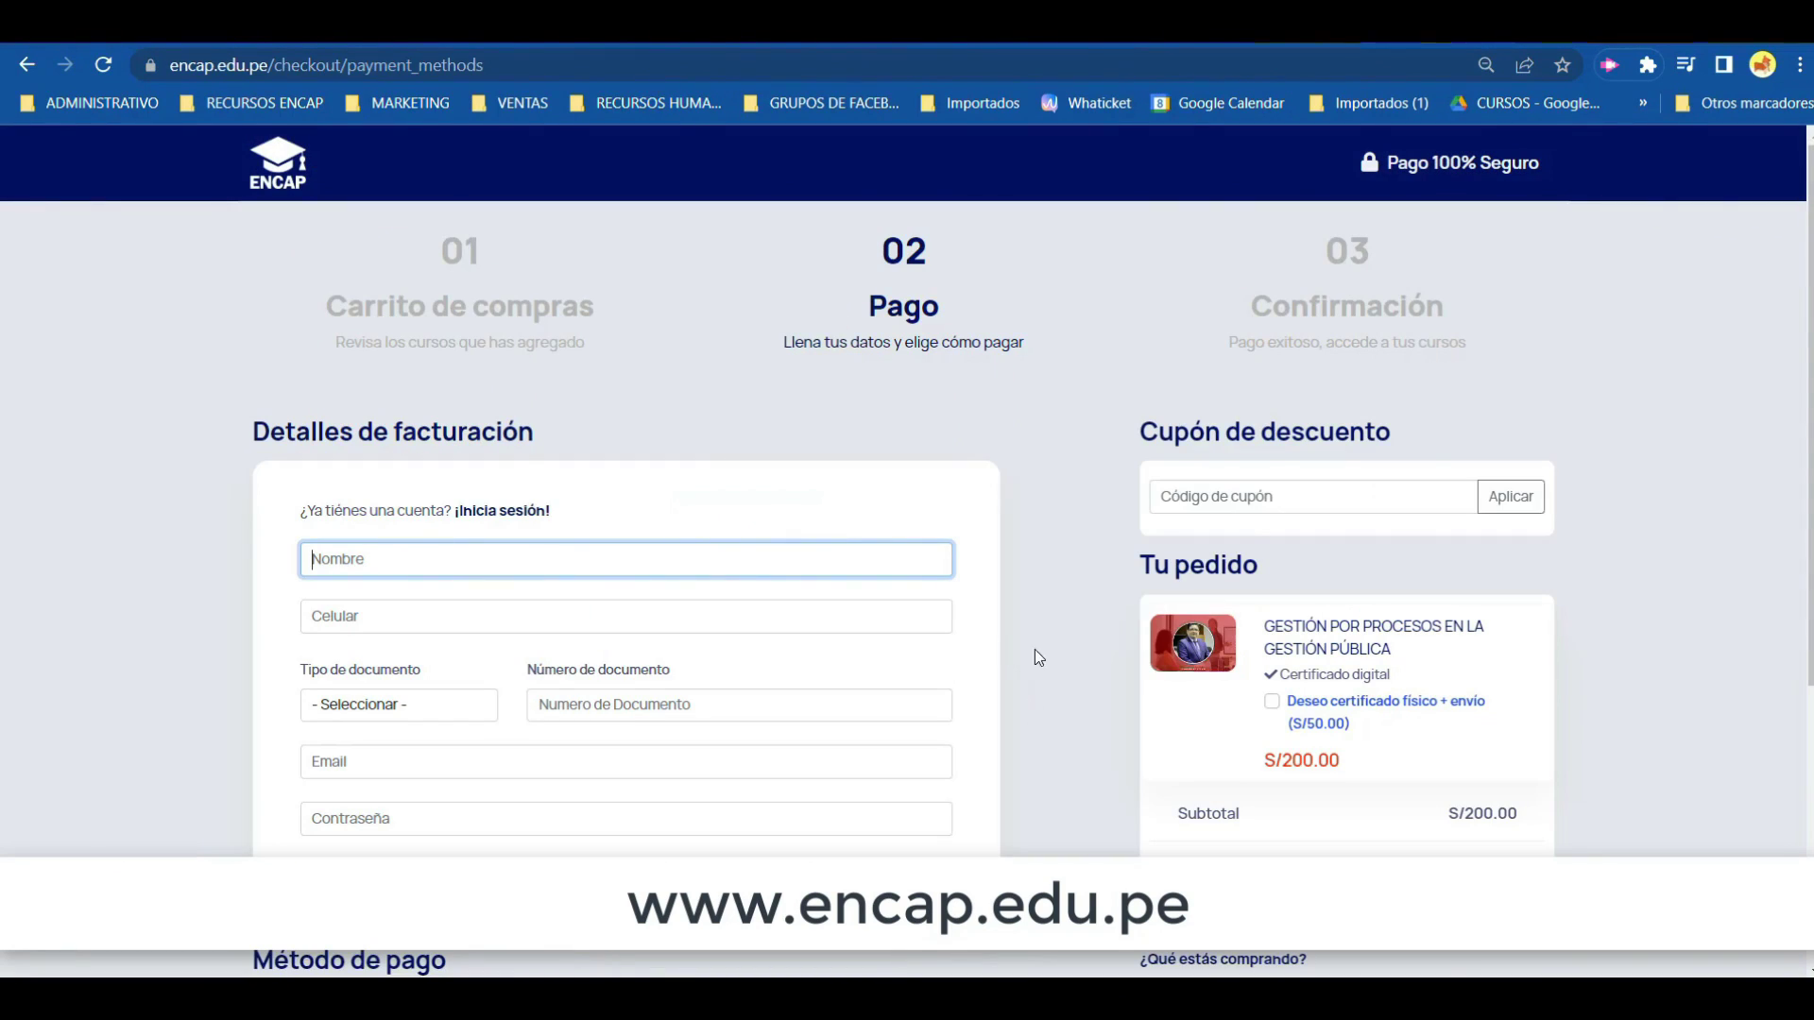
pyautogui.scroll(-4, 577, 558)
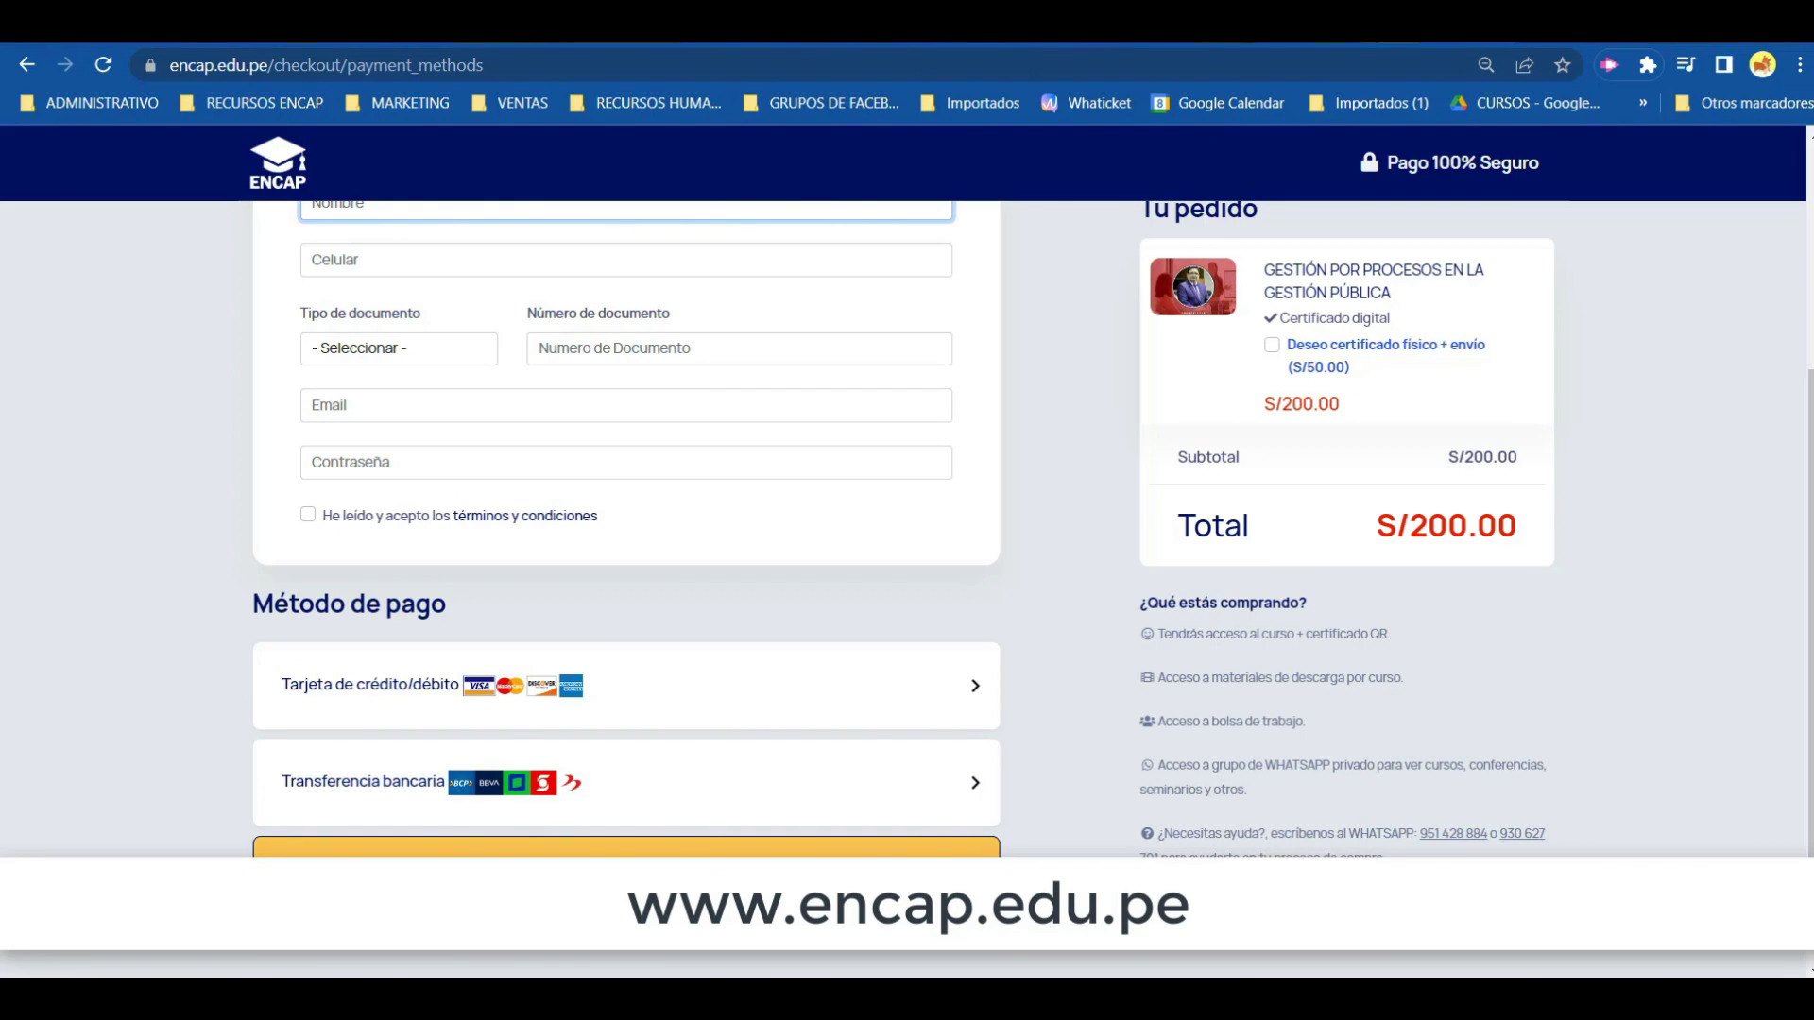
pyautogui.scroll(2, 1010, 787)
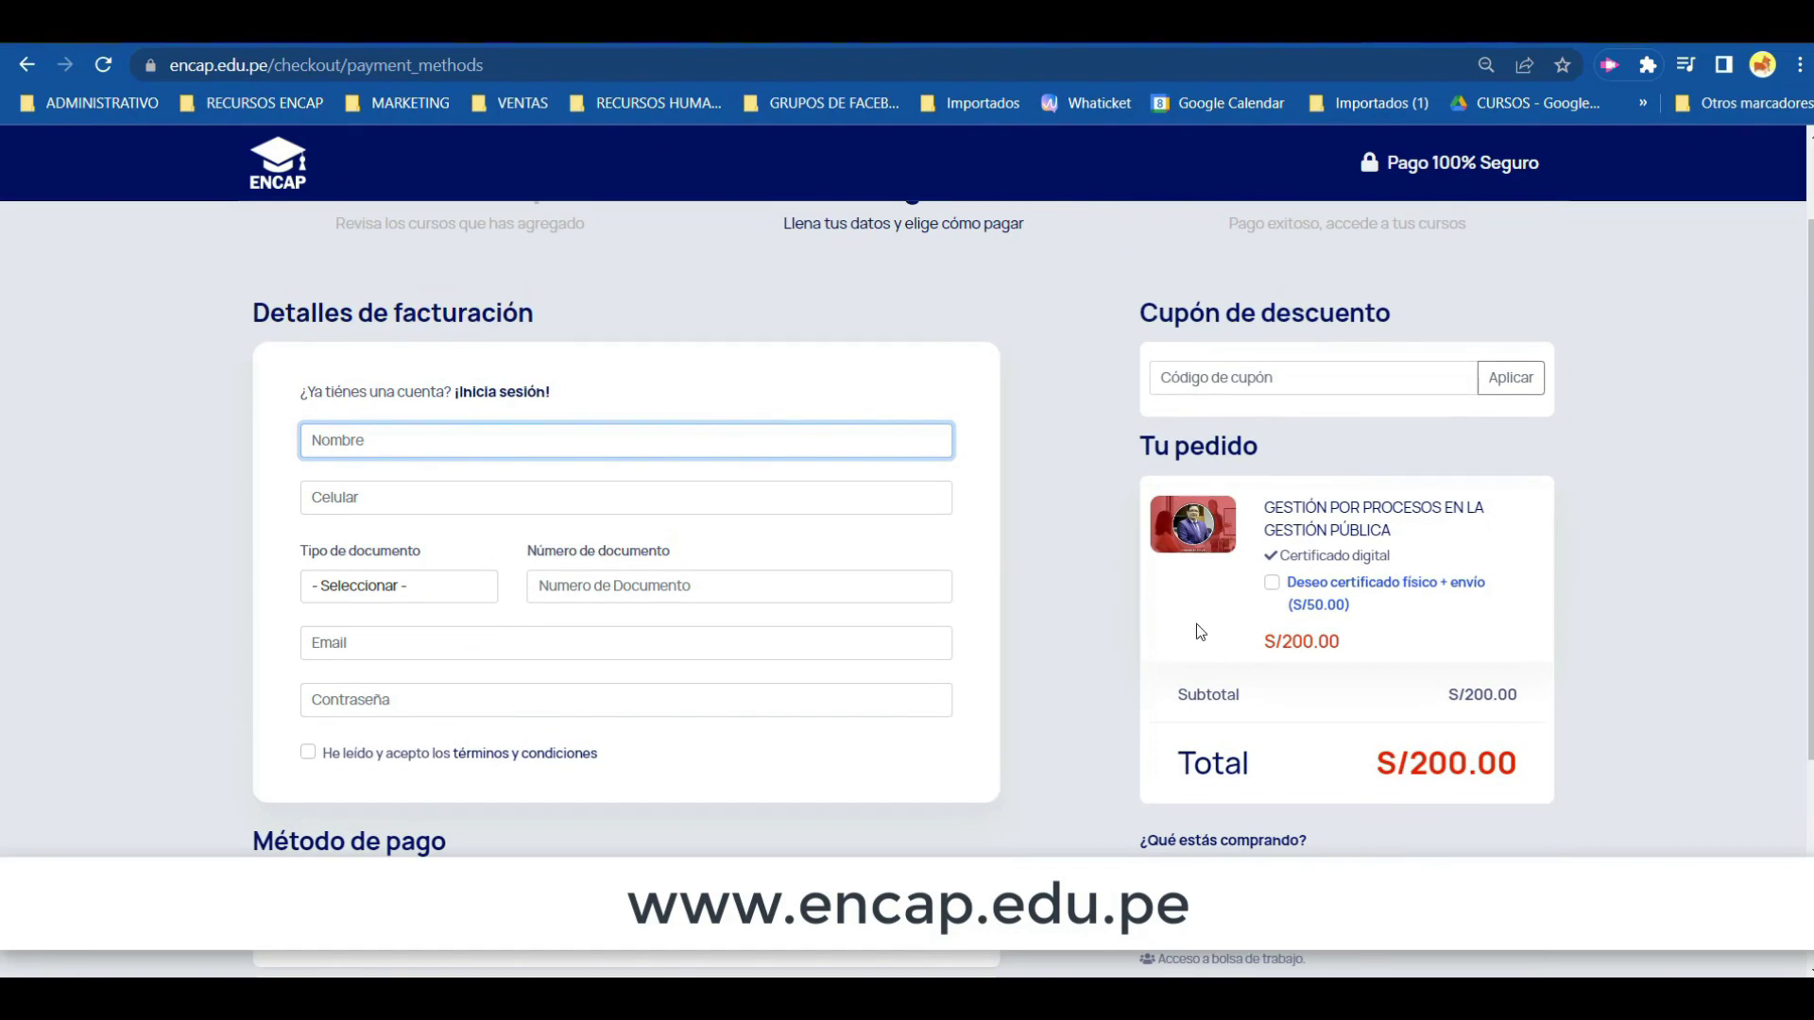
# - Add then remove the physical certificate with shipping, keeping S/200.00, and return to the homepage
pyautogui.click(1276, 586)
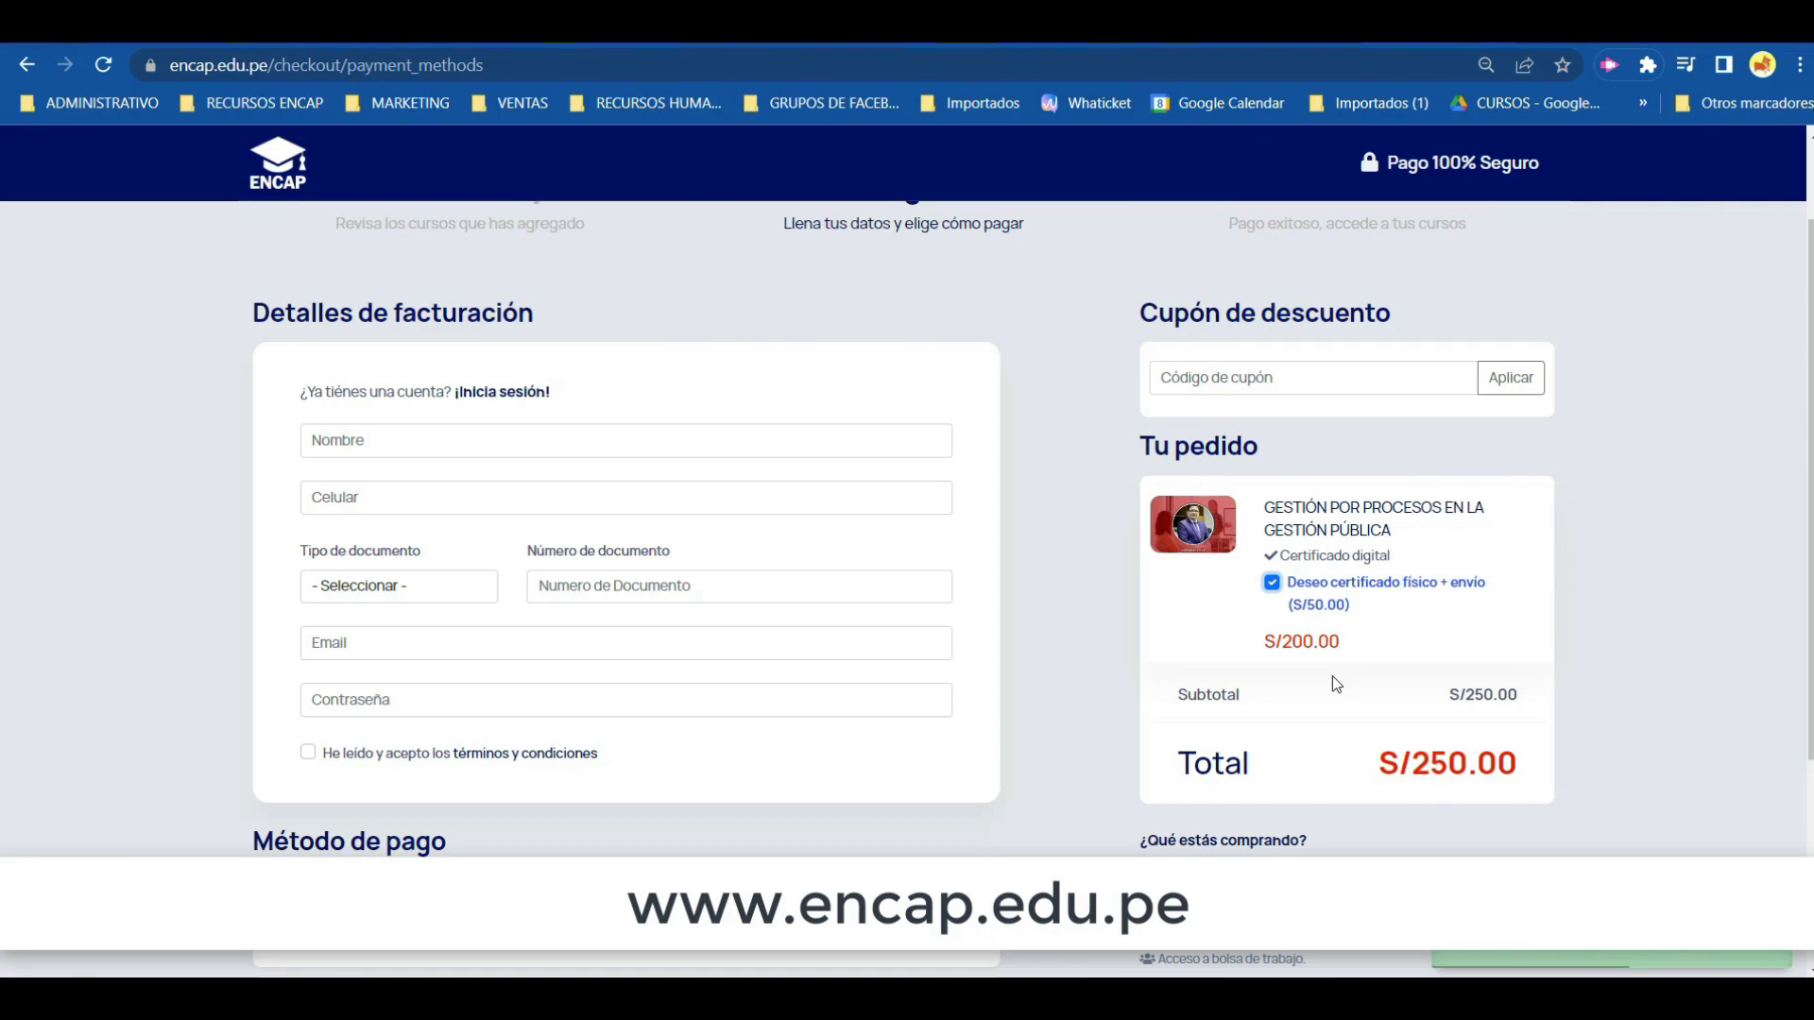
pyautogui.click(1273, 586)
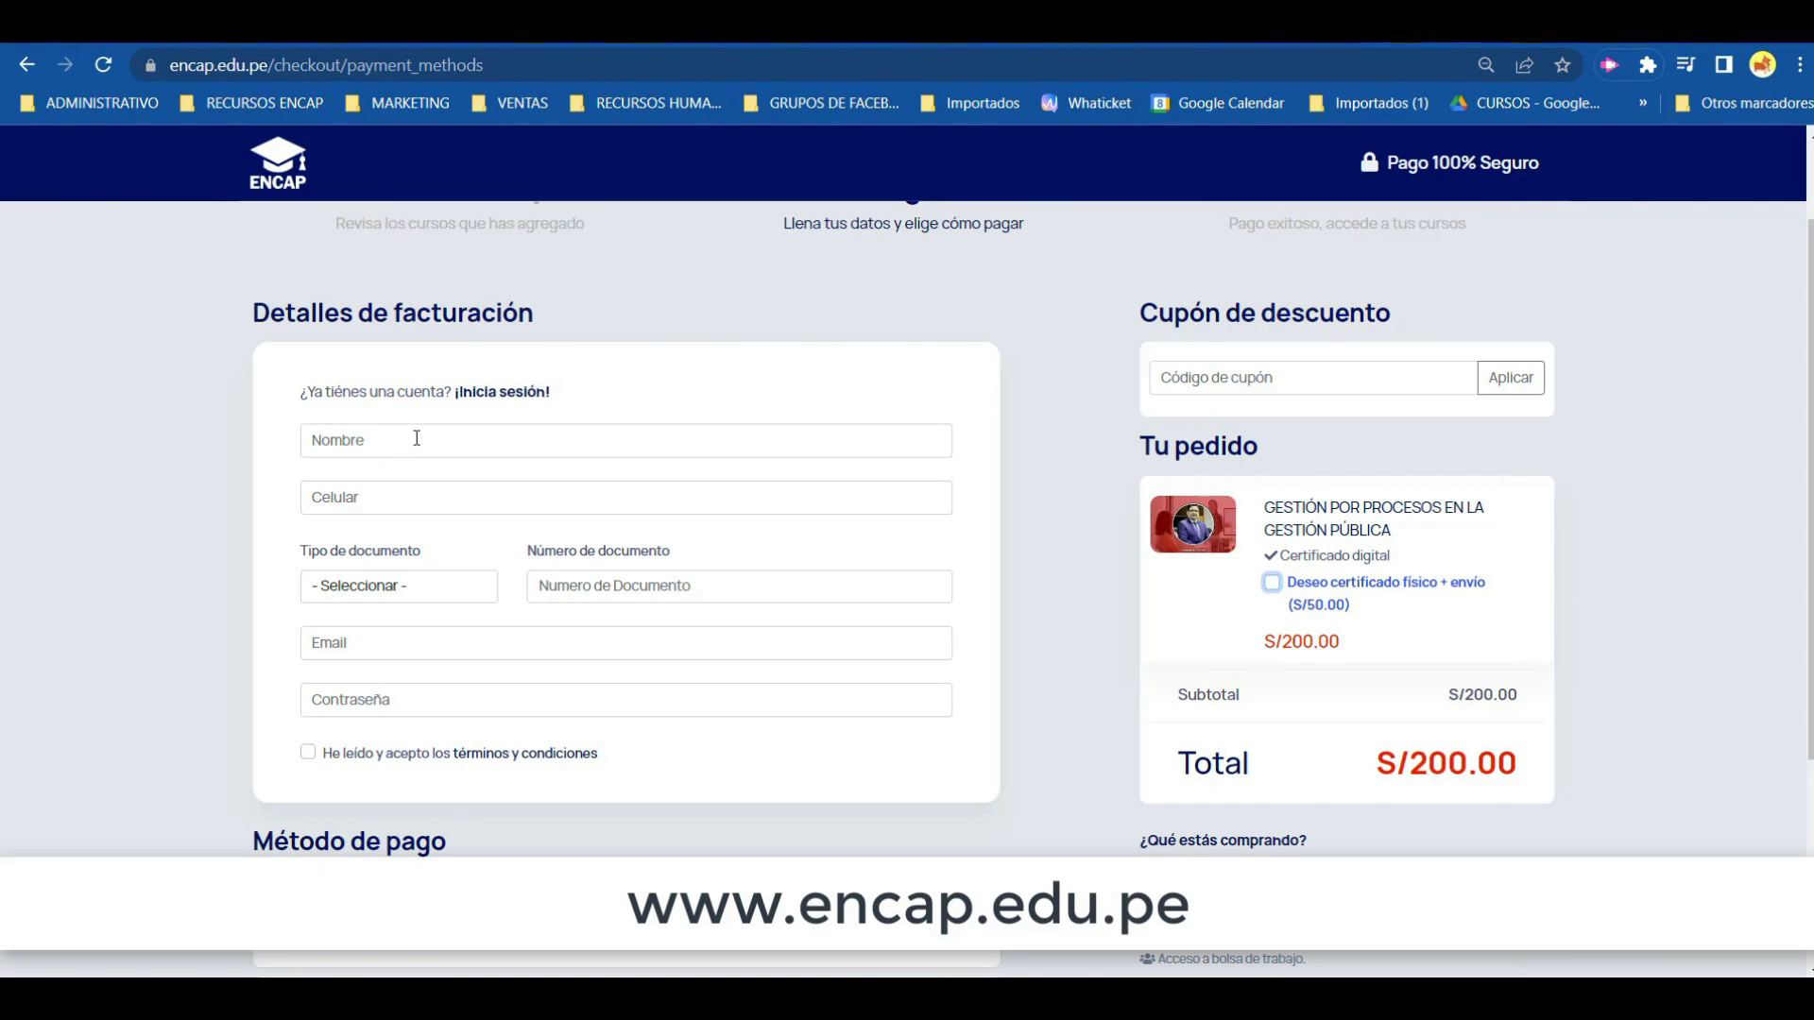
pyautogui.scroll(-3, 530, 567)
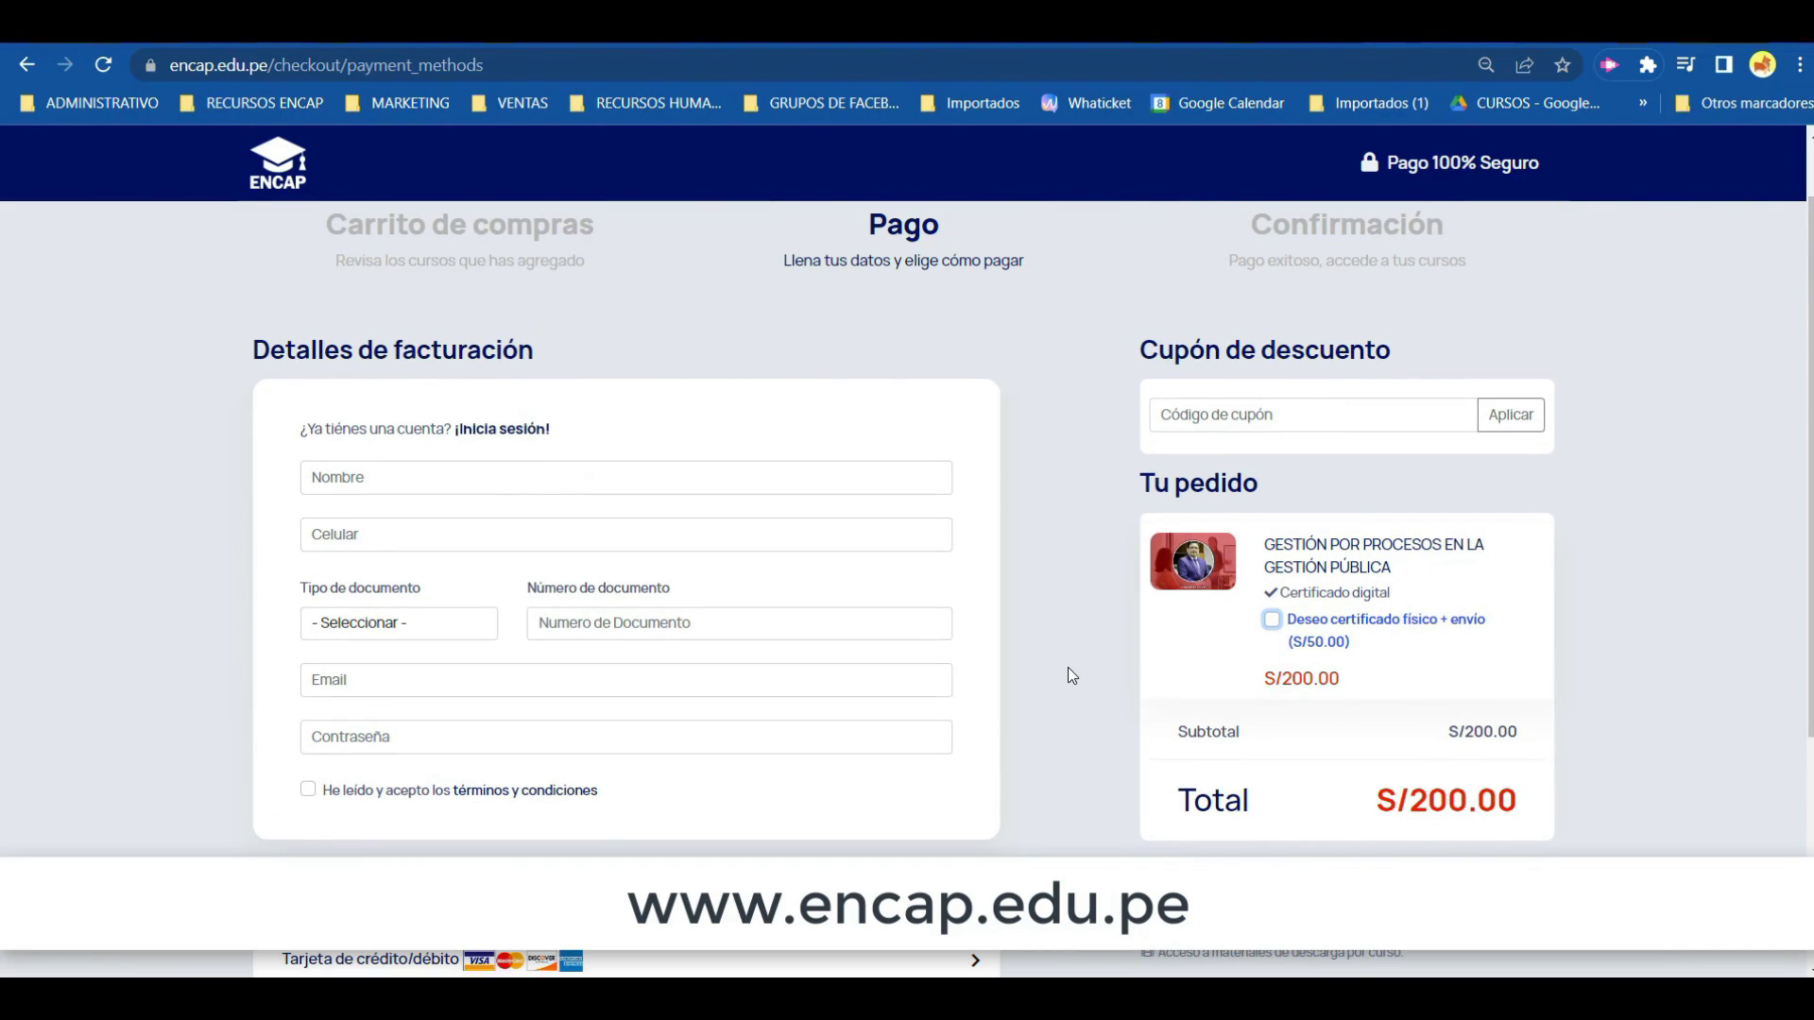
pyautogui.scroll(1, 1073, 669)
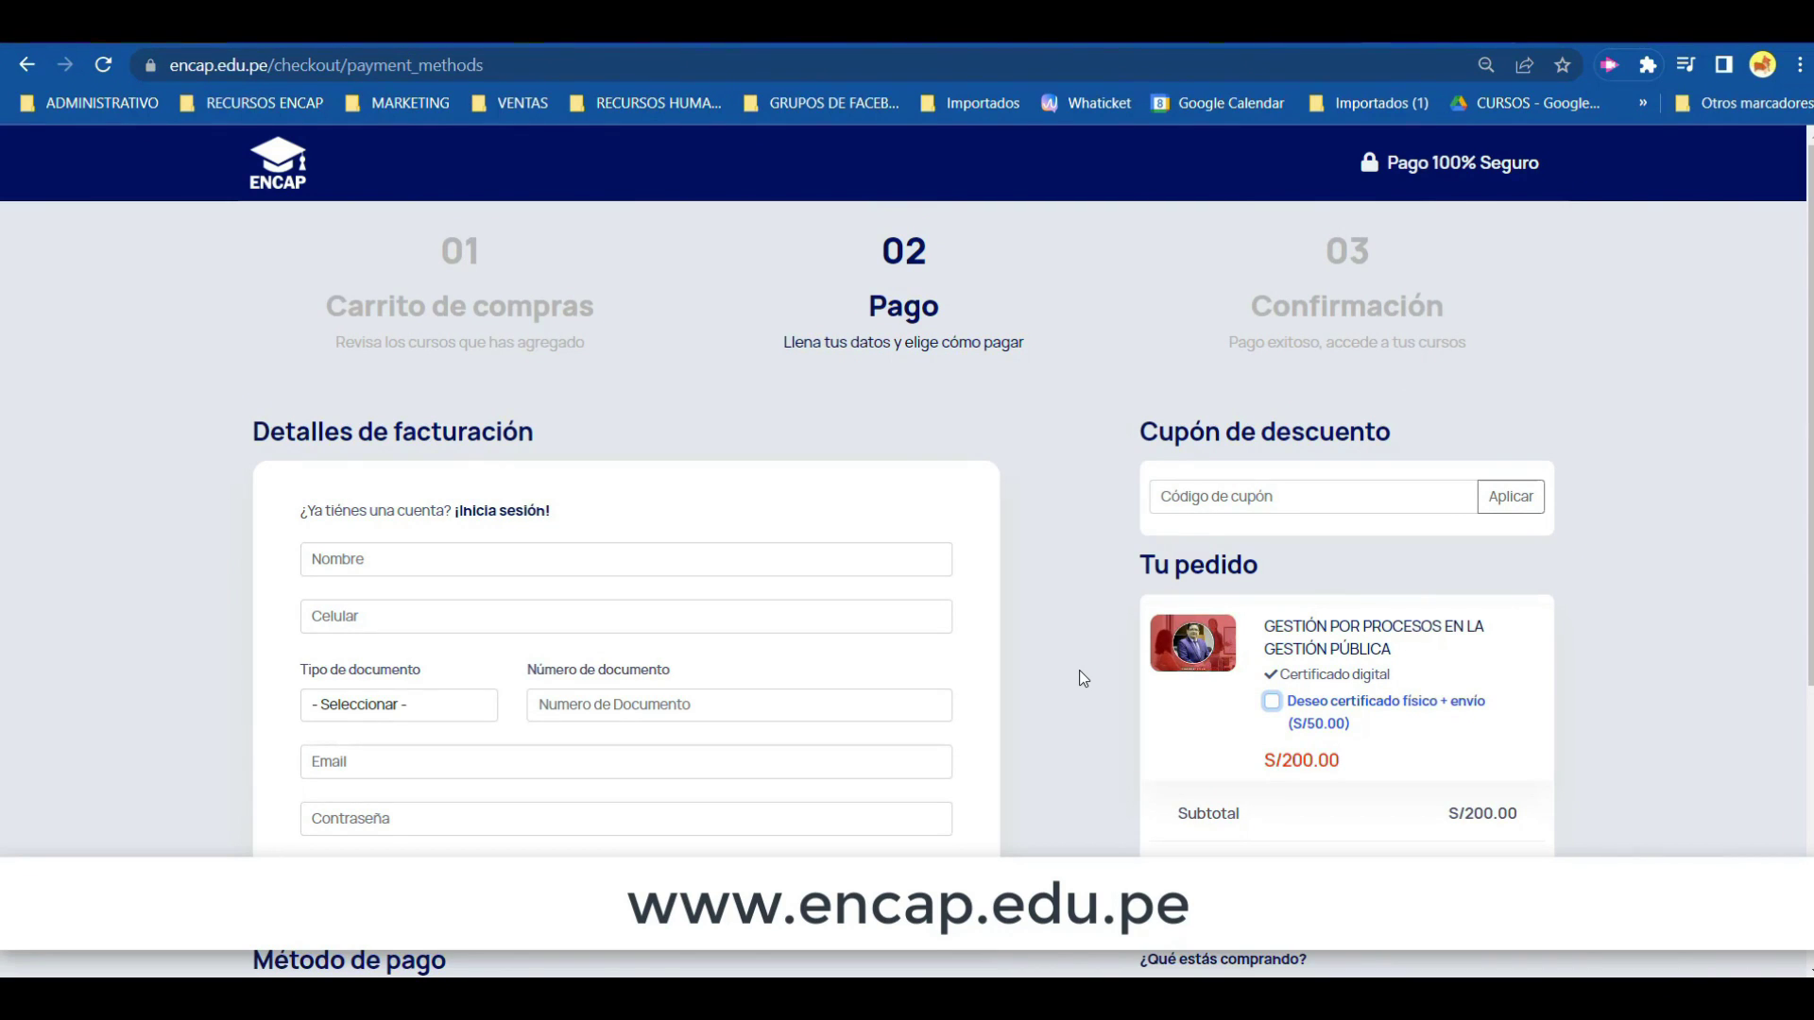
pyautogui.scroll(-3, 1081, 666)
pyautogui.scroll(2, 927, 608)
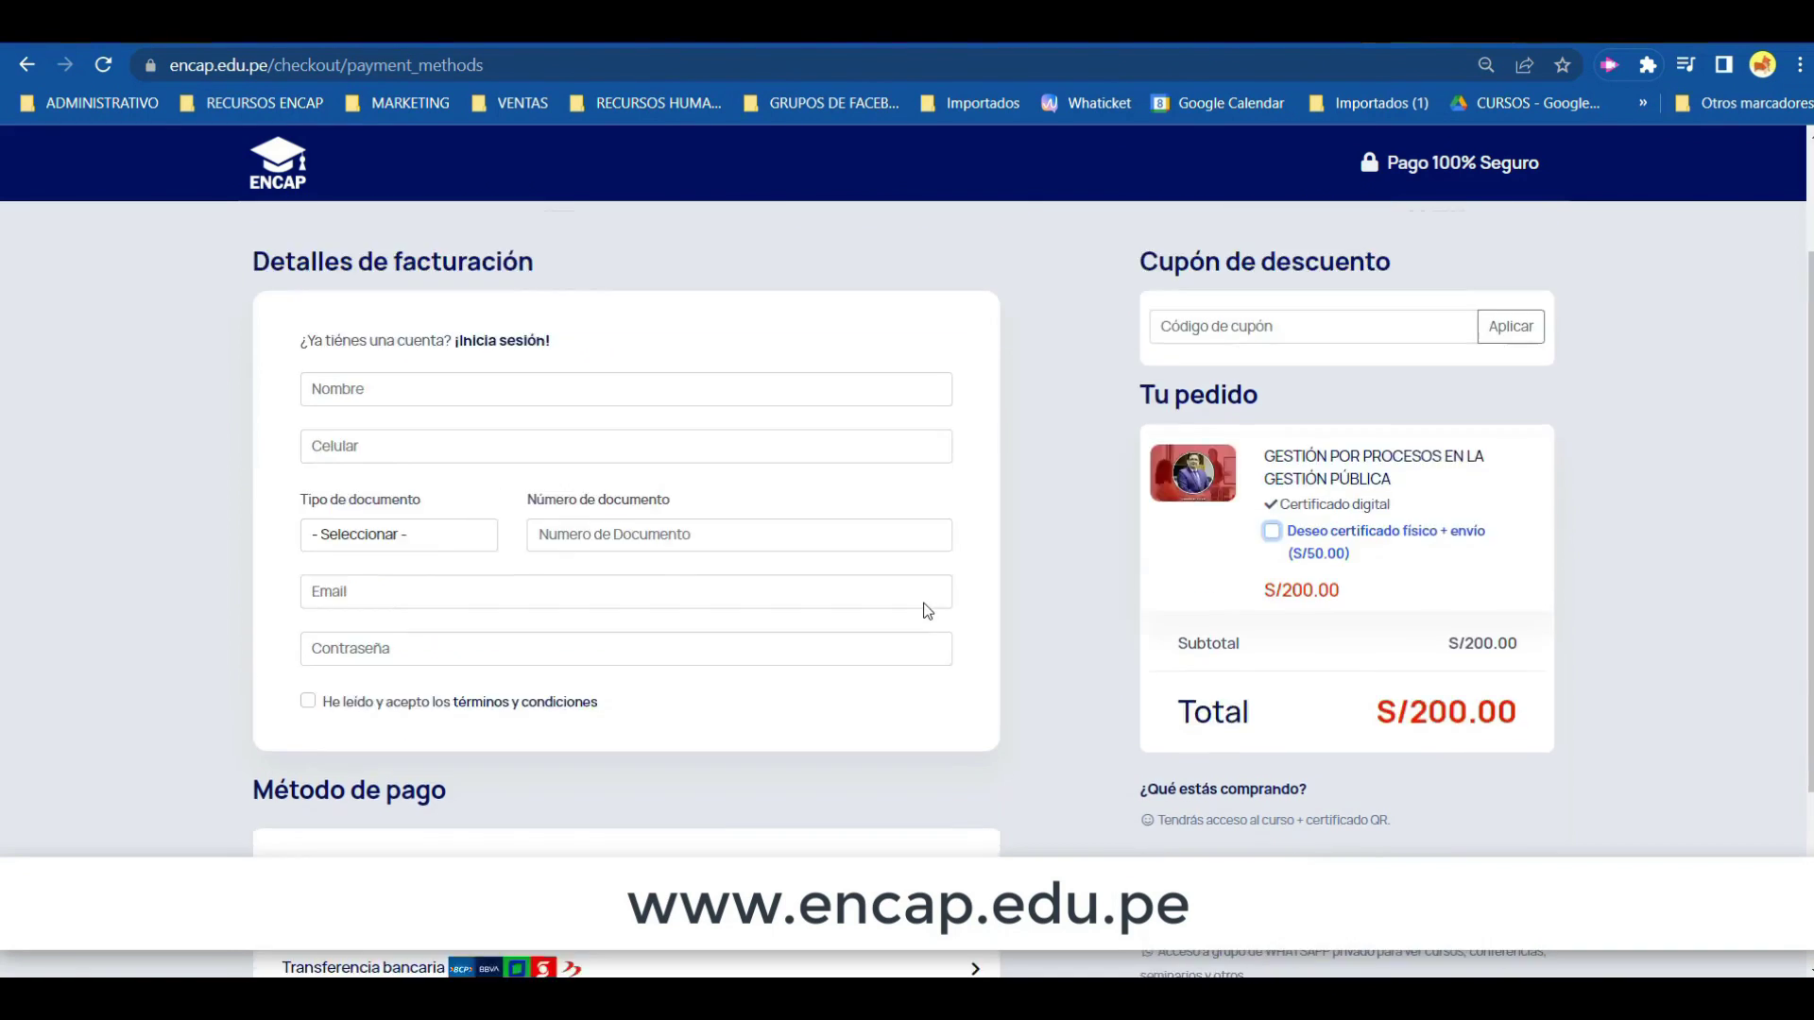
pyautogui.scroll(1, 465, 284)
pyautogui.click(291, 179)
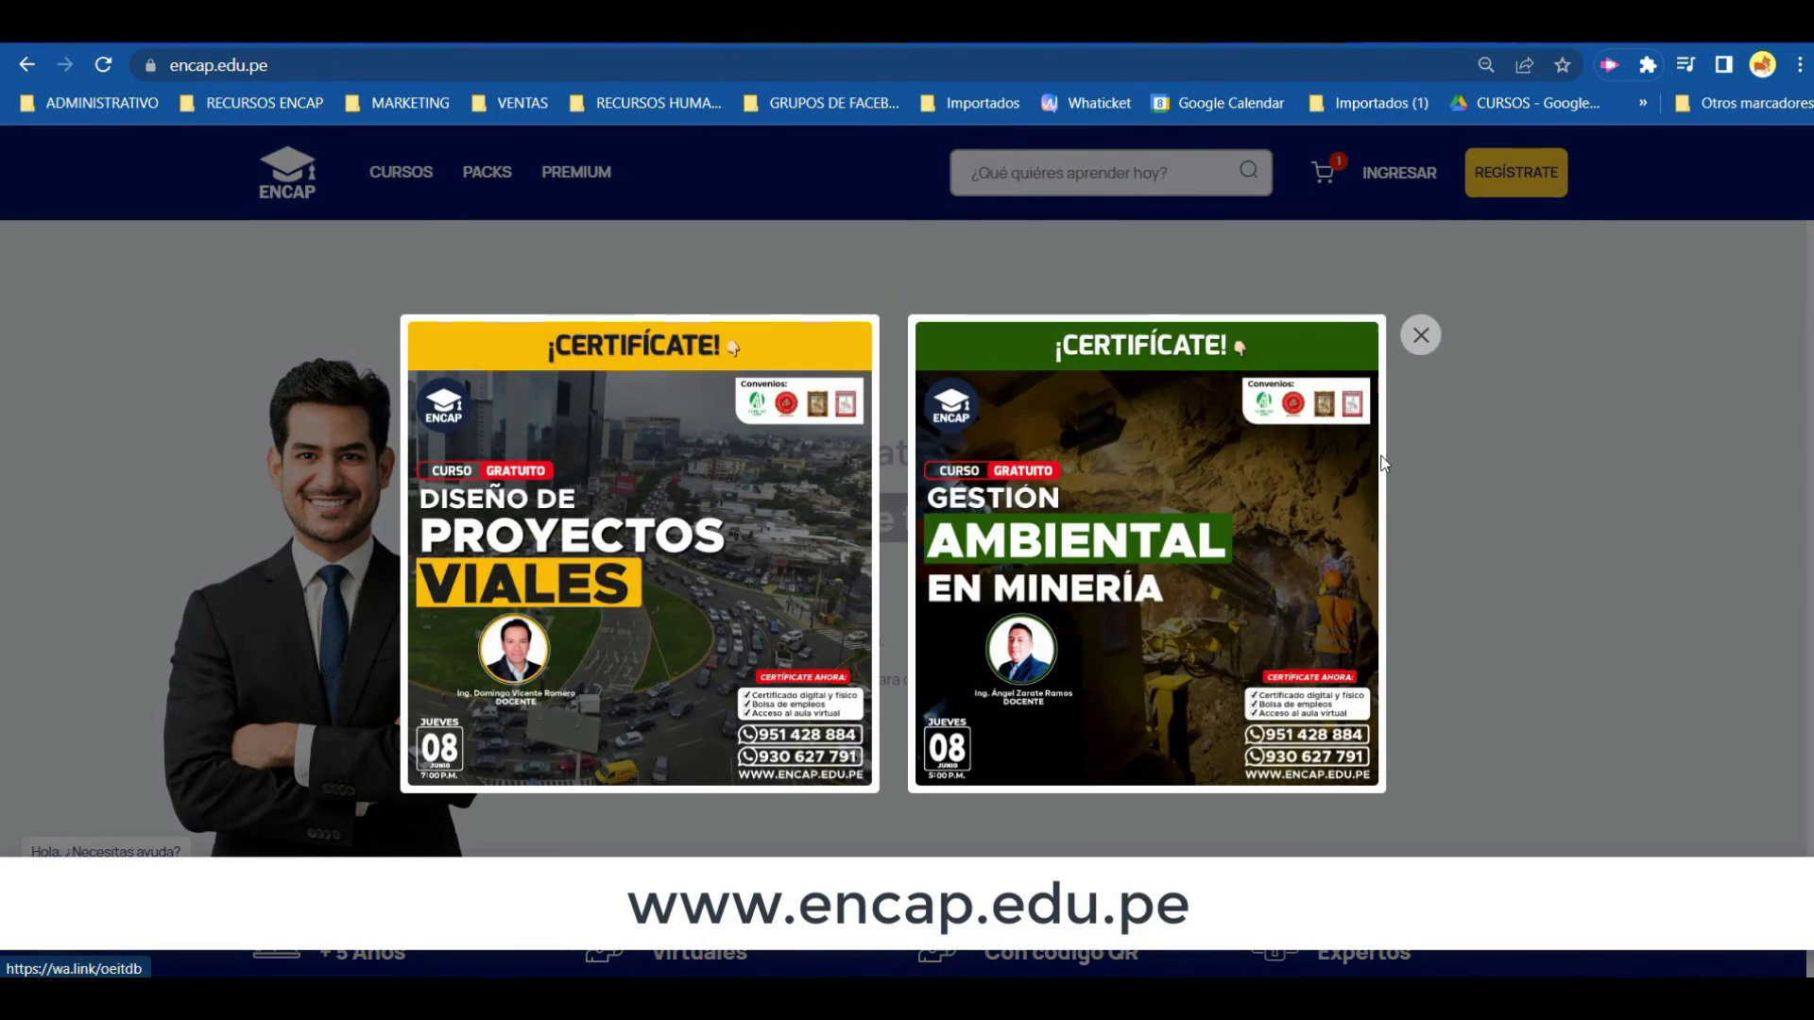
# - Dismiss the free-courses popup and select the website address in the footer
pyautogui.click(1417, 336)
pyautogui.scroll(-10, 1730, 594)
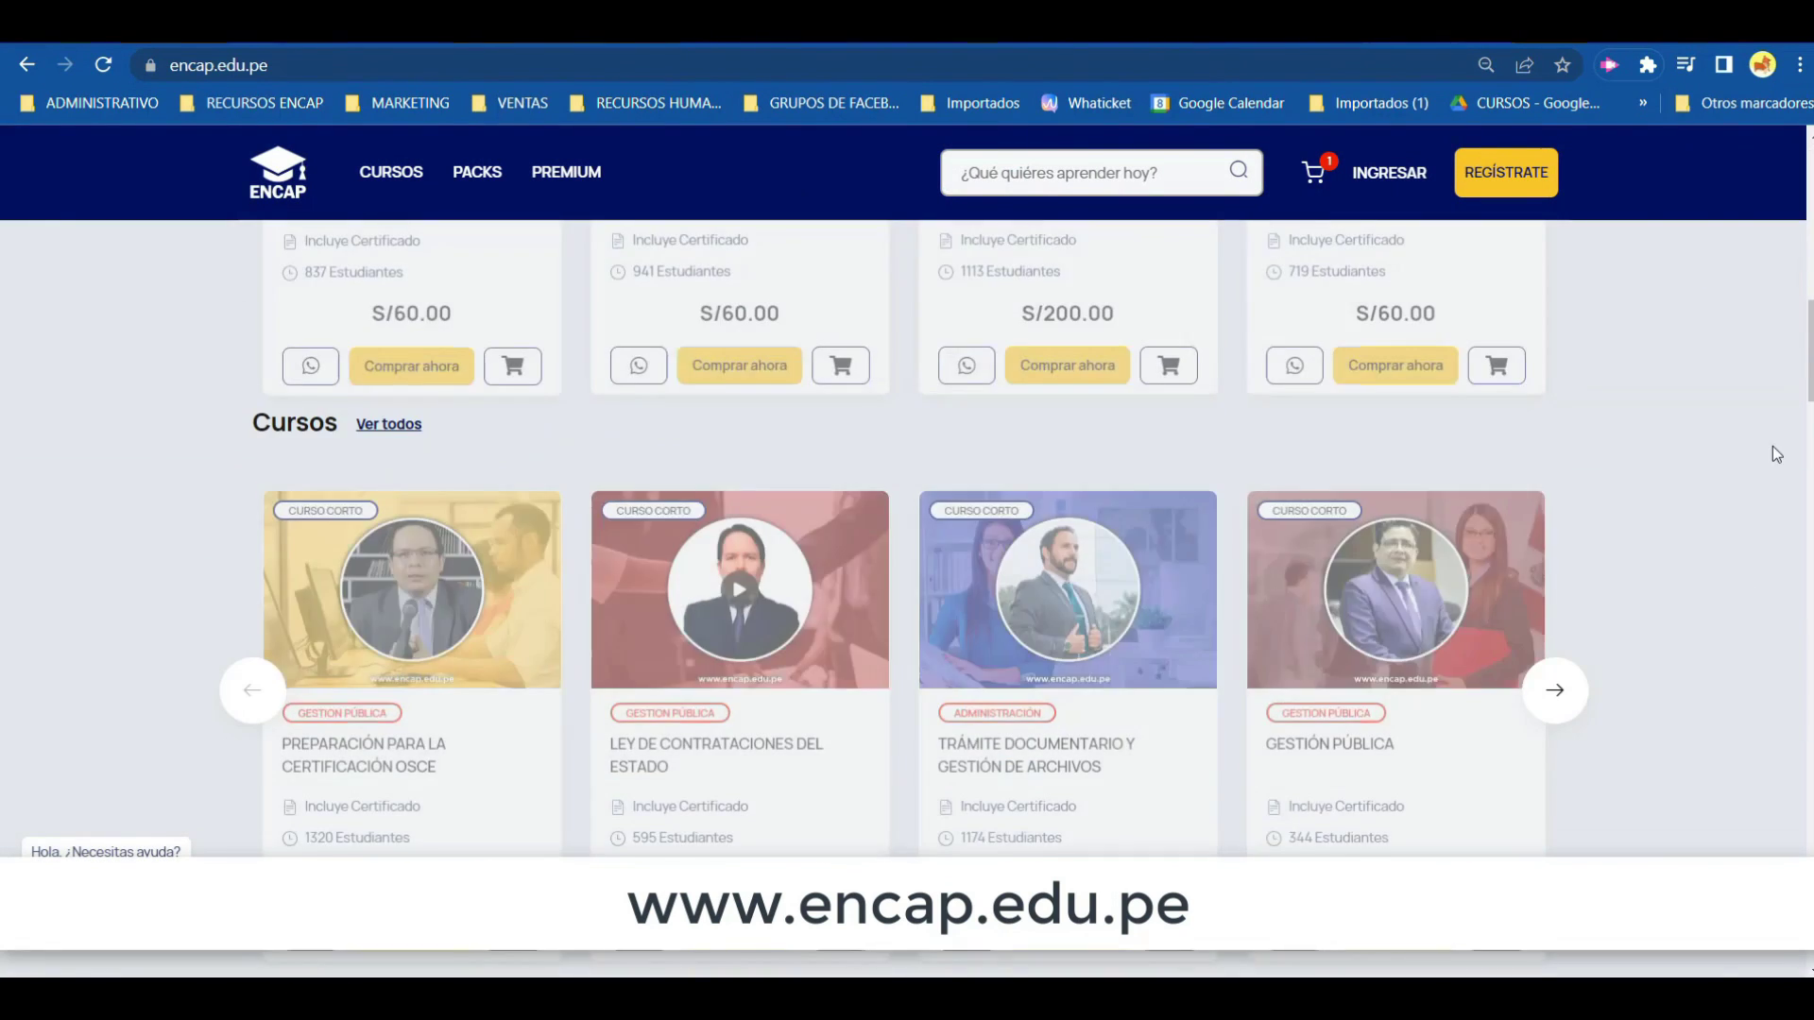
pyautogui.scroll(-10, 1729, 594)
pyautogui.scroll(-10, 1730, 593)
pyautogui.scroll(-1, 1323, 684)
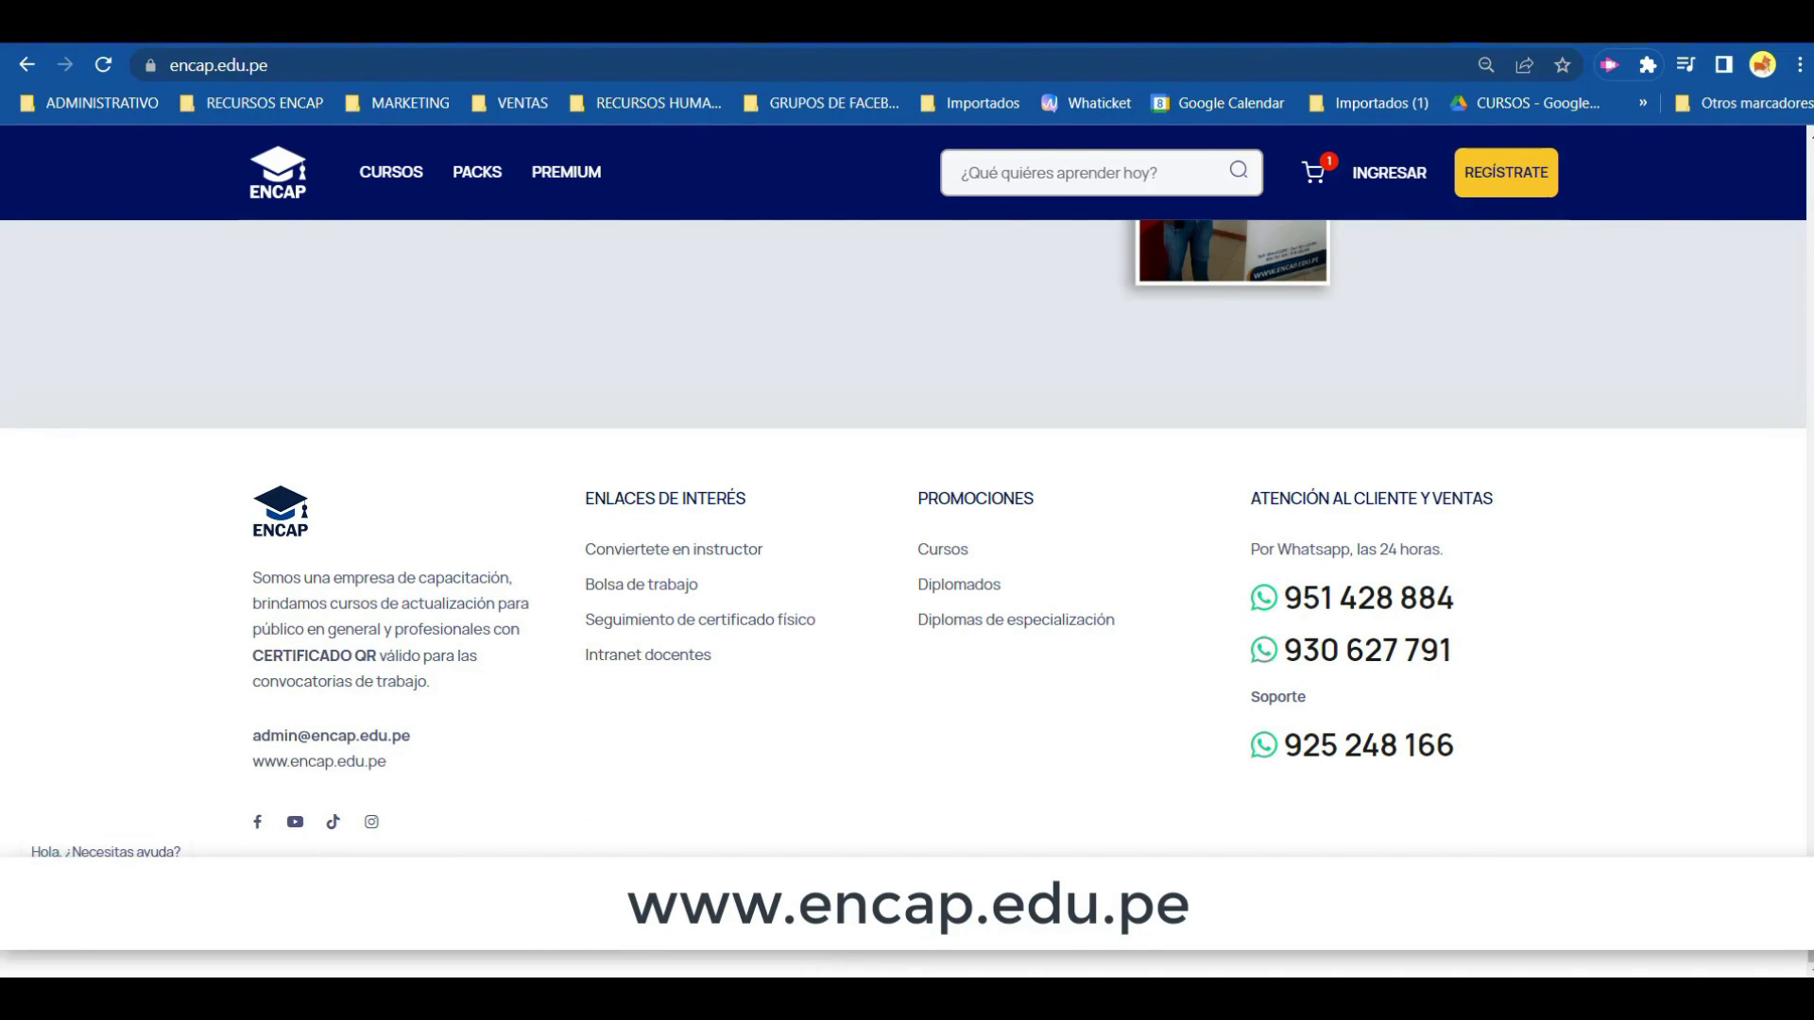
pyautogui.moveTo(393, 763); pyautogui.dragTo(253, 766)
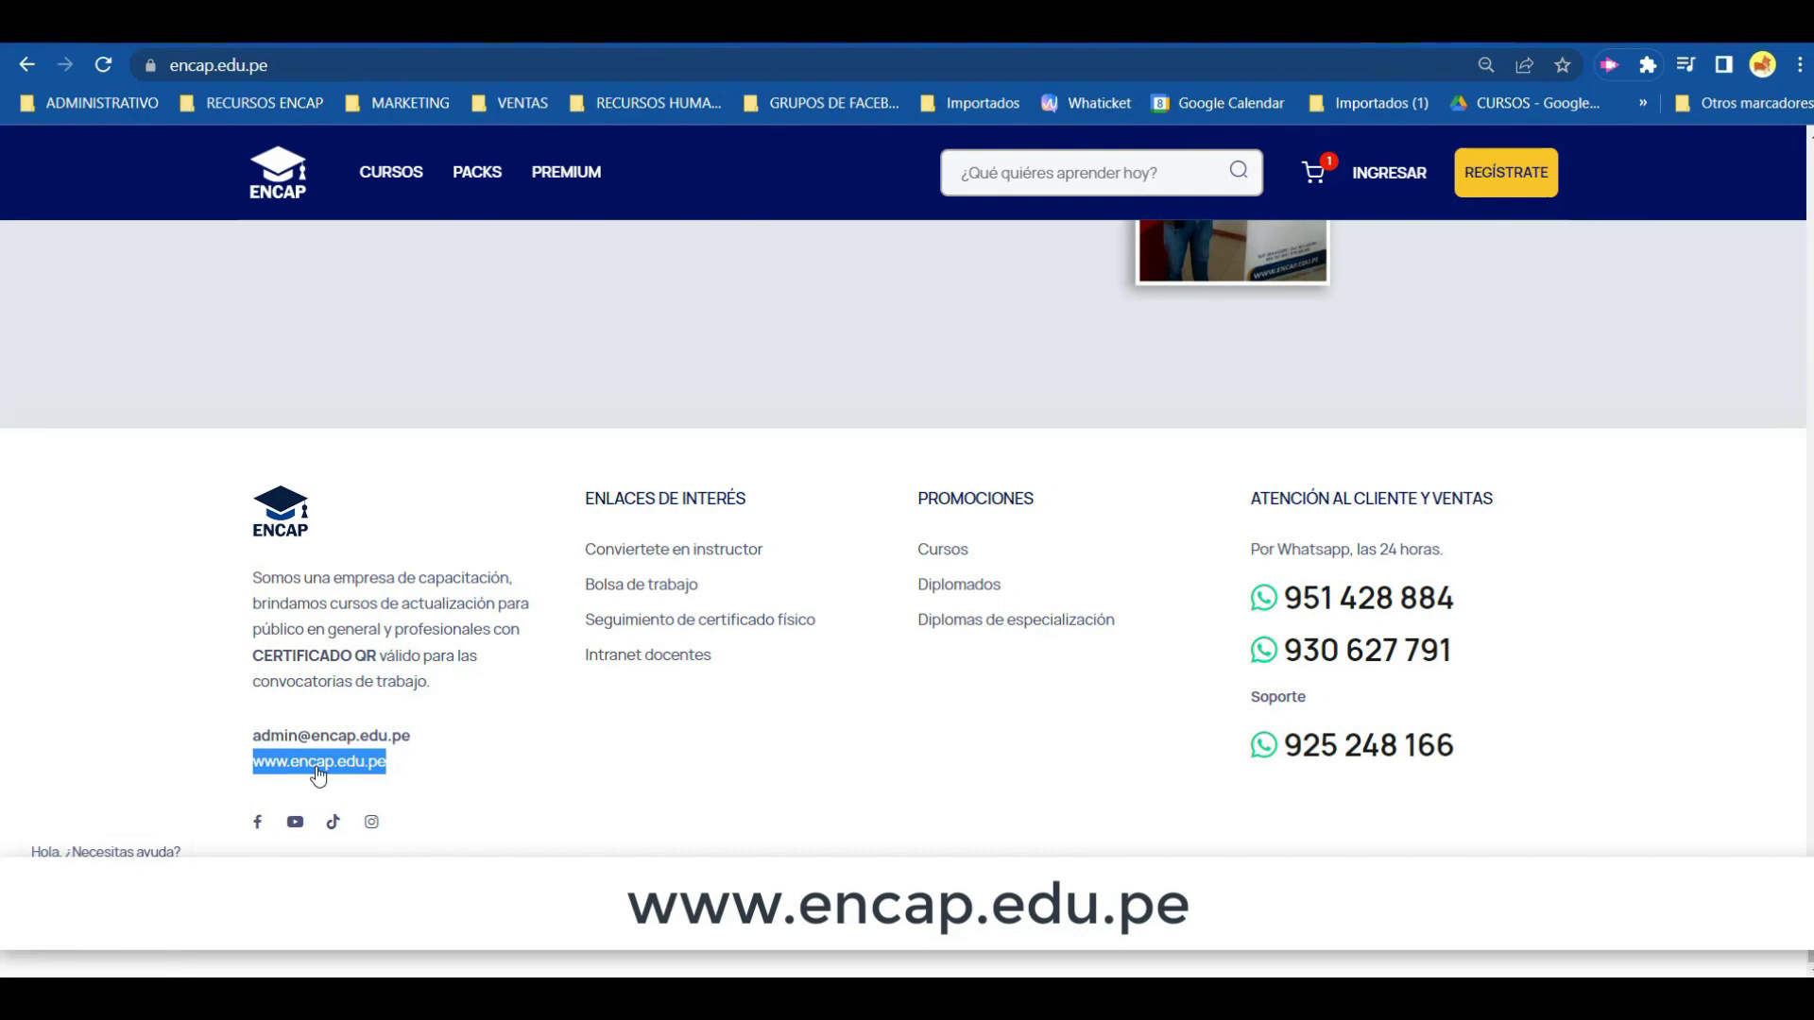
# - Scroll back up to the course listings, such as GESTIÓN PÚBLICA at S/60.00
pyautogui.scroll(5, 1255, 733)
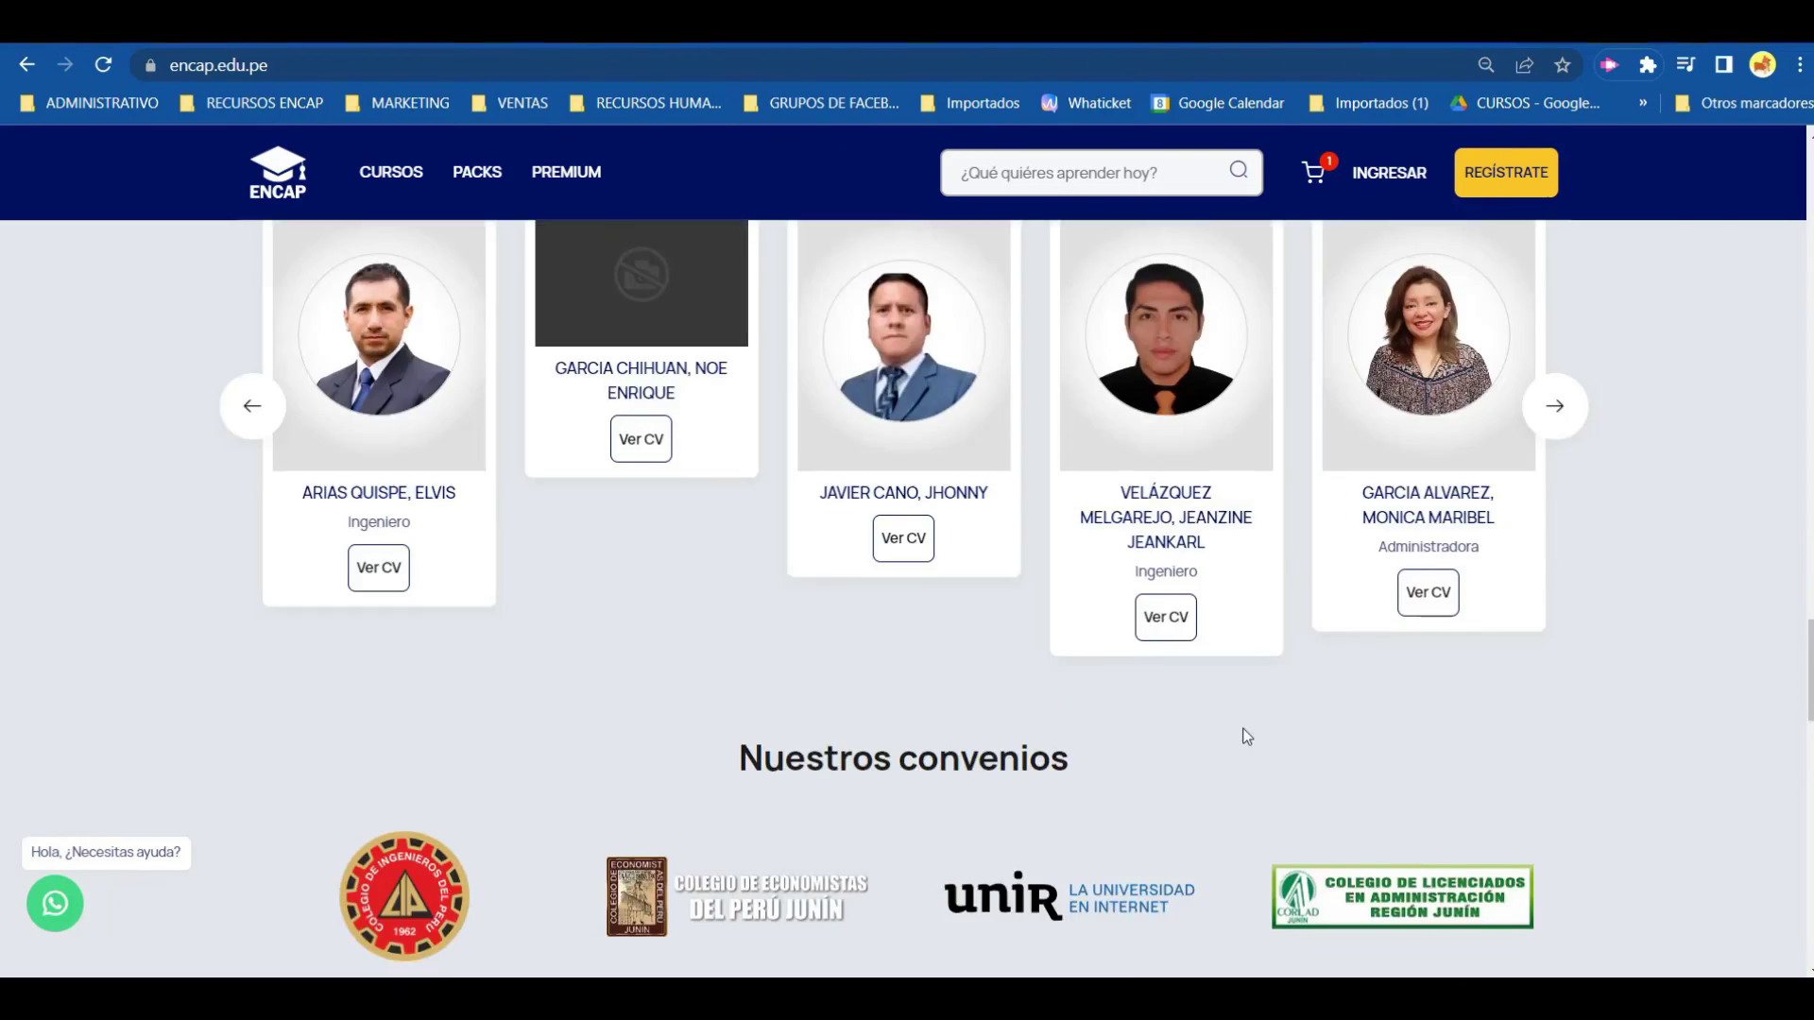
pyautogui.scroll(5, 1243, 733)
pyautogui.scroll(5, 1186, 746)
pyautogui.scroll(3, 1182, 739)
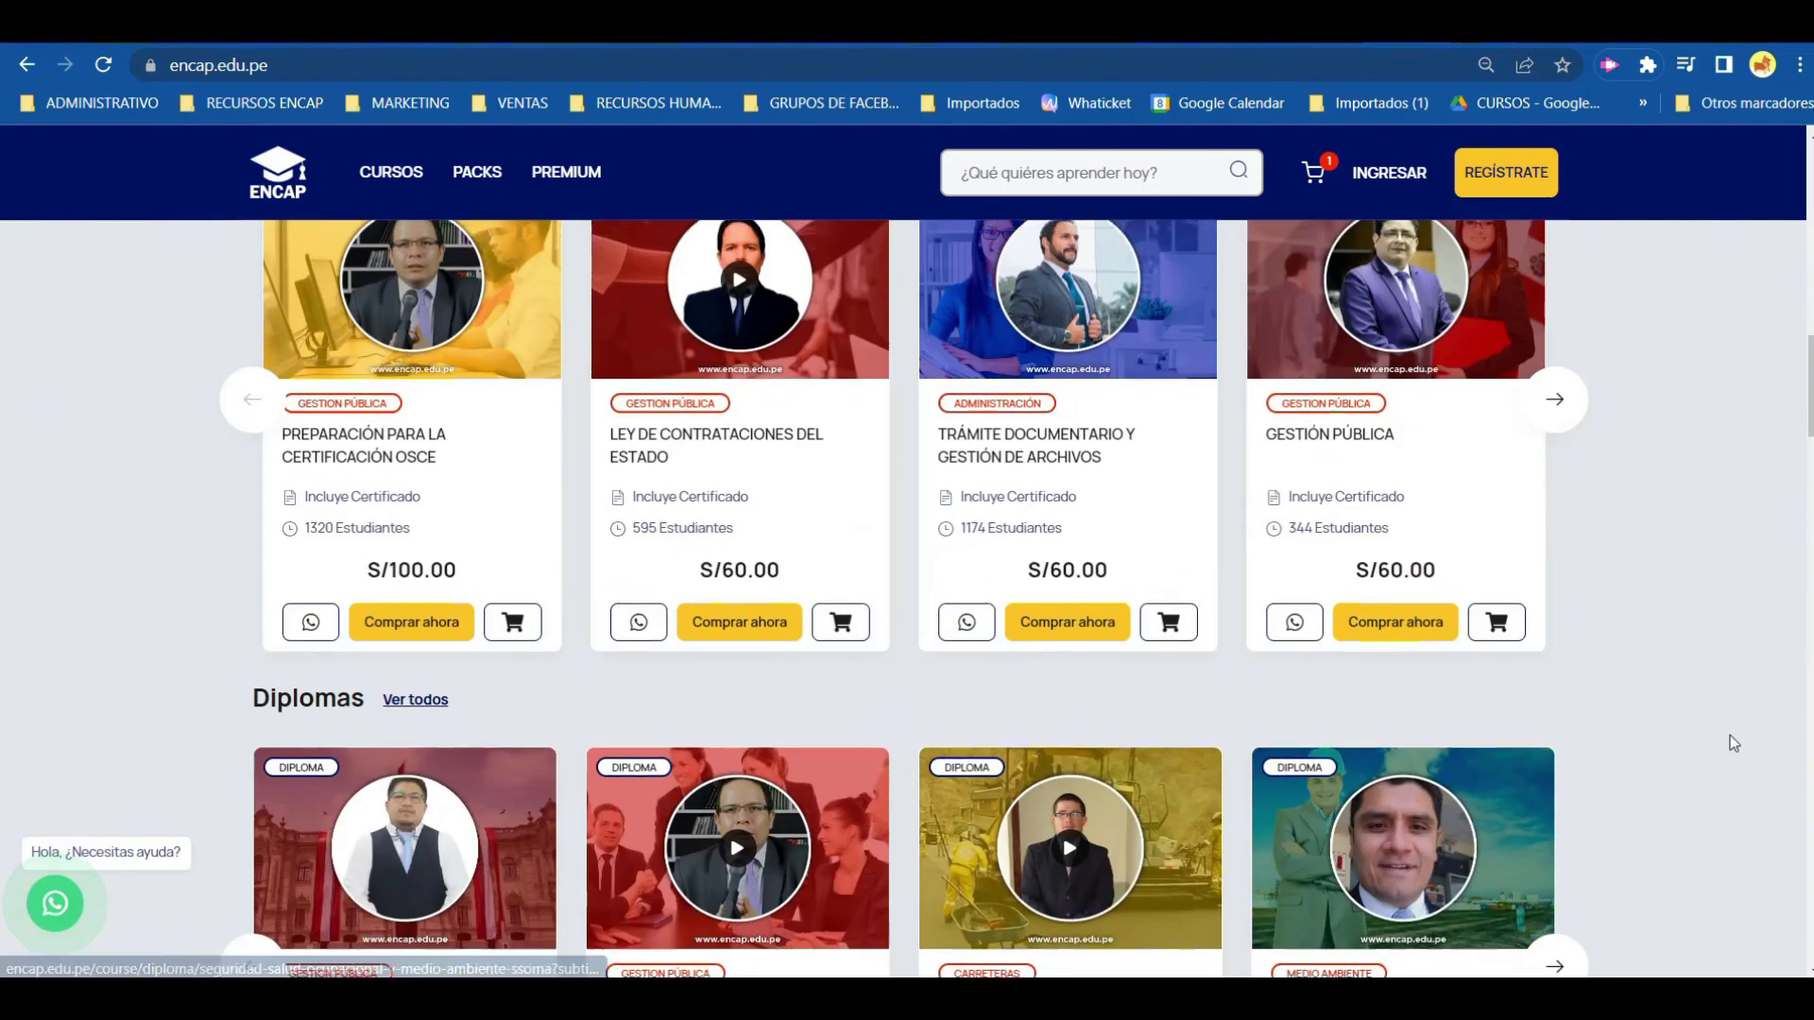
pyautogui.scroll(3, 1681, 713)
pyautogui.scroll(2, 1642, 706)
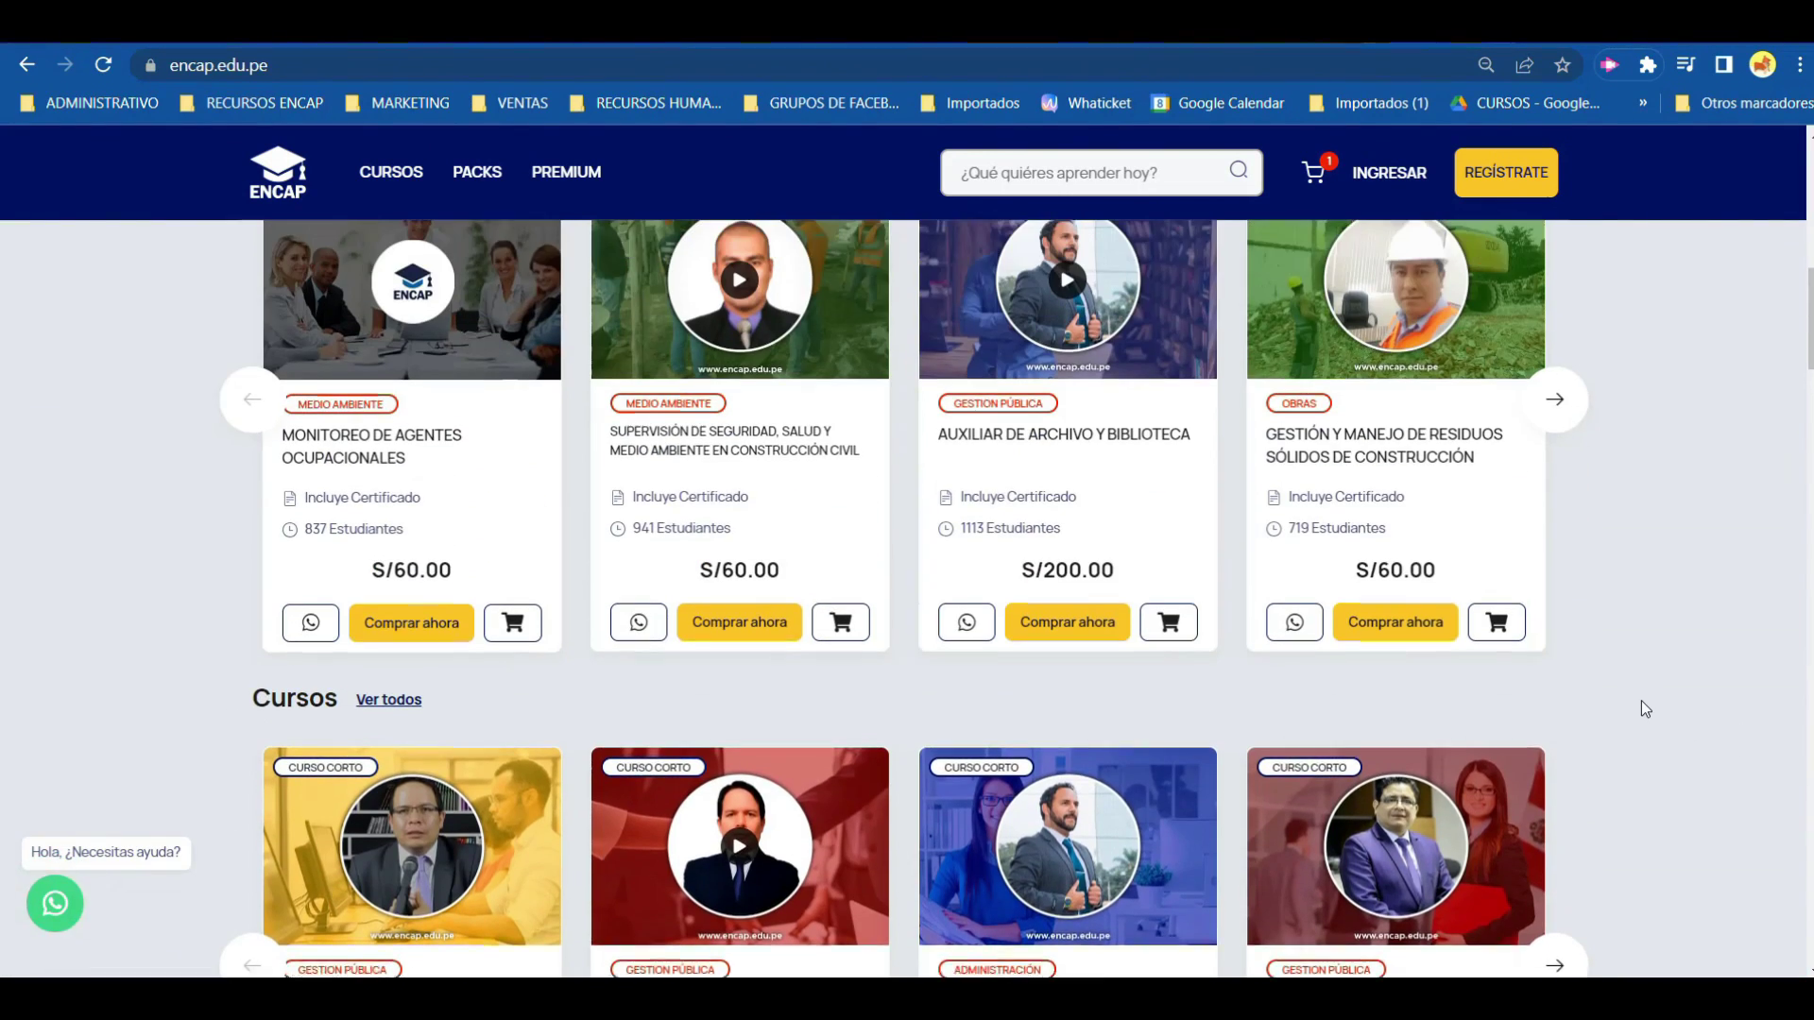
pyautogui.scroll(1, 1641, 699)
pyautogui.scroll(1, 1646, 708)
pyautogui.scroll(-3, 1645, 707)
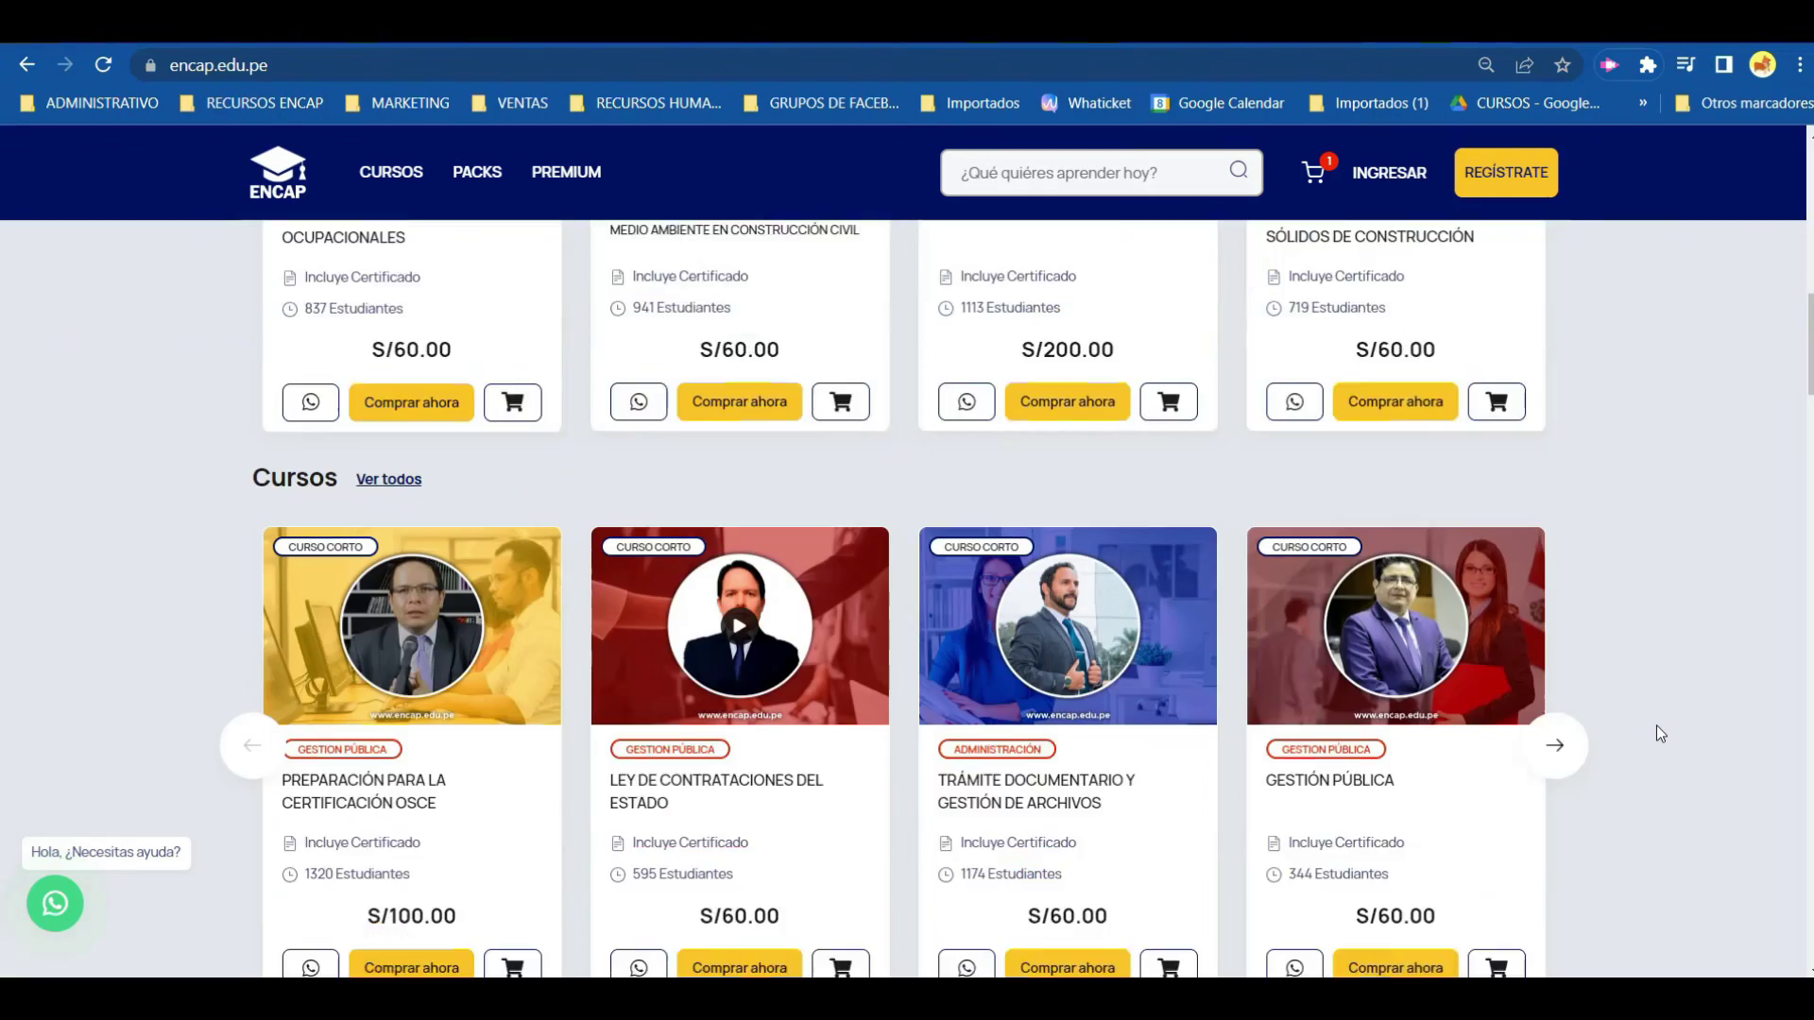